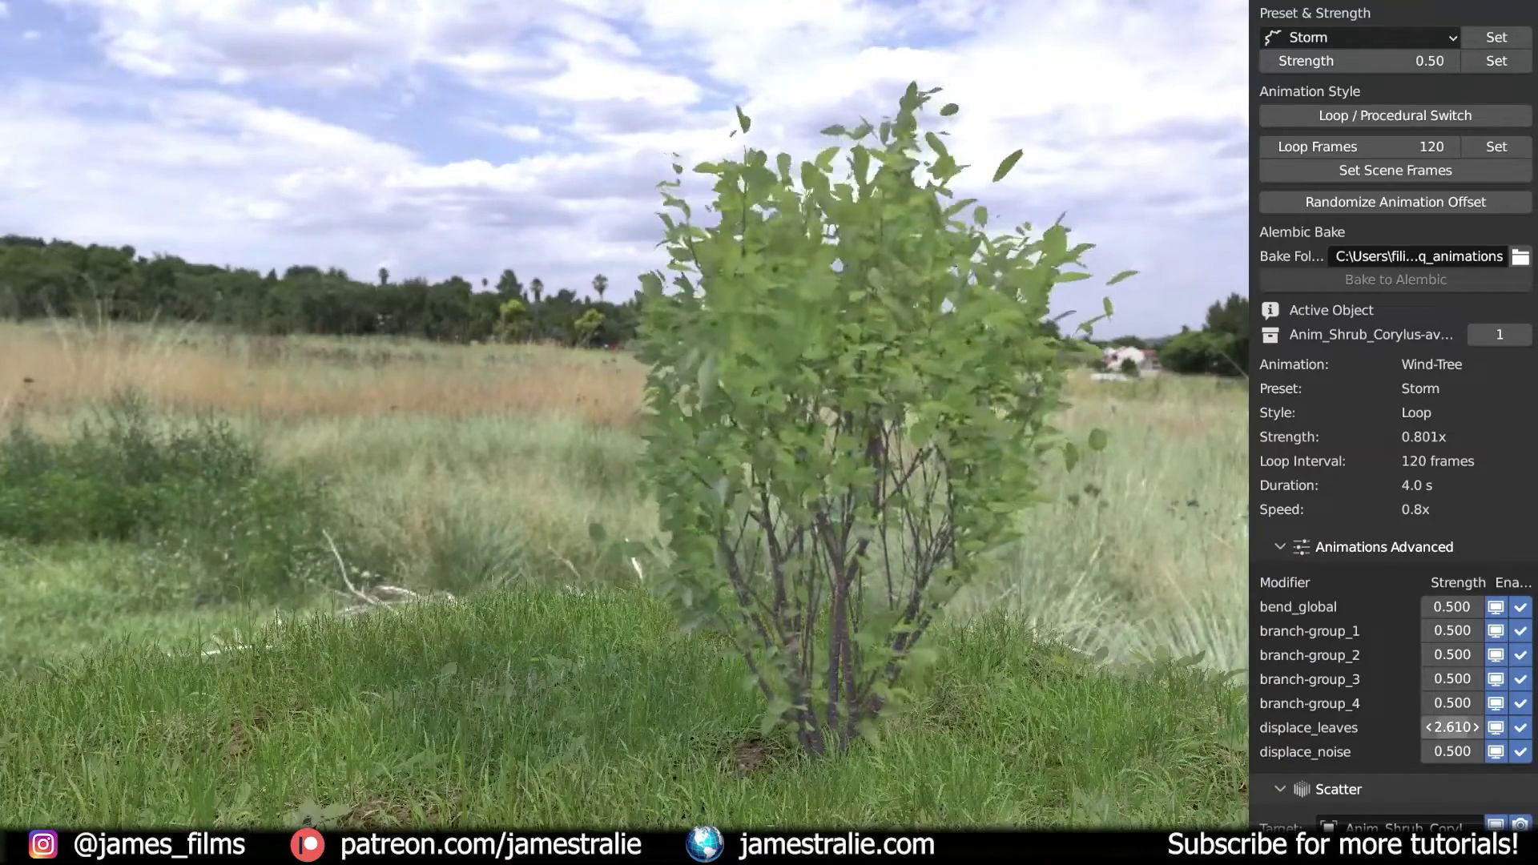
Set the four branch-group wind strengths to 1.020 and bend_global to 1.480
drag(1452, 630, 1537, 703)
drag(1452, 606, 1537, 607)
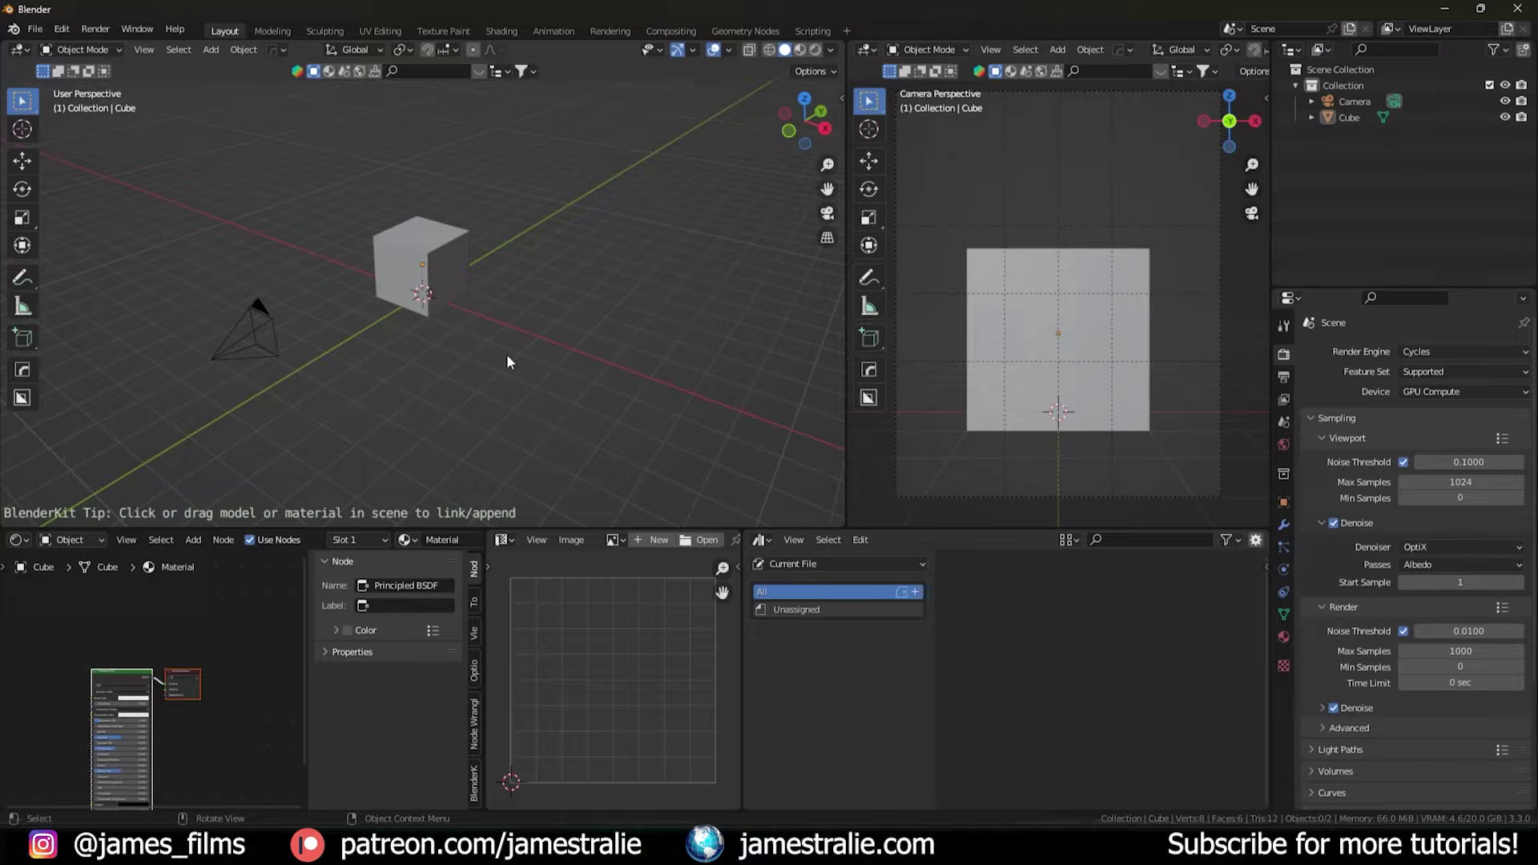
Delete the default cube and show the botaniq tab in the sidebar
click(461, 272)
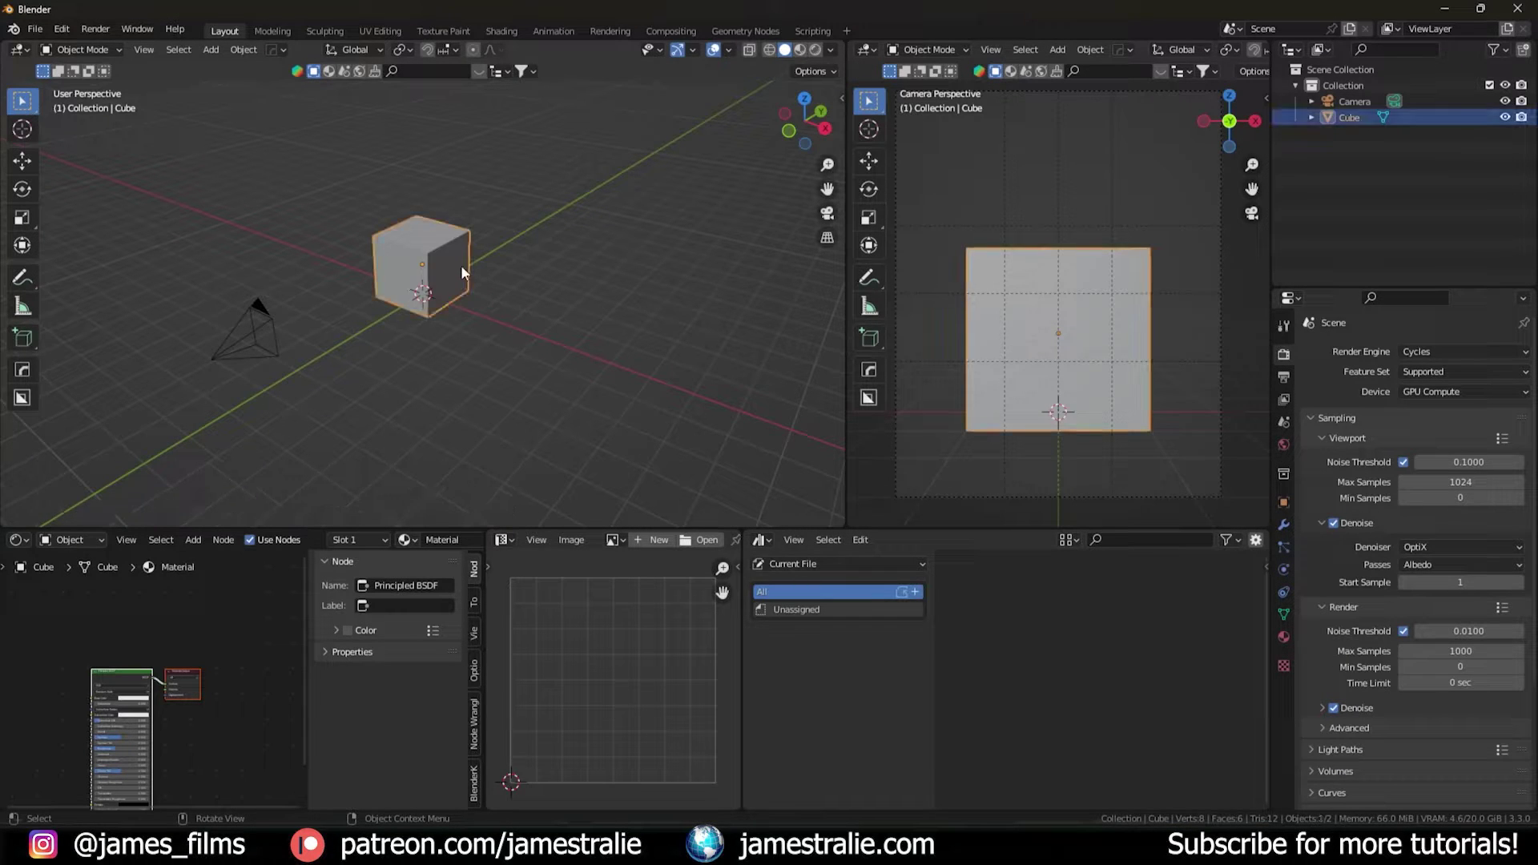
key(Delete)
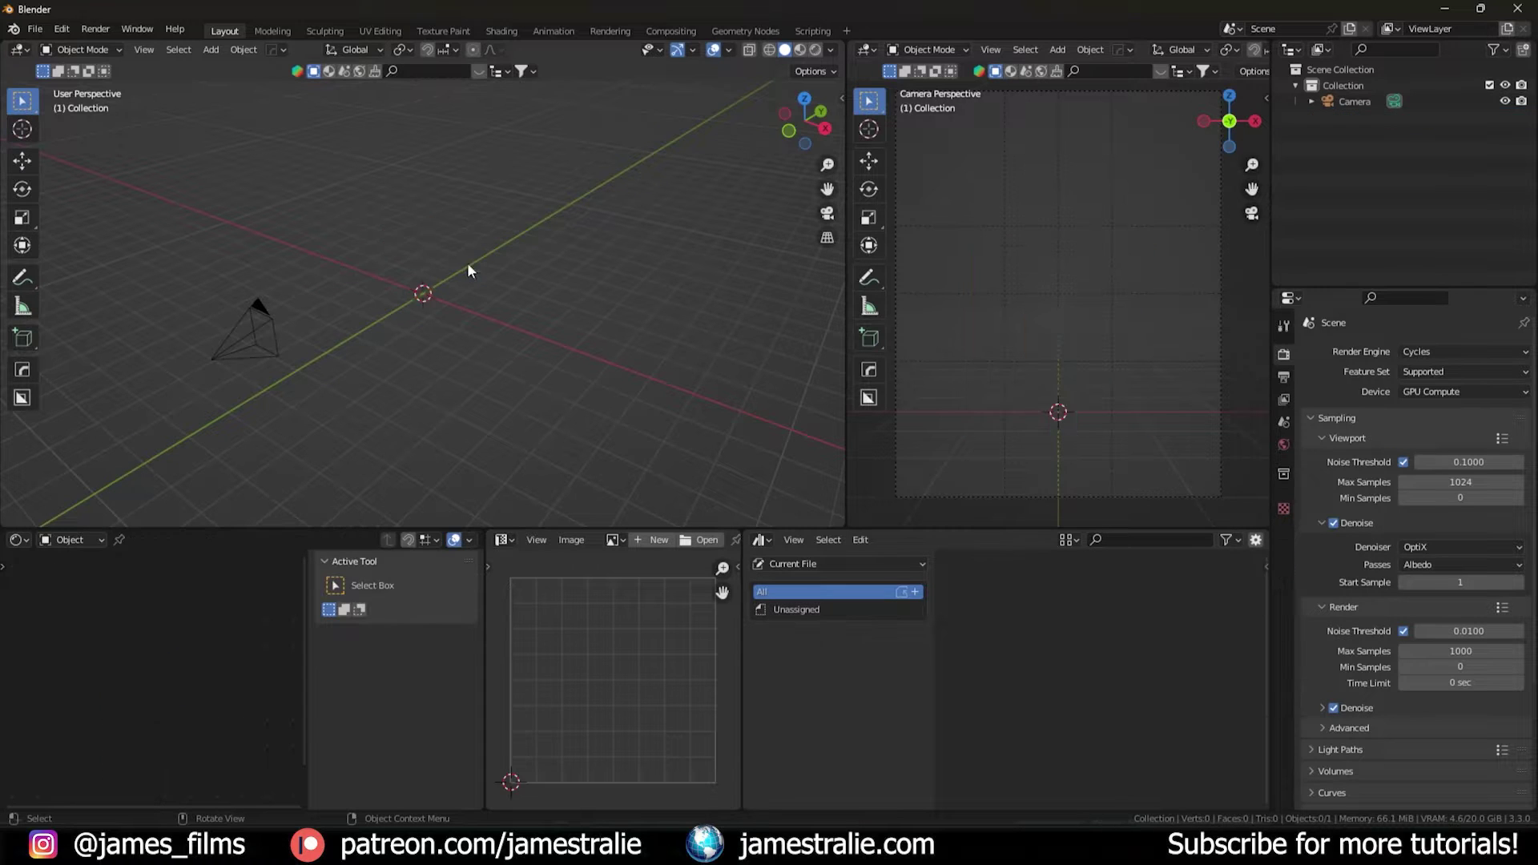
click(839, 97)
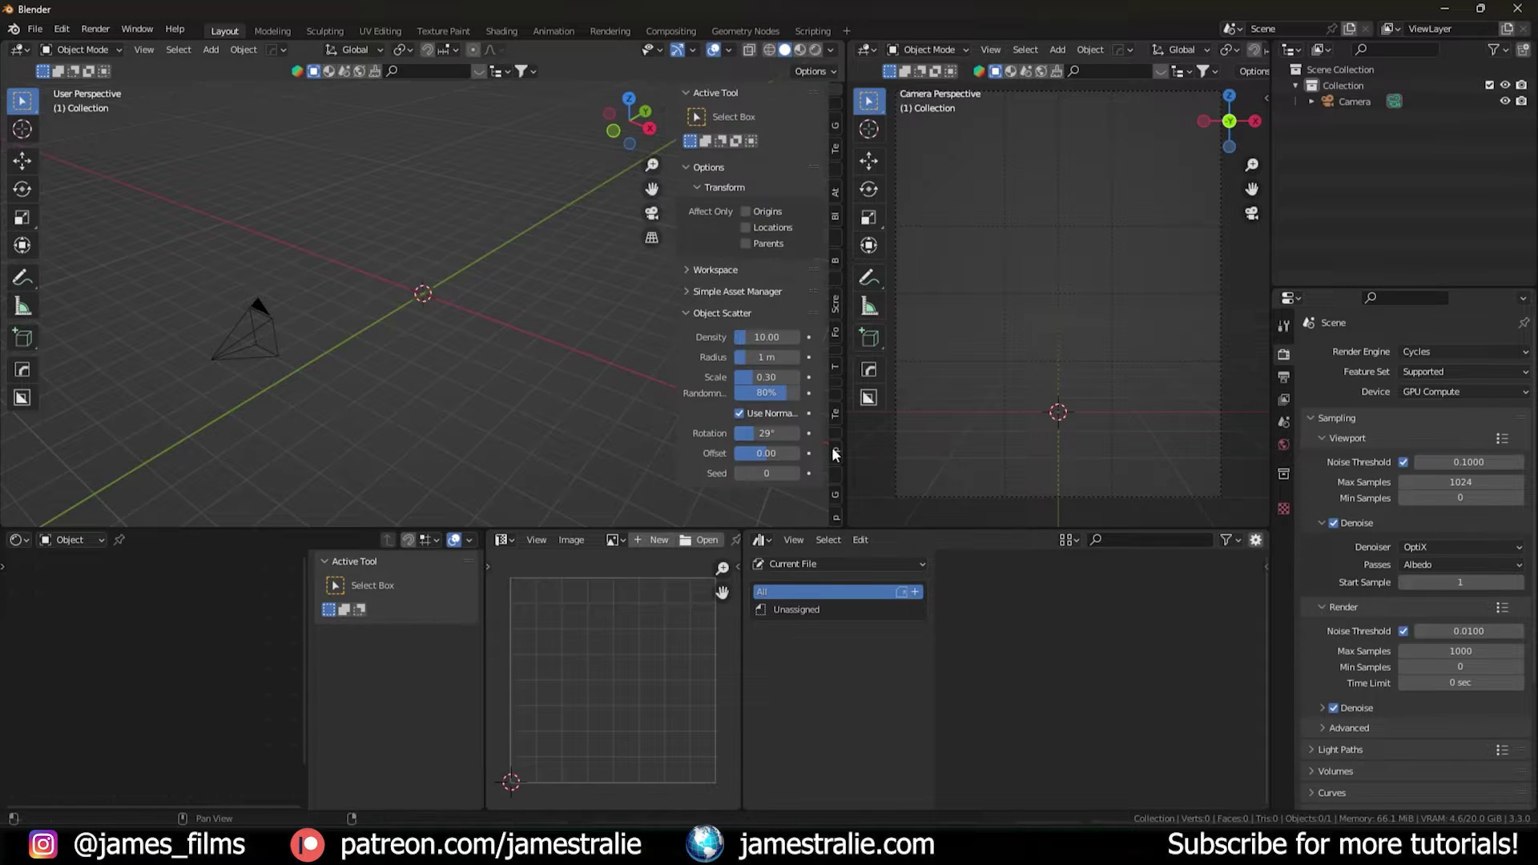
click(838, 515)
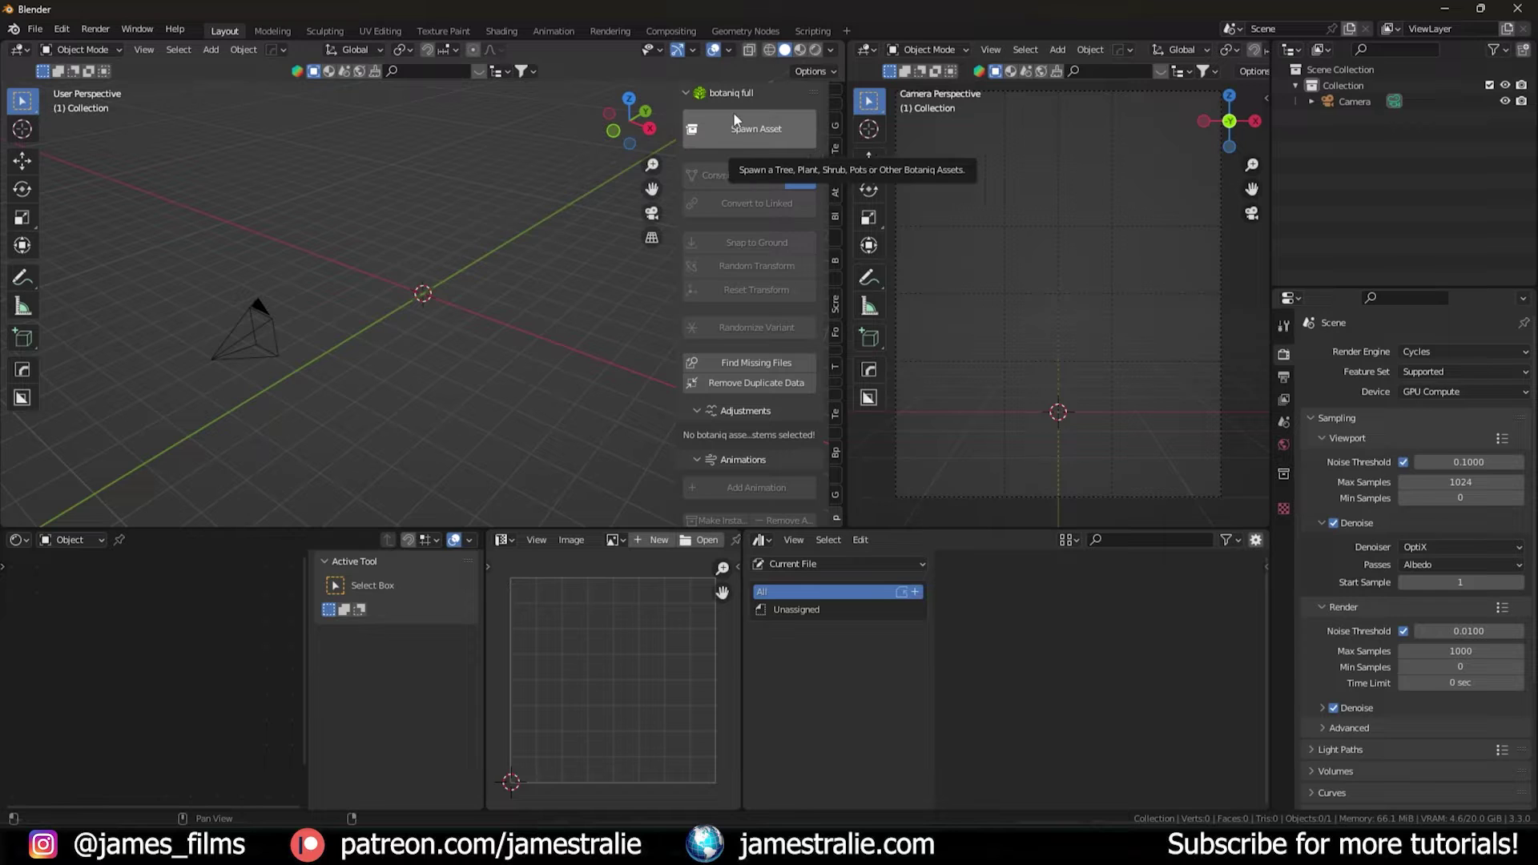
In the Spawn Asset dialog, try different season filters on the shrub thumbnails
click(735, 132)
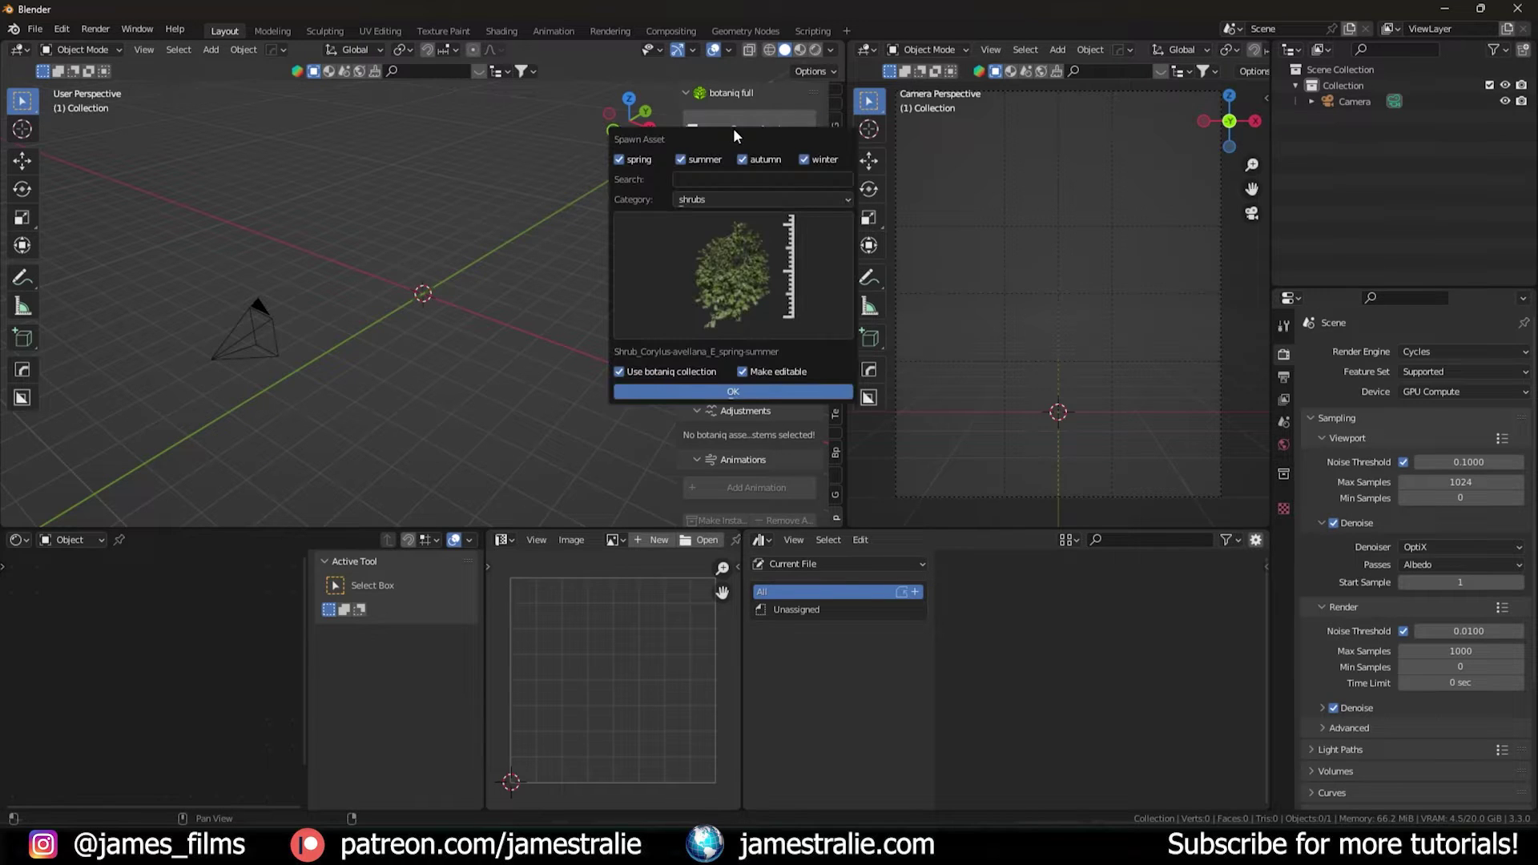
click(682, 159)
click(805, 160)
click(769, 252)
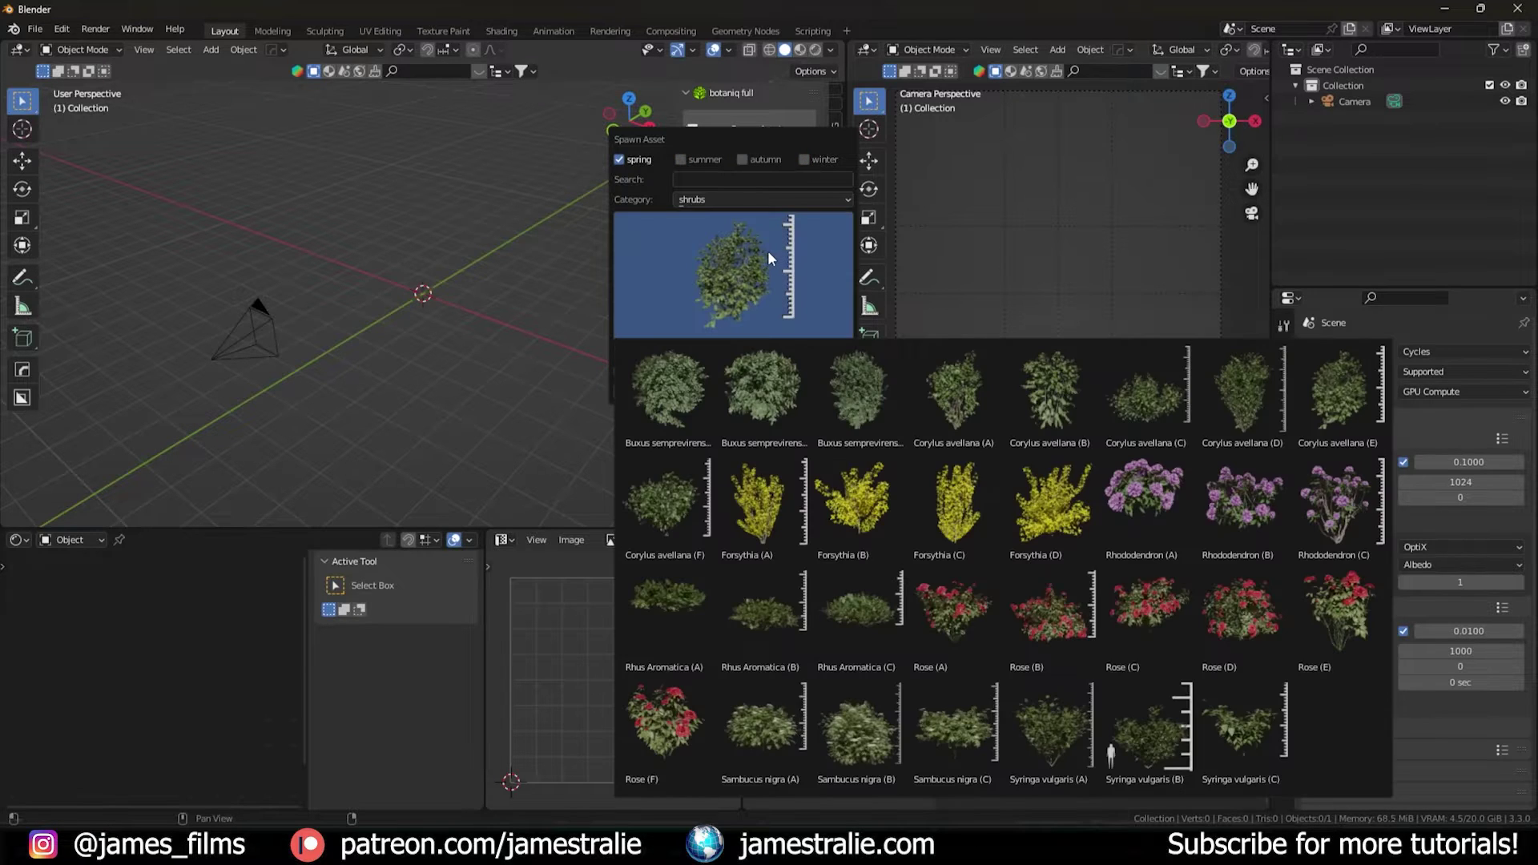
click(805, 159)
click(619, 160)
click(746, 264)
Browse coniferous trees, then re-enable spring and autumn and turn off winter
click(747, 199)
click(733, 221)
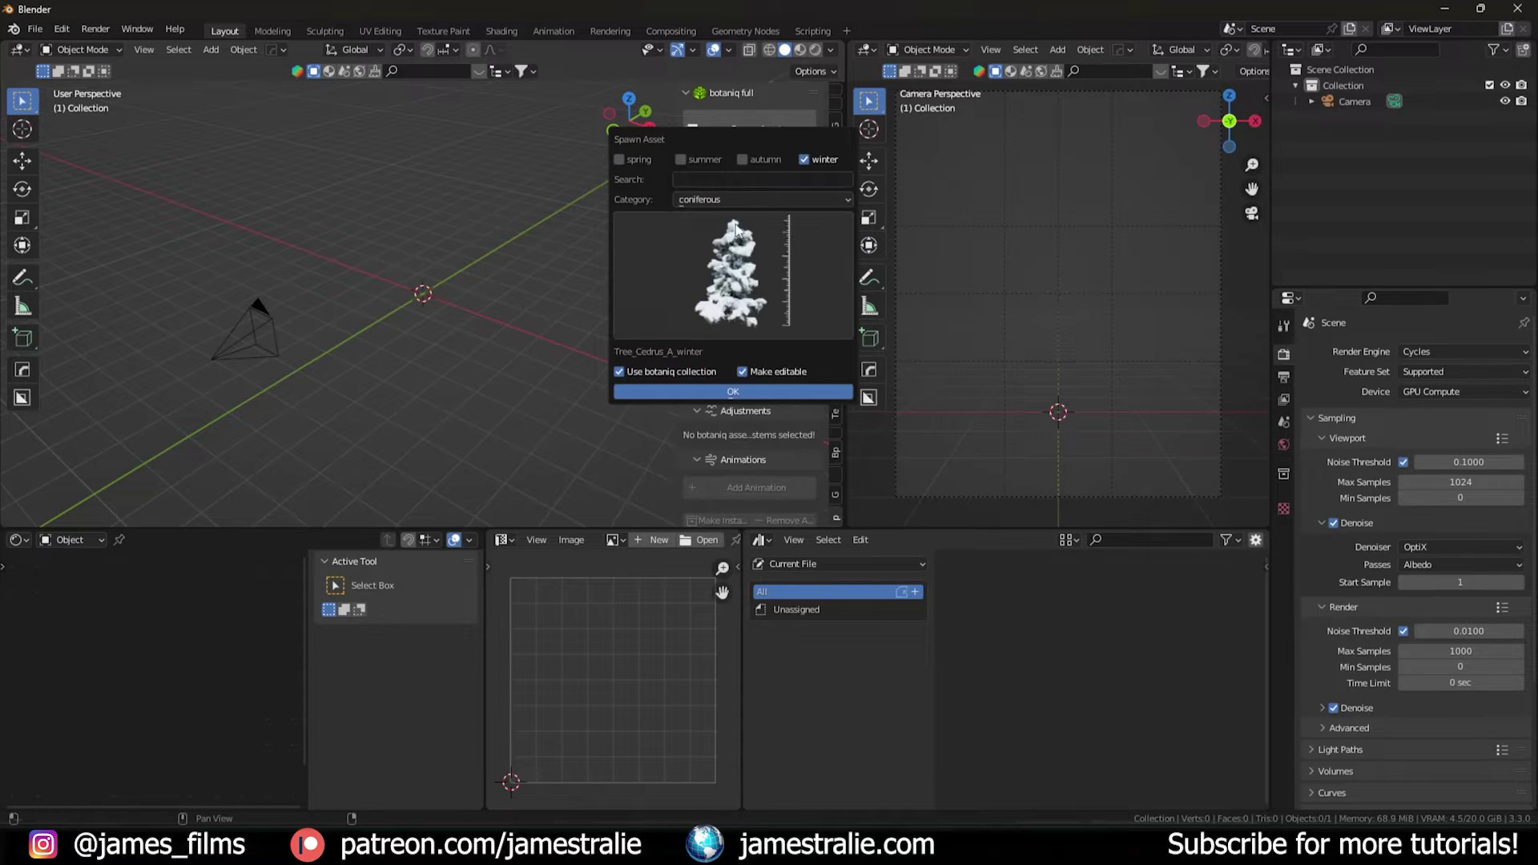
click(727, 262)
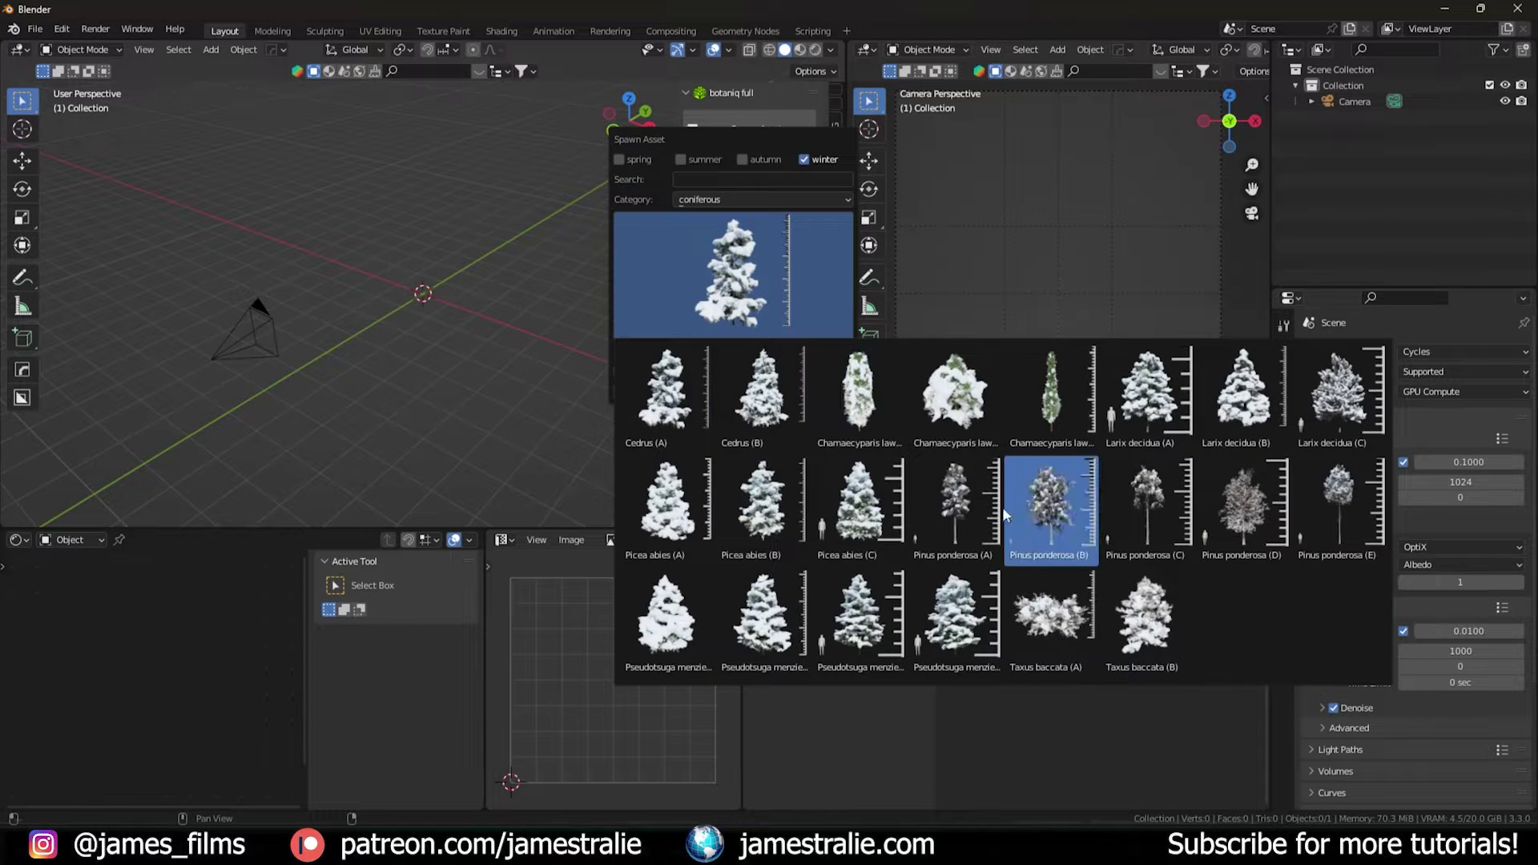
click(804, 159)
click(765, 161)
click(619, 159)
Switch to the tropical category and spawn the Areca catechu (A) palm
click(708, 200)
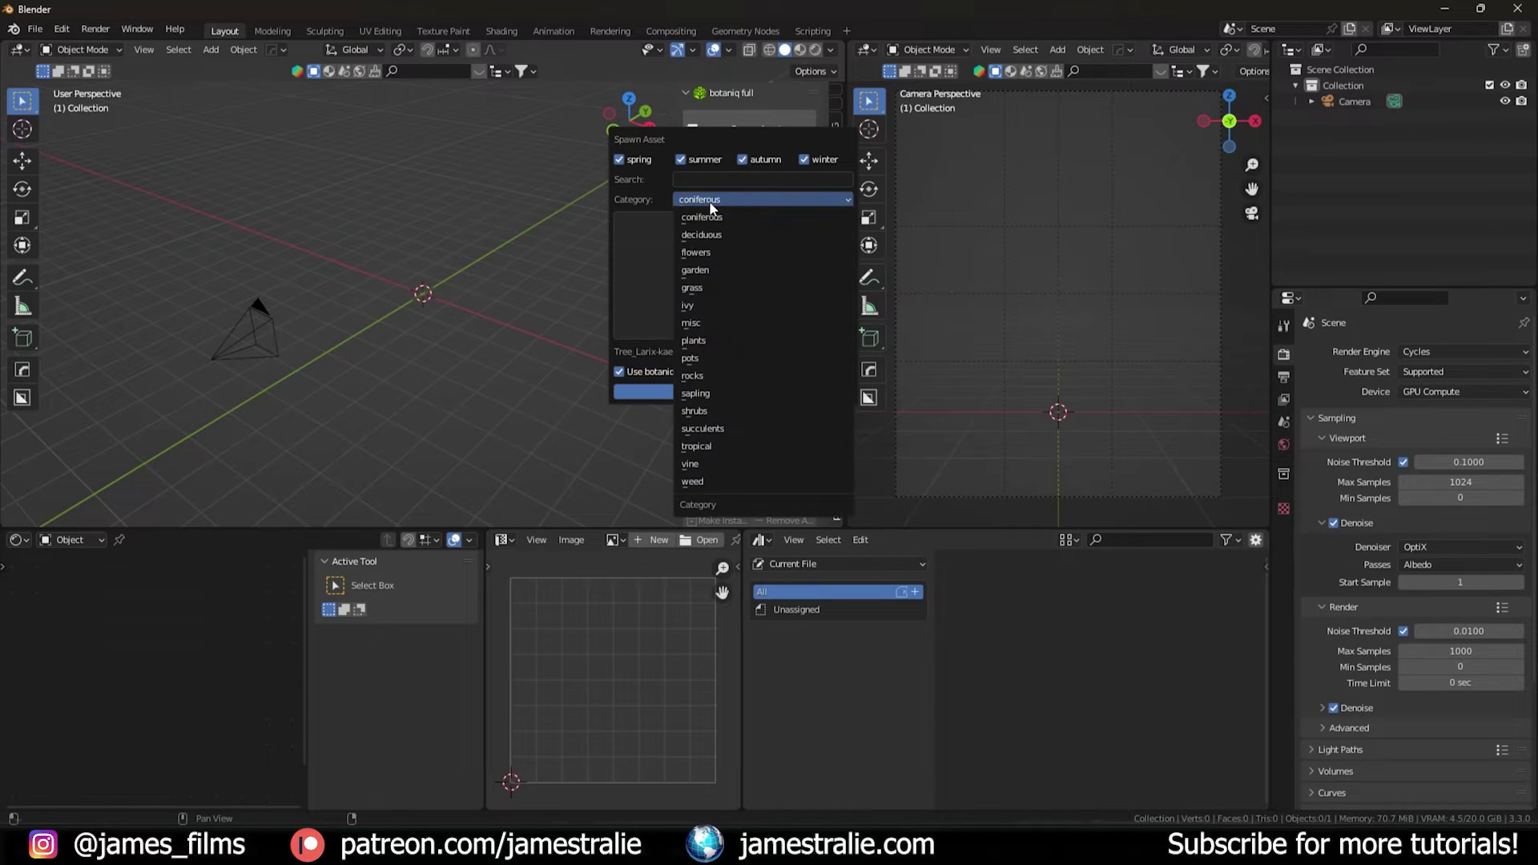
click(729, 446)
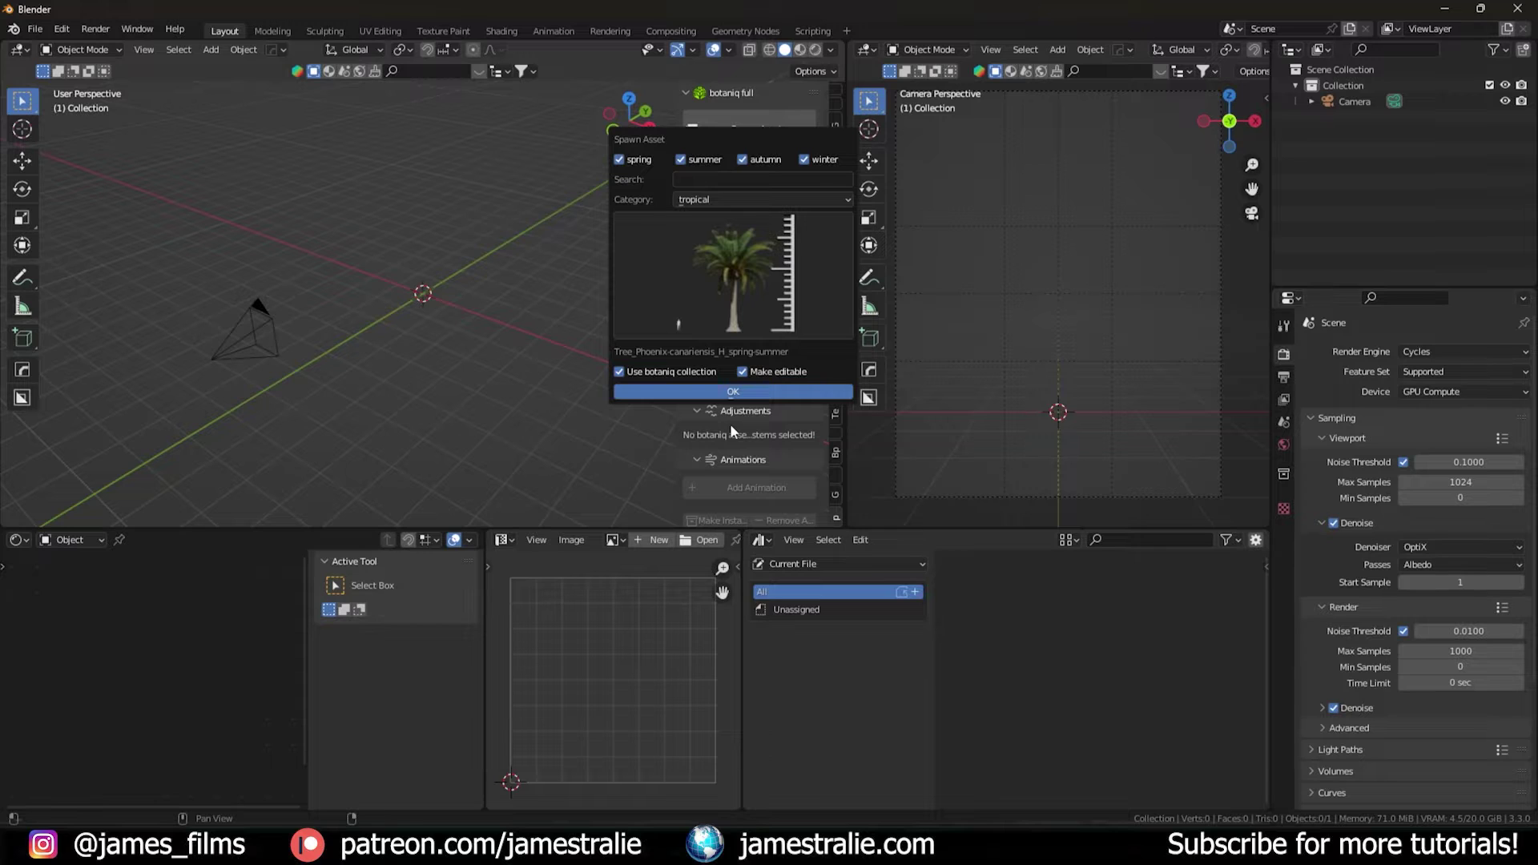
click(733, 305)
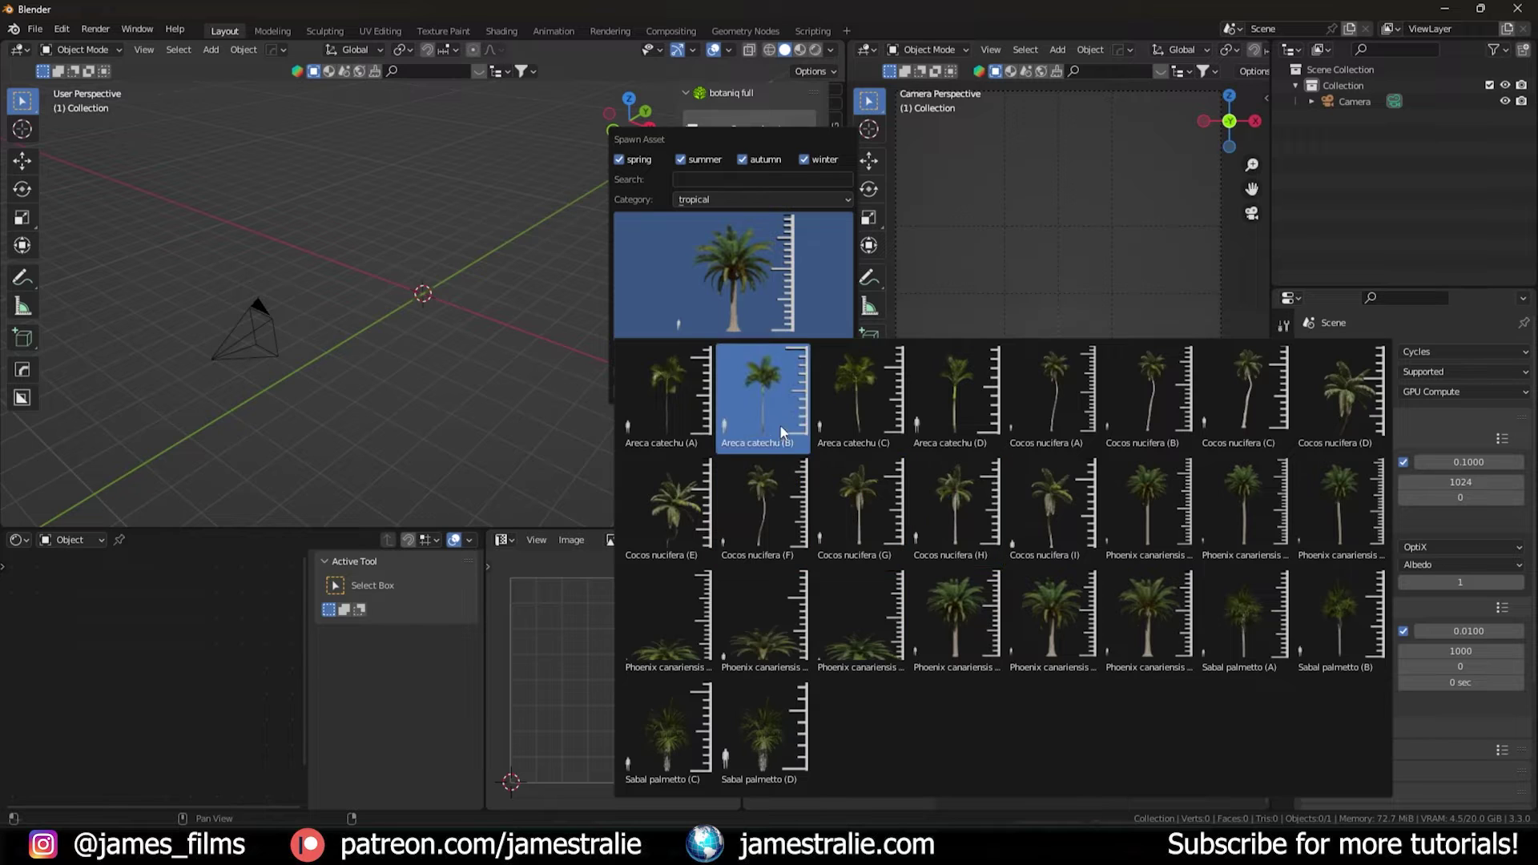
click(689, 410)
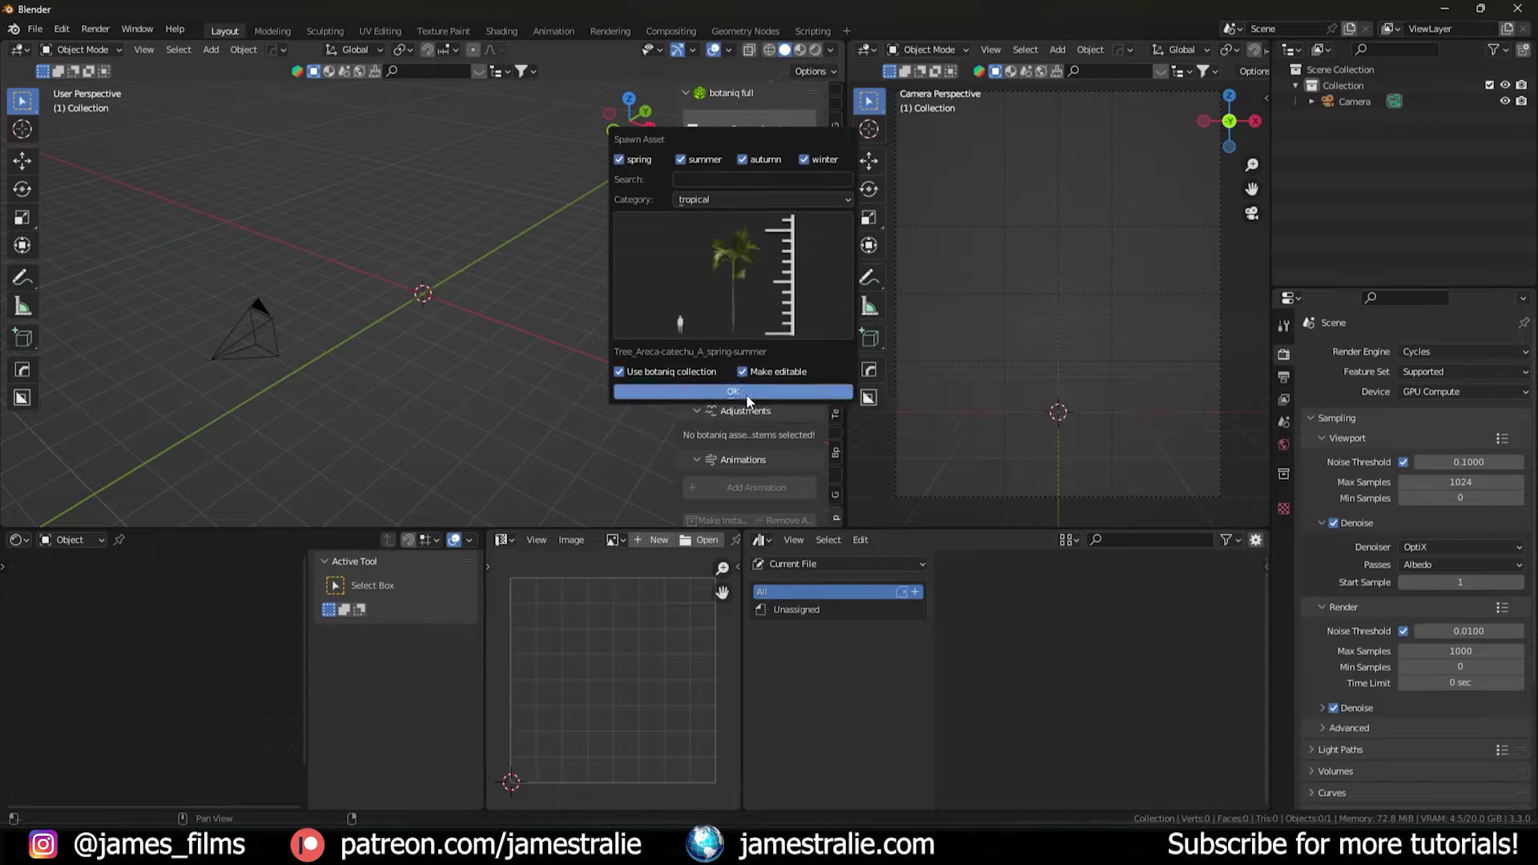
click(745, 393)
scroll(449, 315, down, 4)
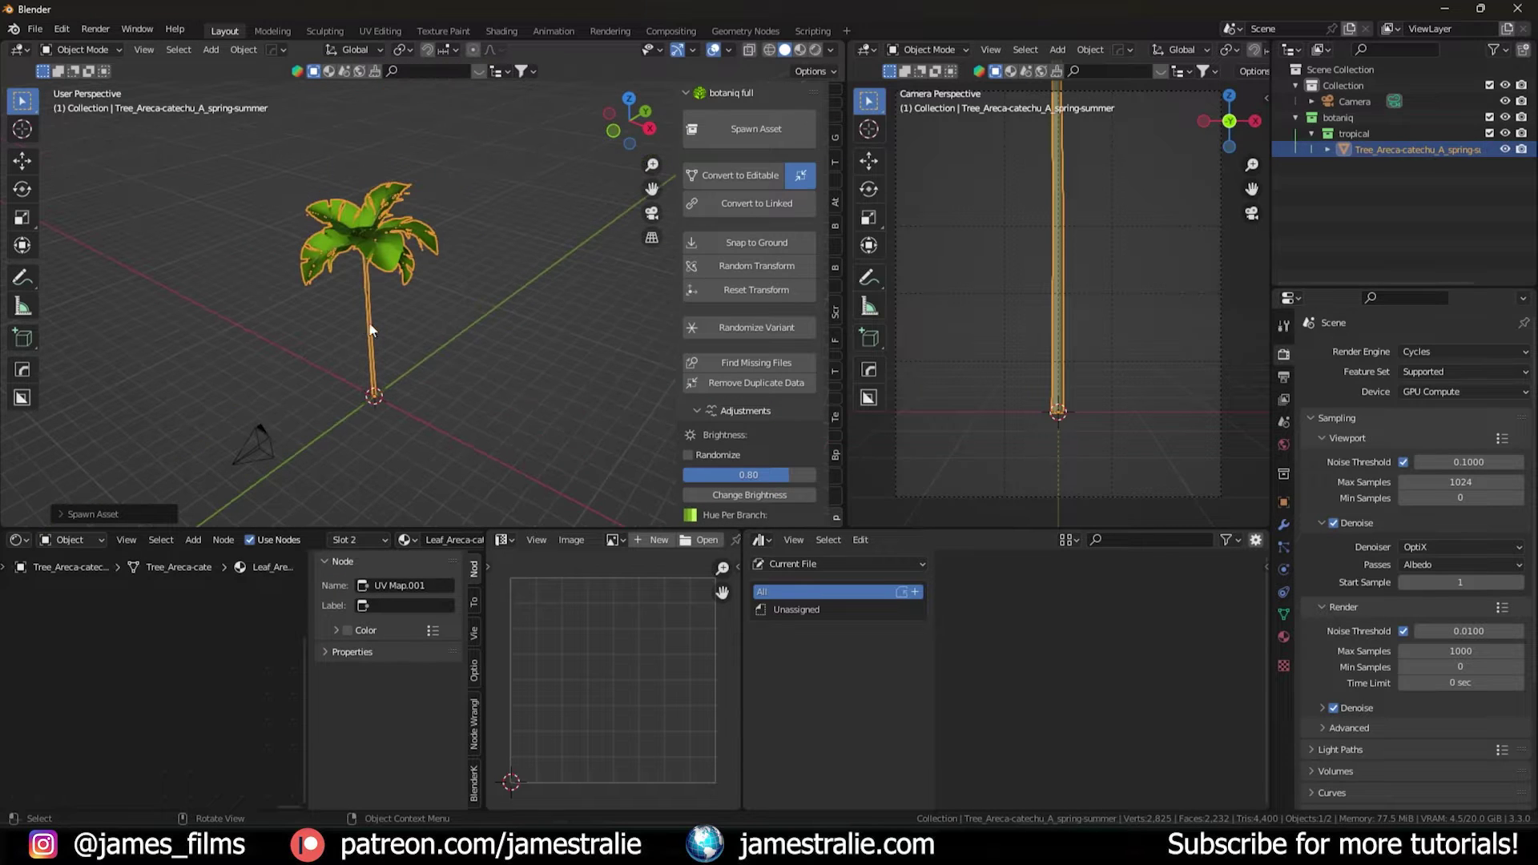
Orbit both viewports to see the whole palm and camera, leaving Camera Perspective
middle_drag(413, 396, 418, 377)
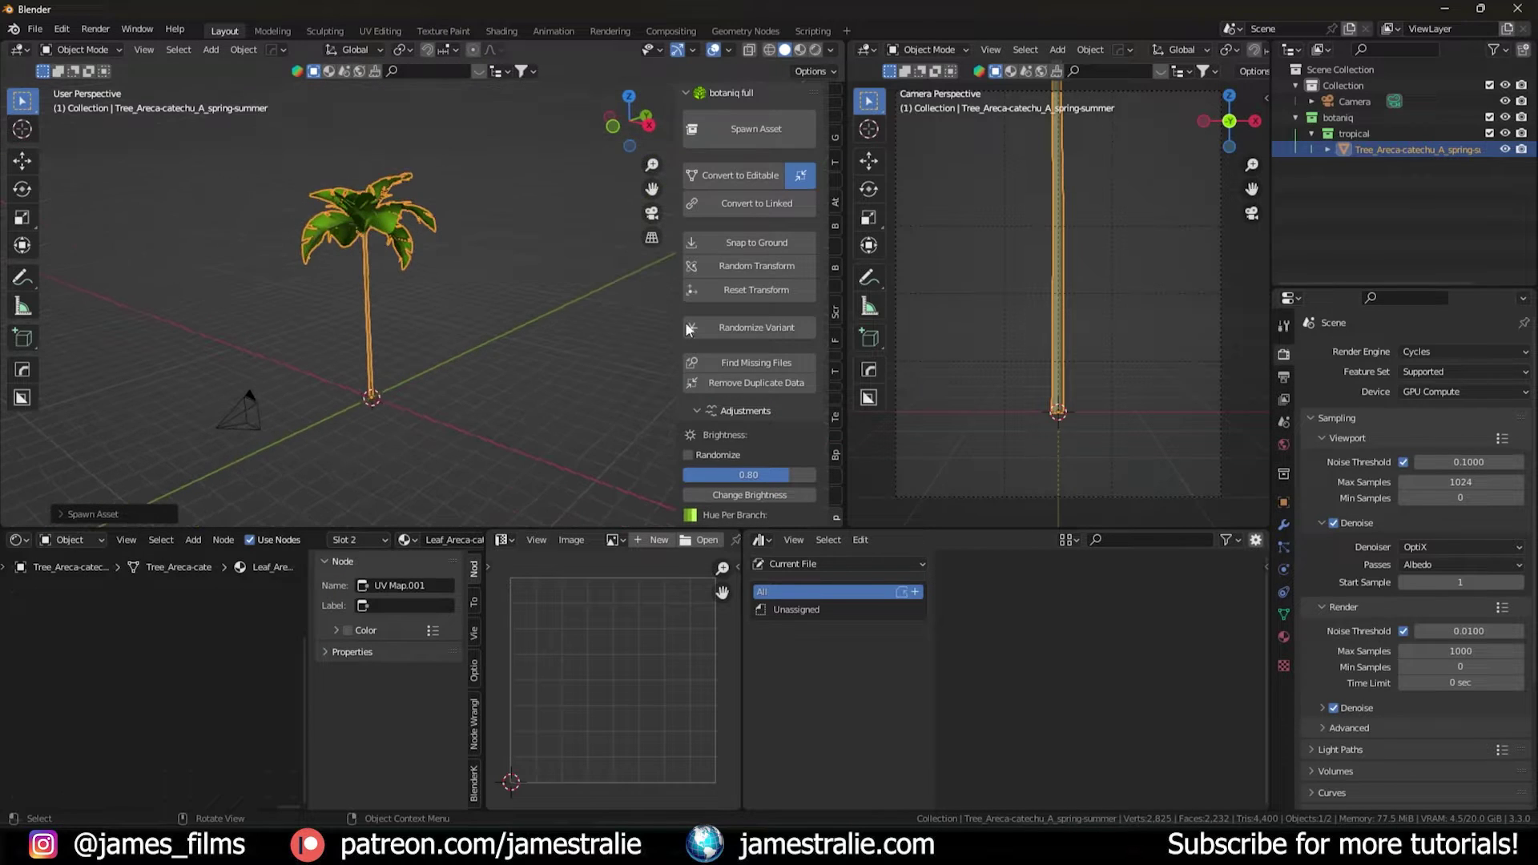
middle_drag(983, 306, 1026, 386)
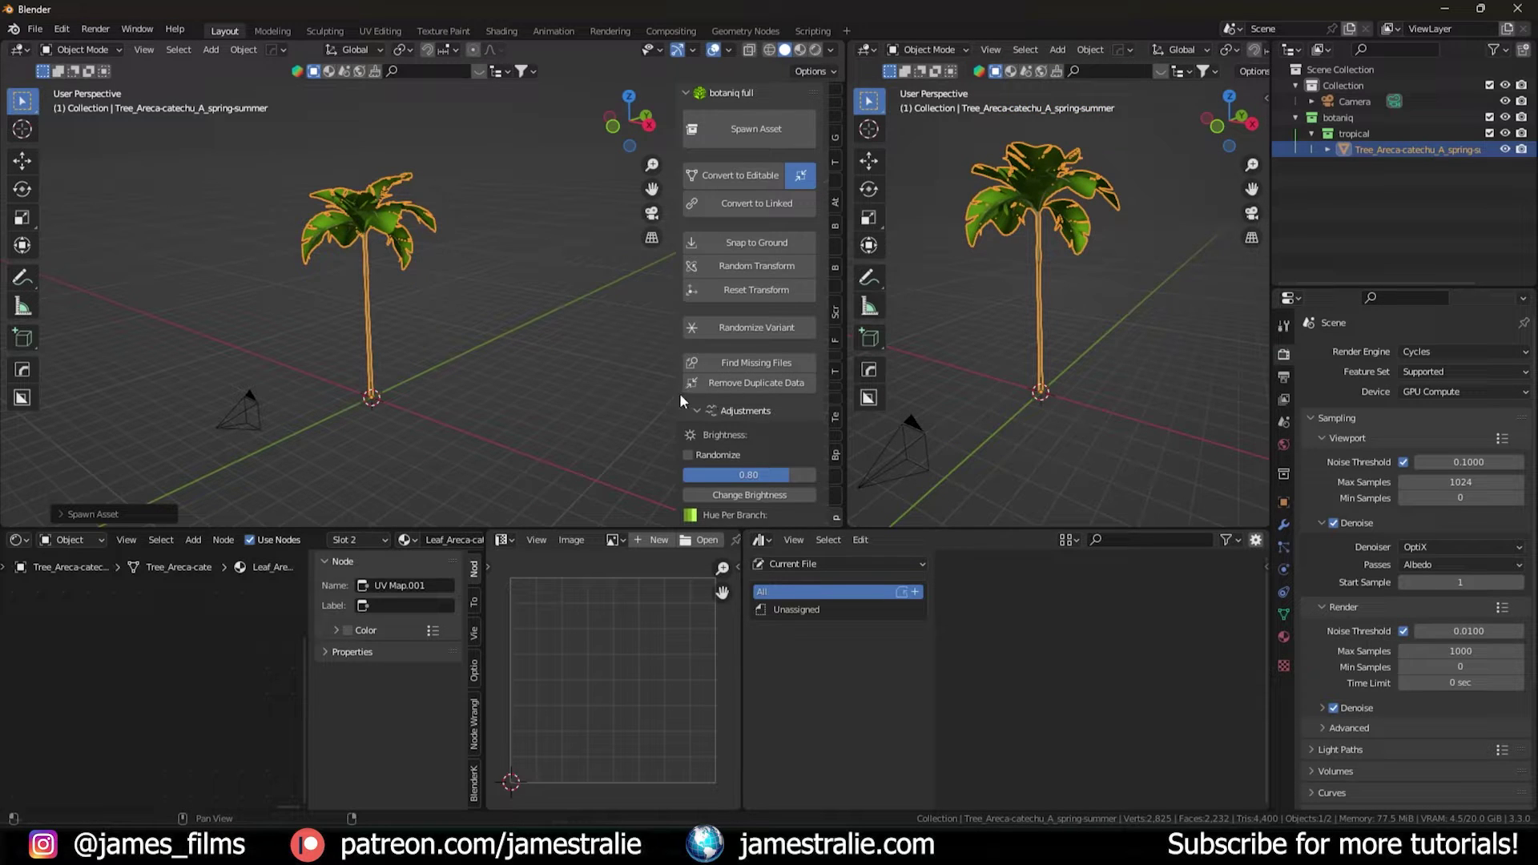
scroll(681, 396, down, 8)
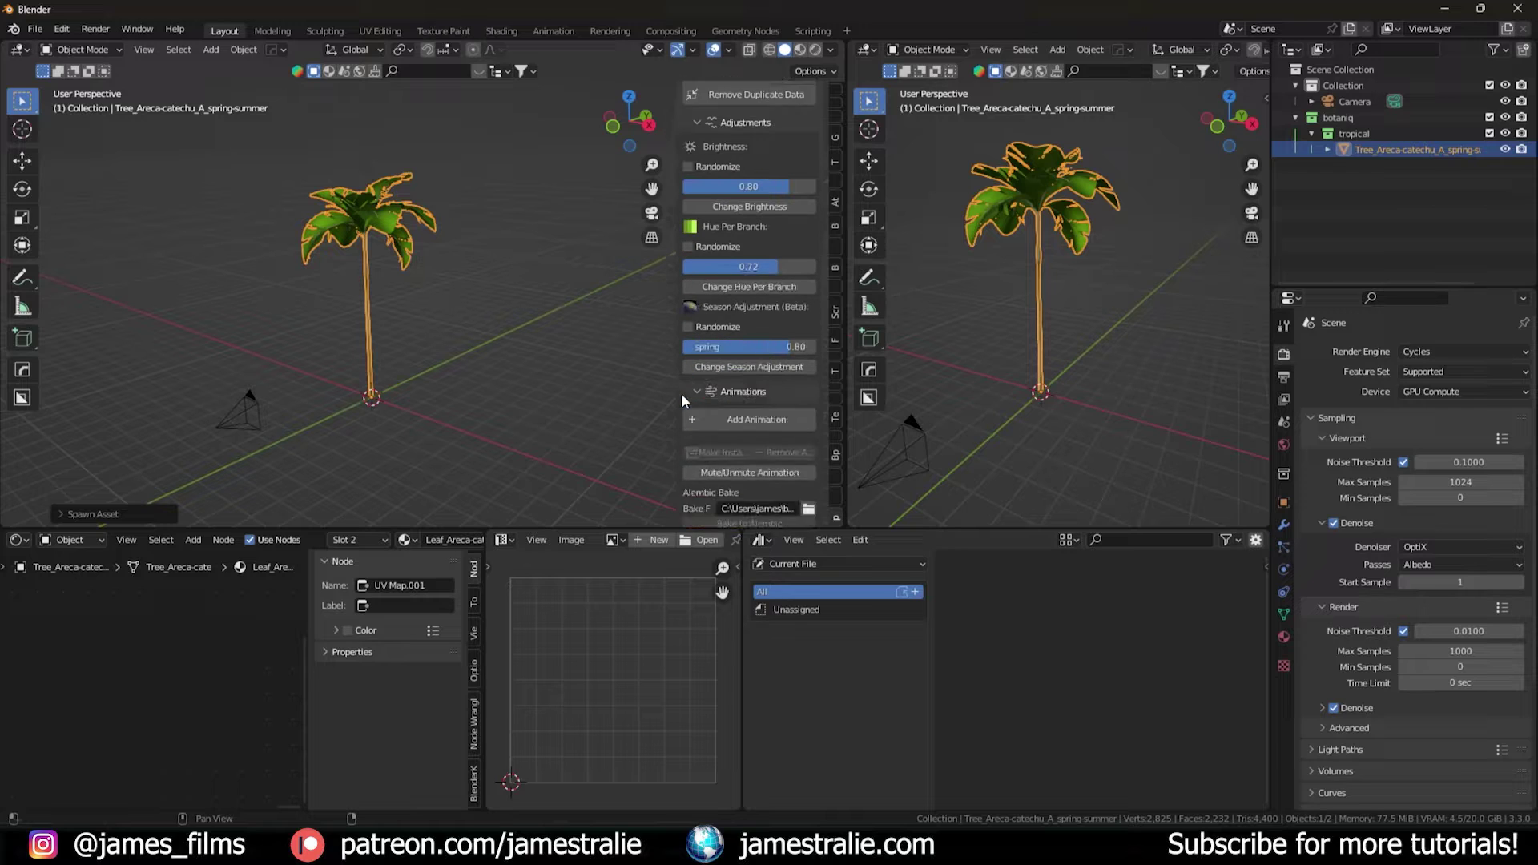
scroll(681, 393, down, 3)
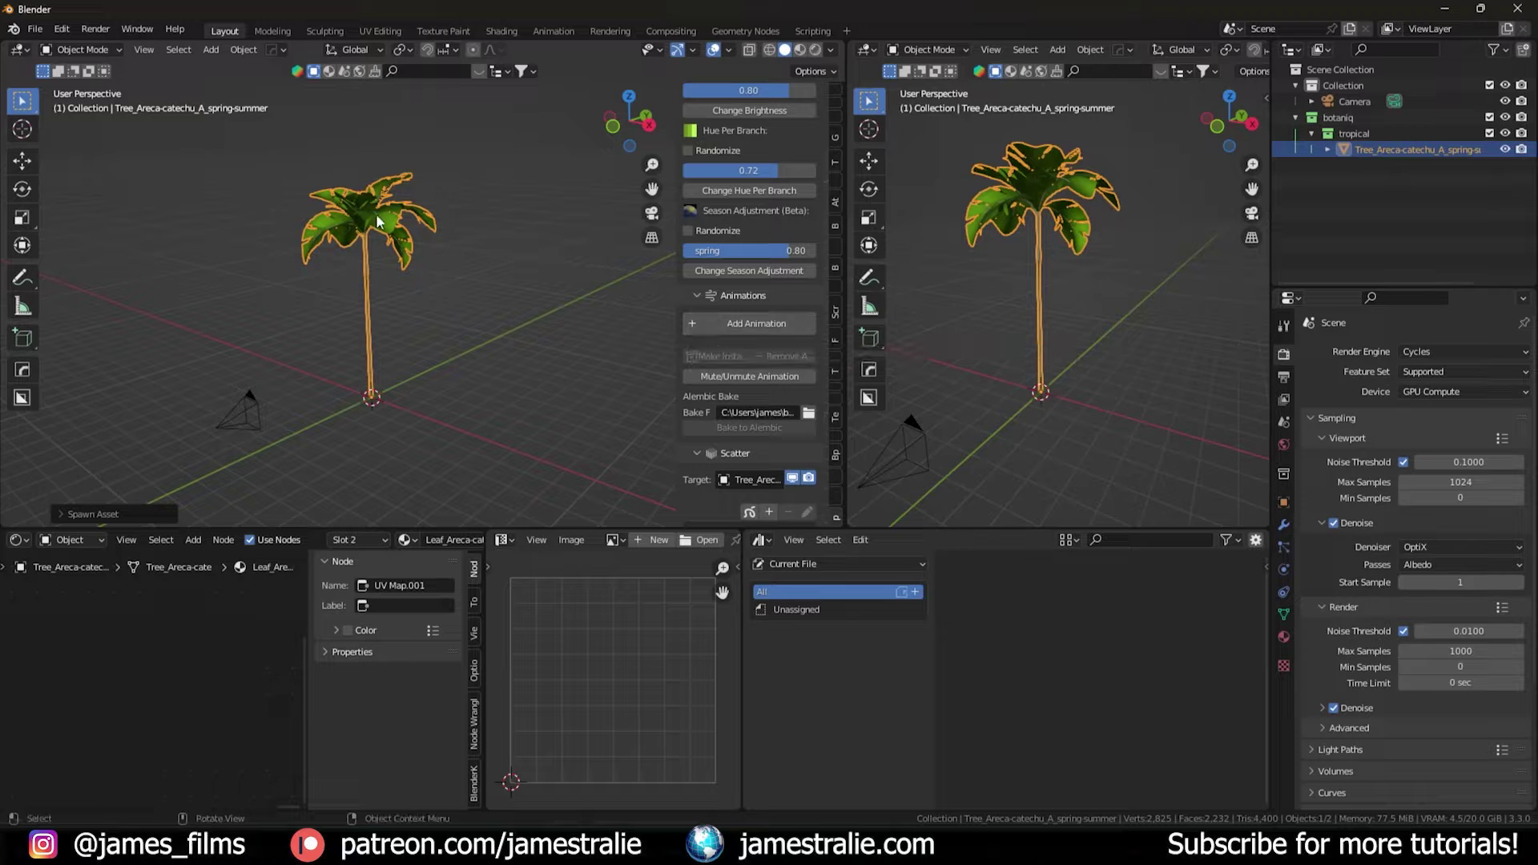
scroll(735, 213, up, 10)
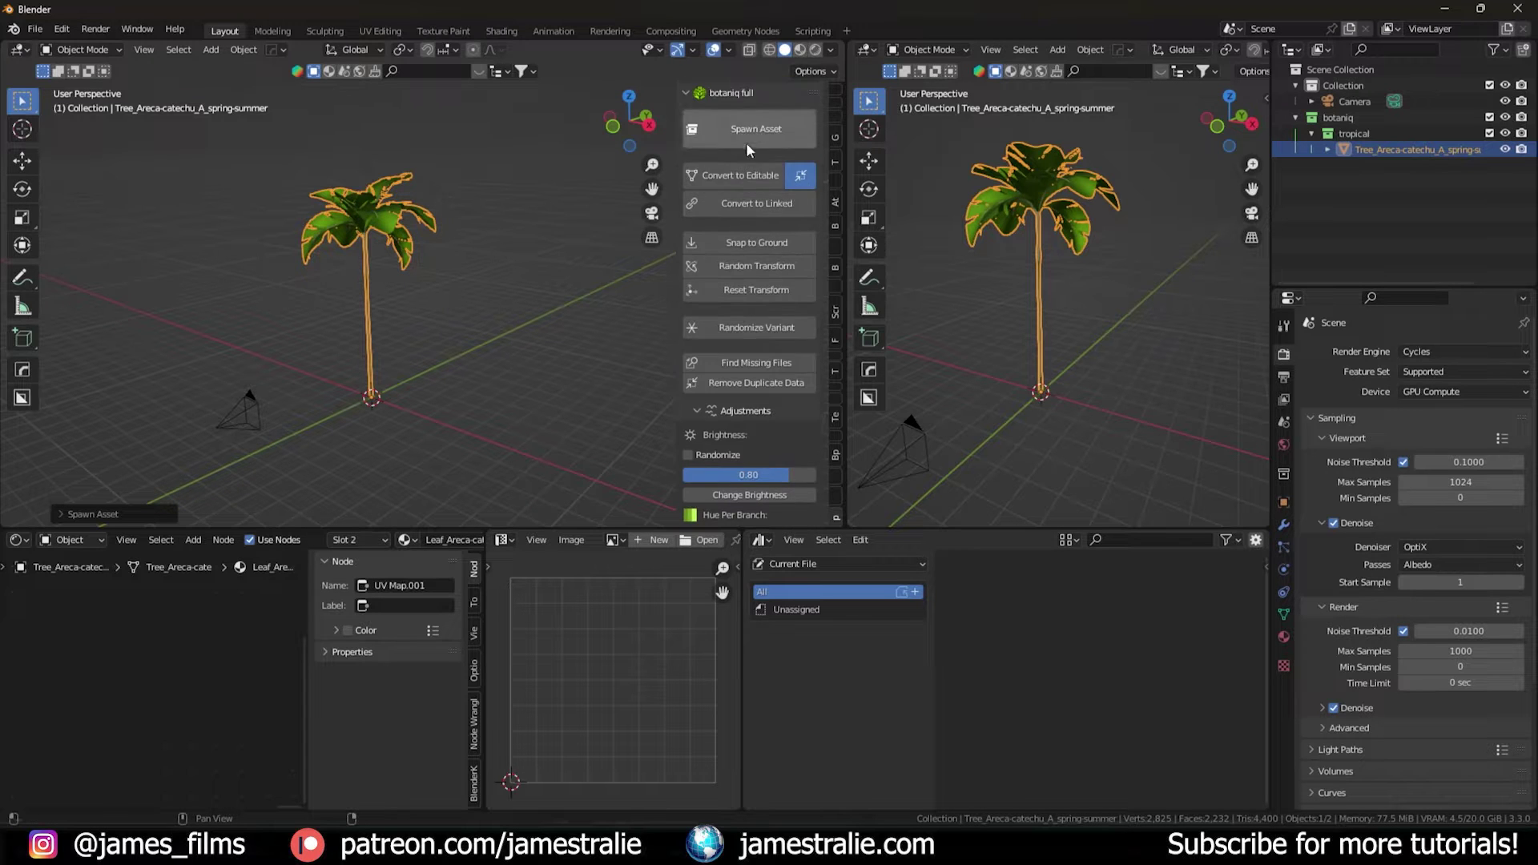
Scroll through the botaniq panel options below Spawn Asset
click(747, 131)
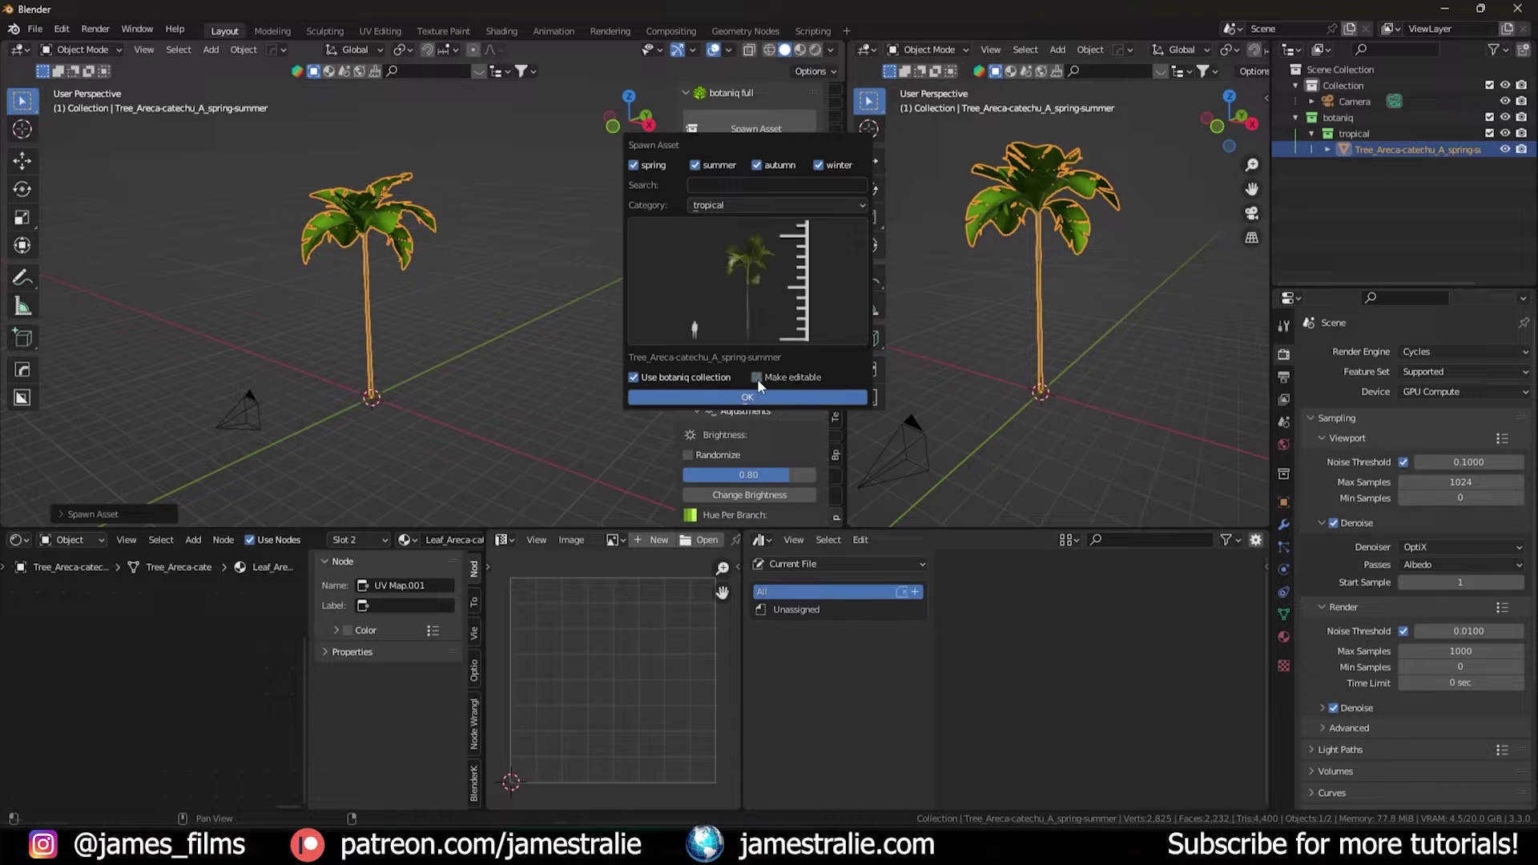
scroll(705, 356, down, 7)
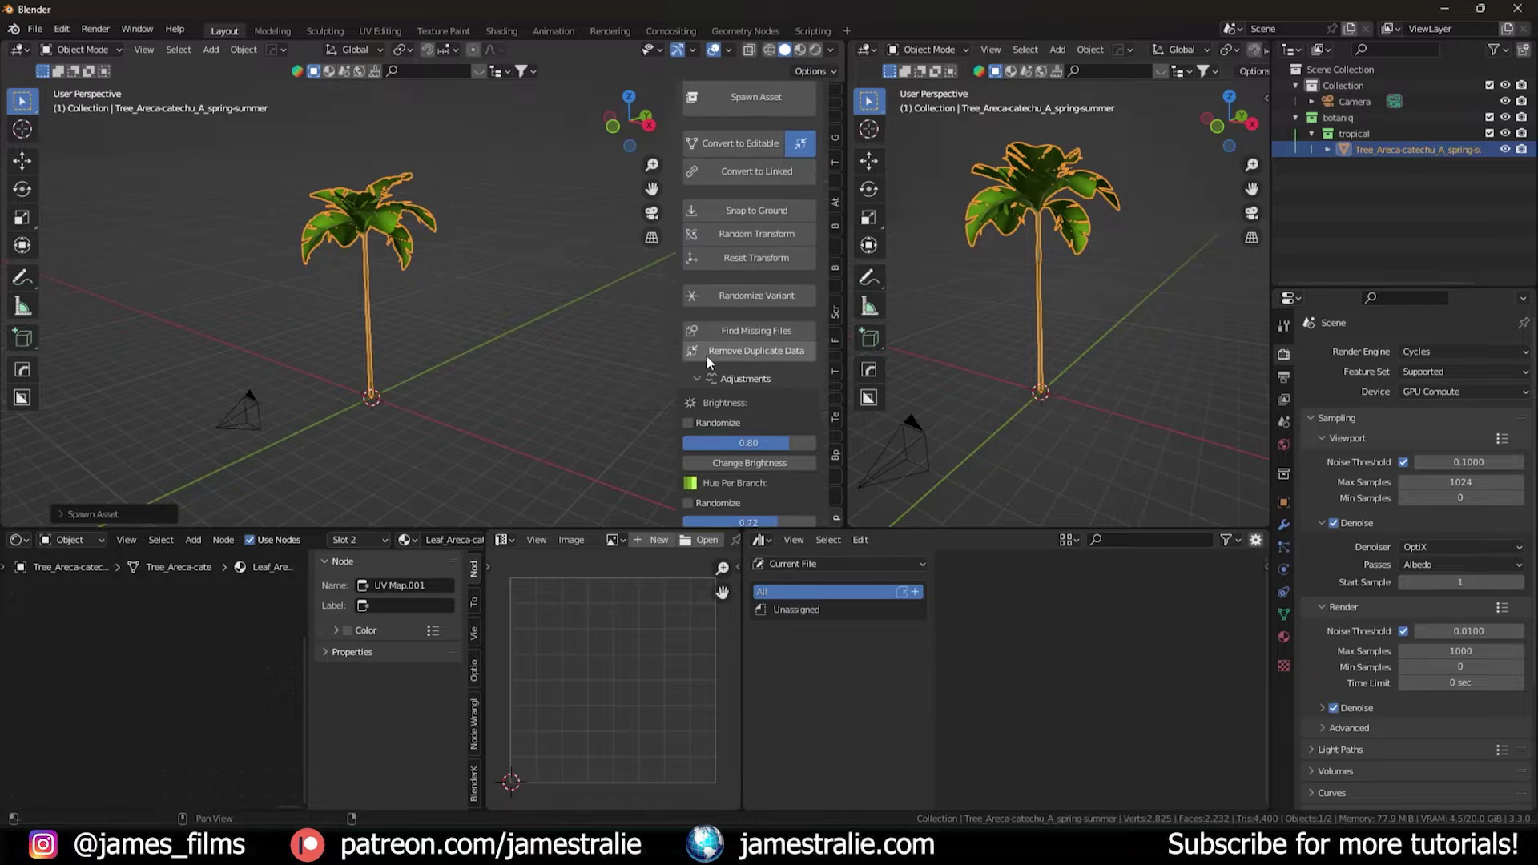
scroll(705, 361, down, 6)
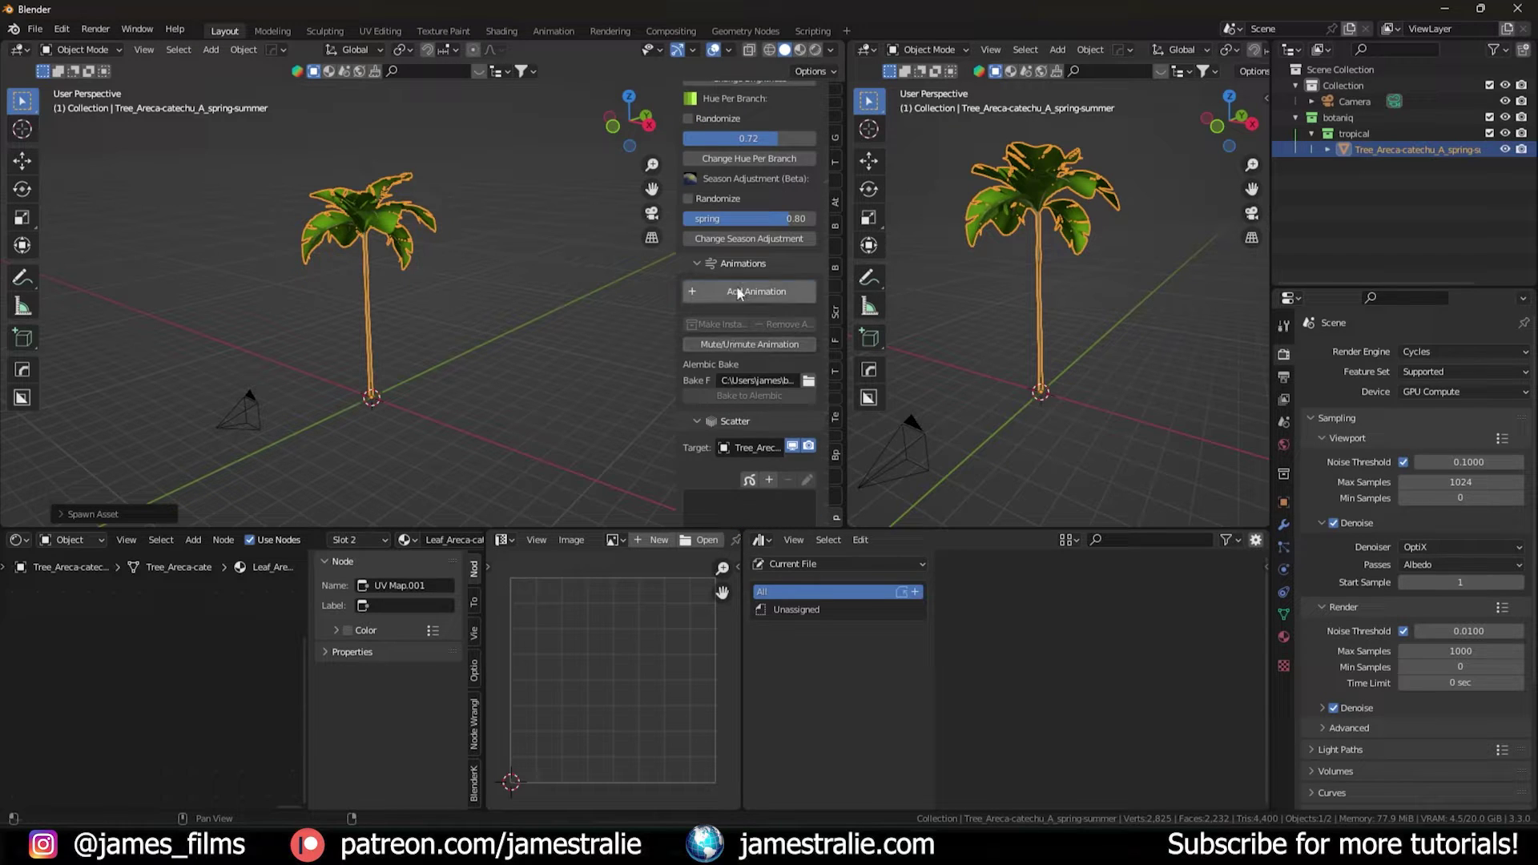
Add a Wind-Best-Fit wind animation to the palm, using Breeze at 0.80 strength
click(737, 286)
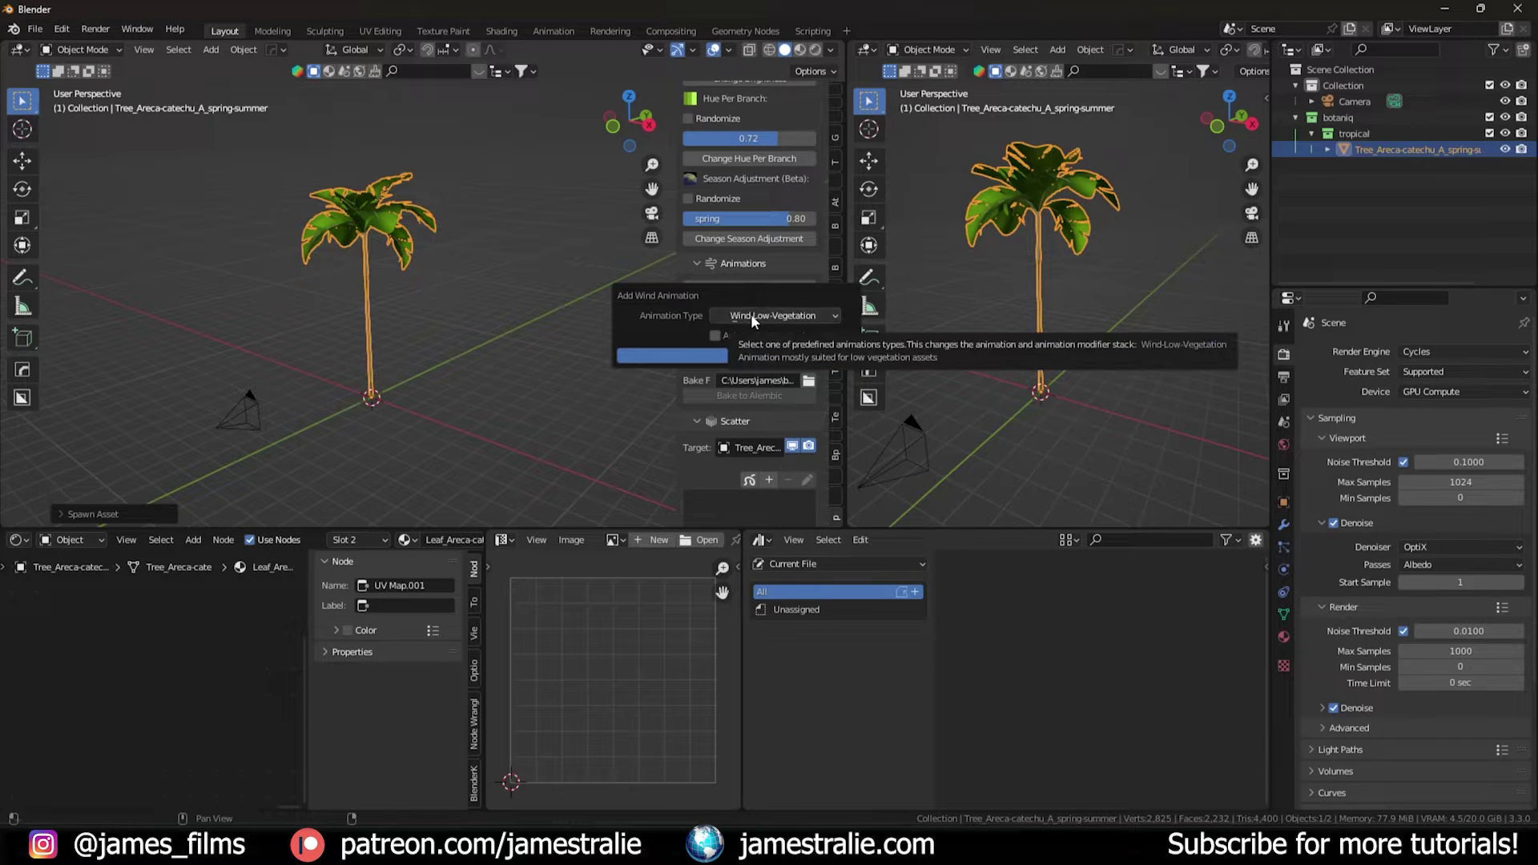
click(751, 315)
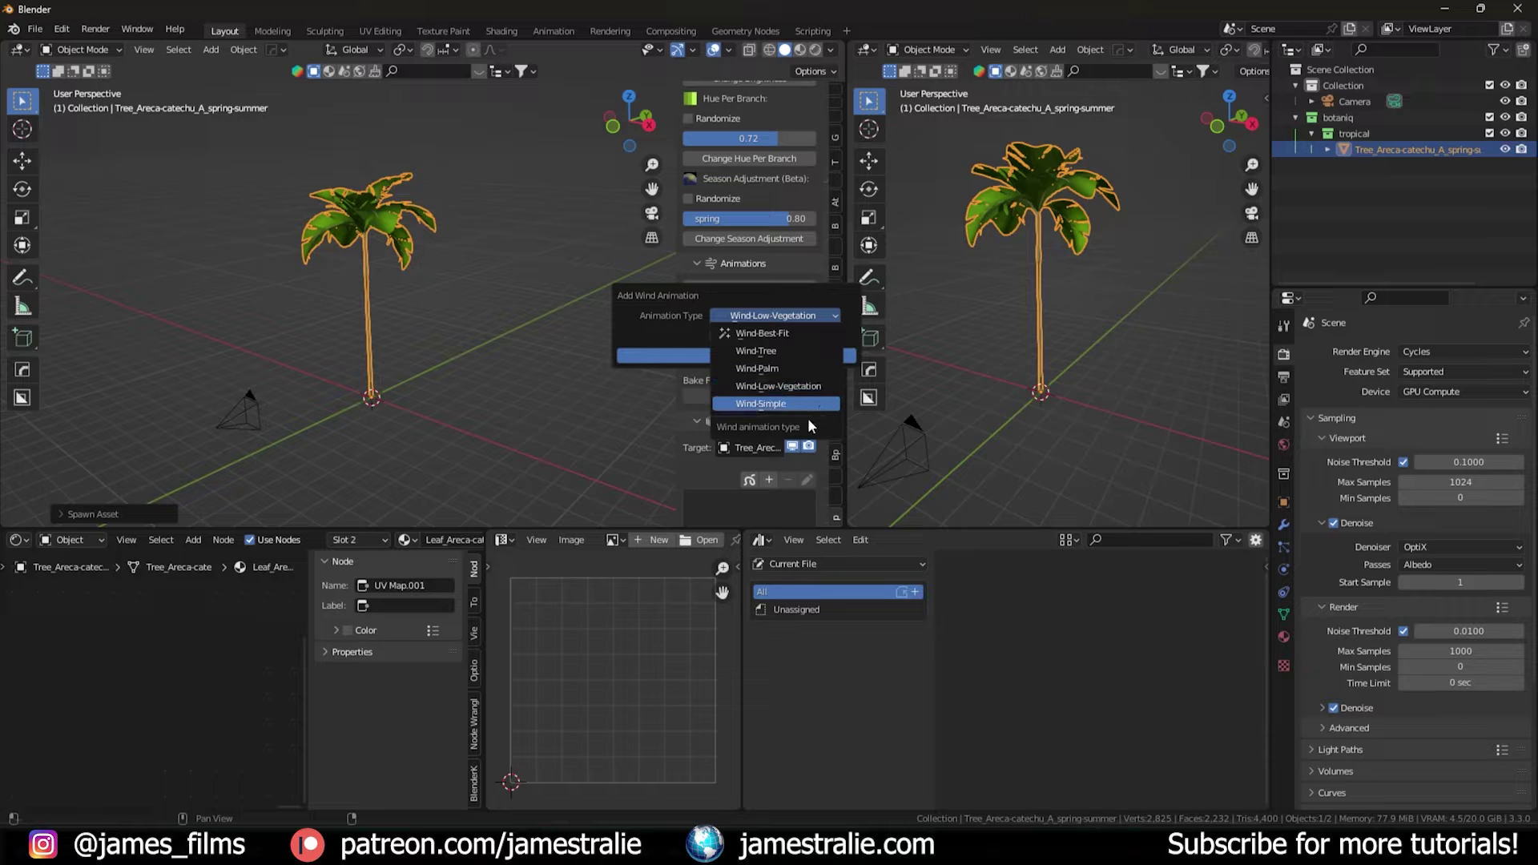
click(776, 334)
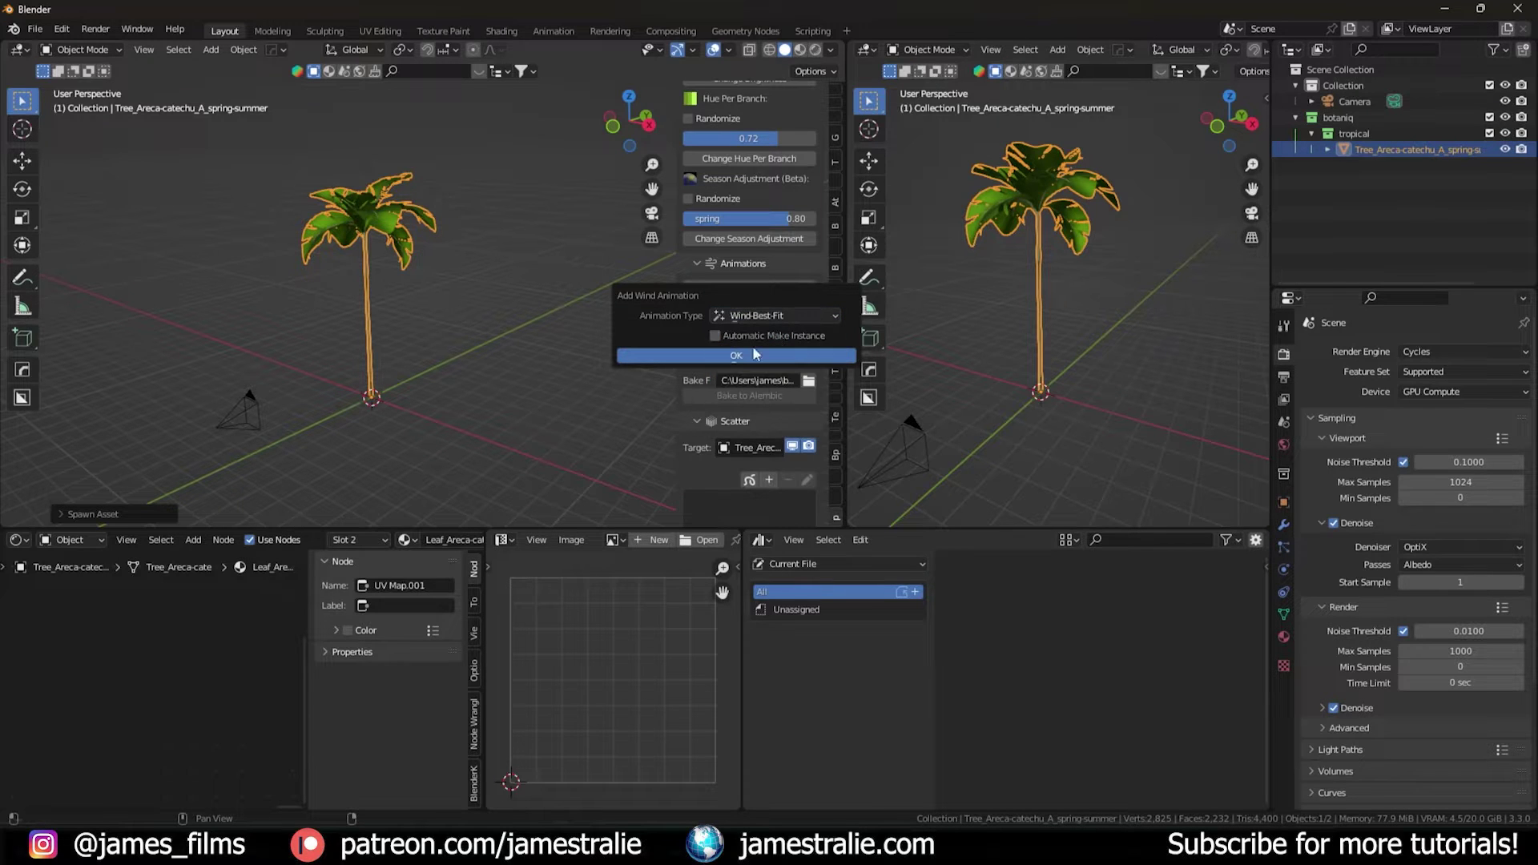
click(737, 357)
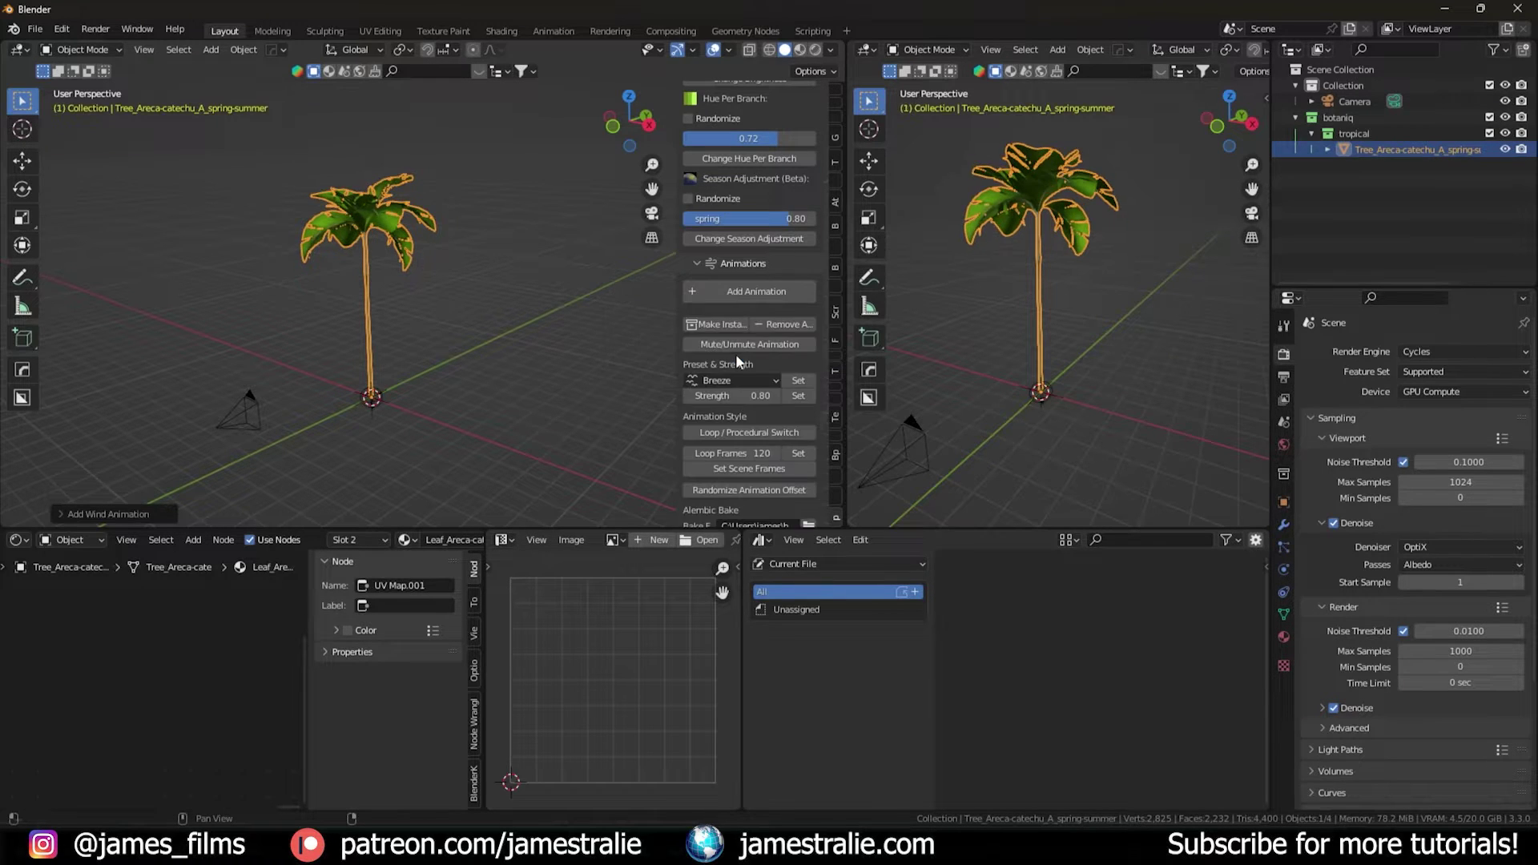
click(762, 539)
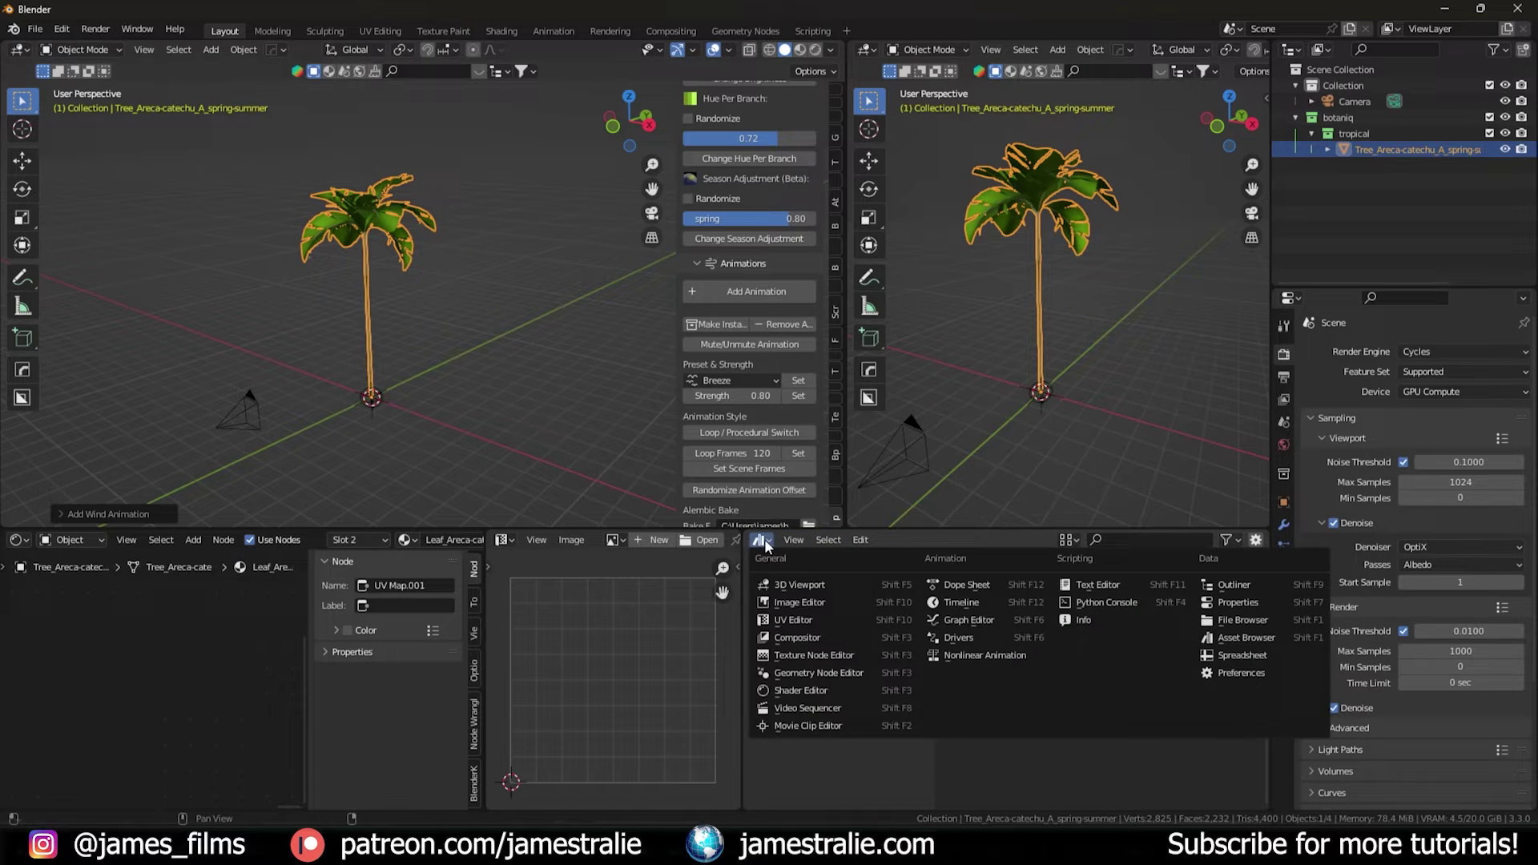
Turn the bottom editor into a Timeline and play the palm's wind animation
click(982, 599)
key(space)
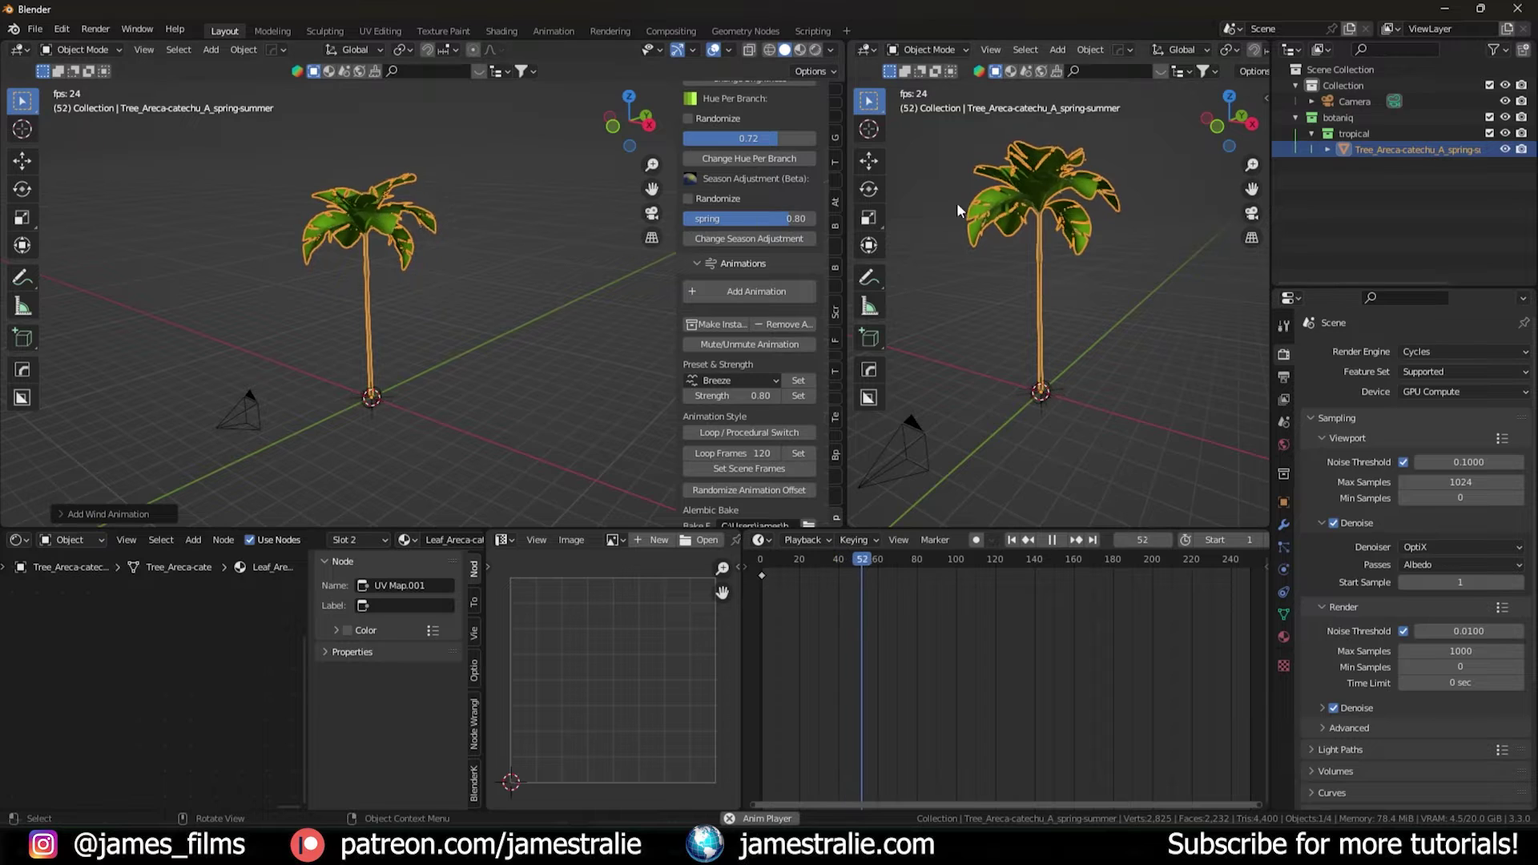
scroll(696, 360, down, 2)
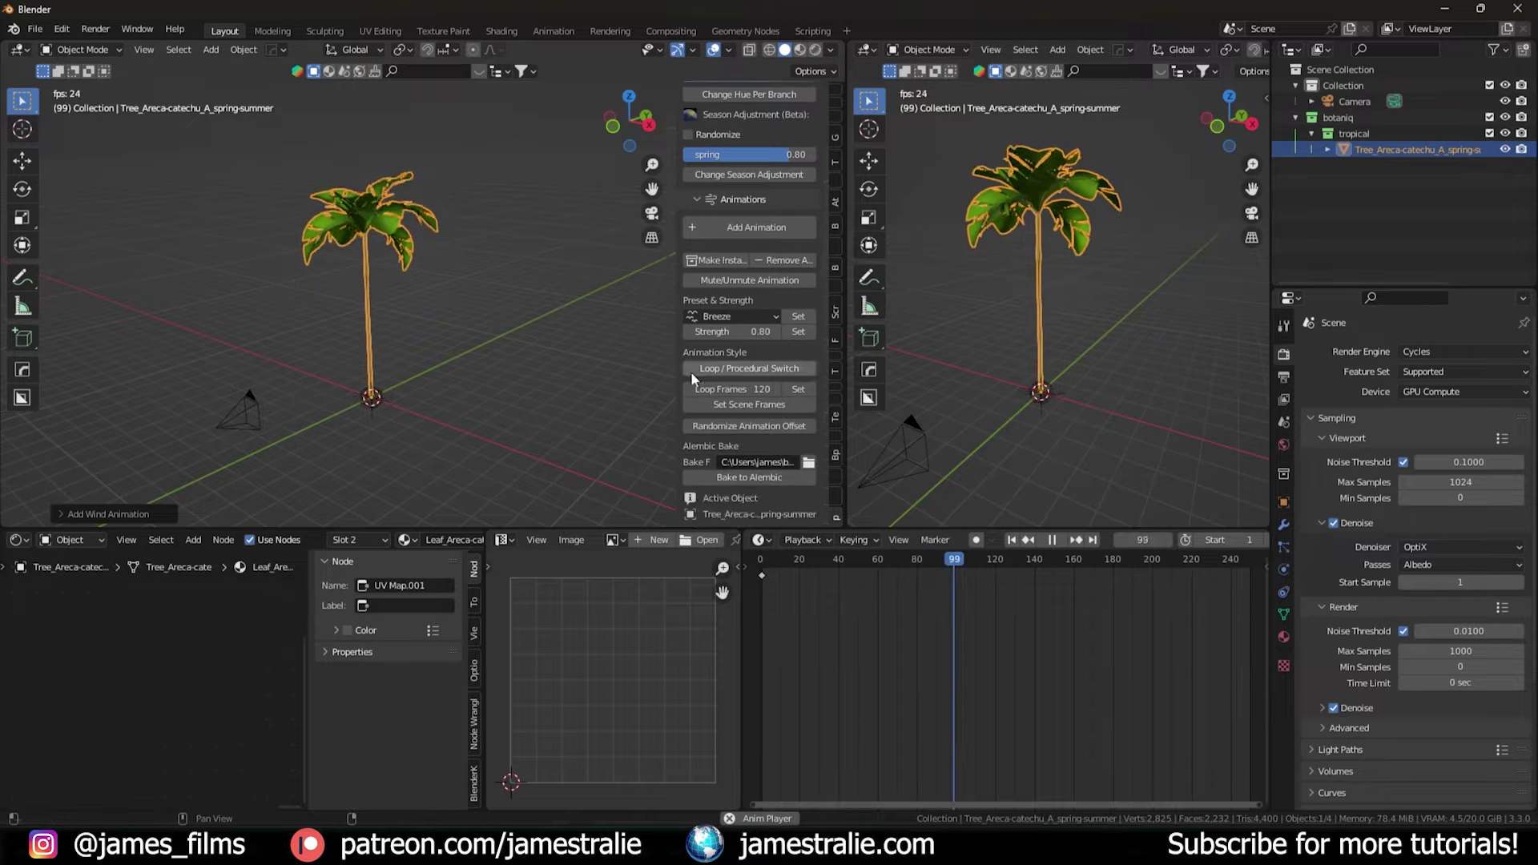
Apply the Storm wind preset to the palm
click(741, 317)
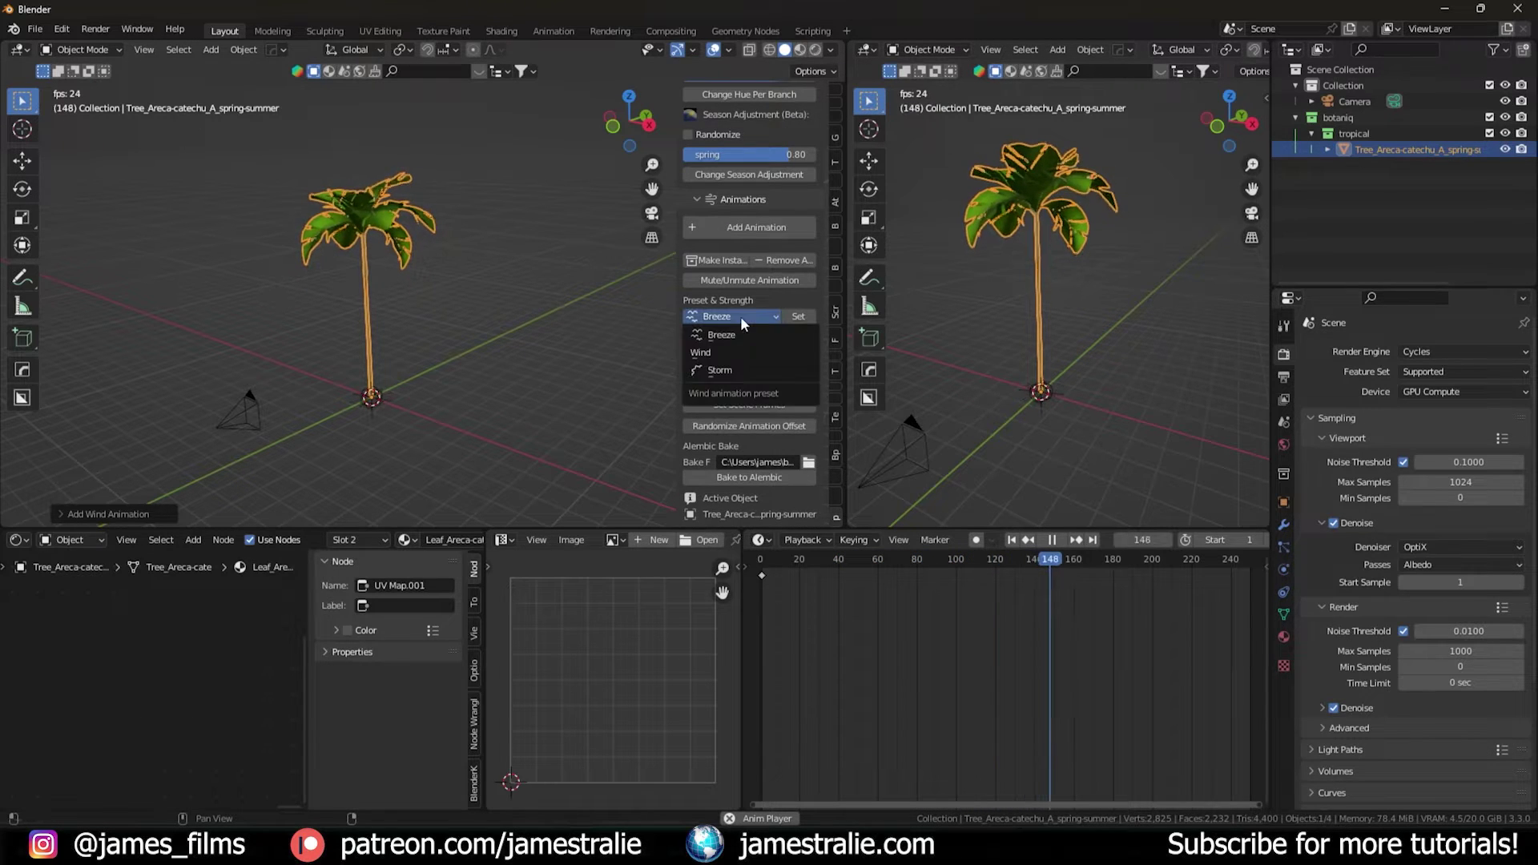
click(741, 364)
click(801, 317)
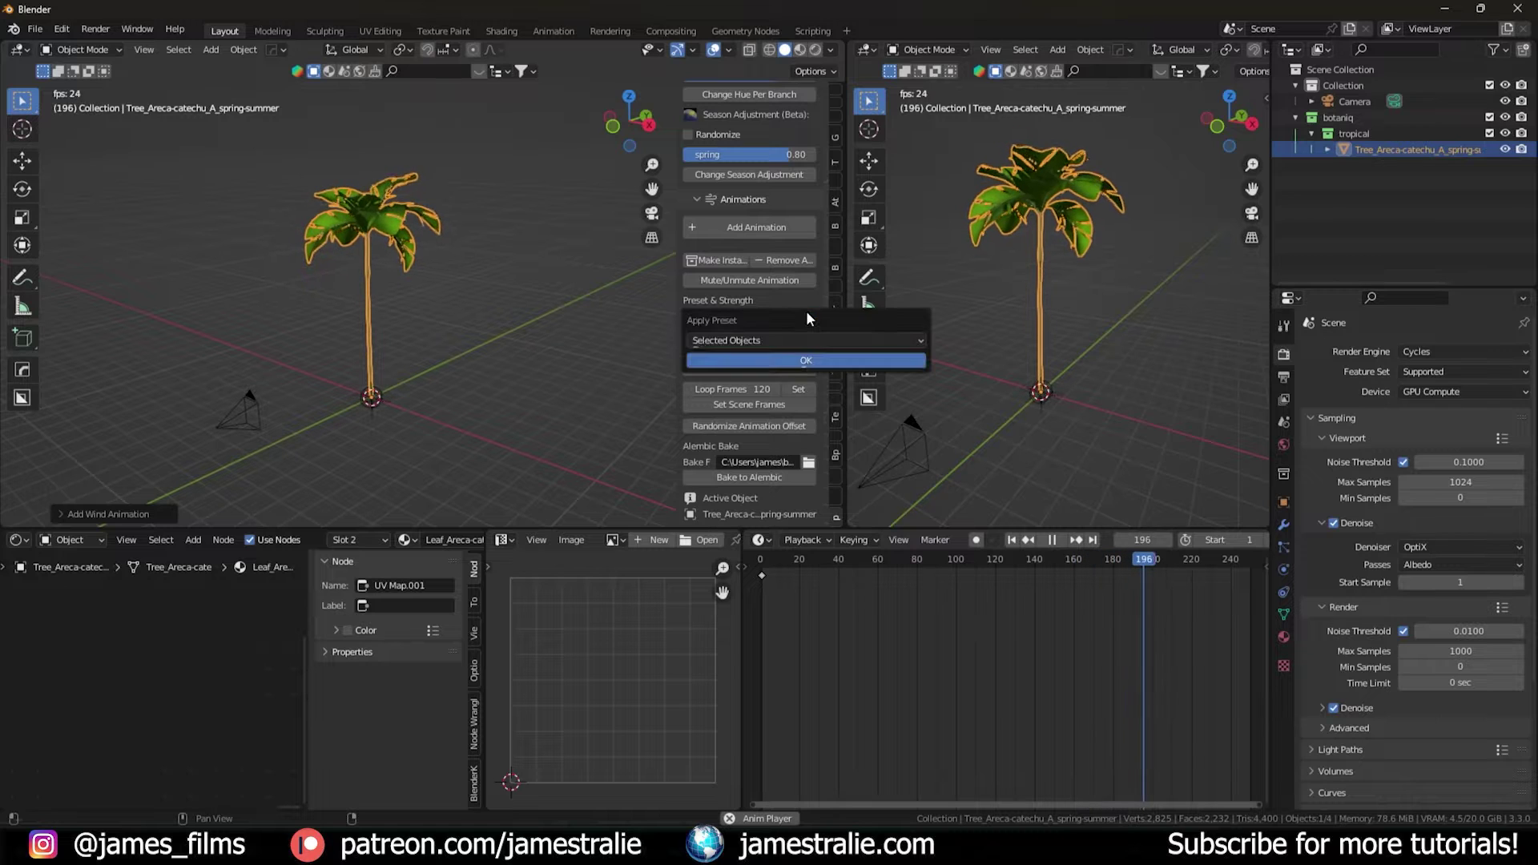
click(795, 358)
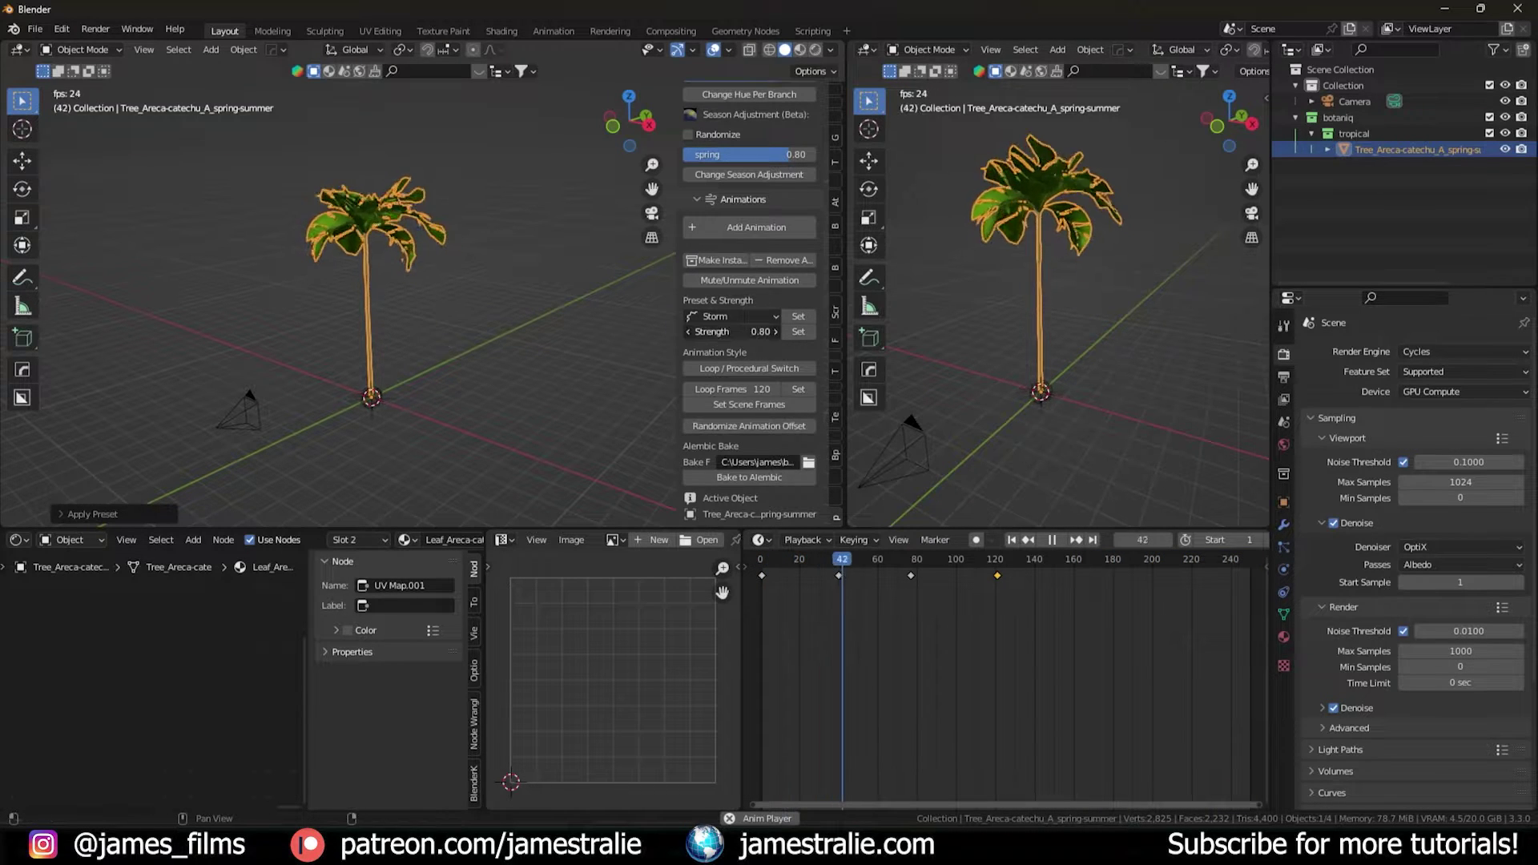
Apply a wind strength of 3 to the palm, then change it to 1
click(699, 332)
text(3)
key(Return)
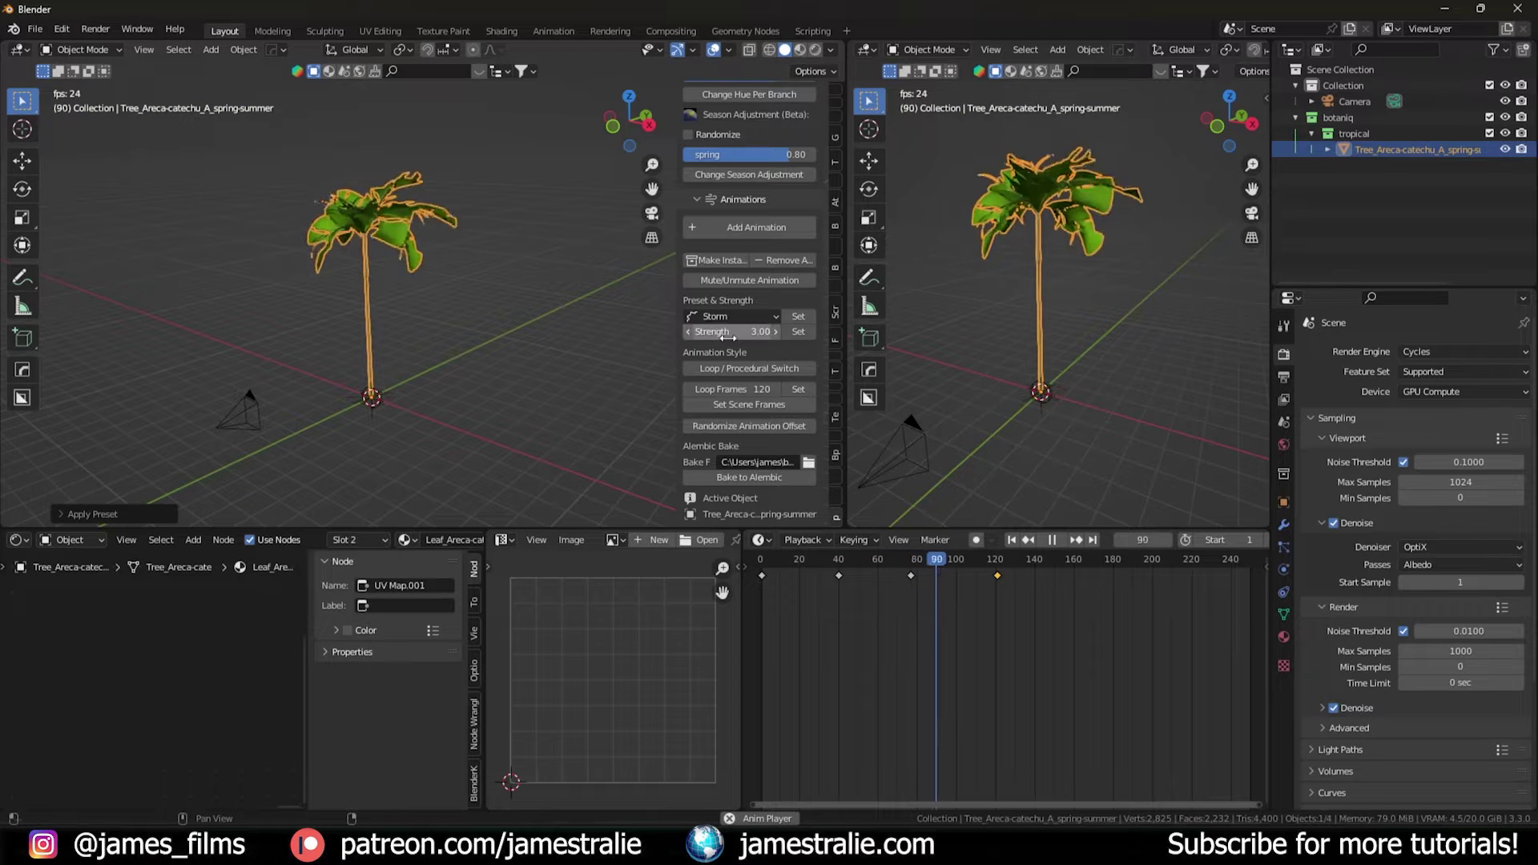
click(791, 333)
click(804, 382)
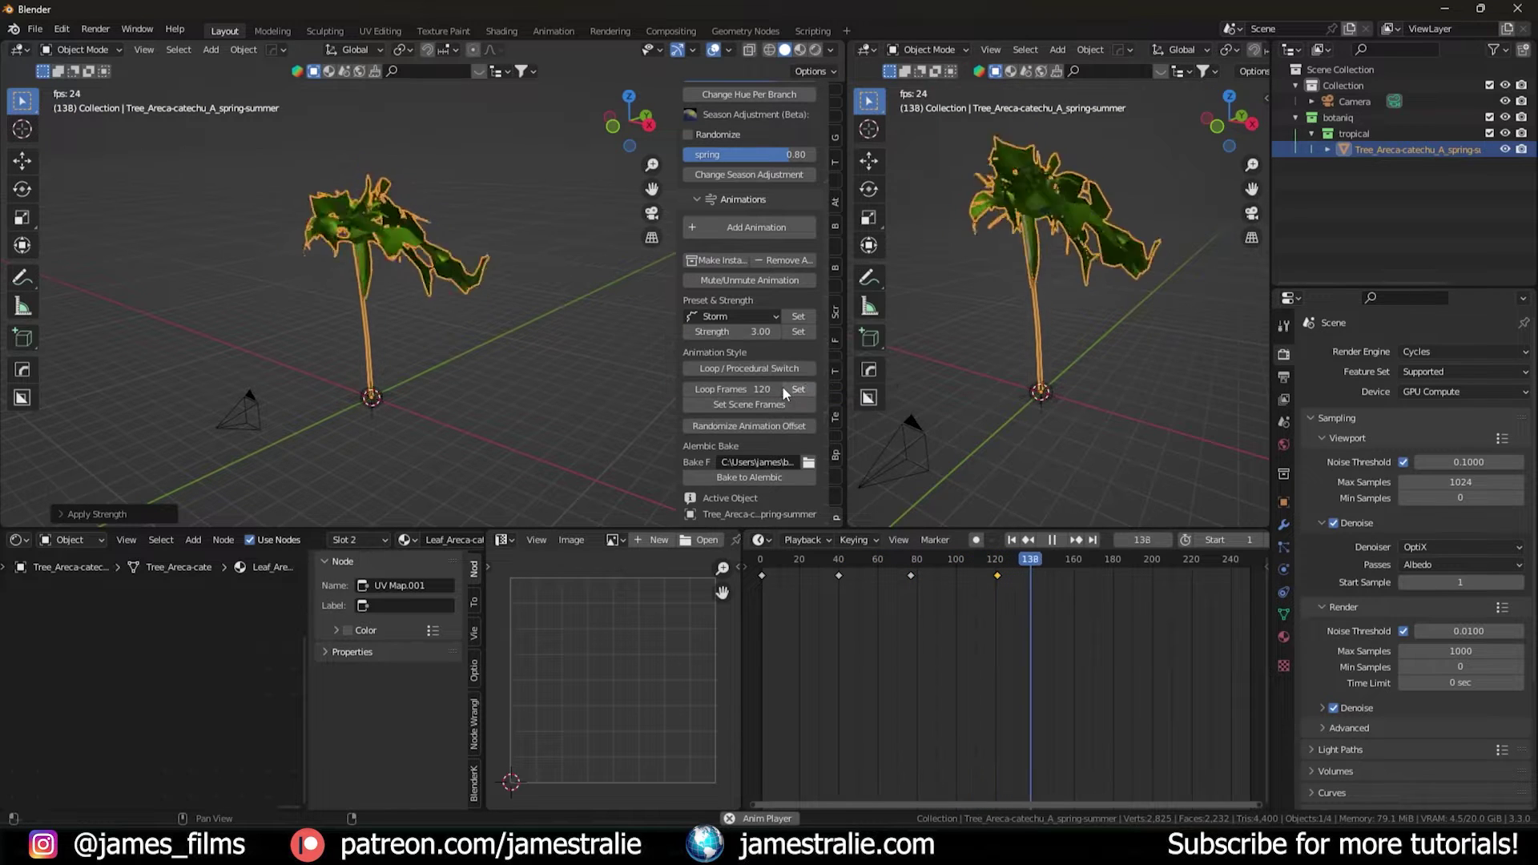
click(748, 331)
text(1)
key(Return)
click(799, 332)
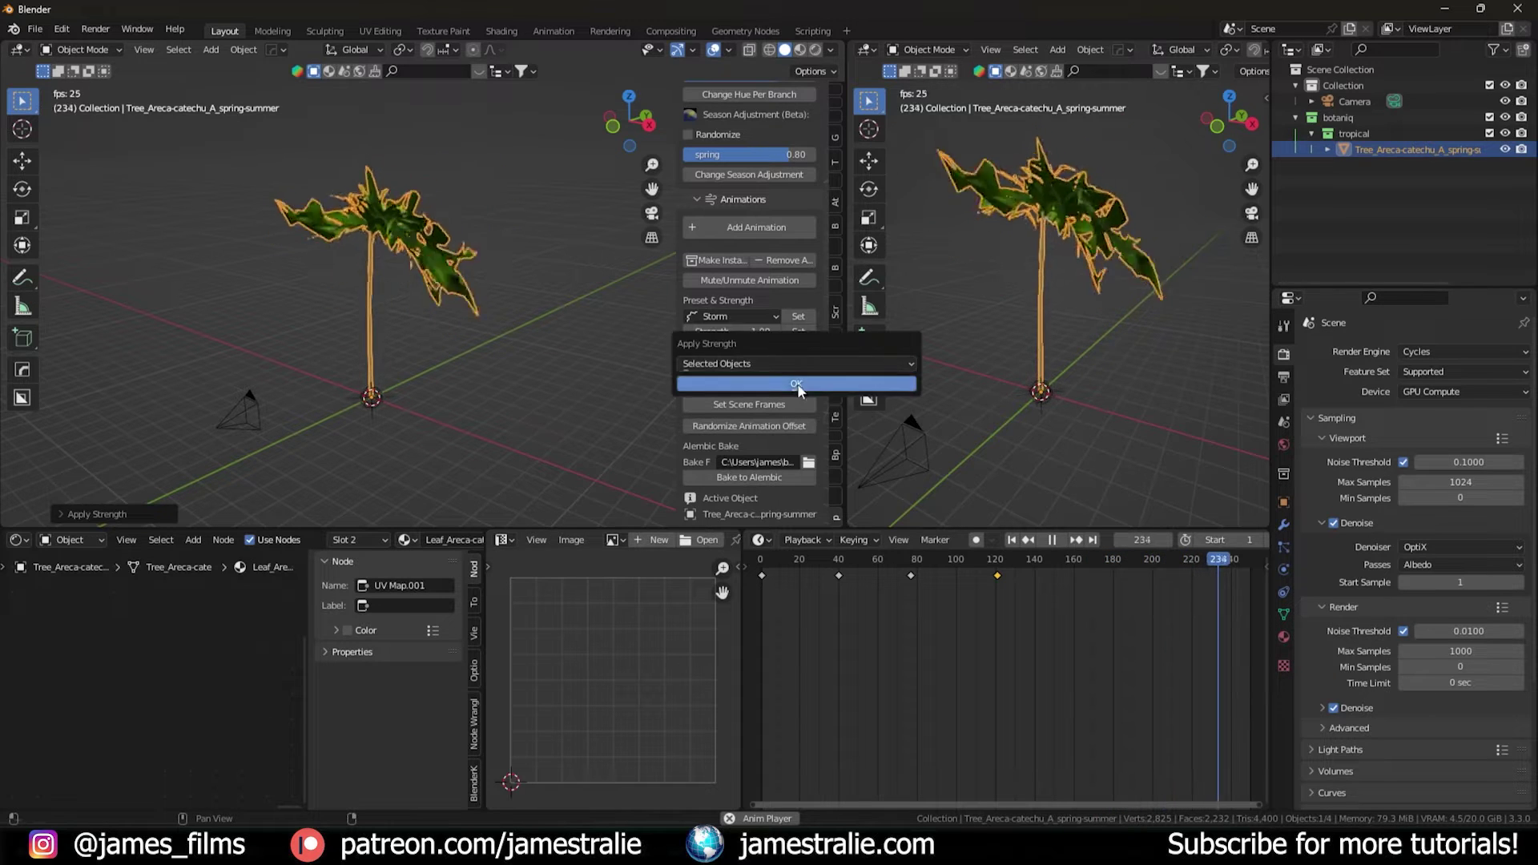
click(801, 379)
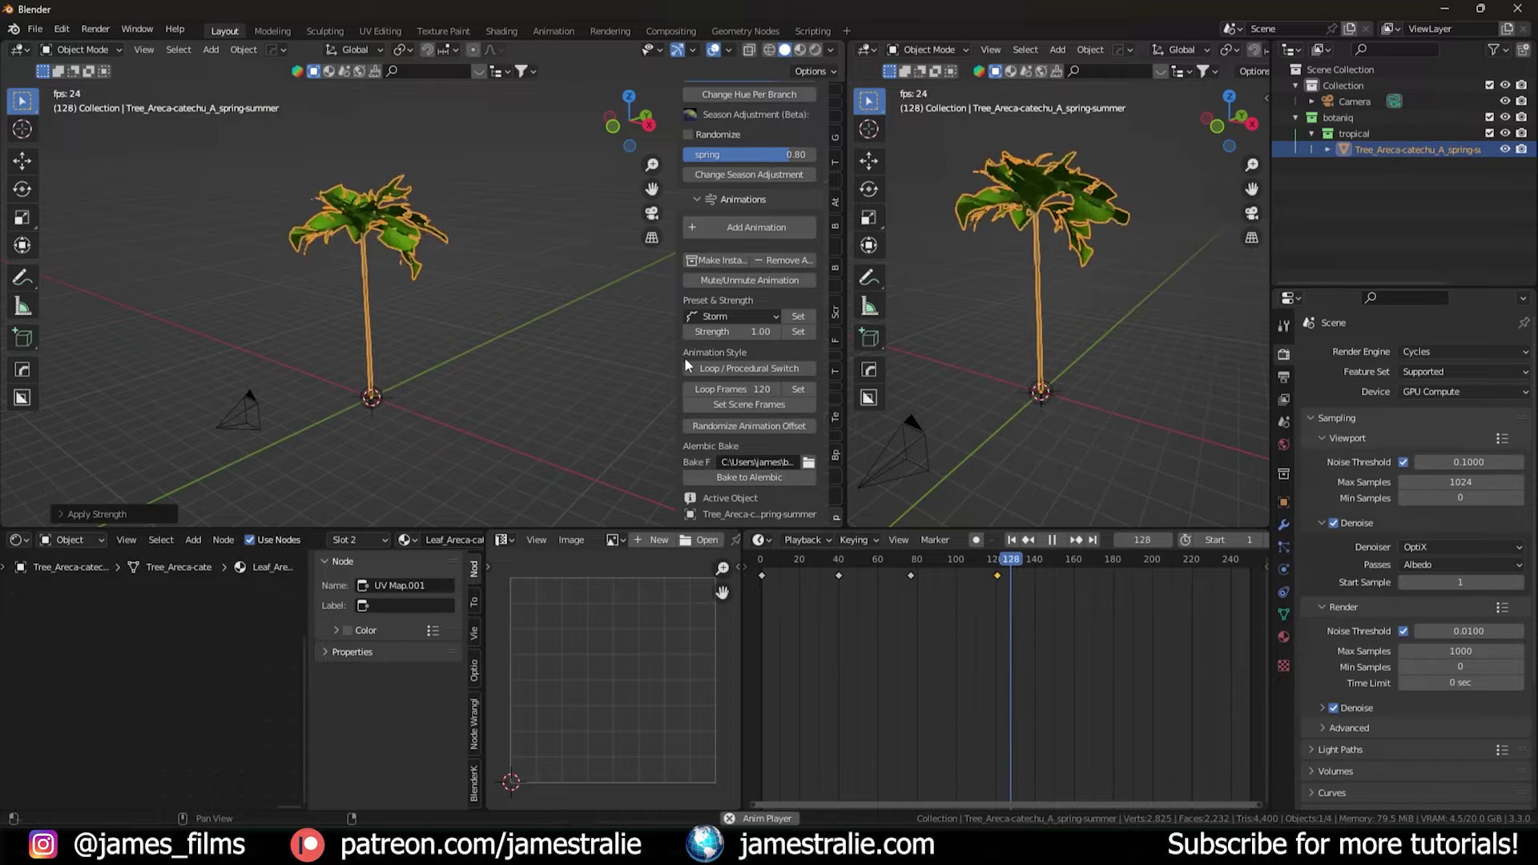
Apply the Breeze wind preset back onto the palm
scroll(701, 385, down, 2)
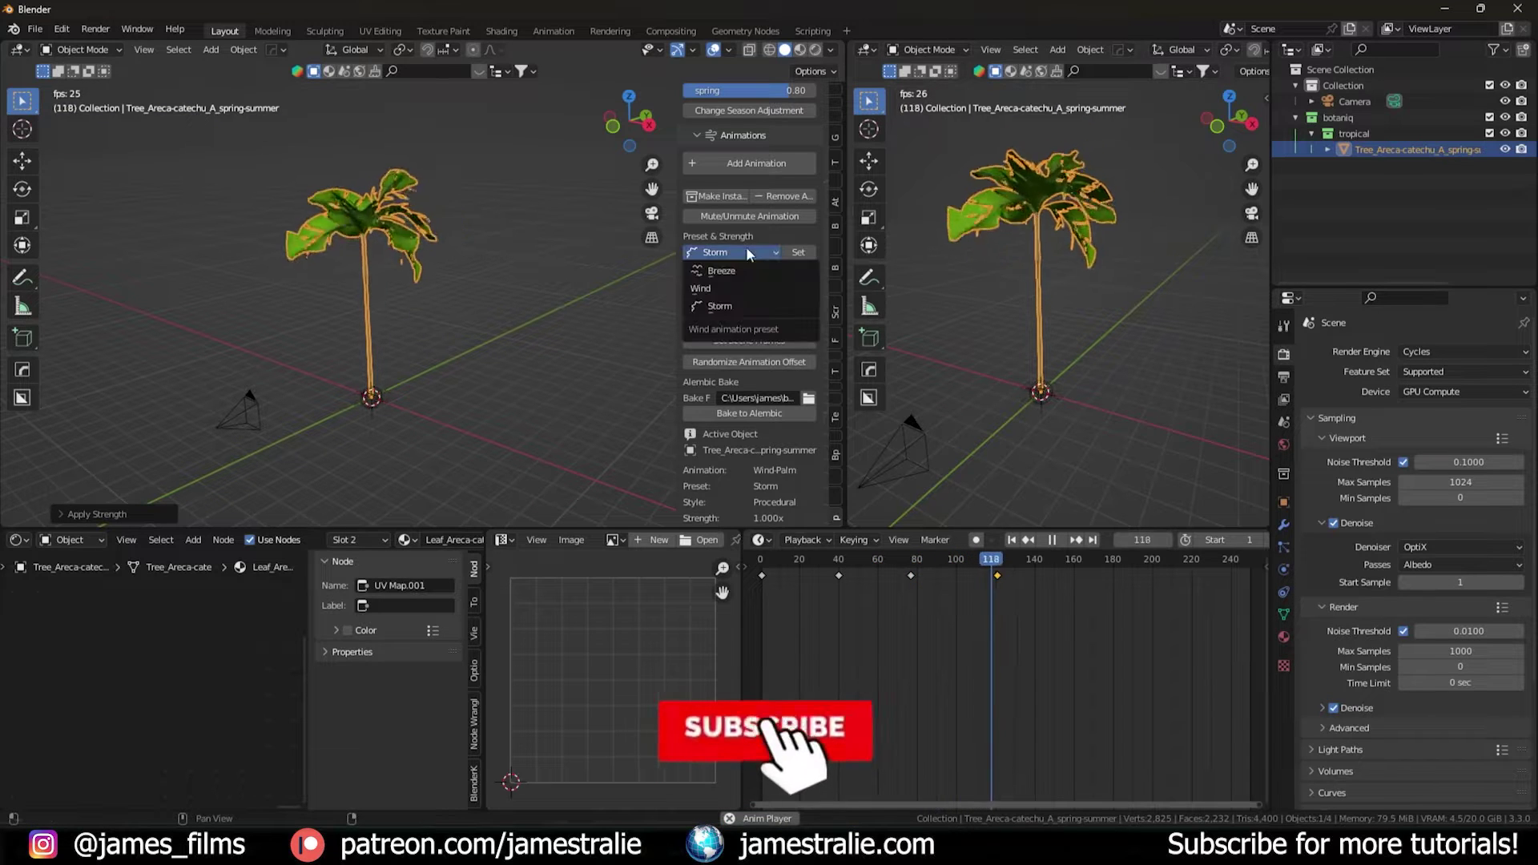
click(798, 251)
click(784, 302)
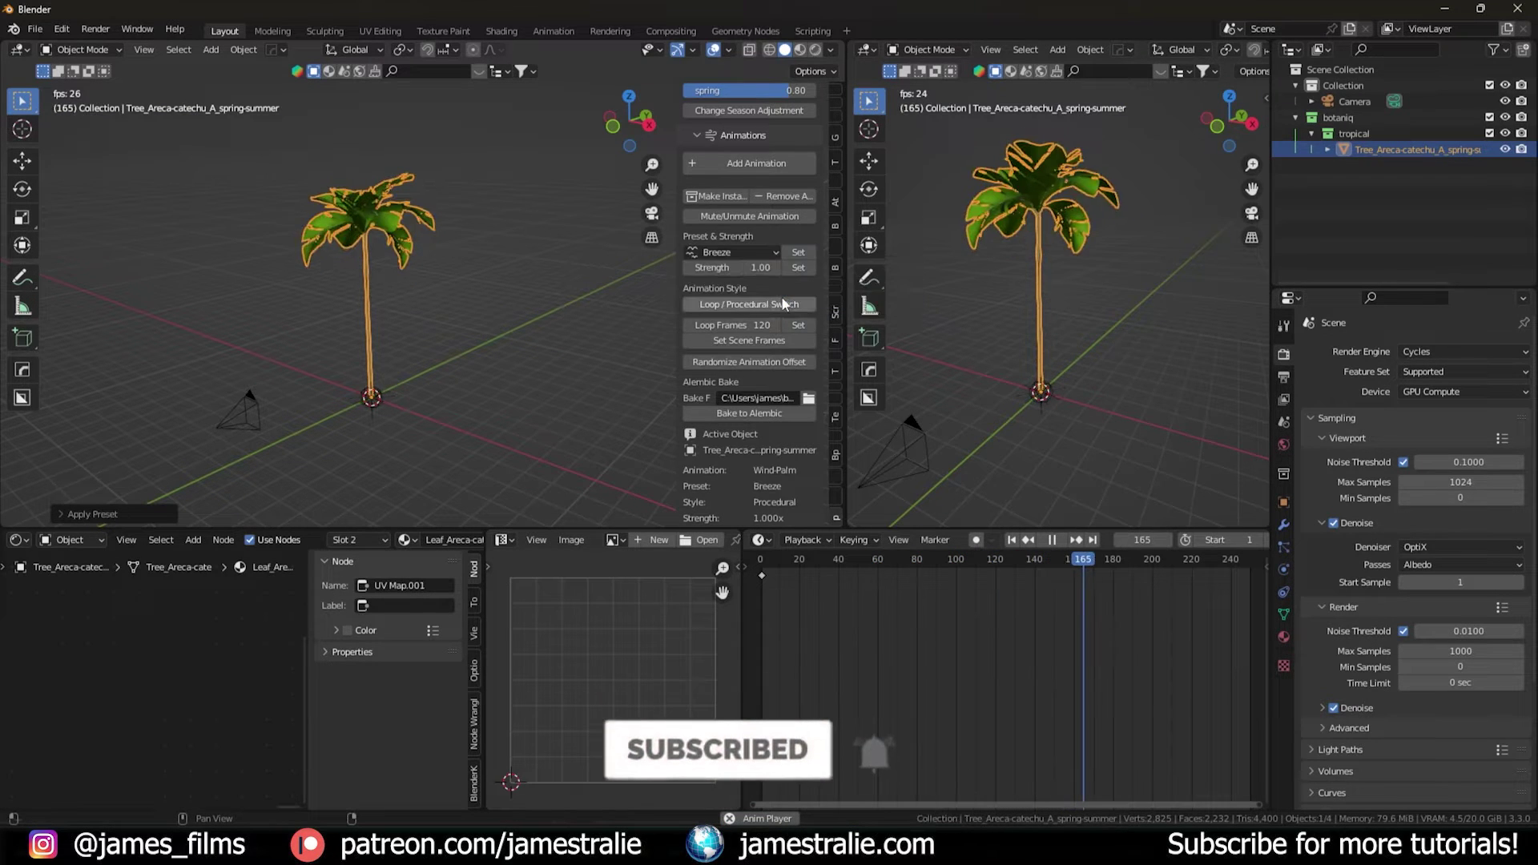
Raise the displace modifier's branch-movement strength to 2.3, widening the sidebar to read it
scroll(694, 363, down, 6)
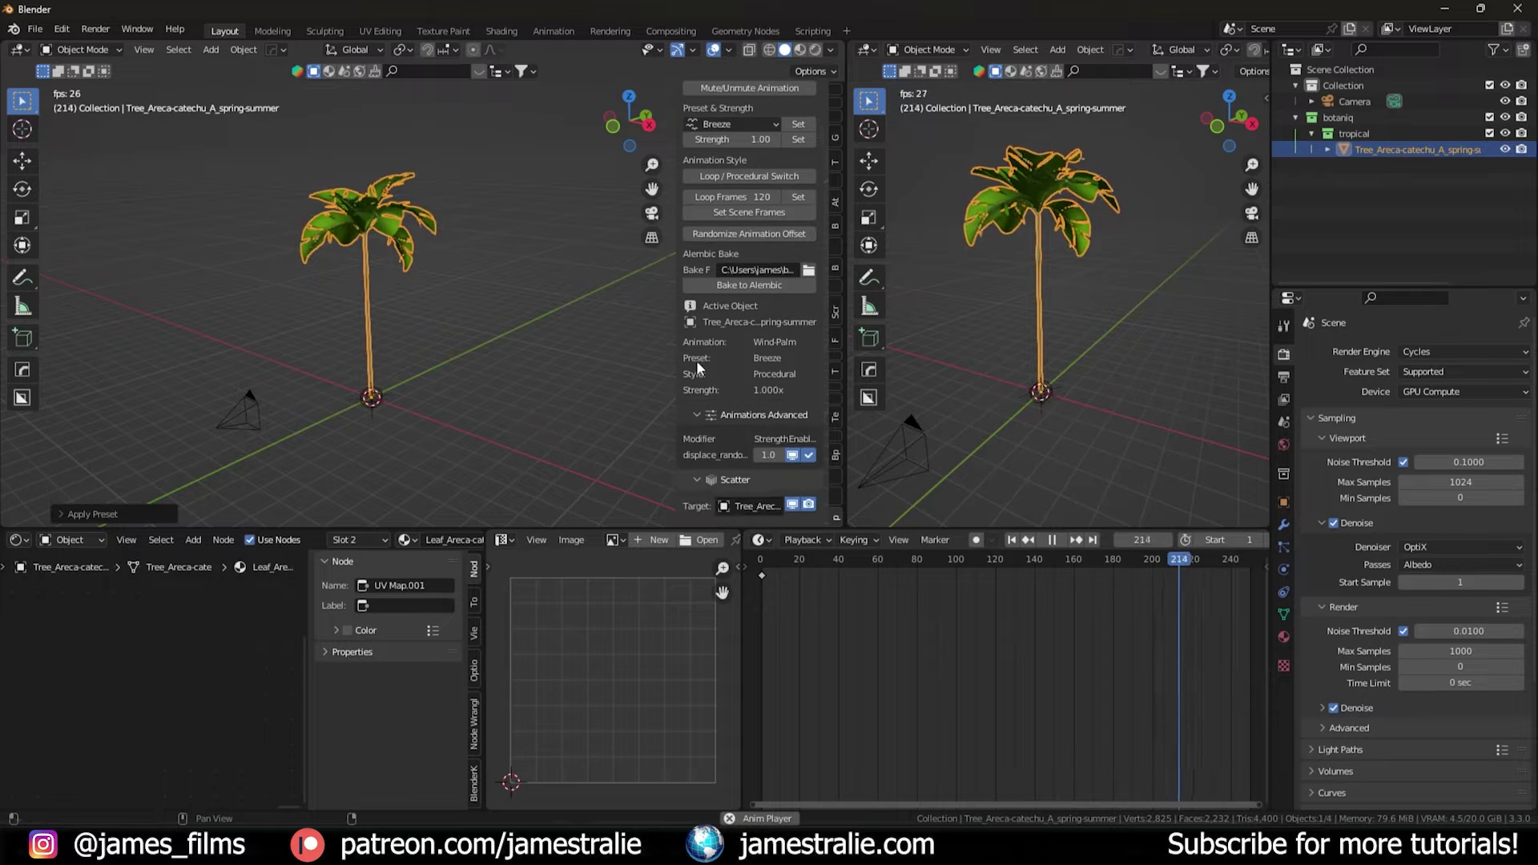
drag(775, 395, 745, 390)
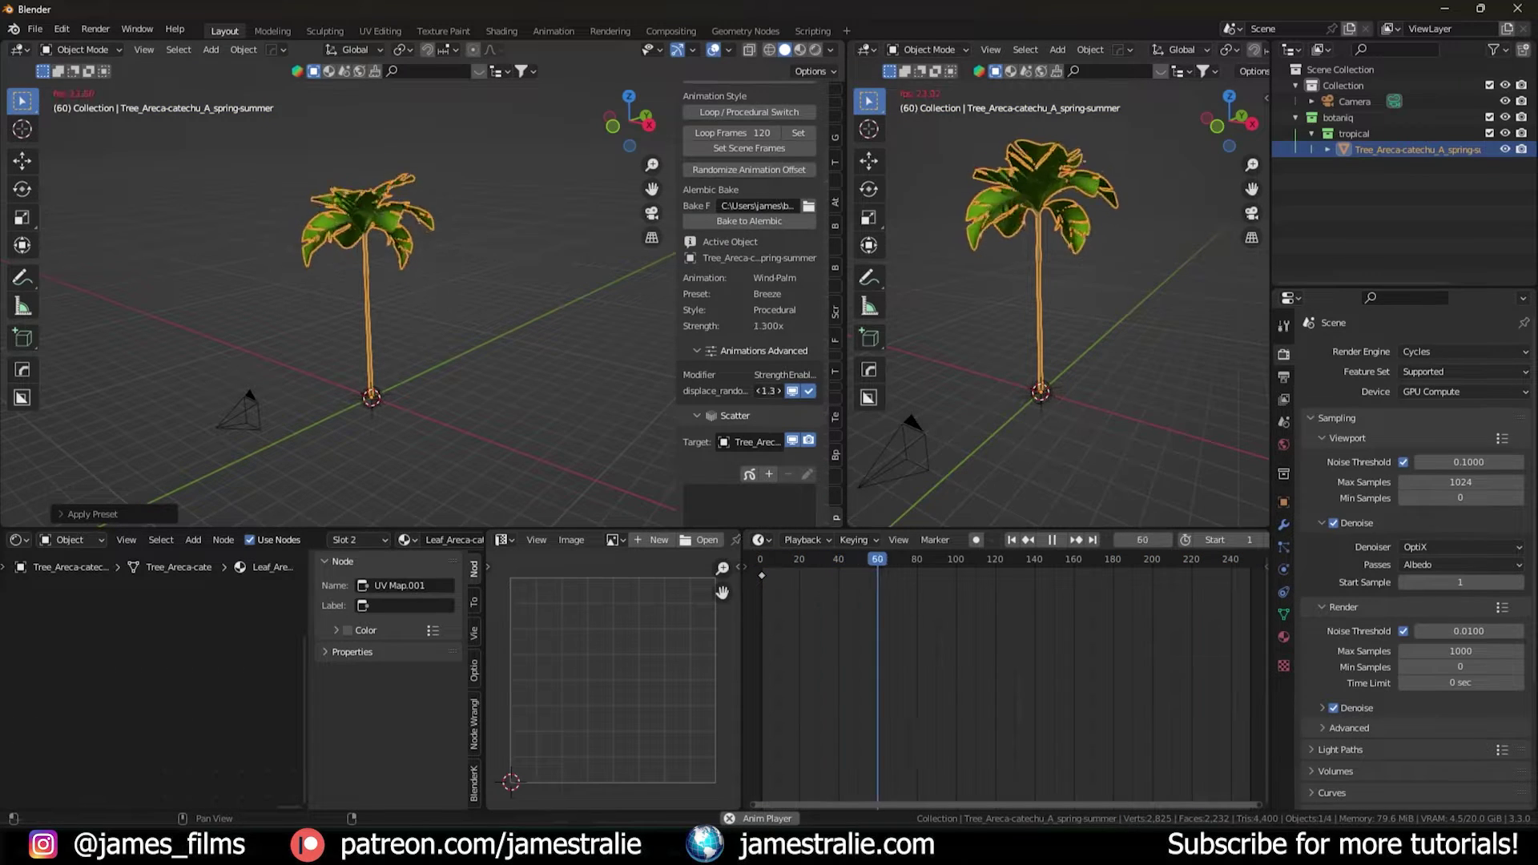
drag(767, 391, 793, 391)
drag(675, 387, 576, 387)
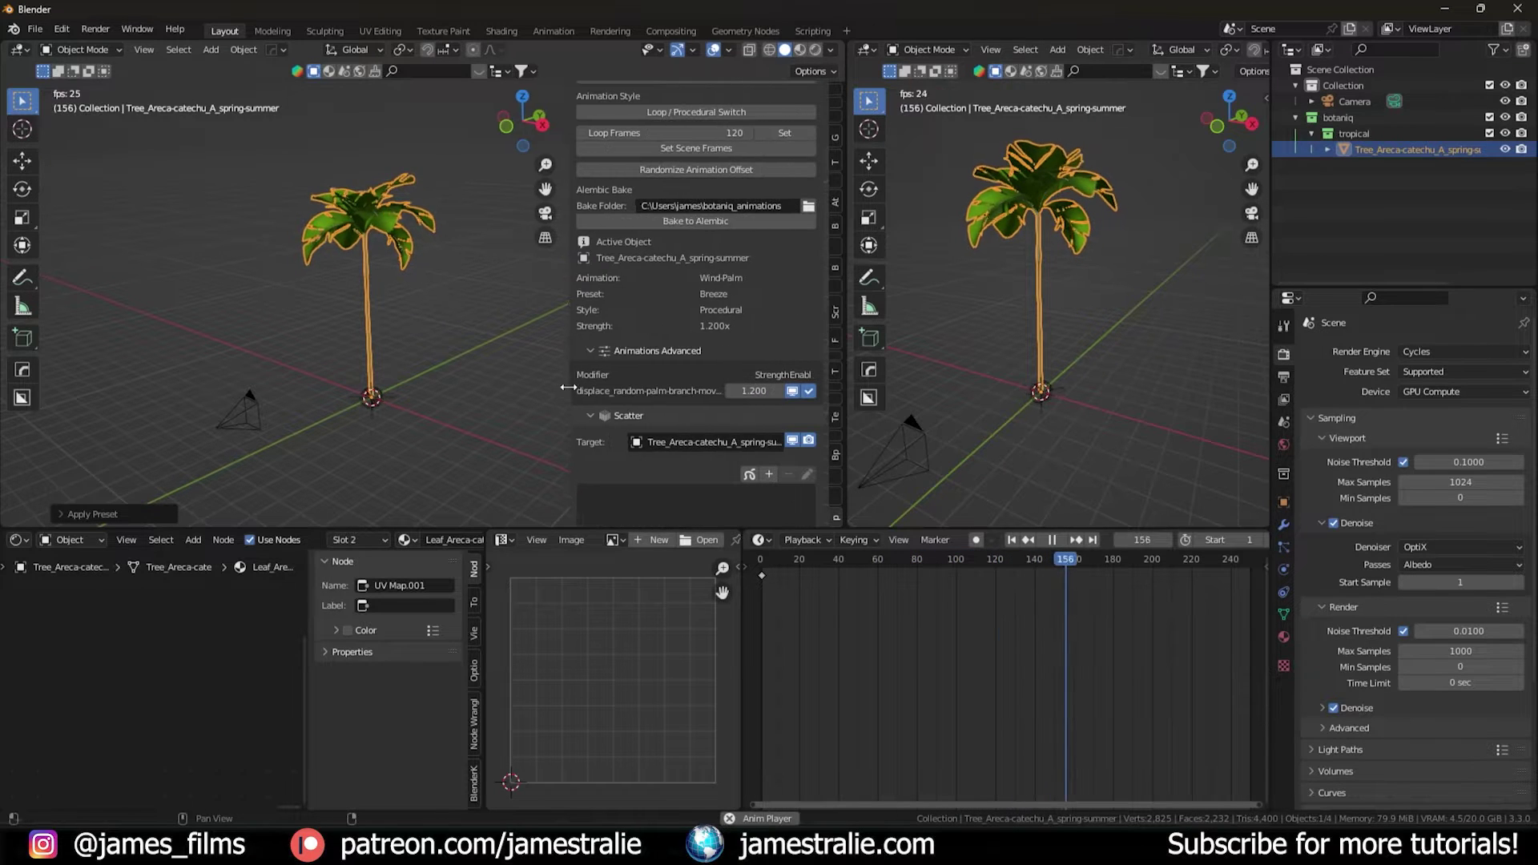
mouse_move(753, 390)
mouse_down()
mouse_move(789, 390)
mouse_move(749, 391)
mouse_move(770, 391)
mouse_up()
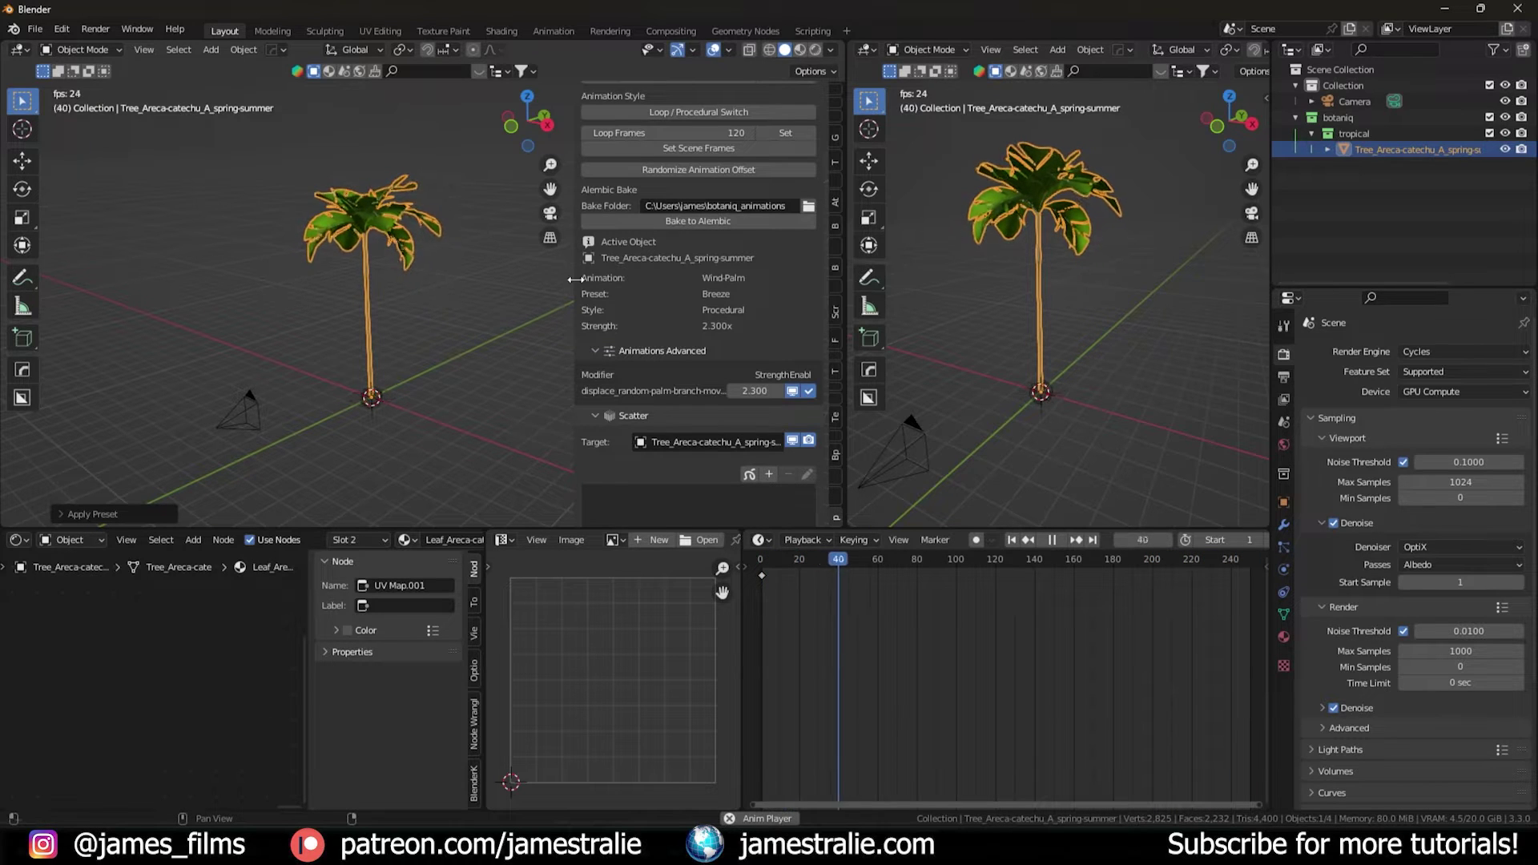
drag(574, 279, 604, 283)
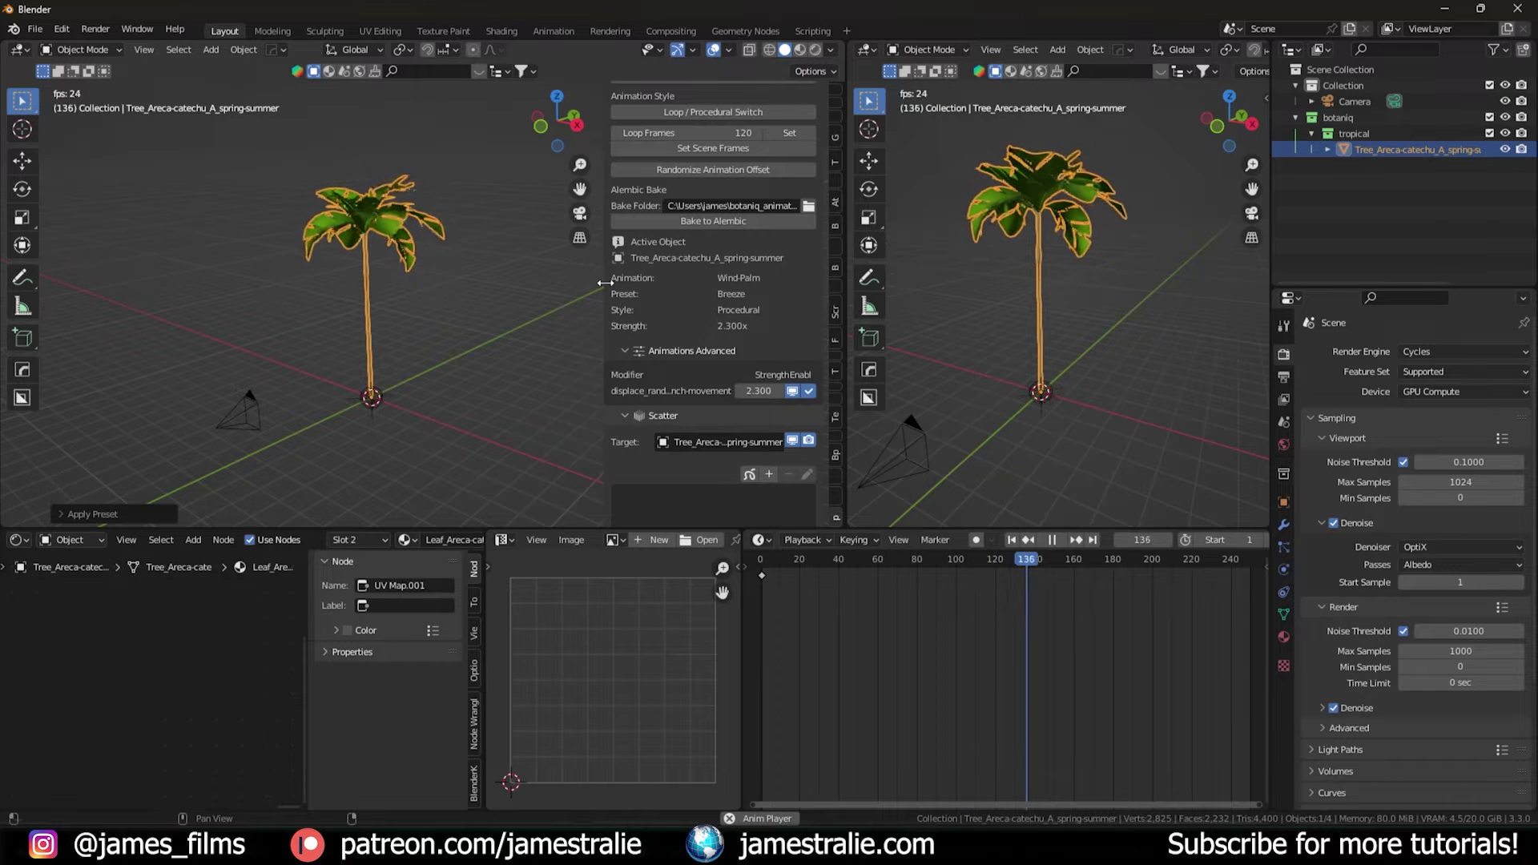
Orbit the left view to see the palm from higher and stop playback
mouse_move(458, 320)
middle_down()
mouse_move(482, 281)
mouse_move(450, 315)
middle_up()
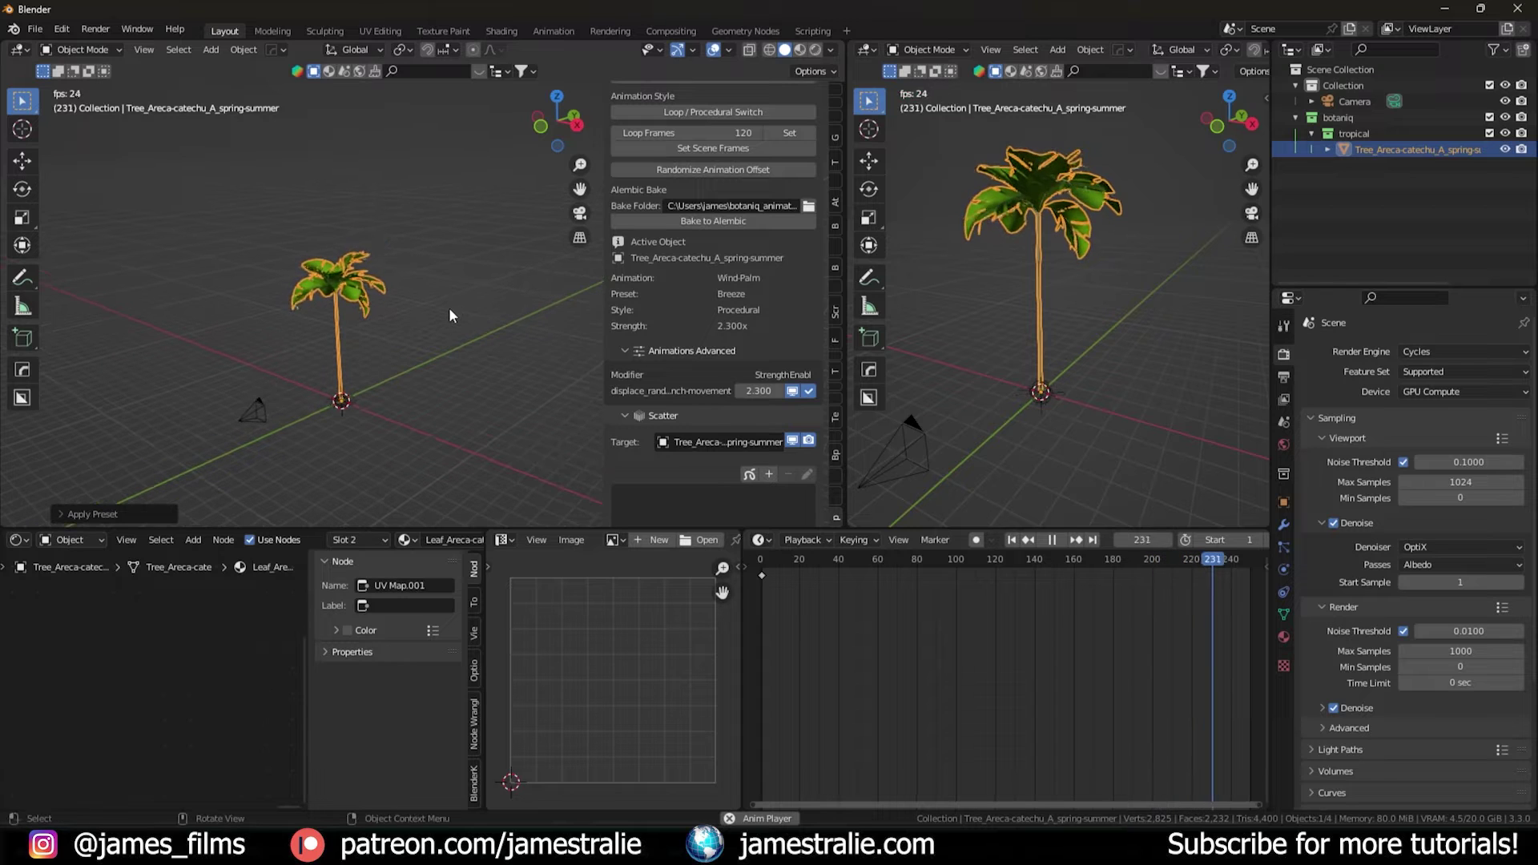
scroll(739, 335, up, 2)
scroll(738, 335, up, 8)
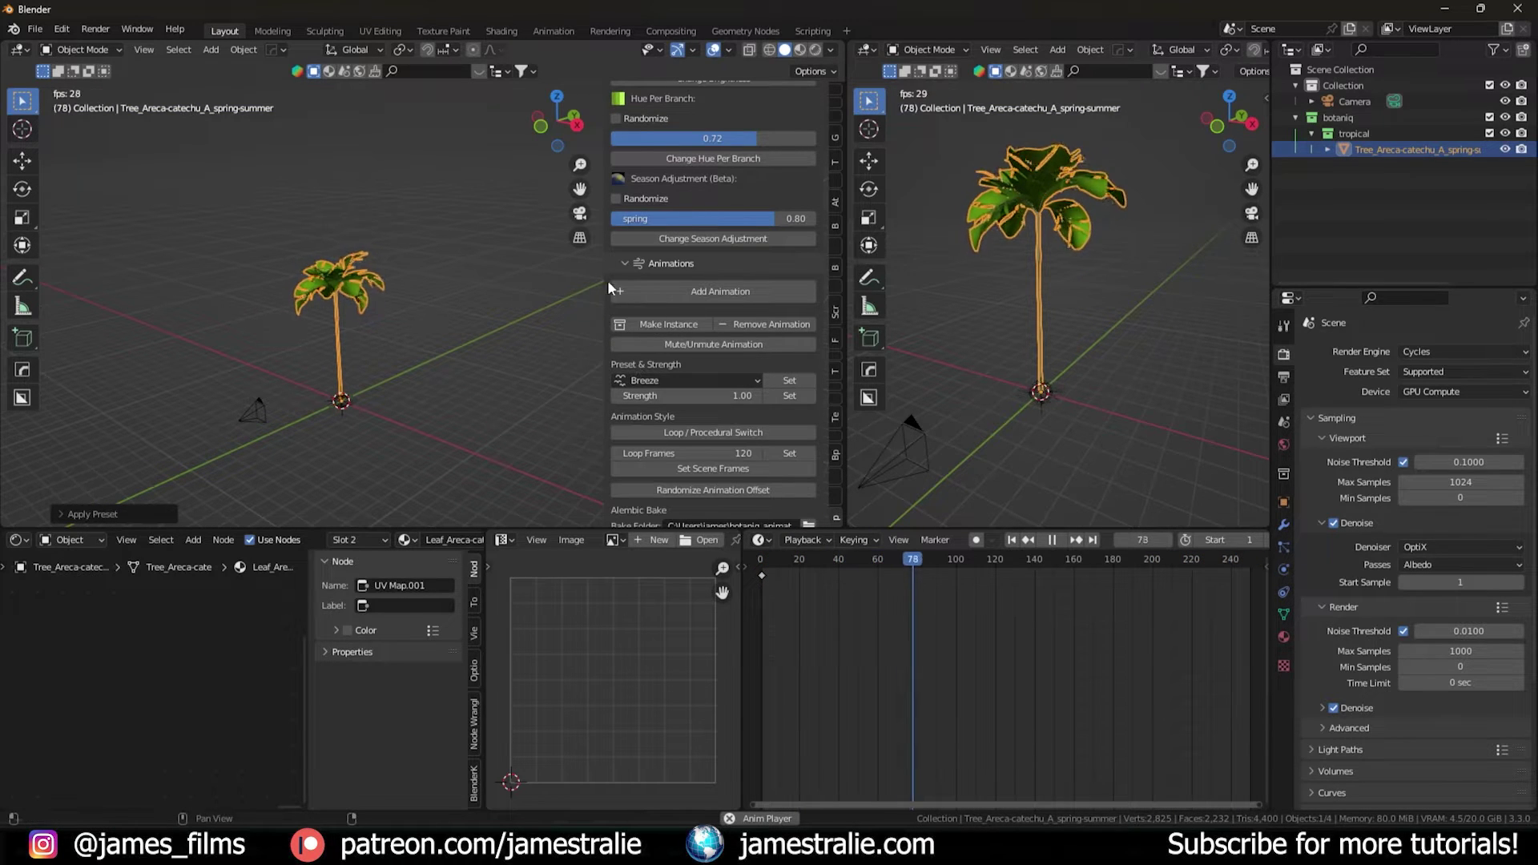
scroll(612, 275, up, 2)
key(space)
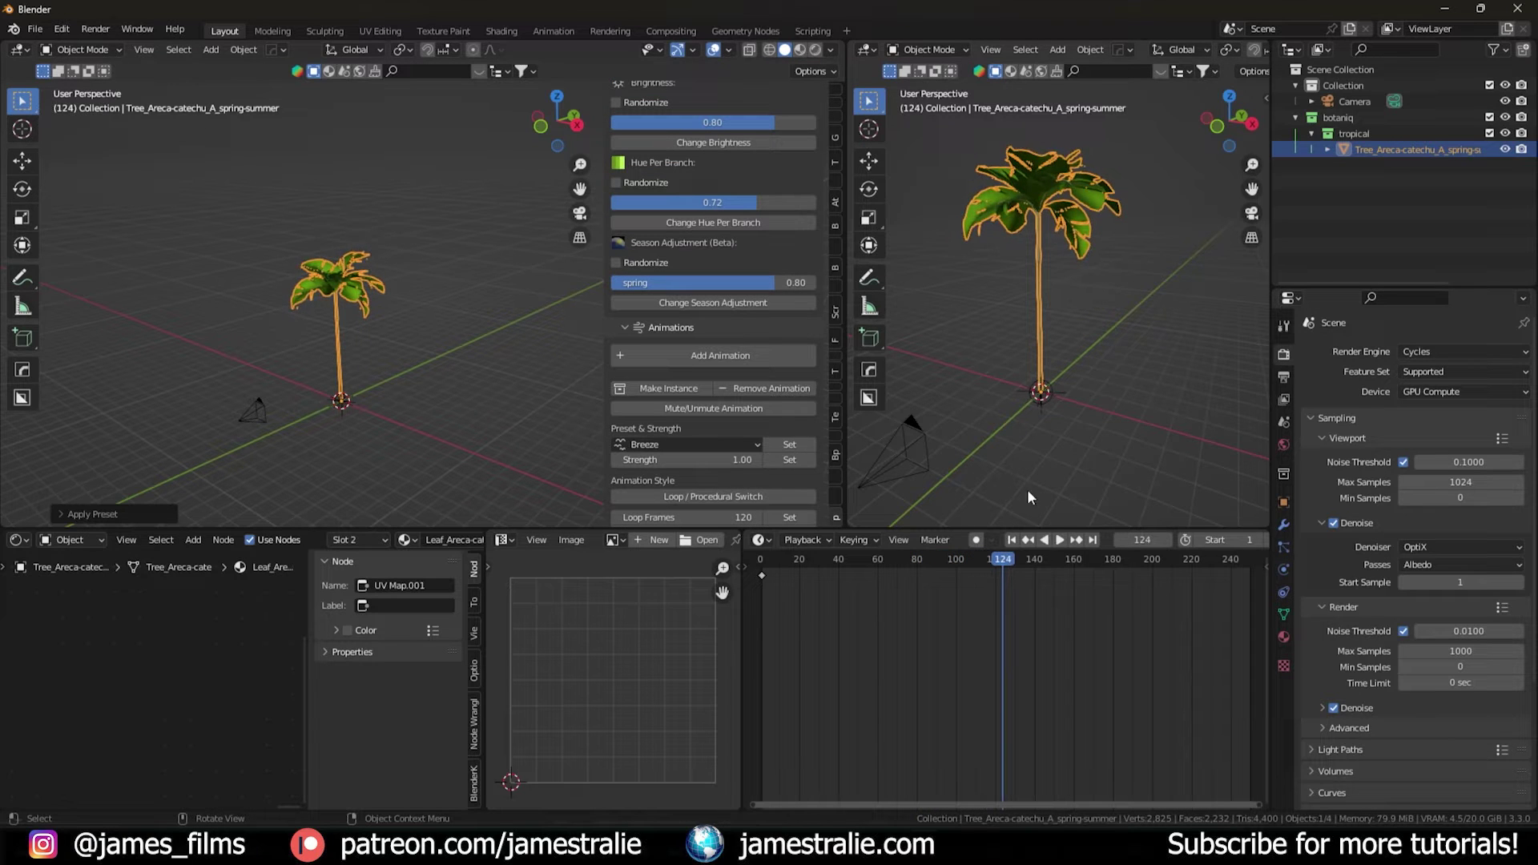
Set the right view to Rendered shading and make the world color a Sky Texture
click(1155, 296)
scroll(1237, 47, down, 5)
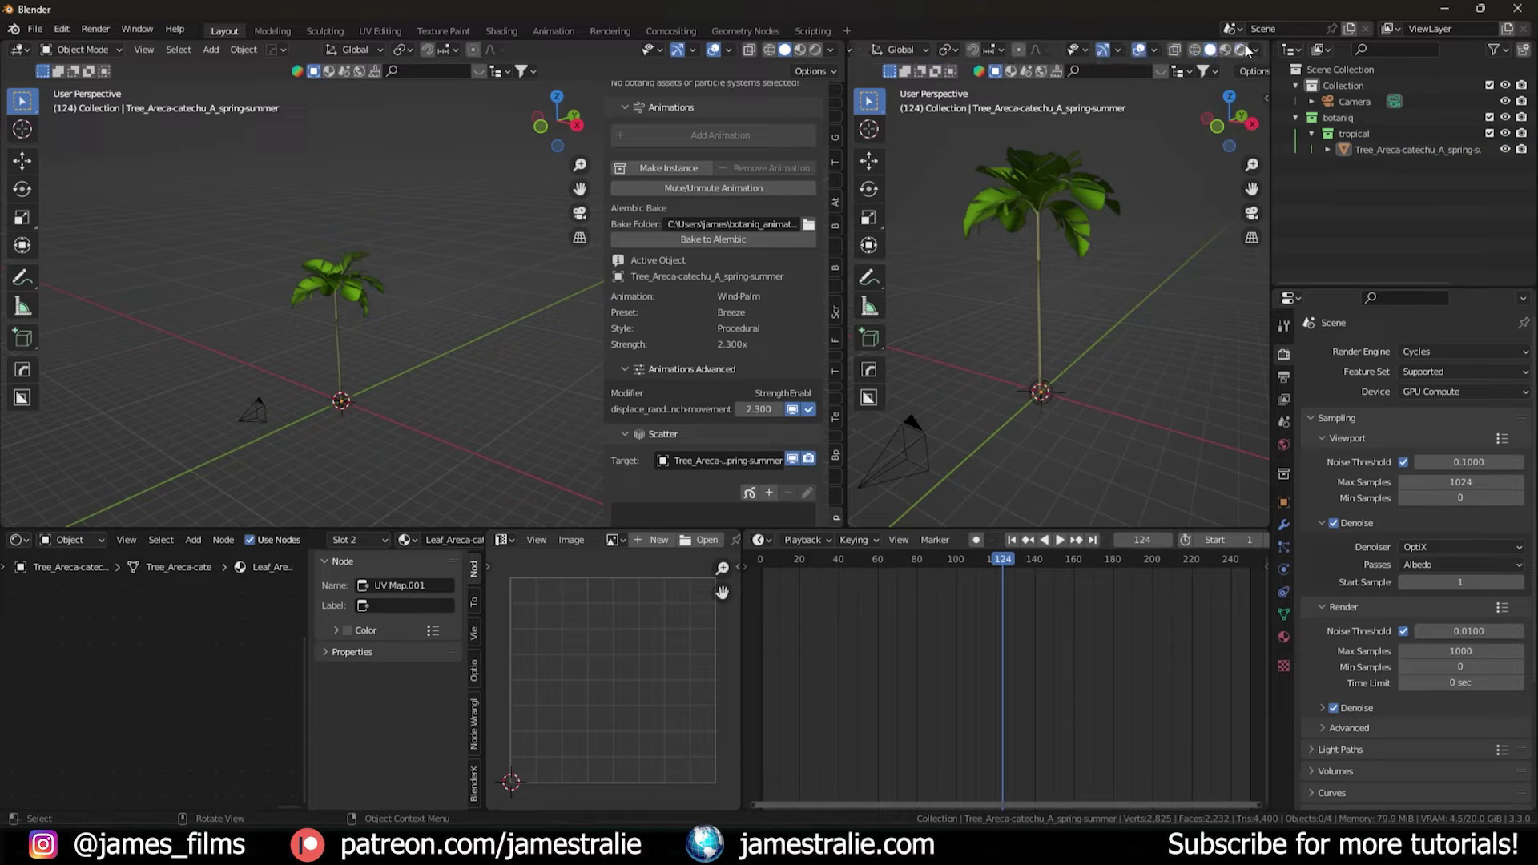
click(1241, 50)
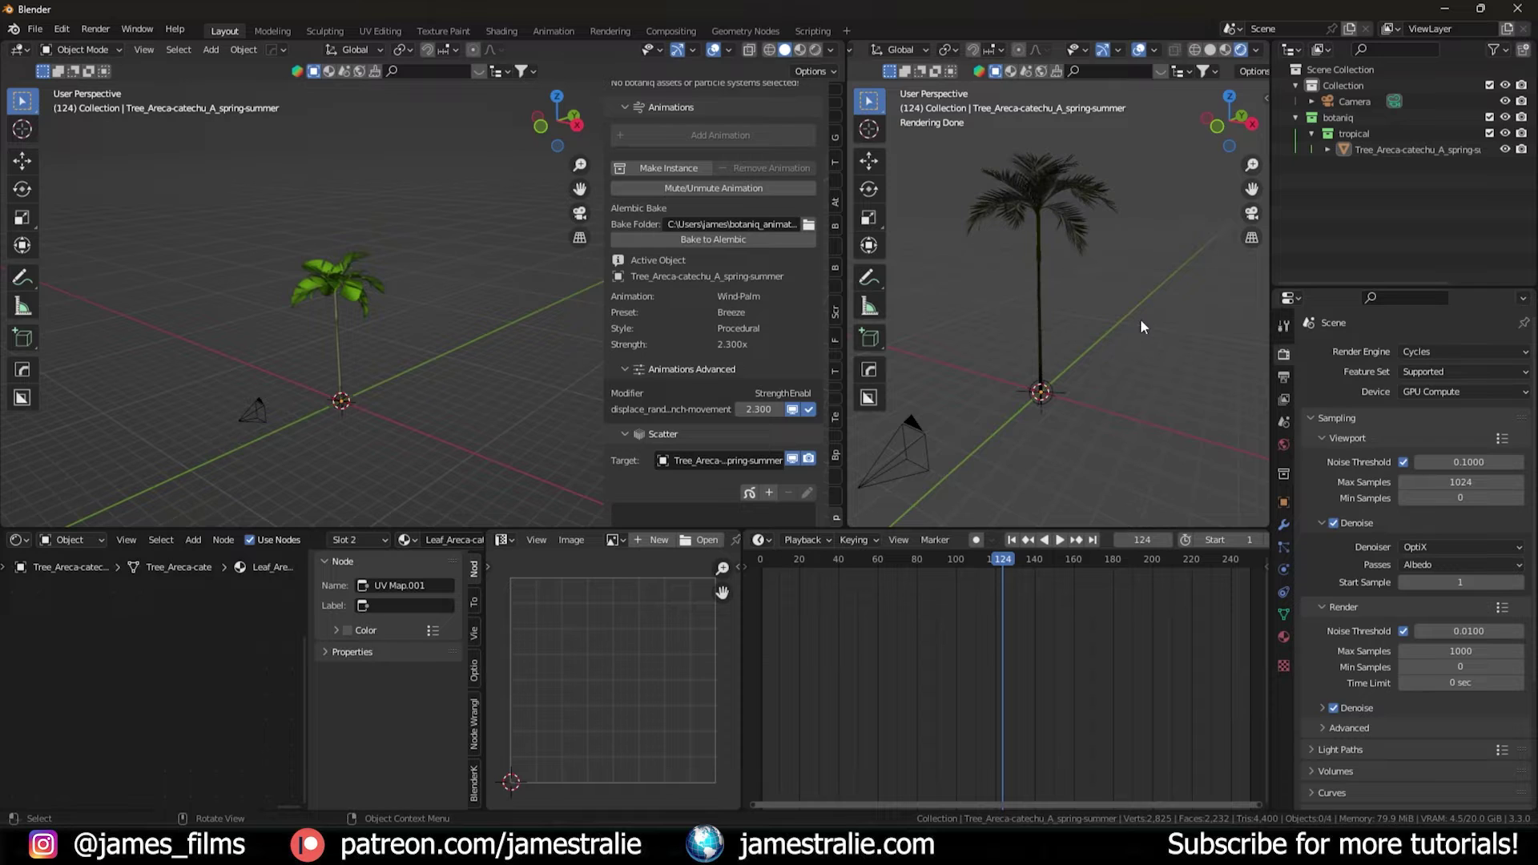
click(1283, 445)
click(1412, 425)
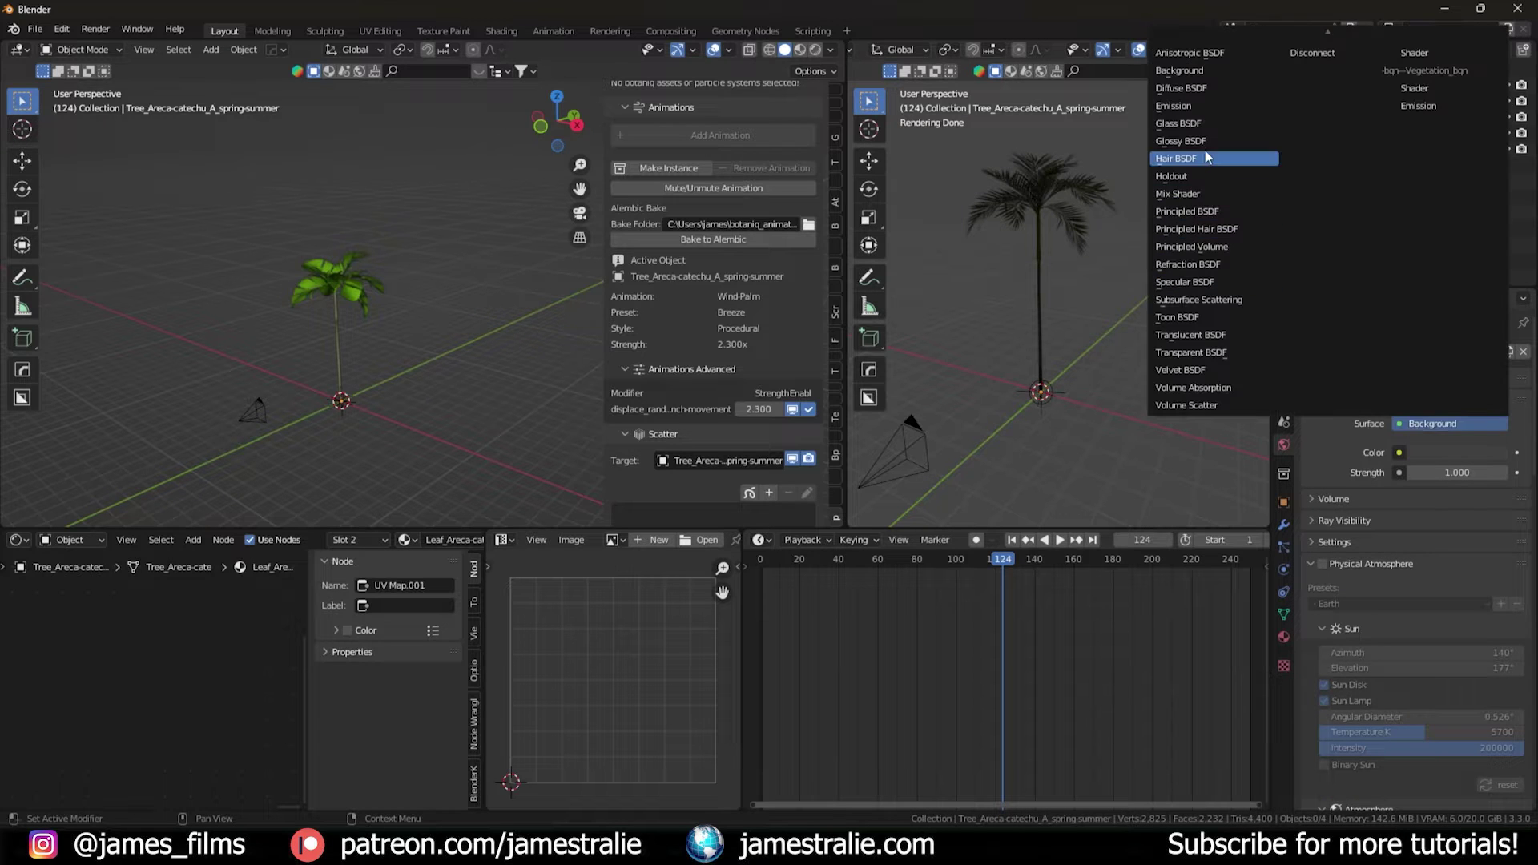
click(1343, 459)
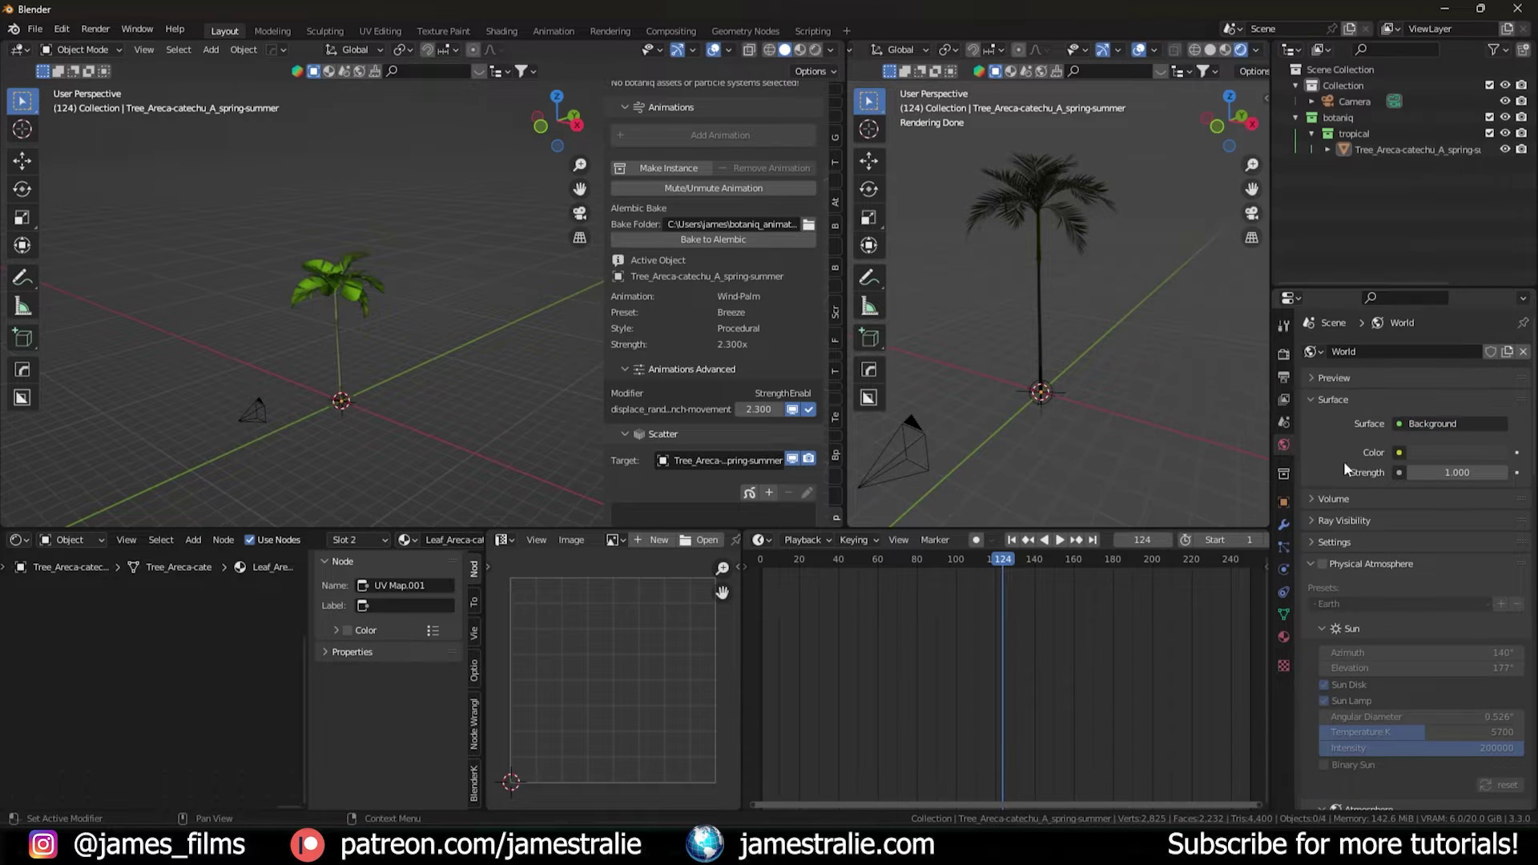
click(1398, 452)
click(967, 627)
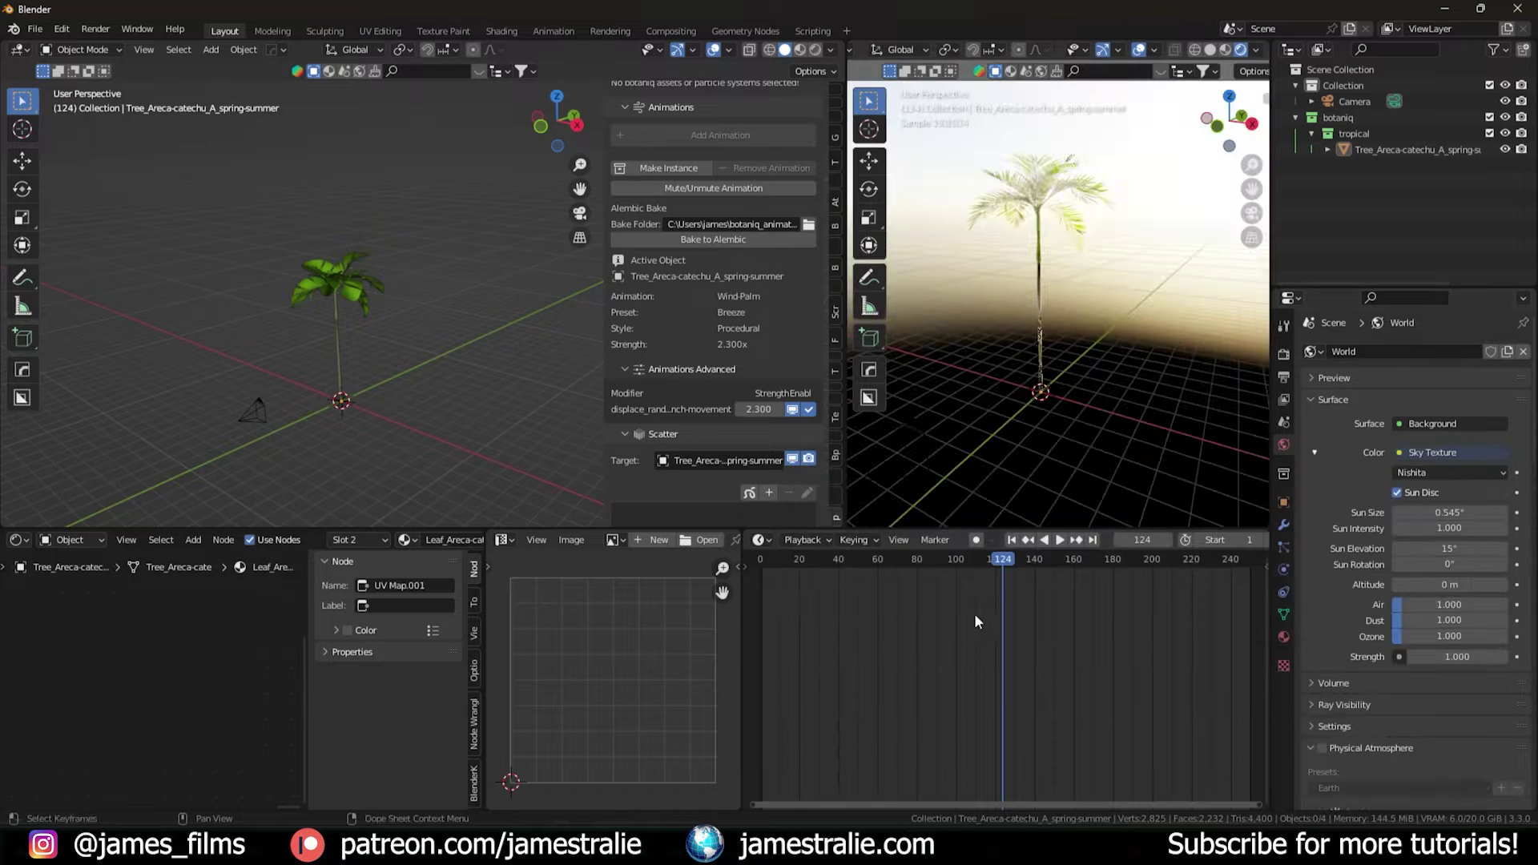
Bring the palm up close in the rendered view and reselect it
middle_drag(1053, 350, 1170, 333)
middle_drag(1035, 353, 1103, 290)
scroll(1103, 290, down, 3)
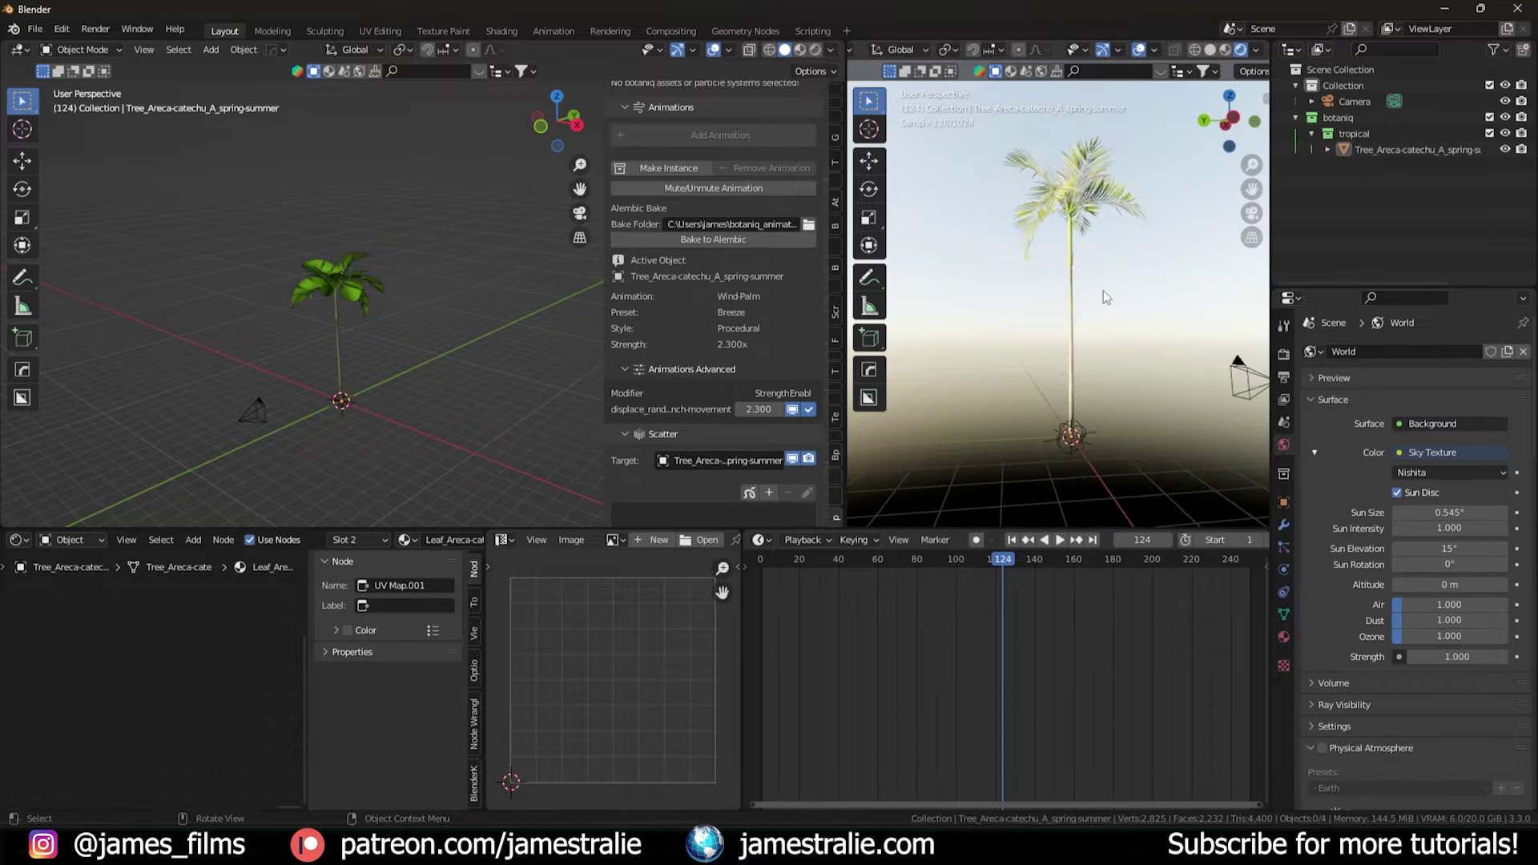
scroll(650, 342, up, 10)
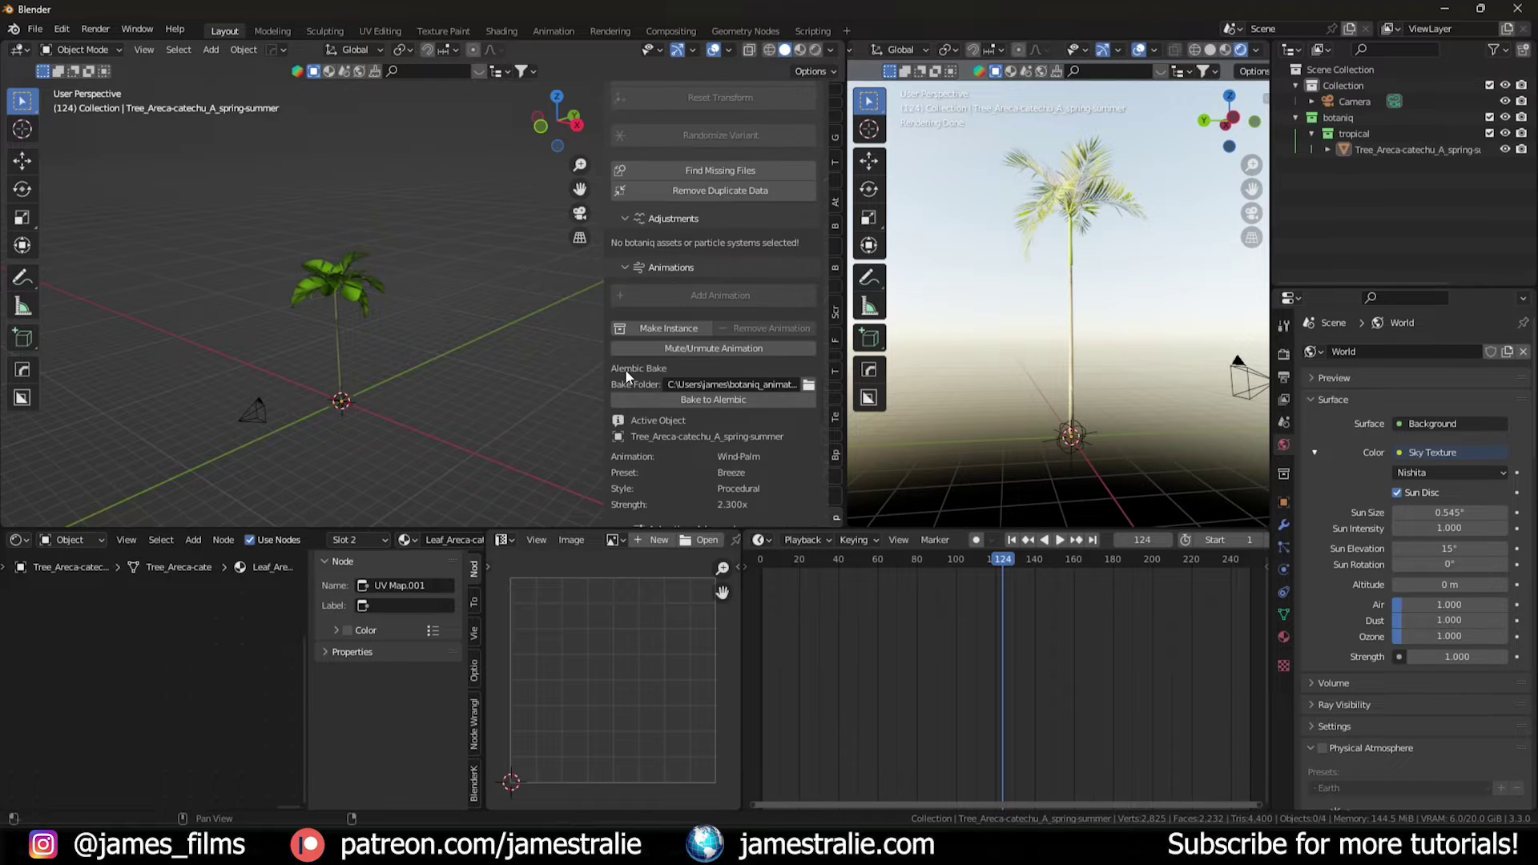
click(337, 298)
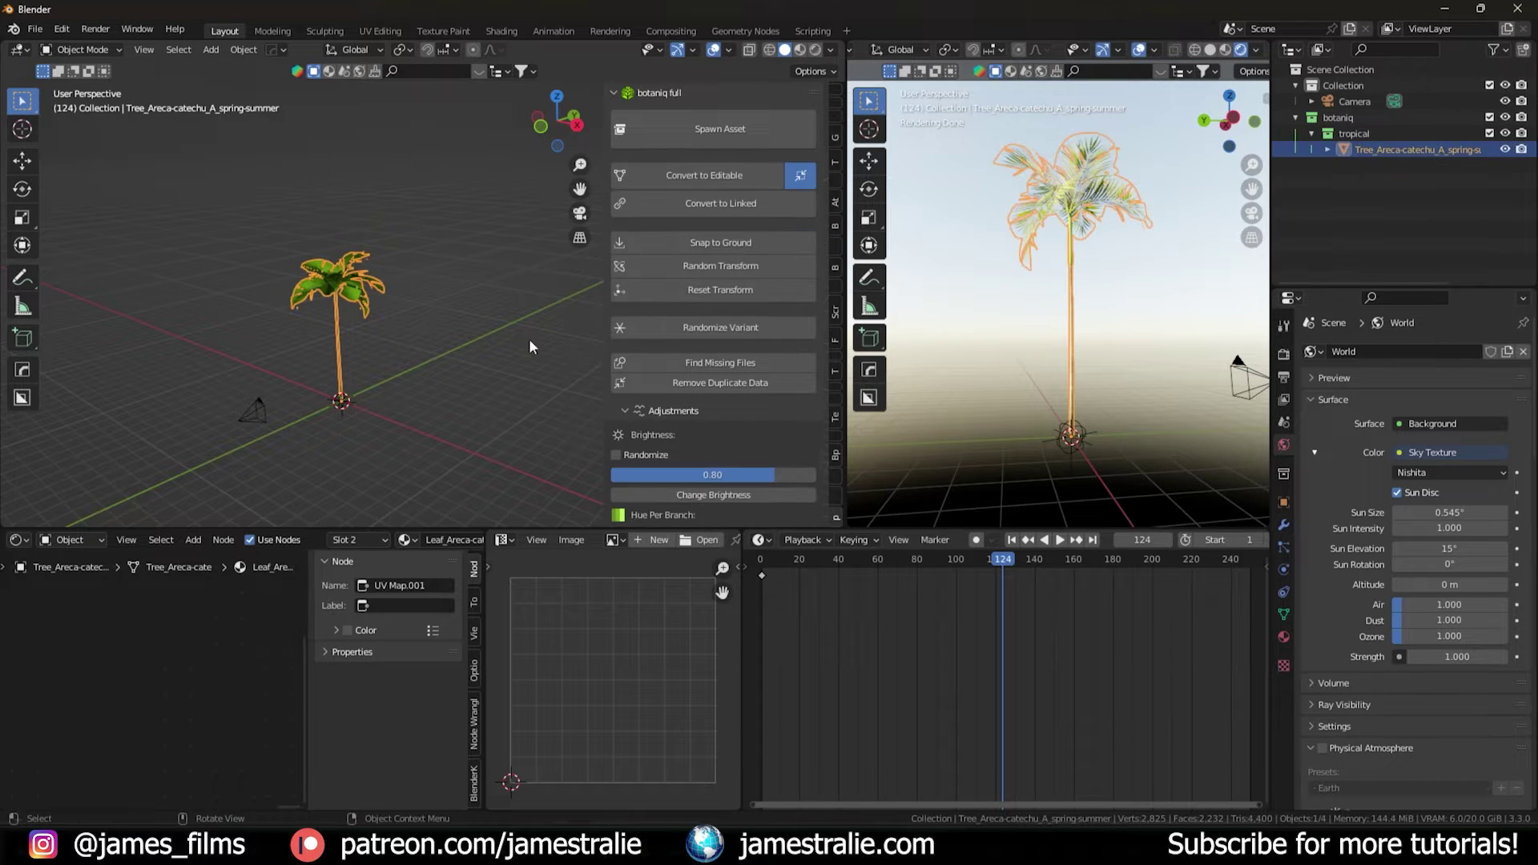
Try several leaf brightness values and randomization, finally applying brightness 0.92
scroll(749, 323, down, 5)
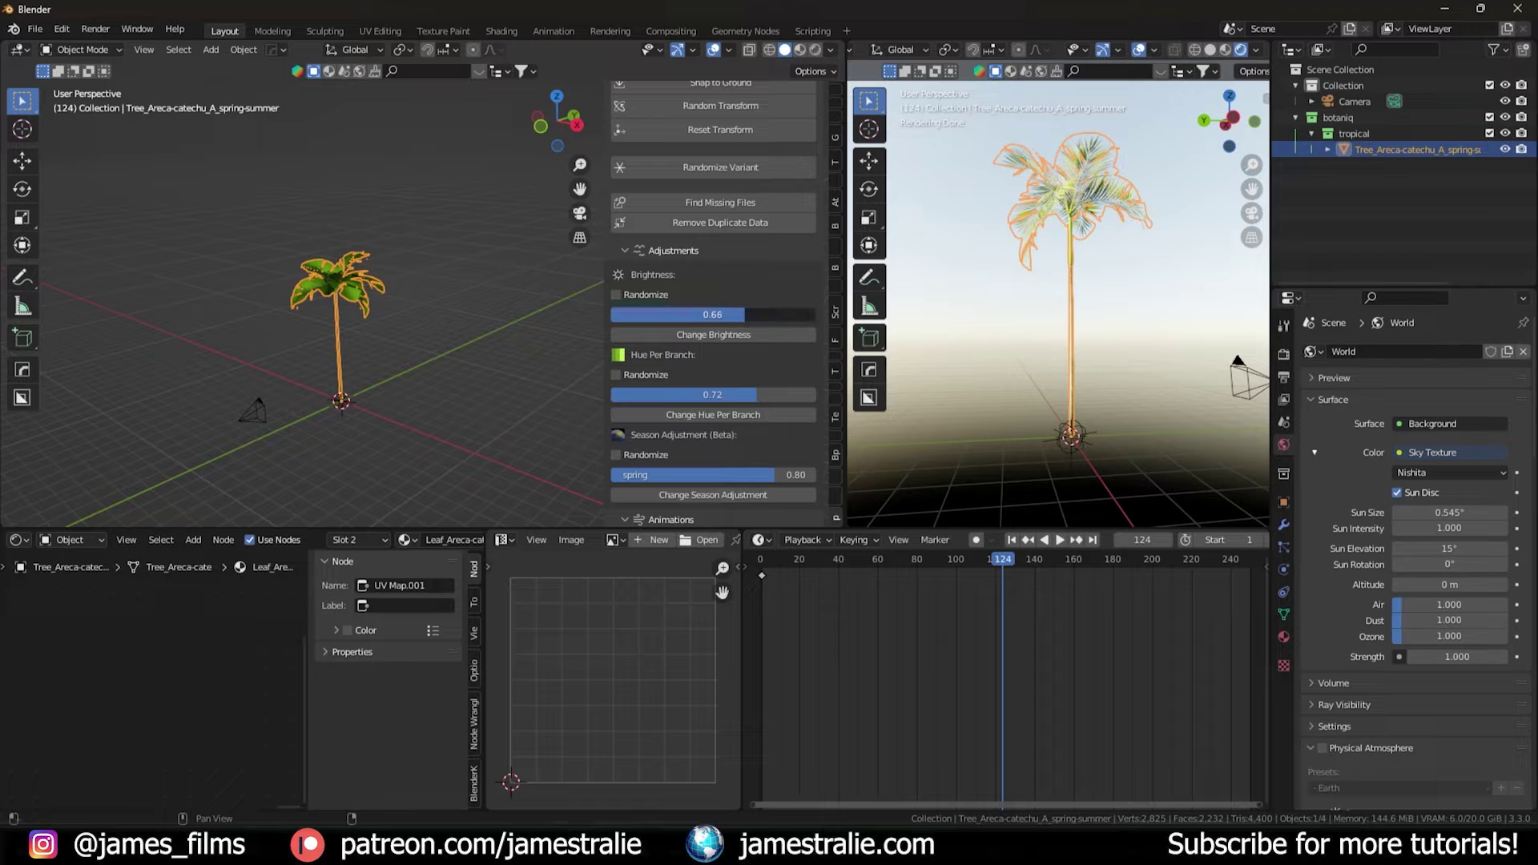
drag(659, 317, 760, 315)
click(1140, 50)
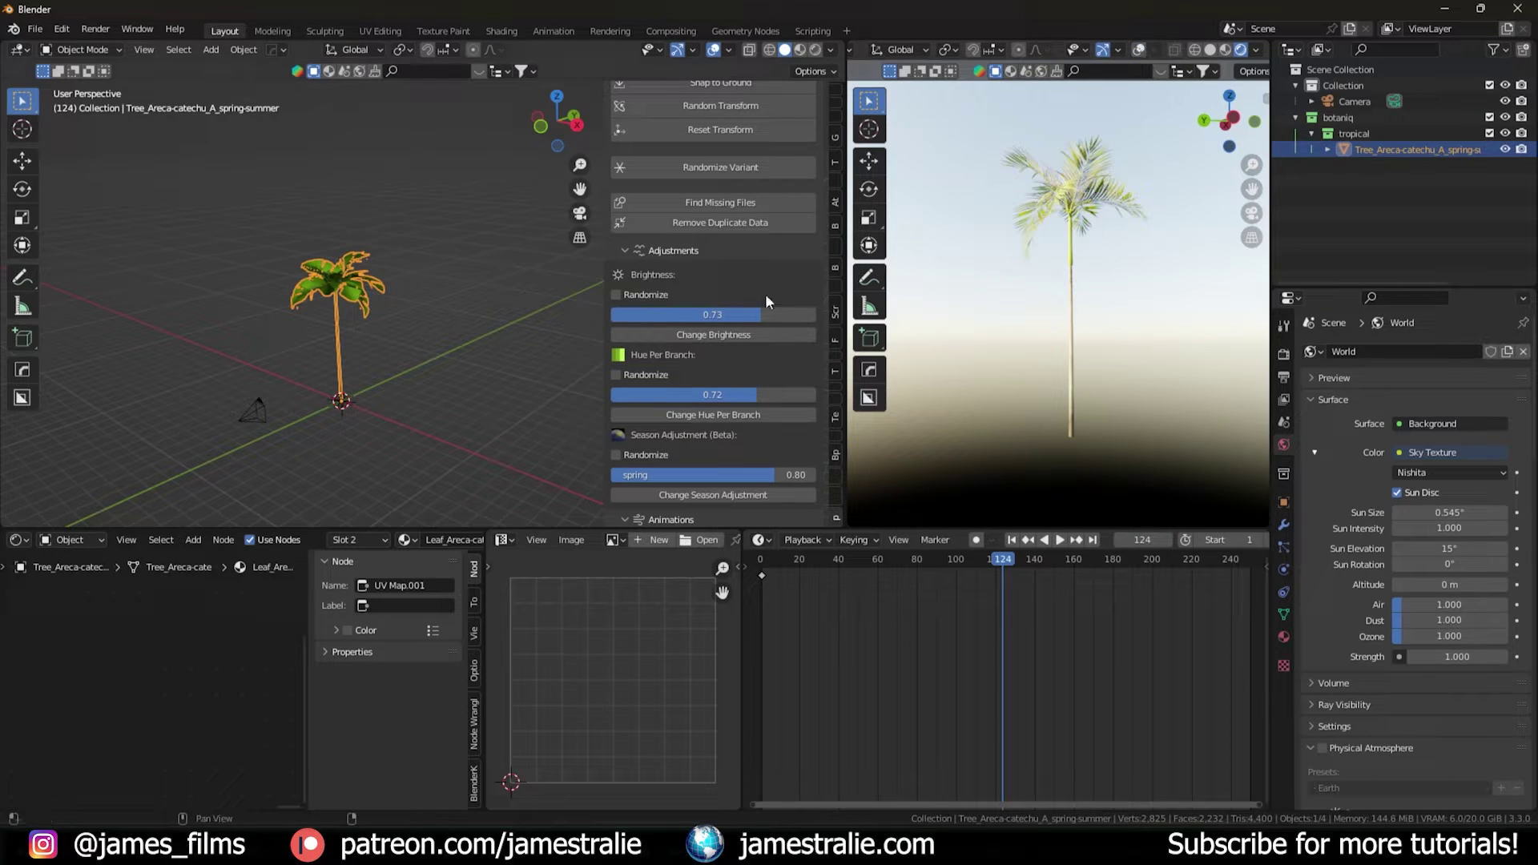
click(703, 333)
drag(705, 316, 668, 343)
click(676, 334)
click(616, 295)
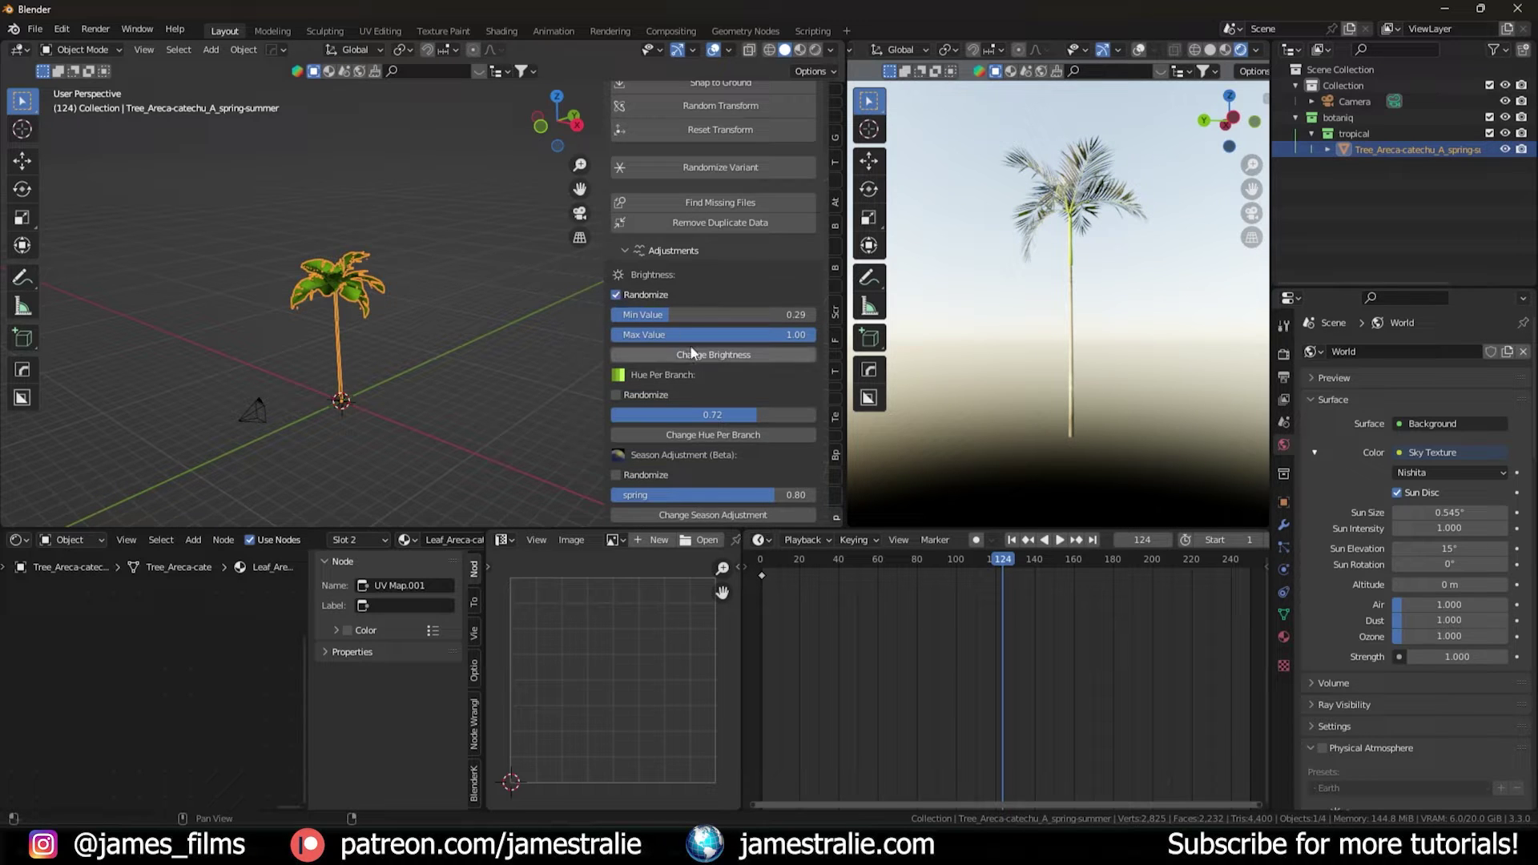
mouse_move(646, 315)
mouse_down()
mouse_move(625, 315)
mouse_move(641, 335)
mouse_up()
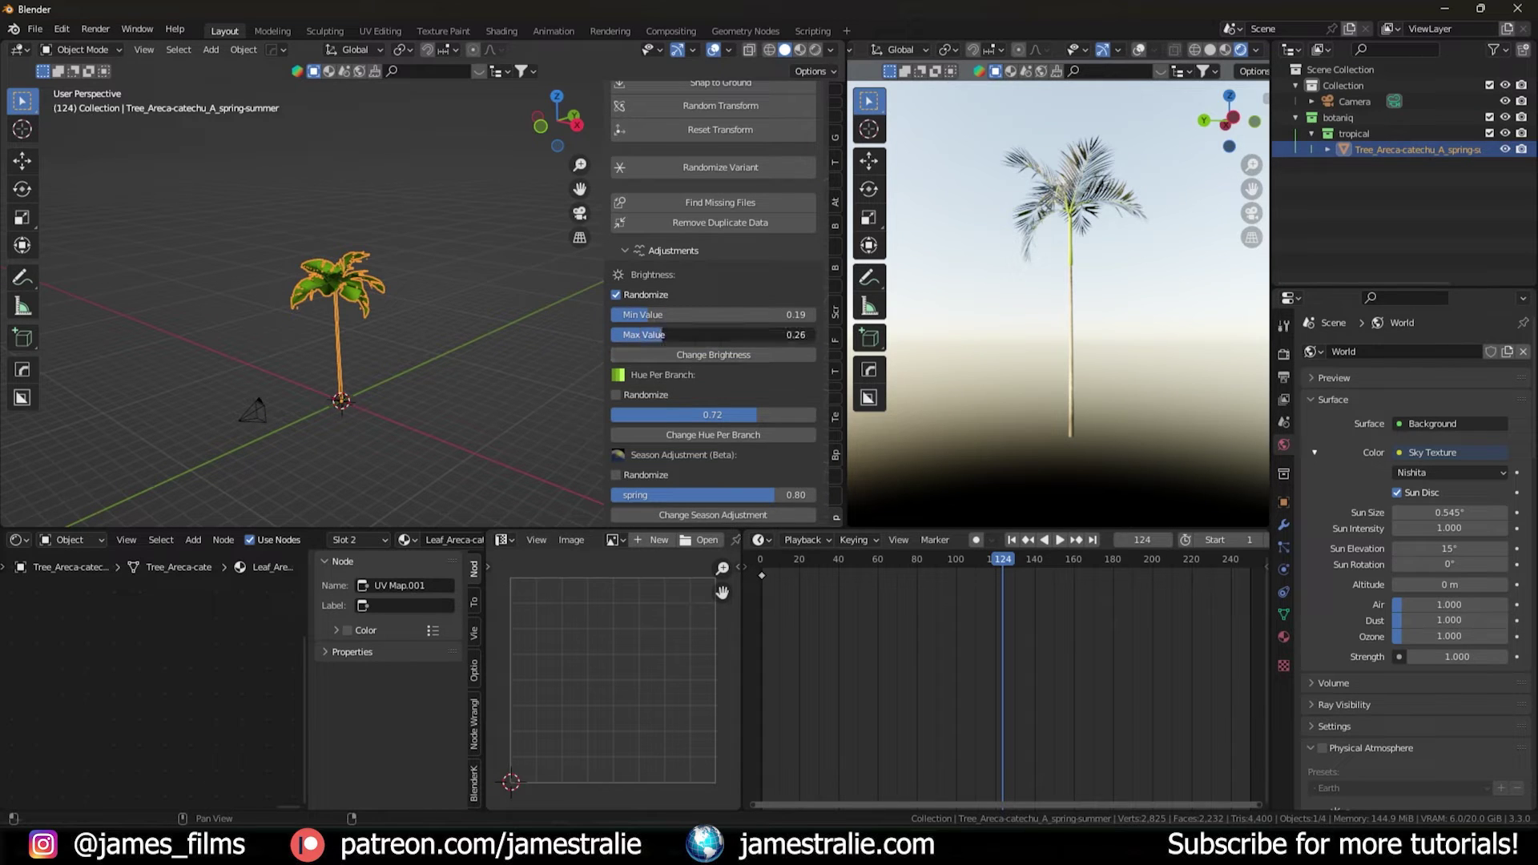
drag(673, 335, 749, 345)
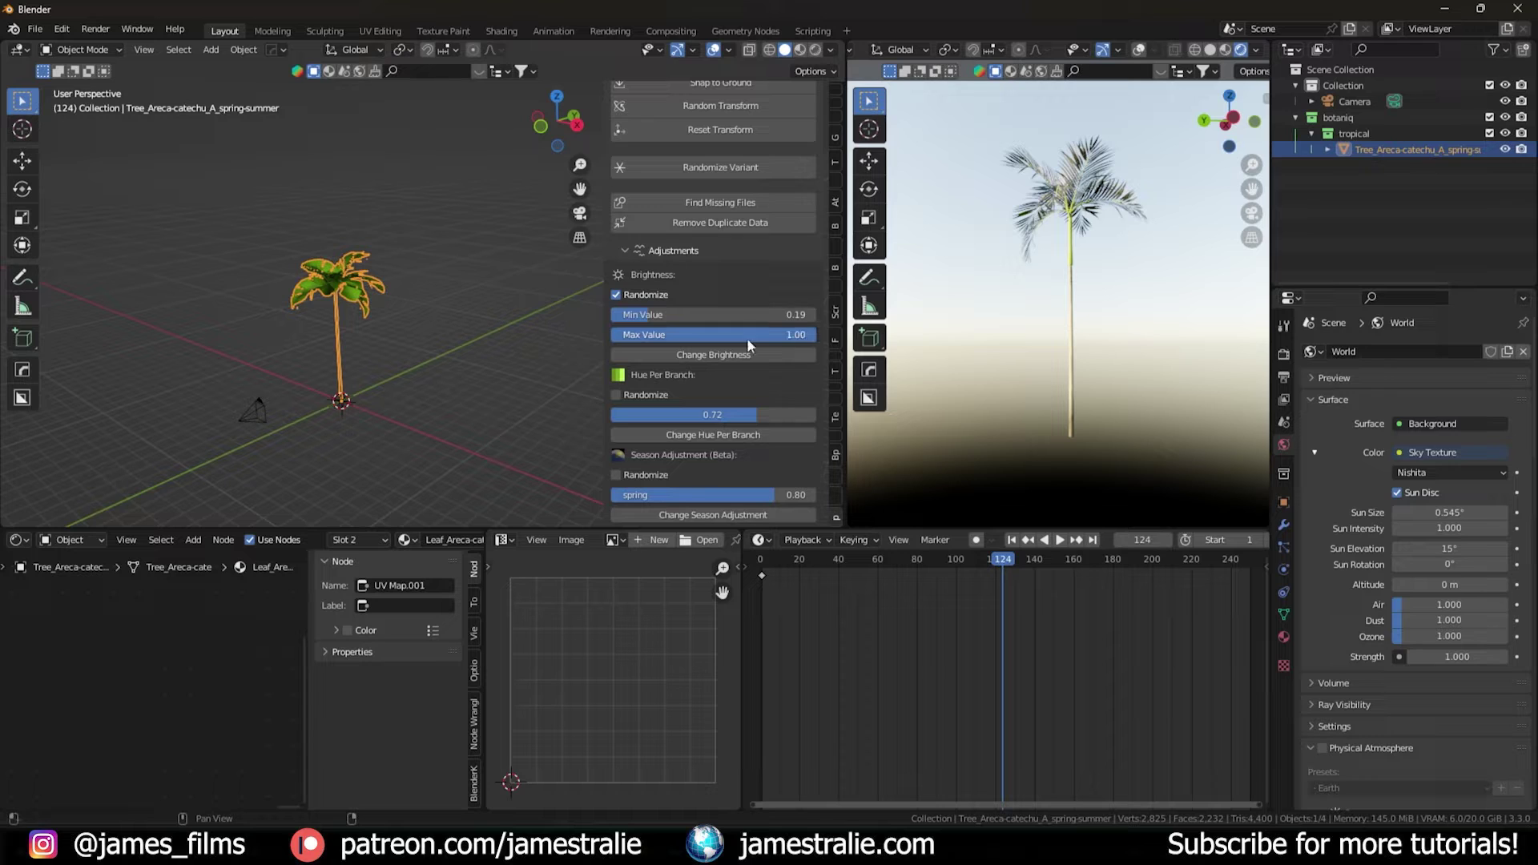
click(616, 294)
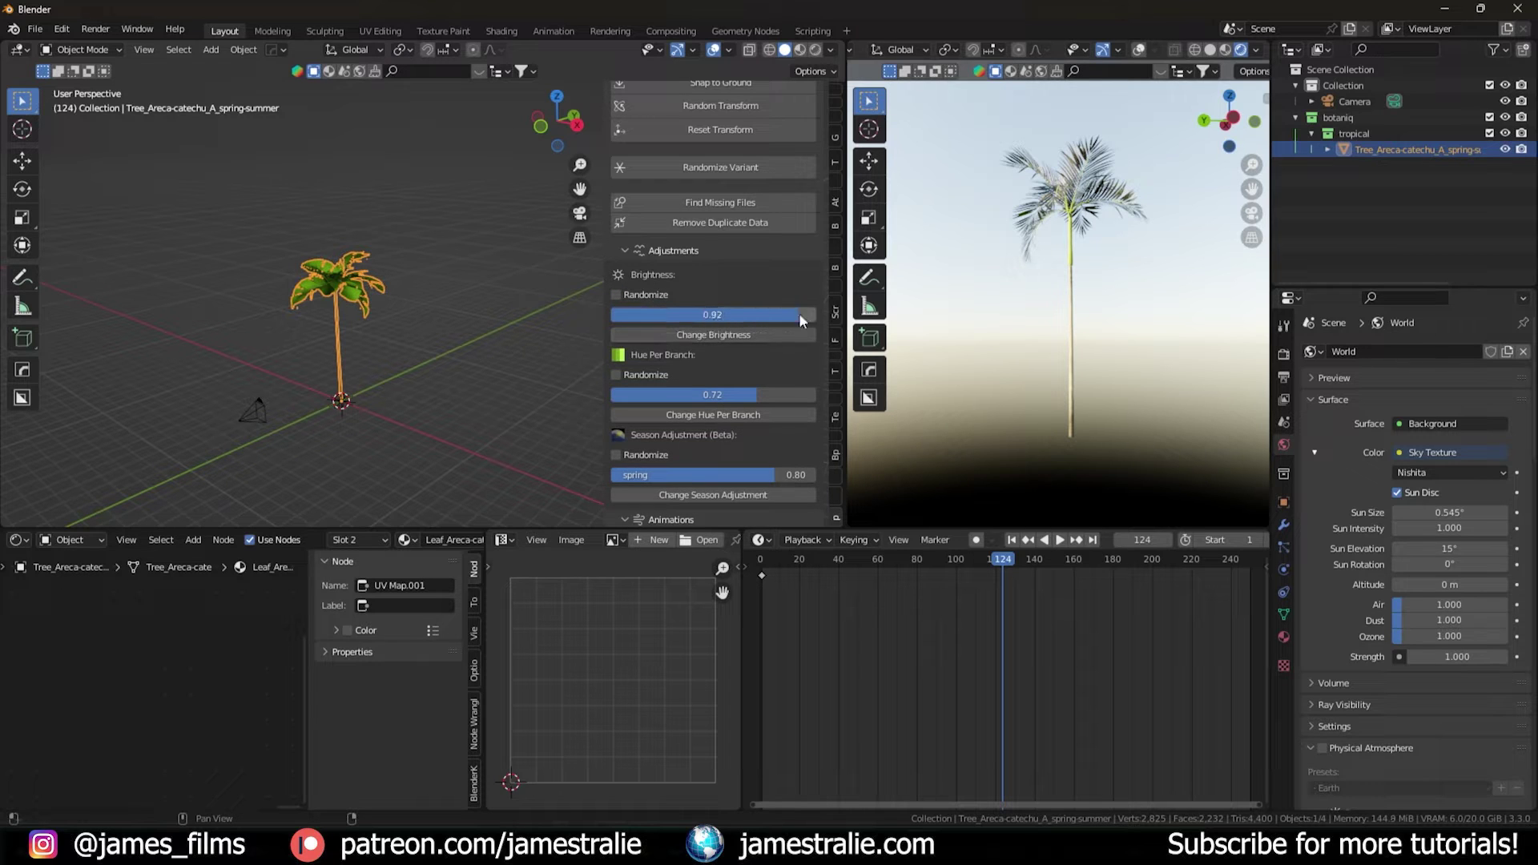
click(791, 334)
Enable random hue per branch (0.72 to 1.00) and apply it to the palm
scroll(664, 320, down, 2)
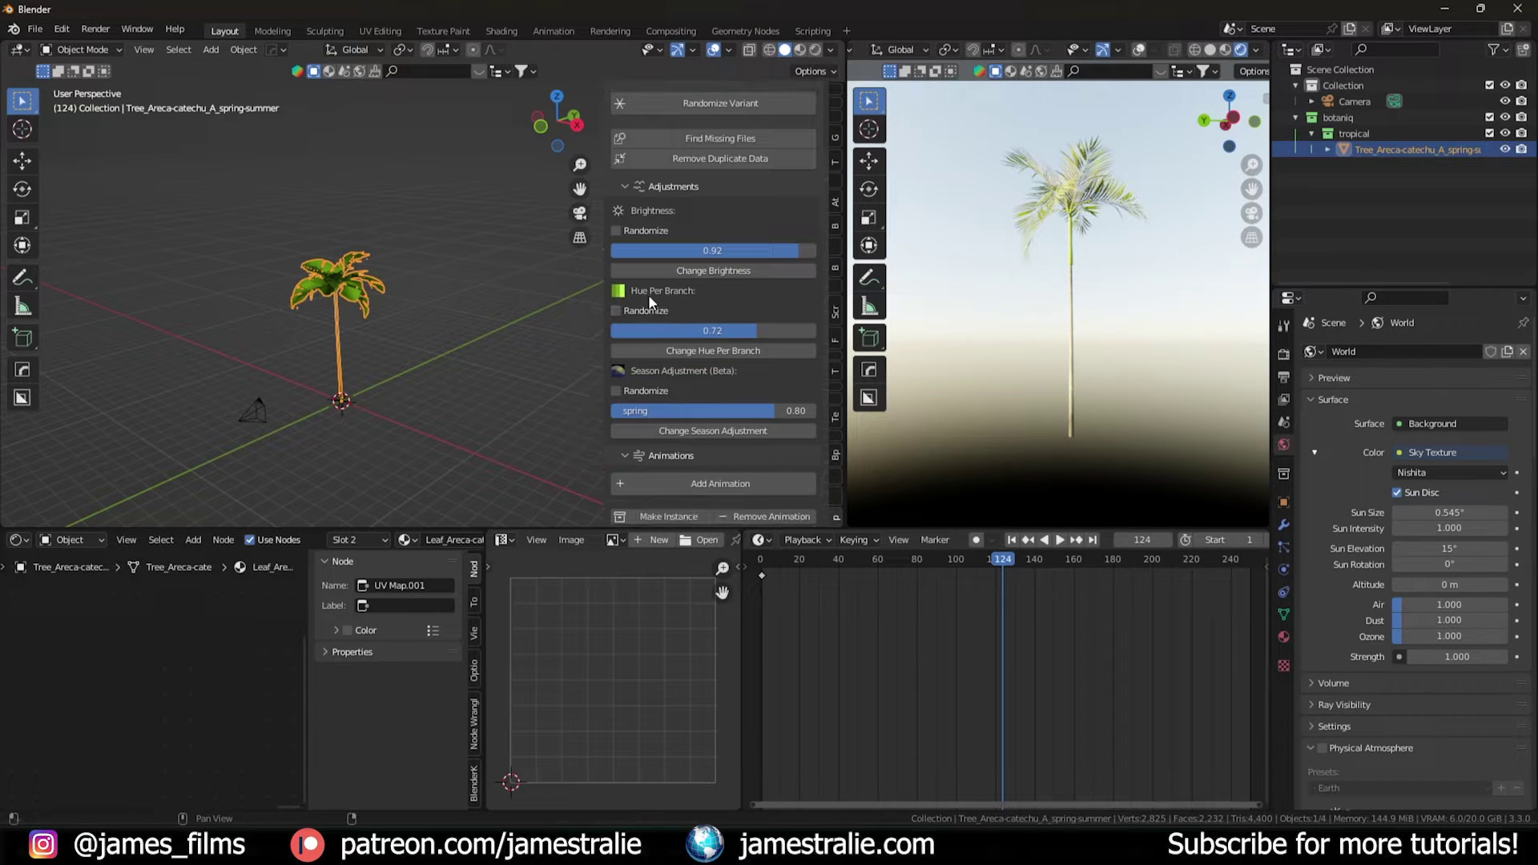
click(615, 311)
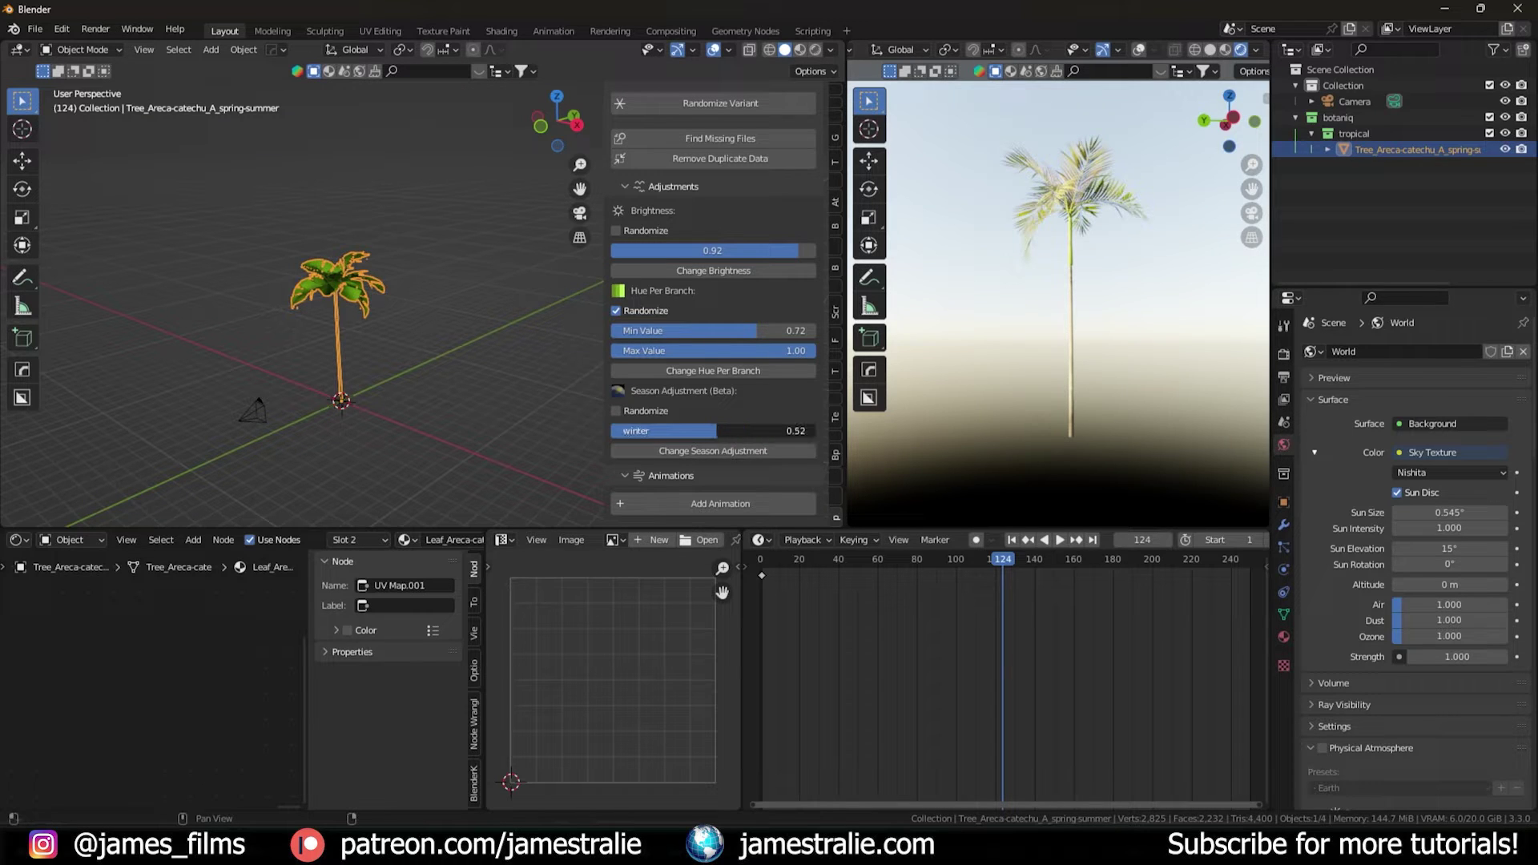
click(668, 451)
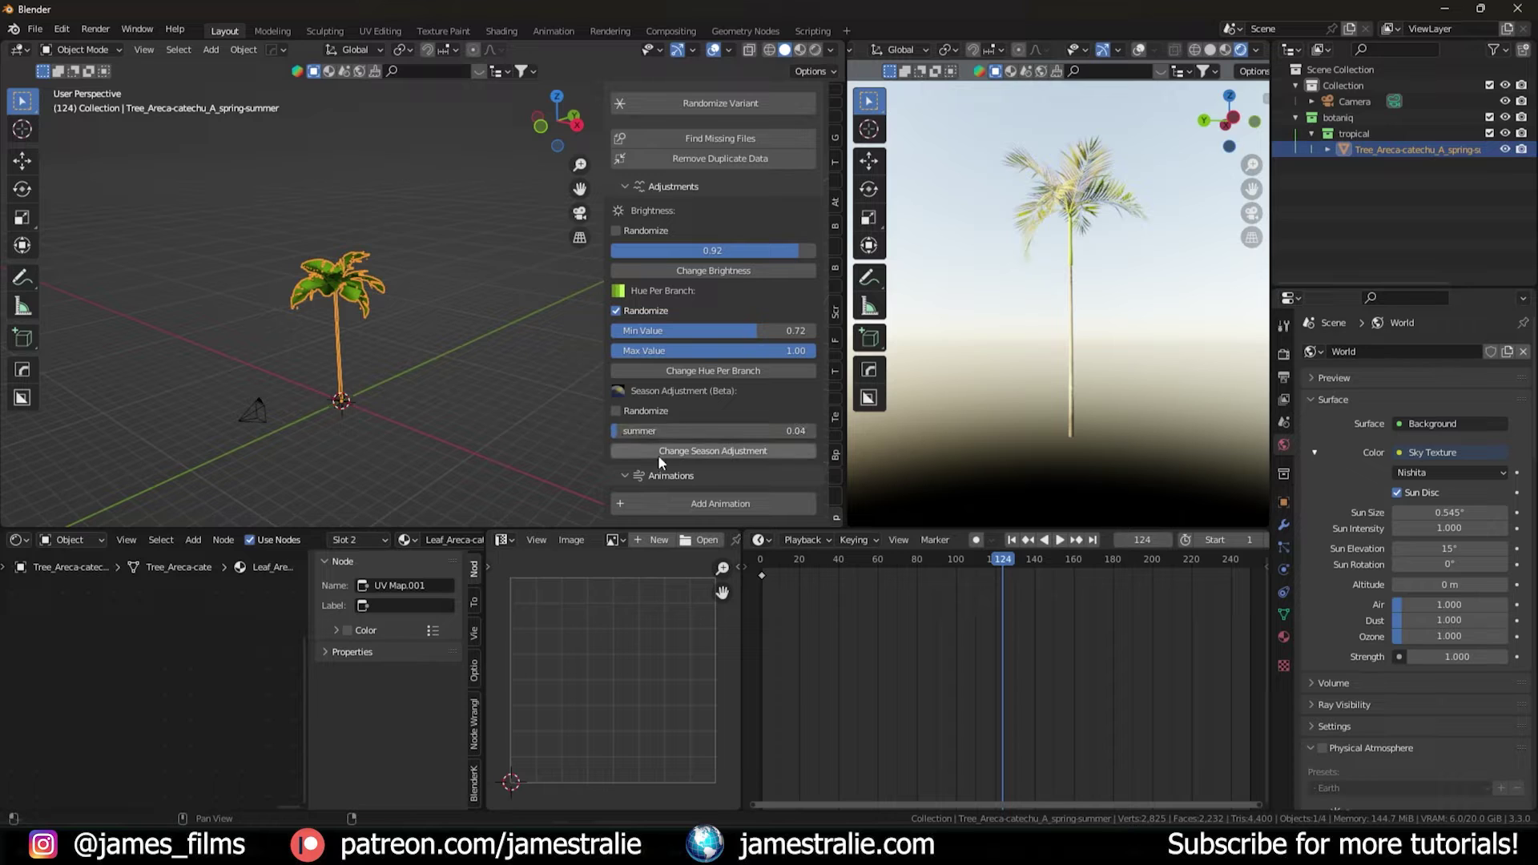
Try a winter season look, then apply spring at 0.77
drag(665, 431, 707, 430)
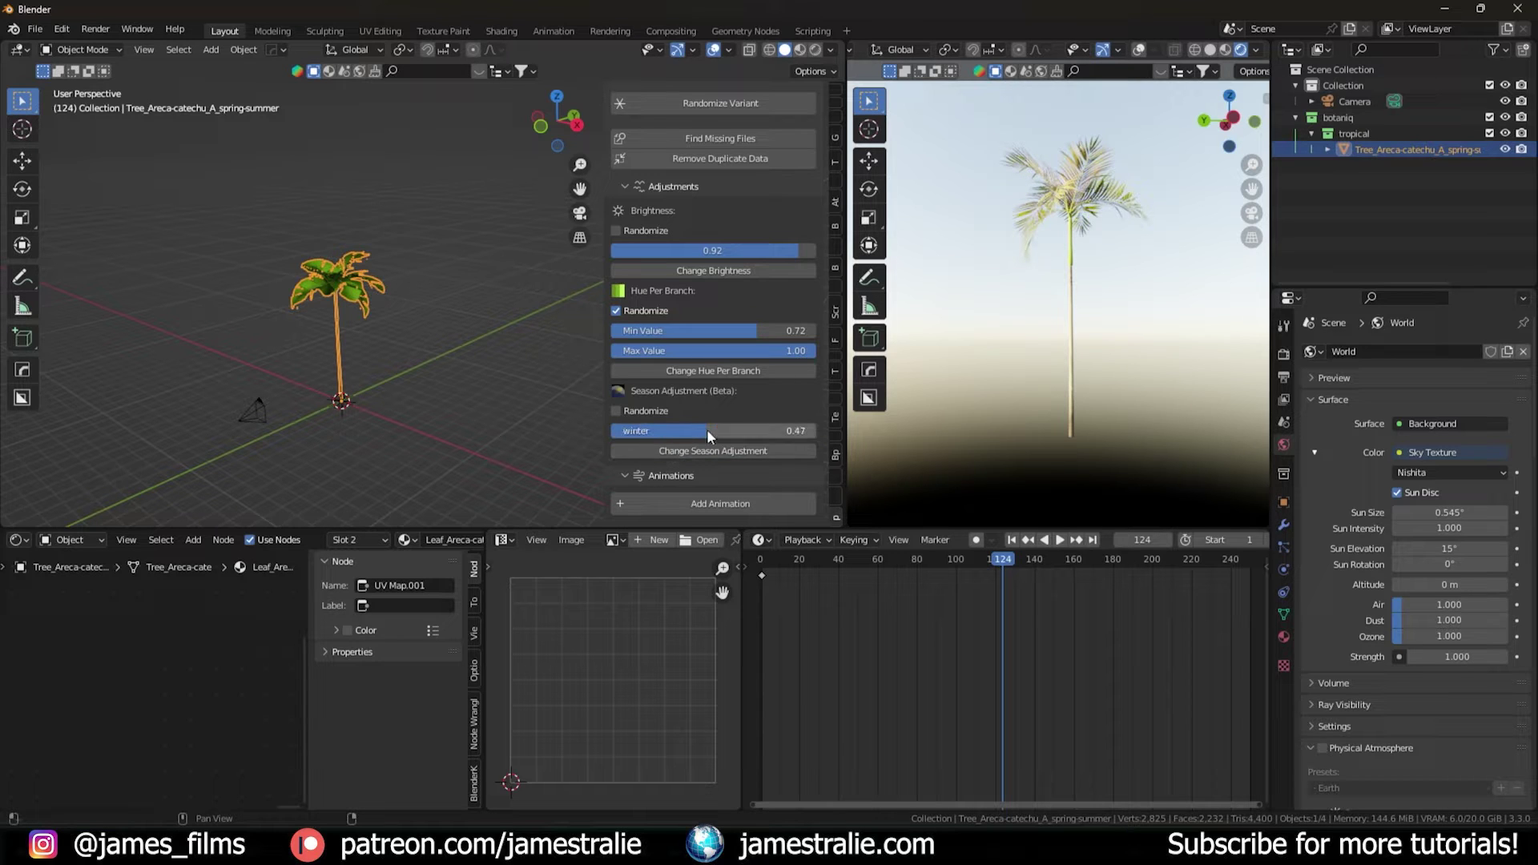
click(722, 451)
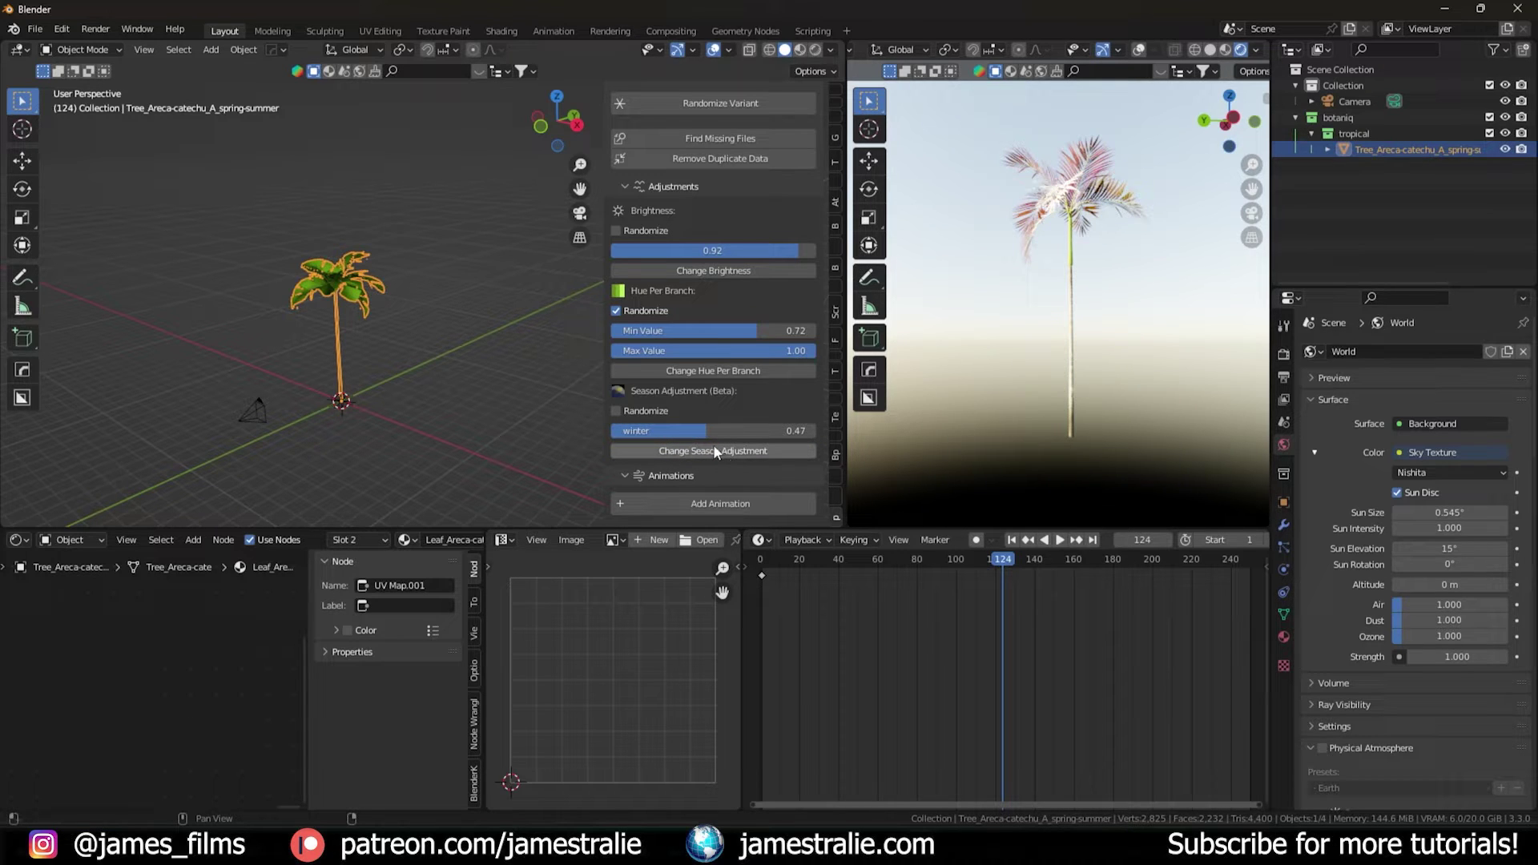
drag(734, 428, 770, 433)
click(764, 452)
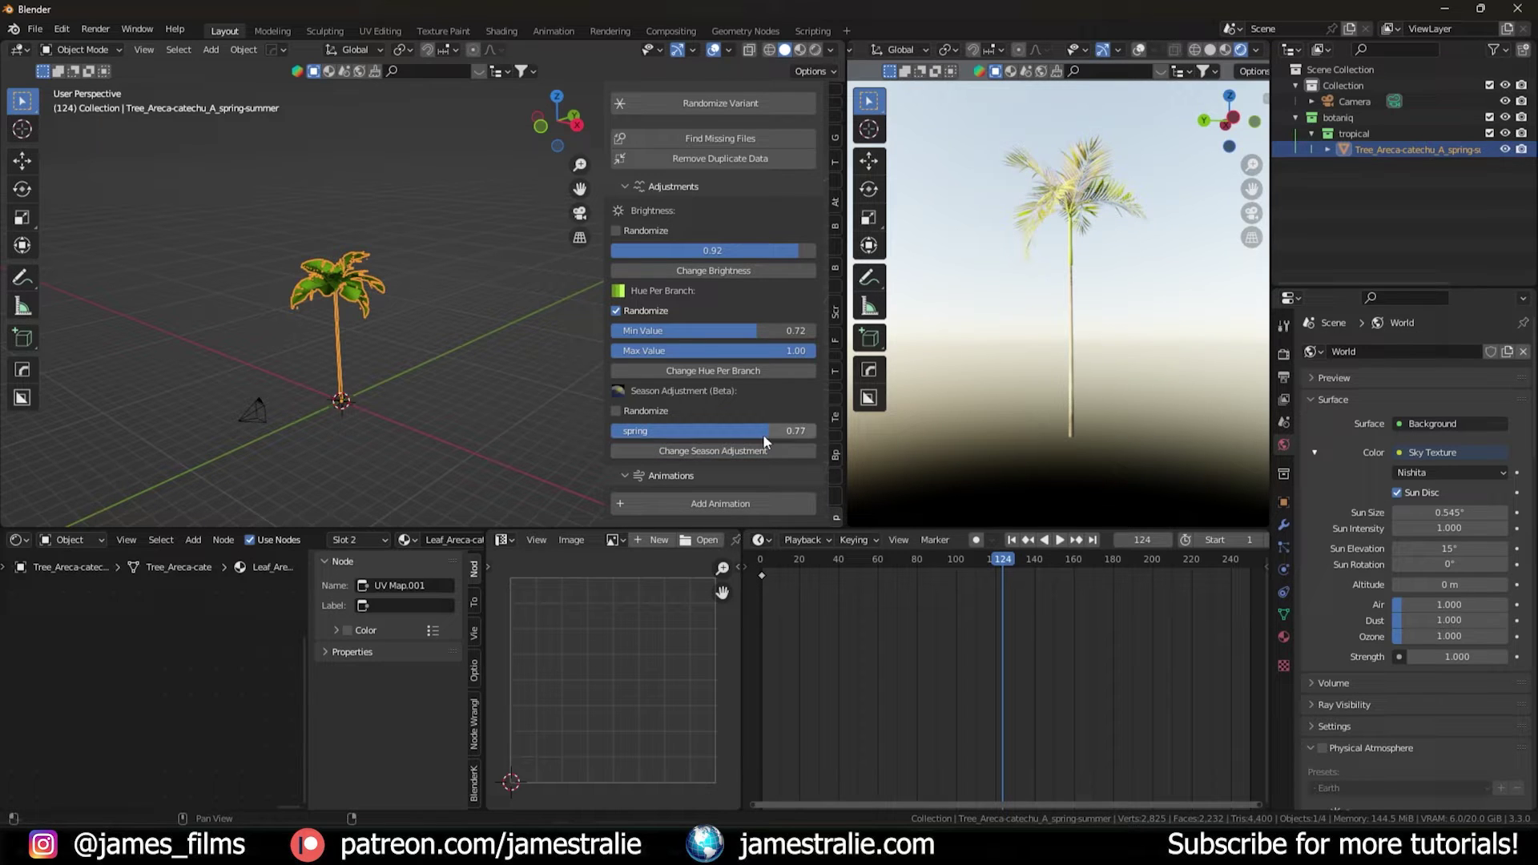
Scroll the botaniq panel back to the top and reopen the Spawn Asset dialog
scroll(662, 380, down, 2)
scroll(662, 380, down, 10)
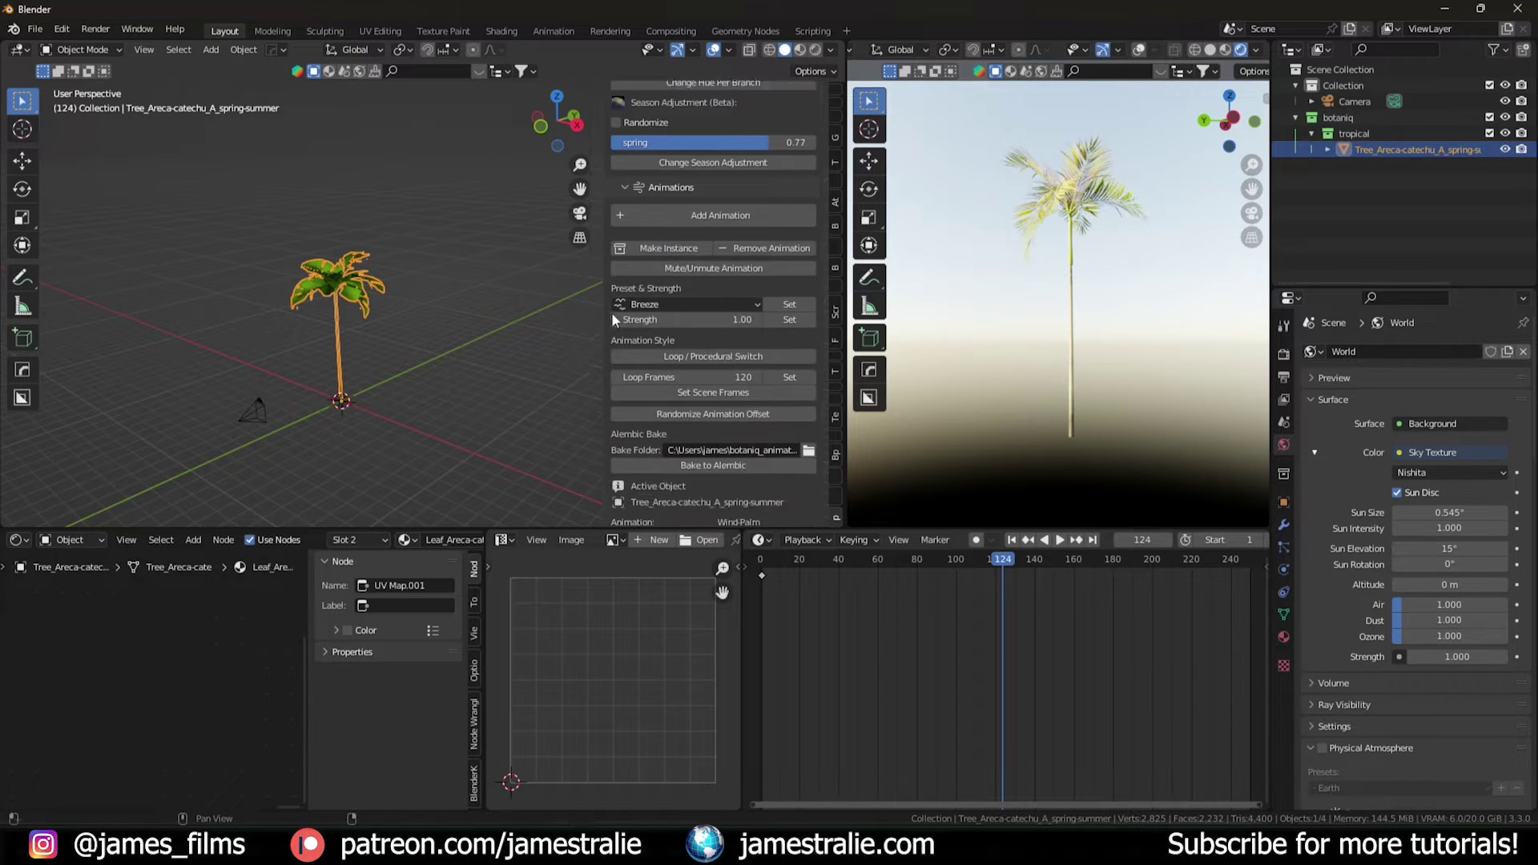
scroll(613, 325, down, 4)
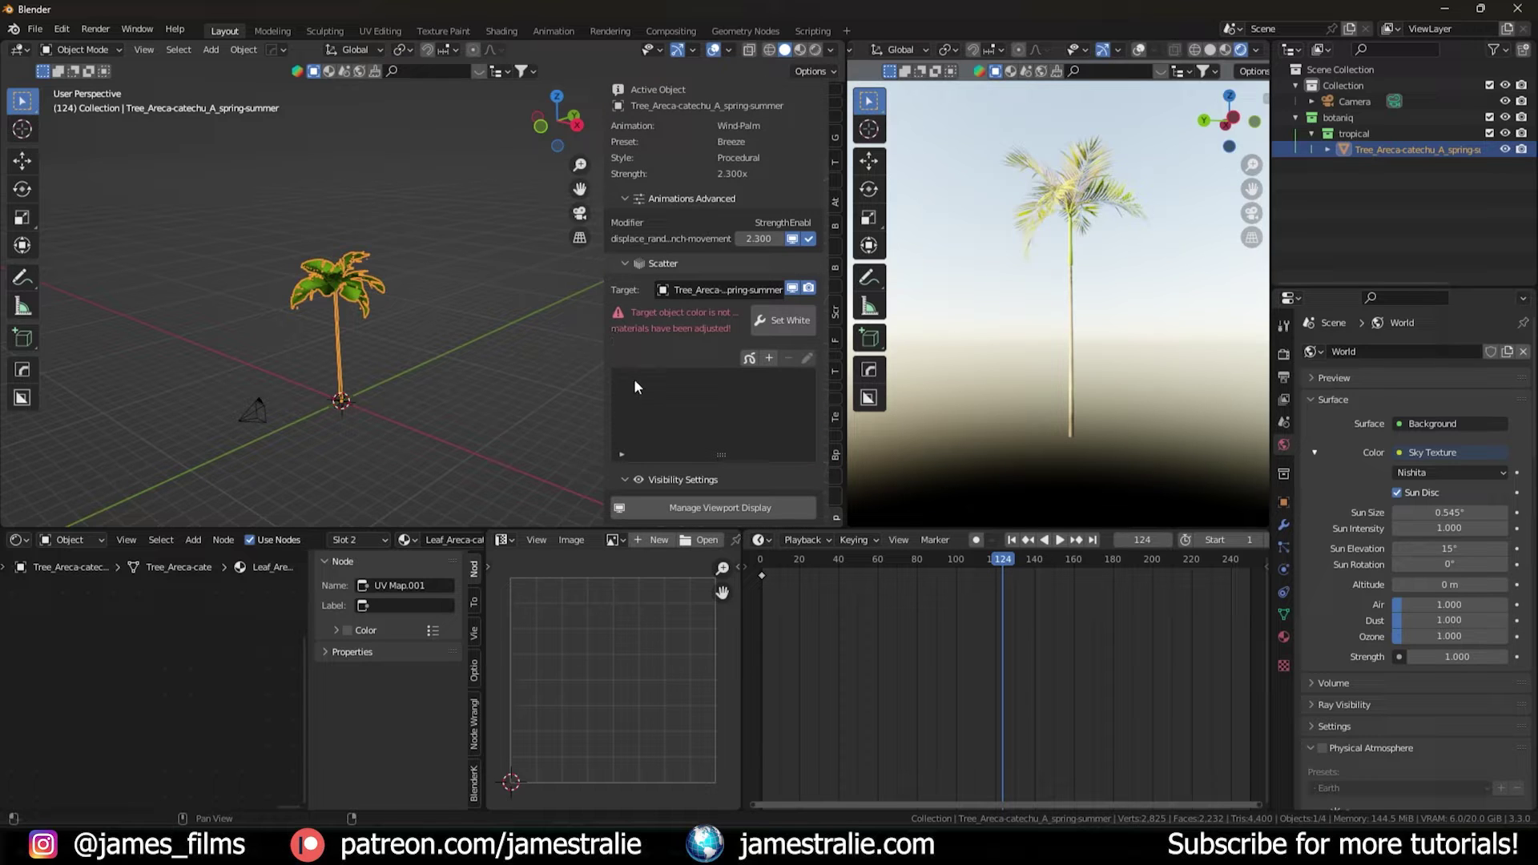
scroll(618, 221, up, 15)
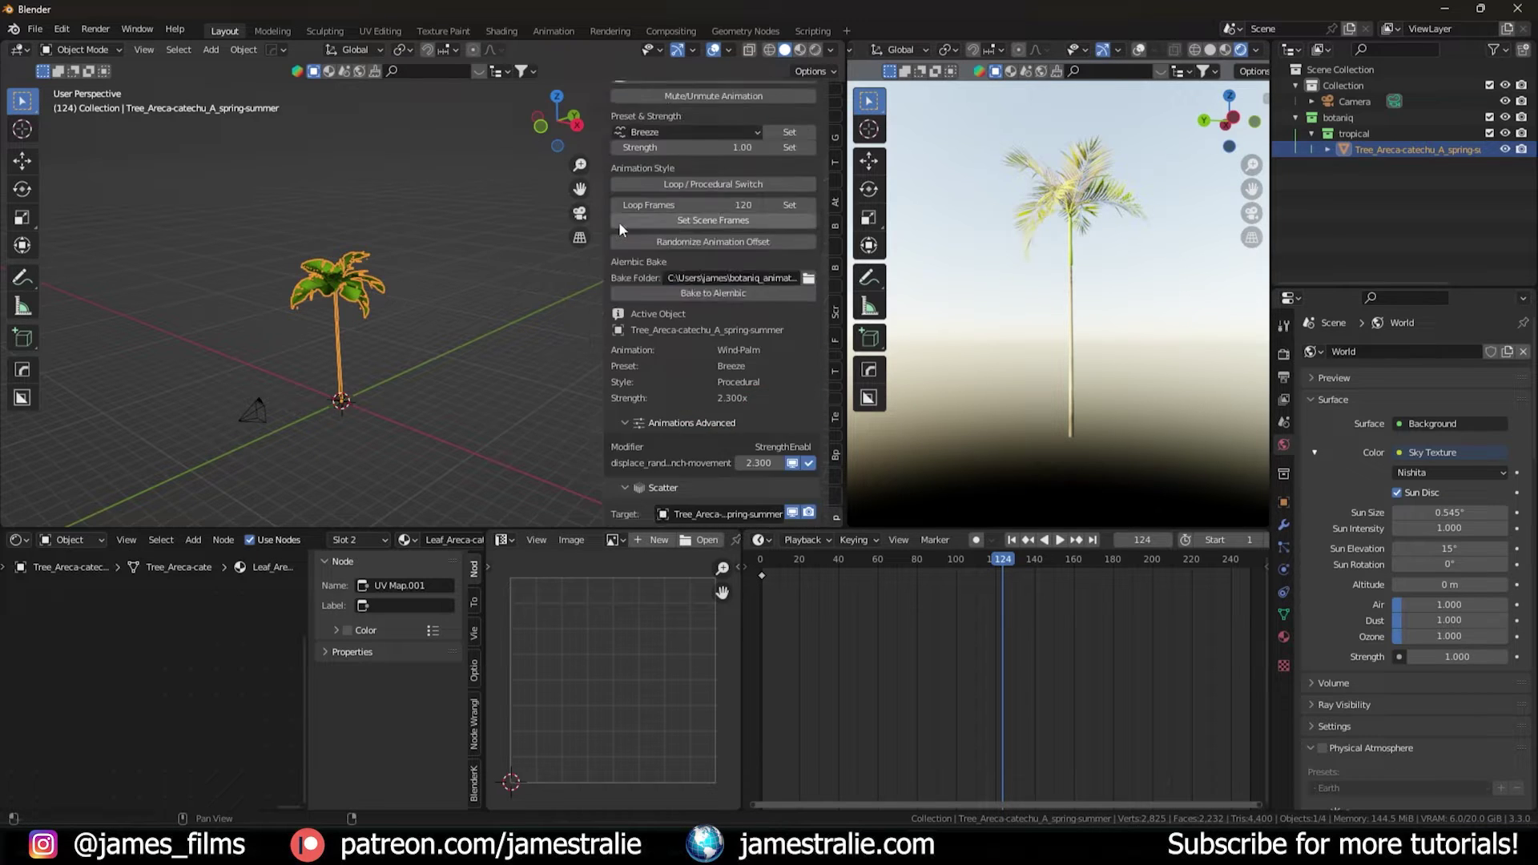
click(695, 142)
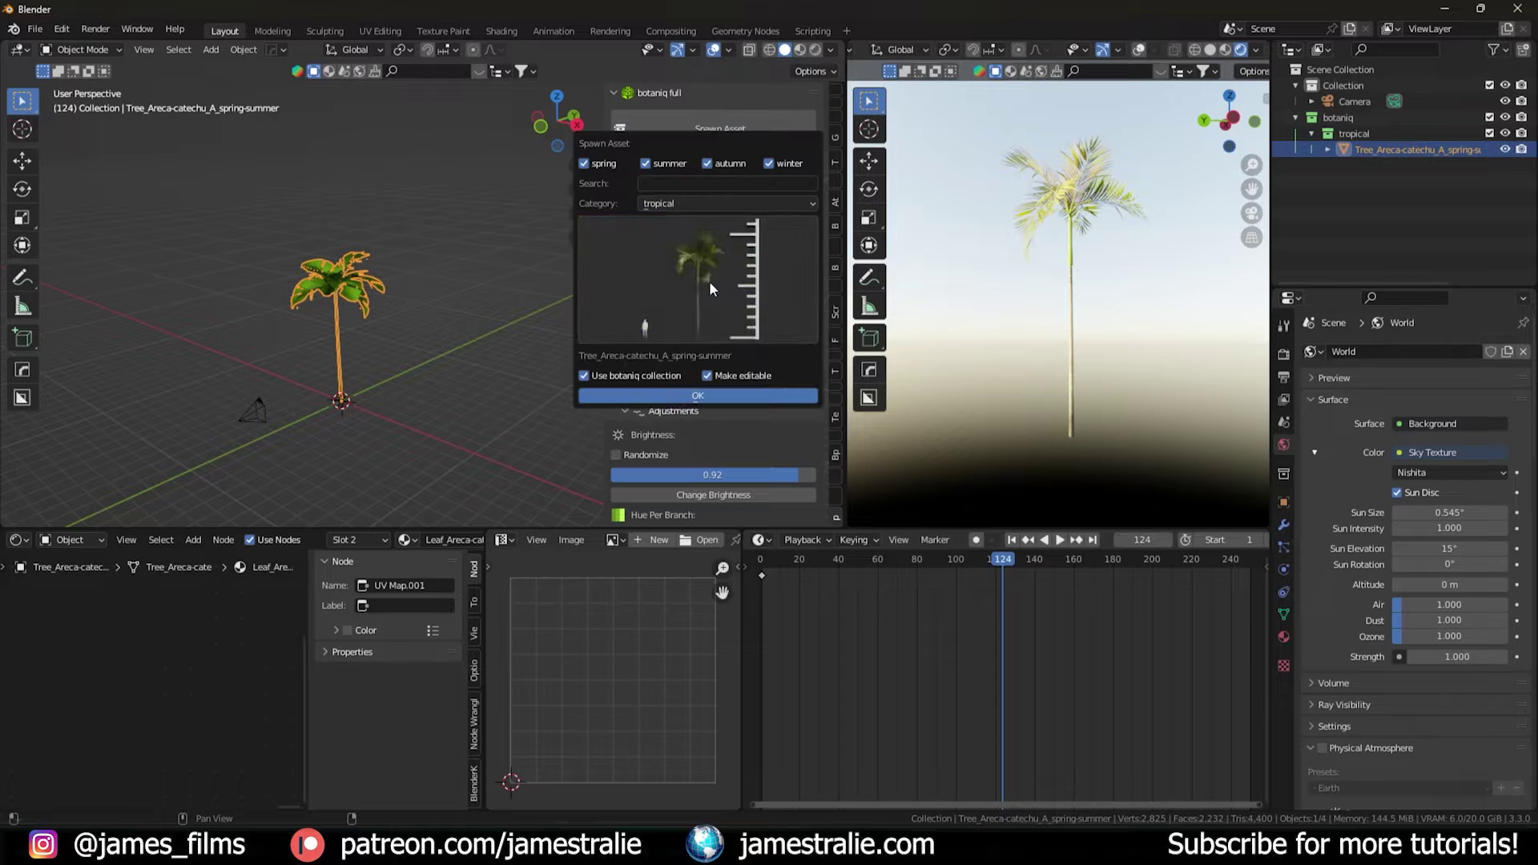
Spawn the deciduous Tree_Acer-pseudoplatanus_A_summer, switching the right view to solid shading
click(709, 280)
click(723, 203)
click(708, 238)
click(708, 240)
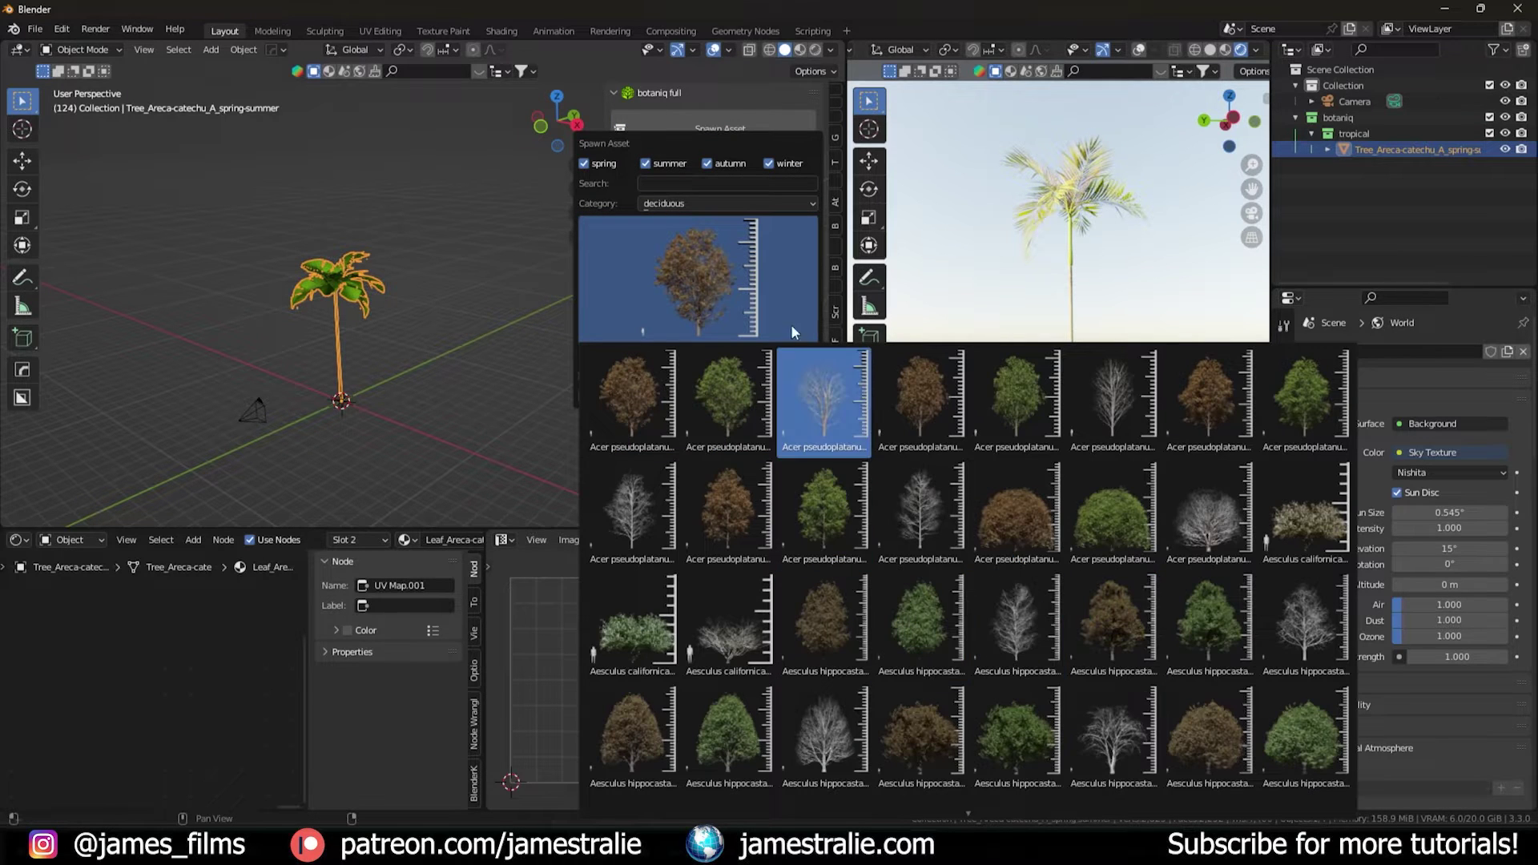
click(733, 271)
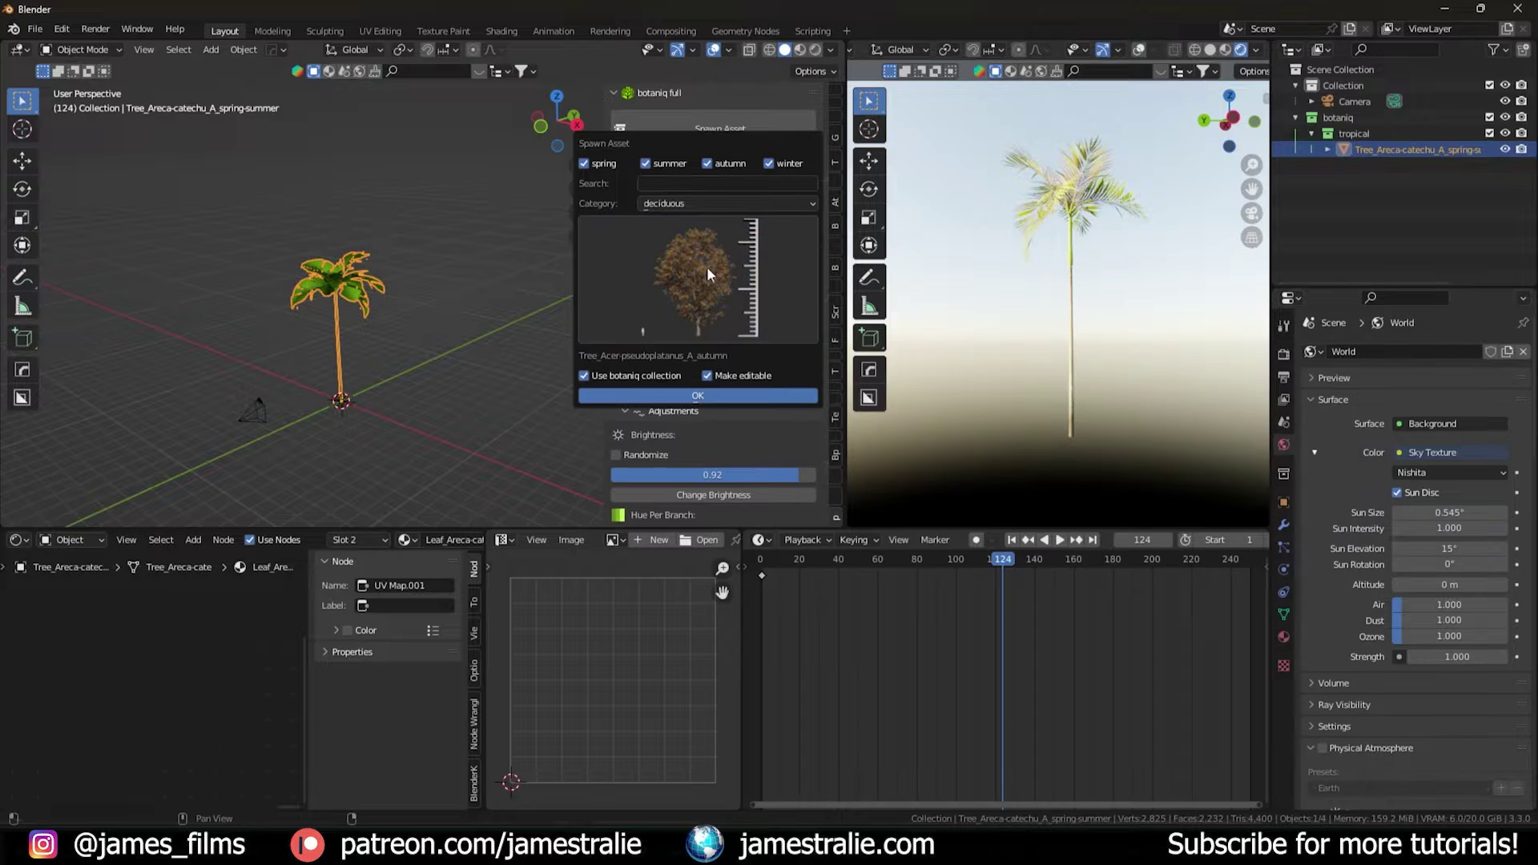
click(719, 233)
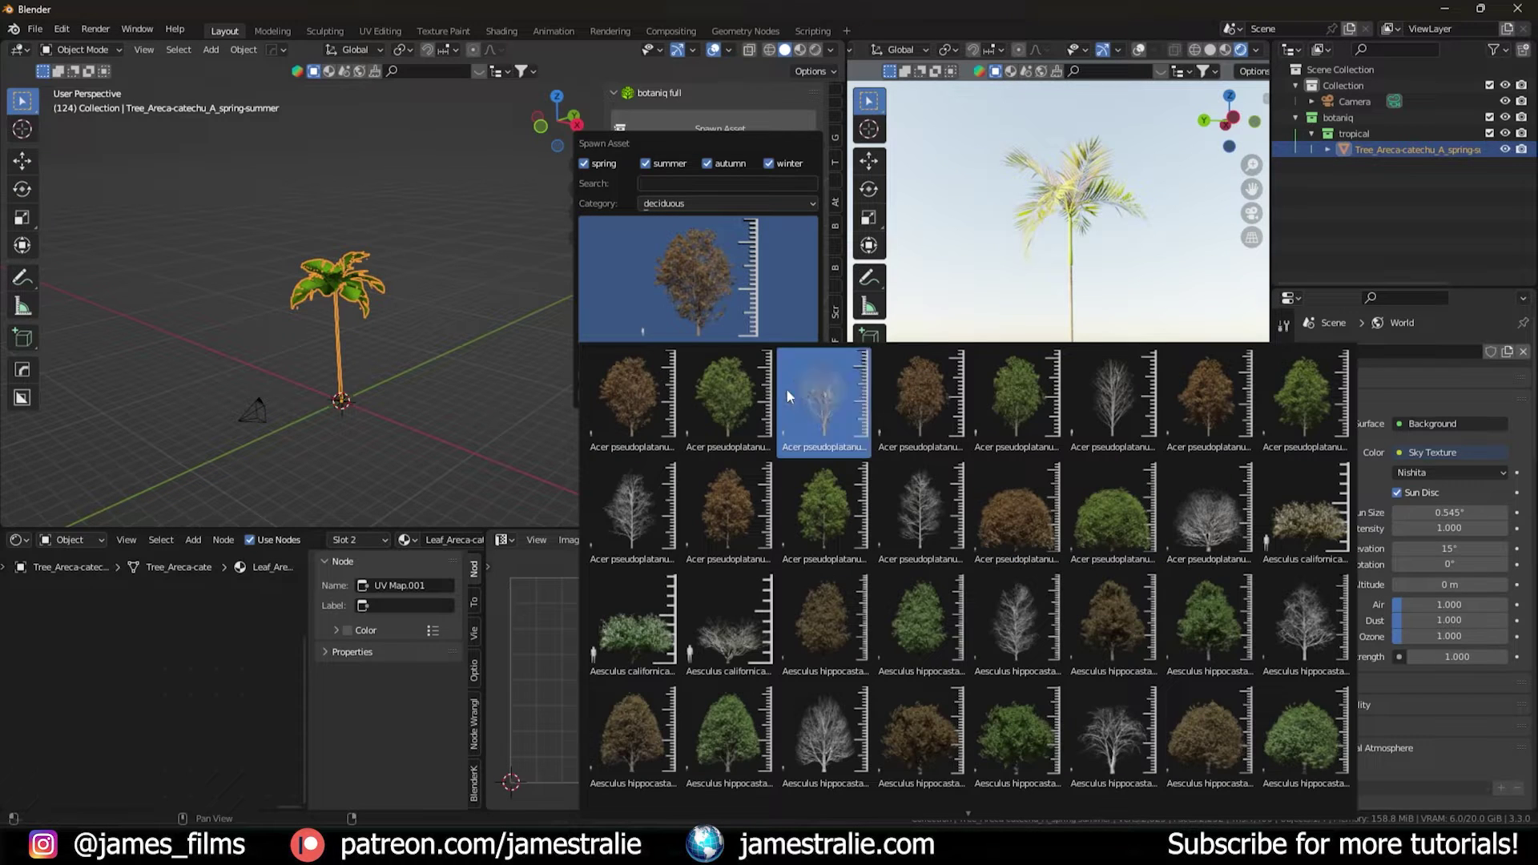
click(753, 389)
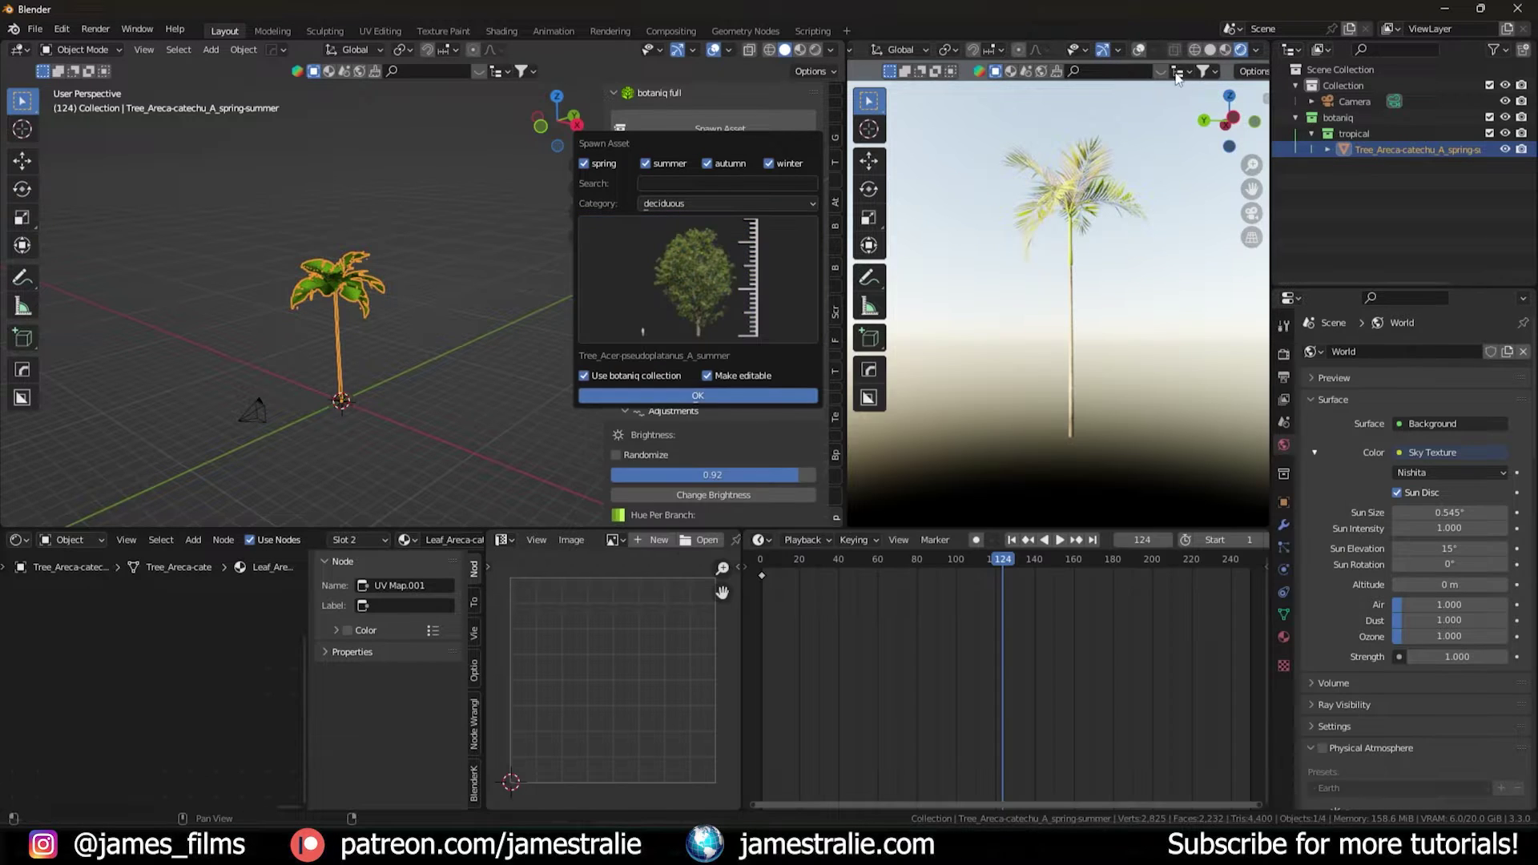
click(1209, 50)
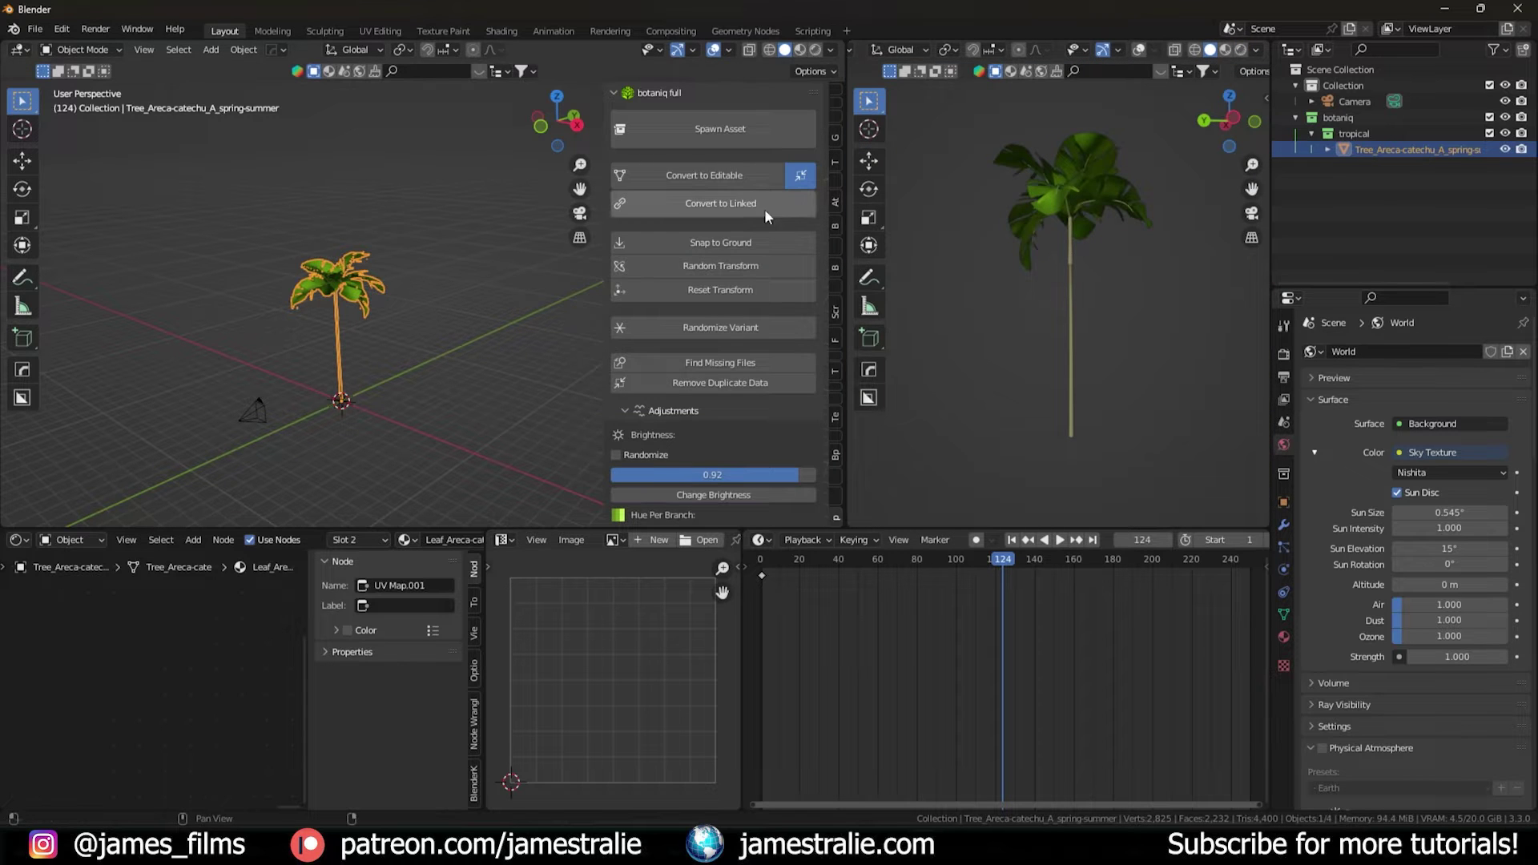
click(760, 128)
click(797, 396)
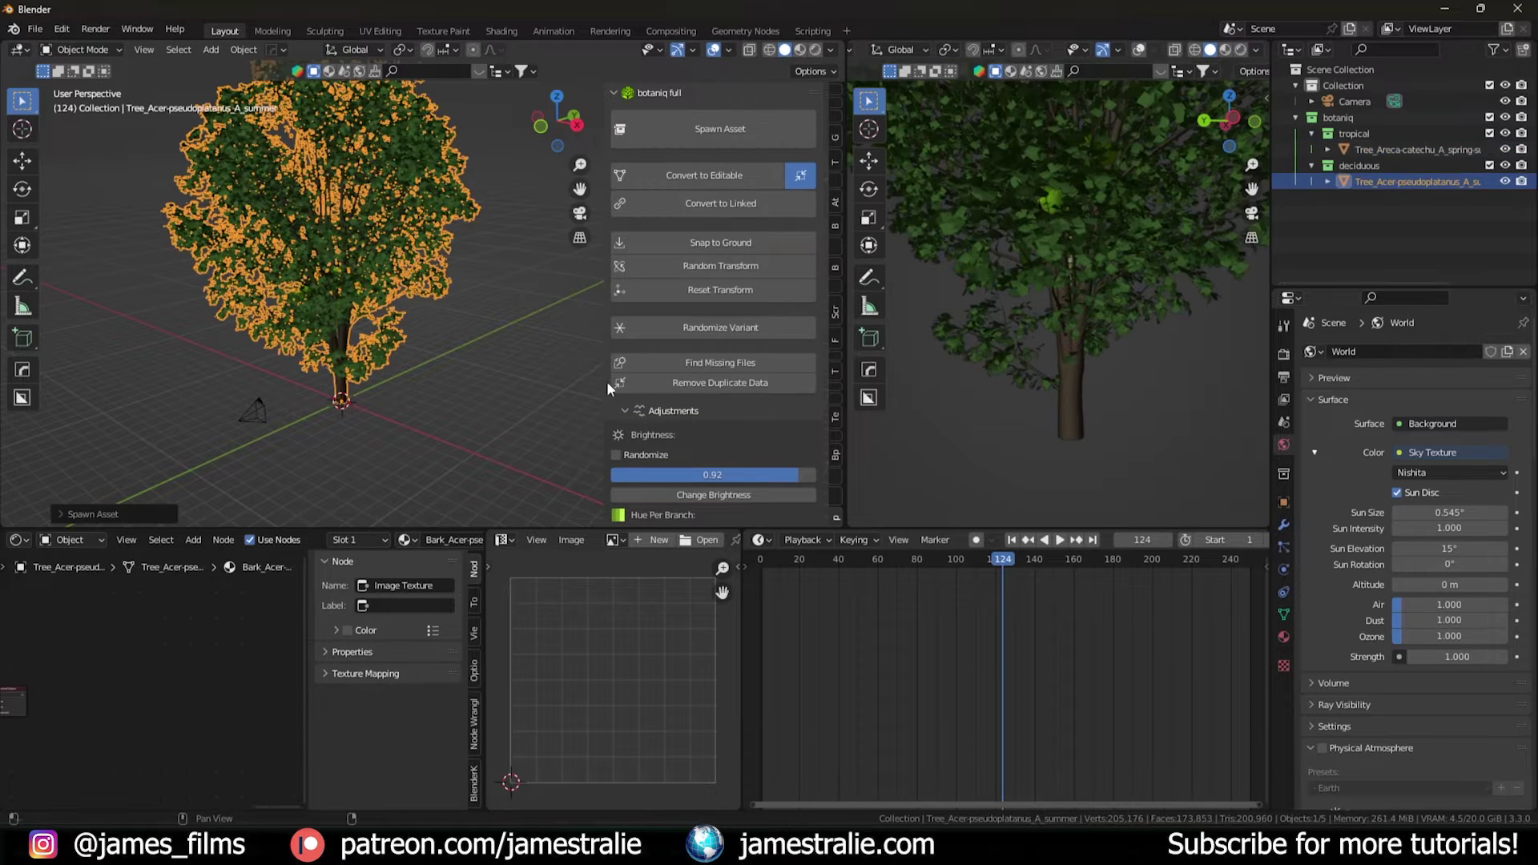
Place the Acer maple and give it a Wind-Tree wind animation
click(416, 324)
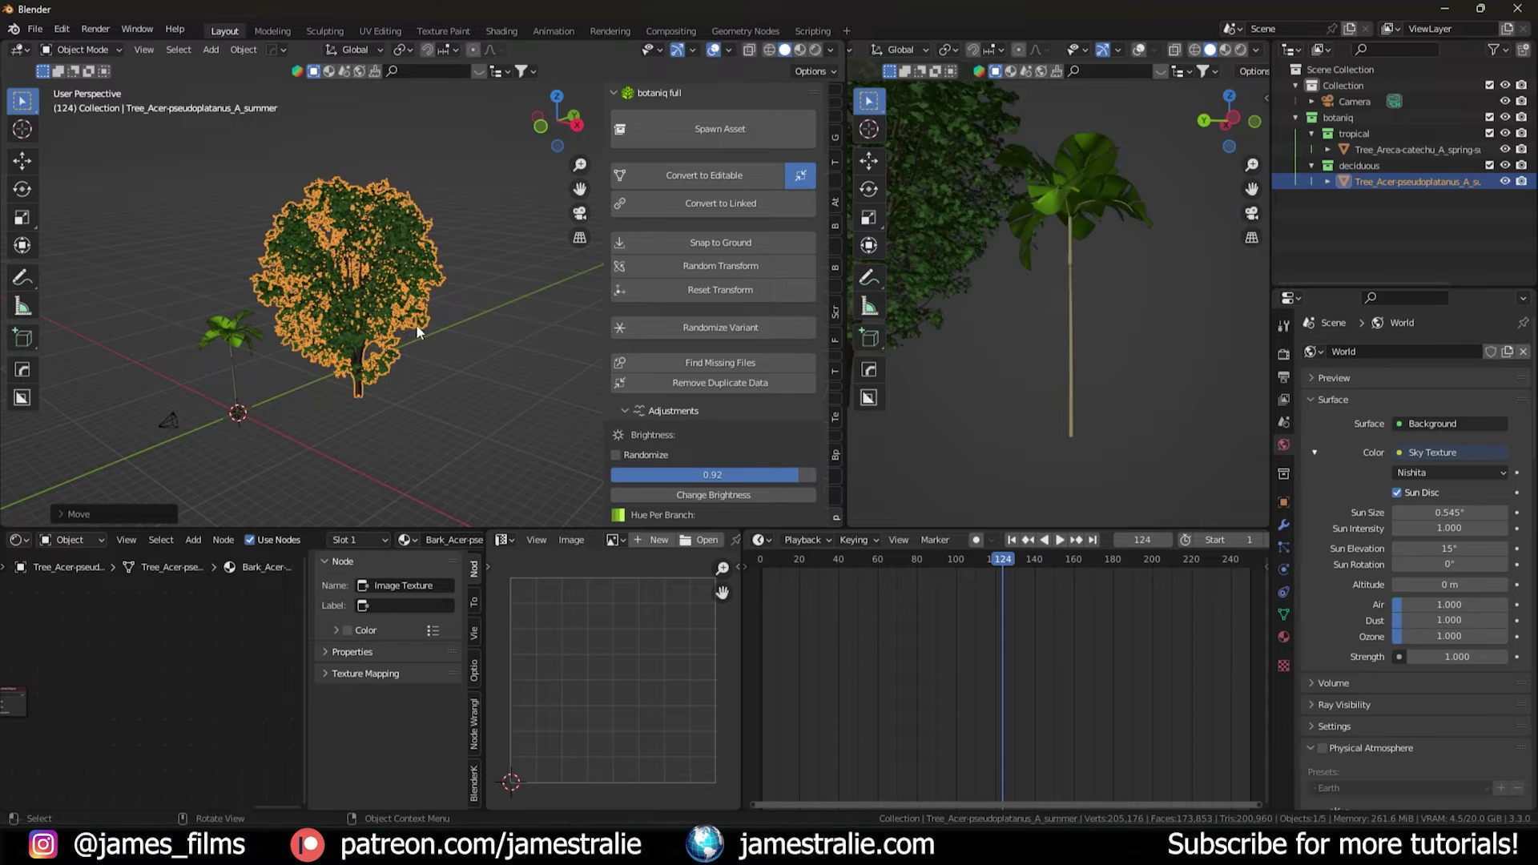
shift+middle_drag(959, 330, 1192, 404)
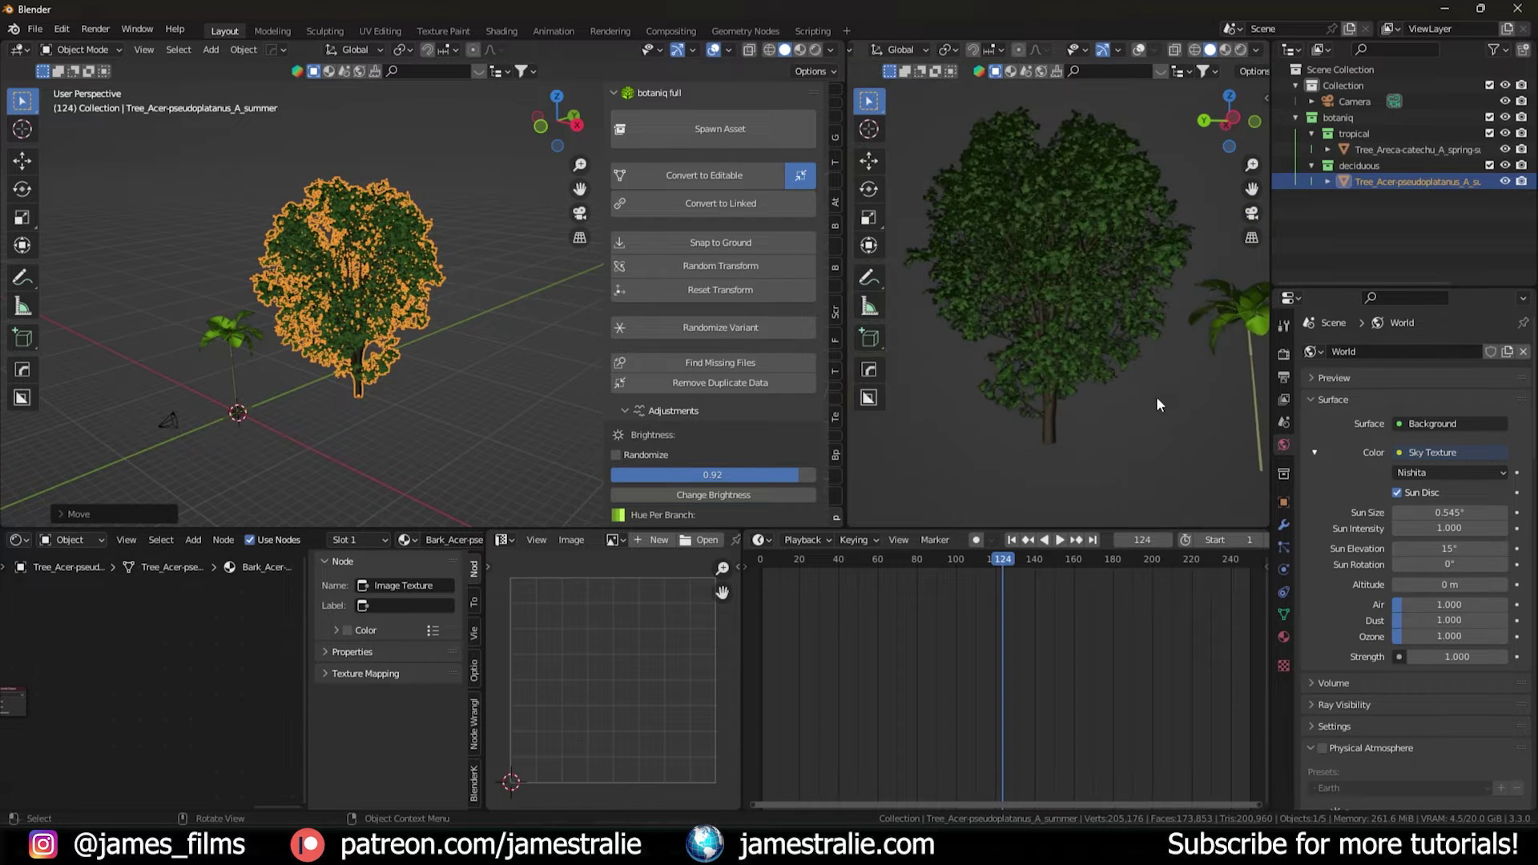
scroll(649, 344, down, 10)
click(652, 377)
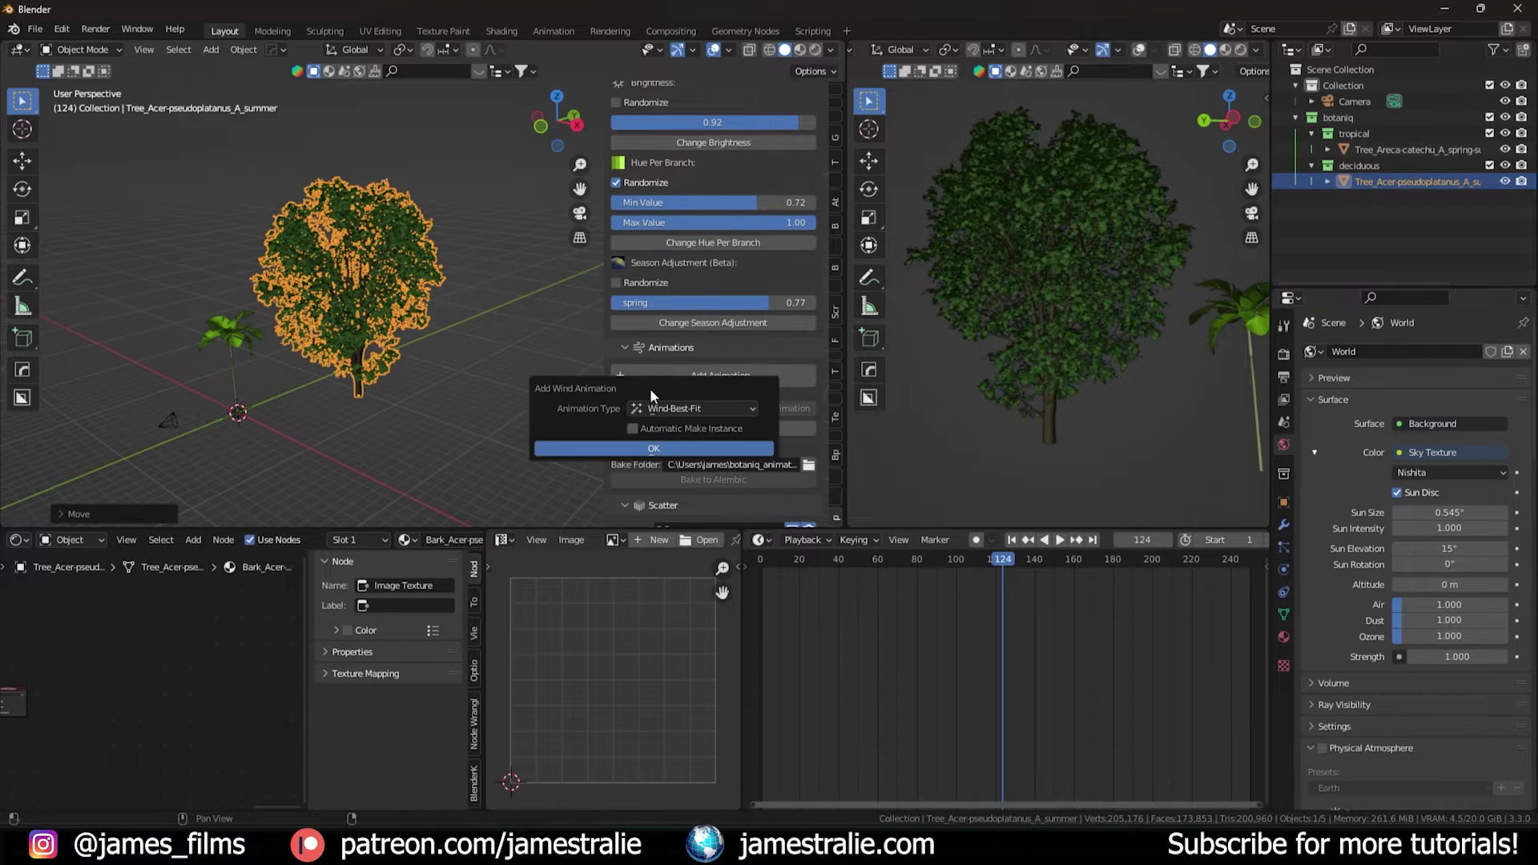
click(672, 410)
click(689, 449)
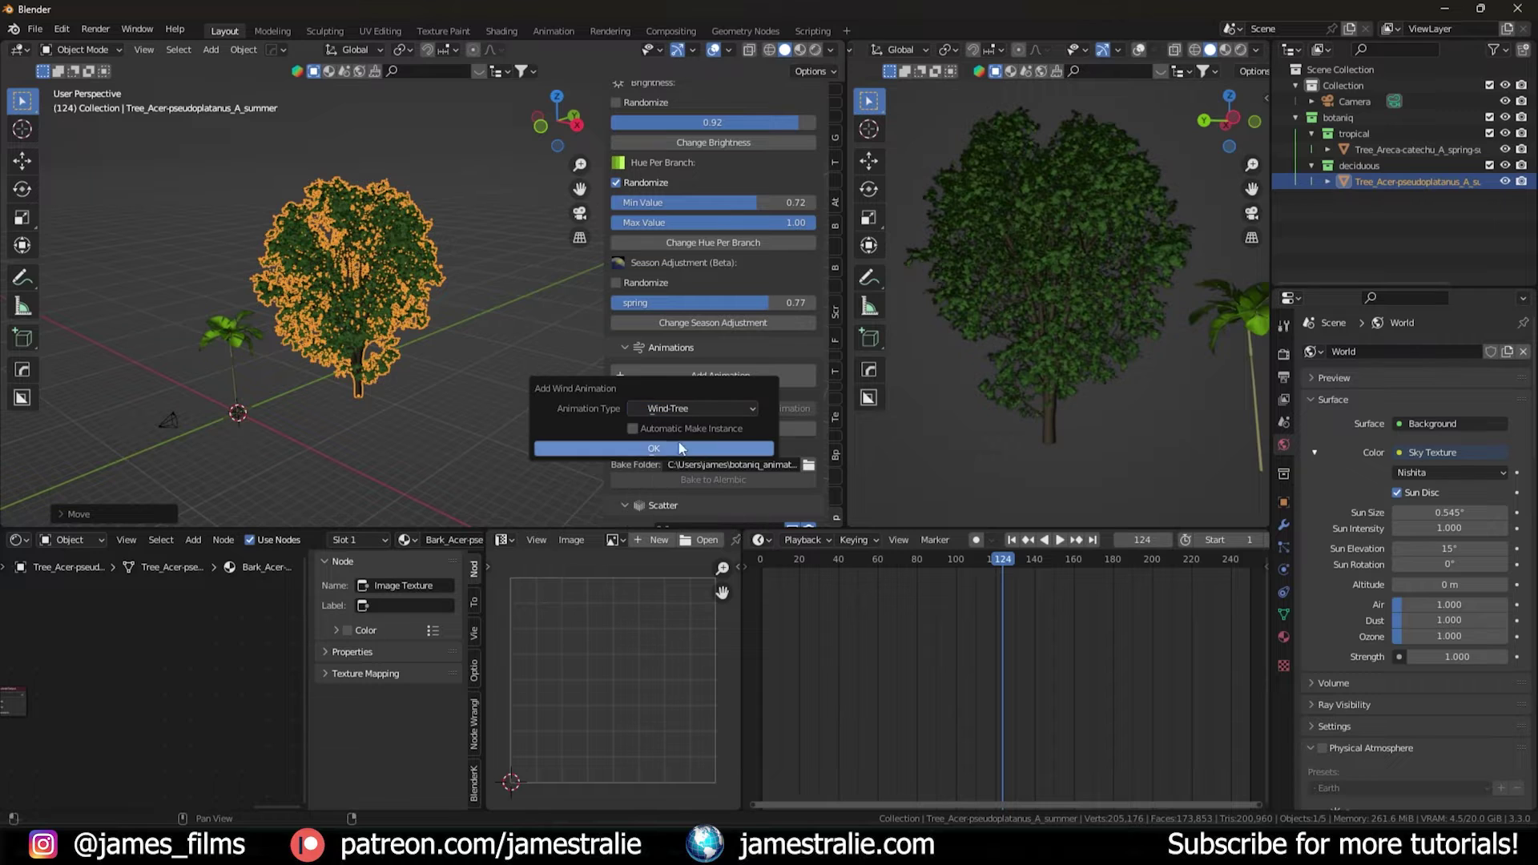
click(680, 449)
Play the wind animation from frame 1 and lower the bend_global strength to 0.300
scroll(666, 445, down, 8)
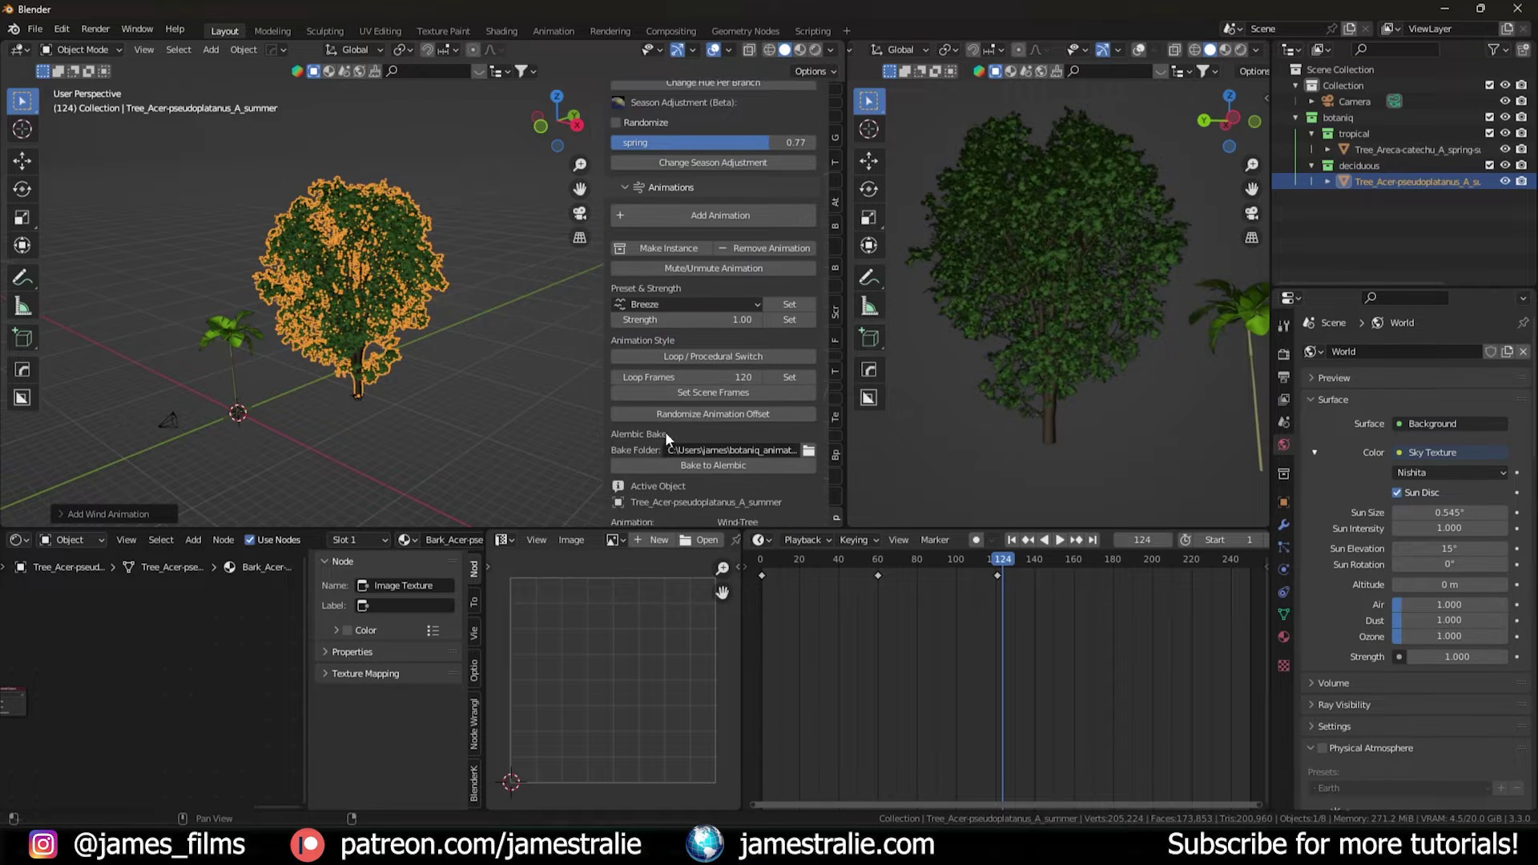
scroll(652, 398, down, 3)
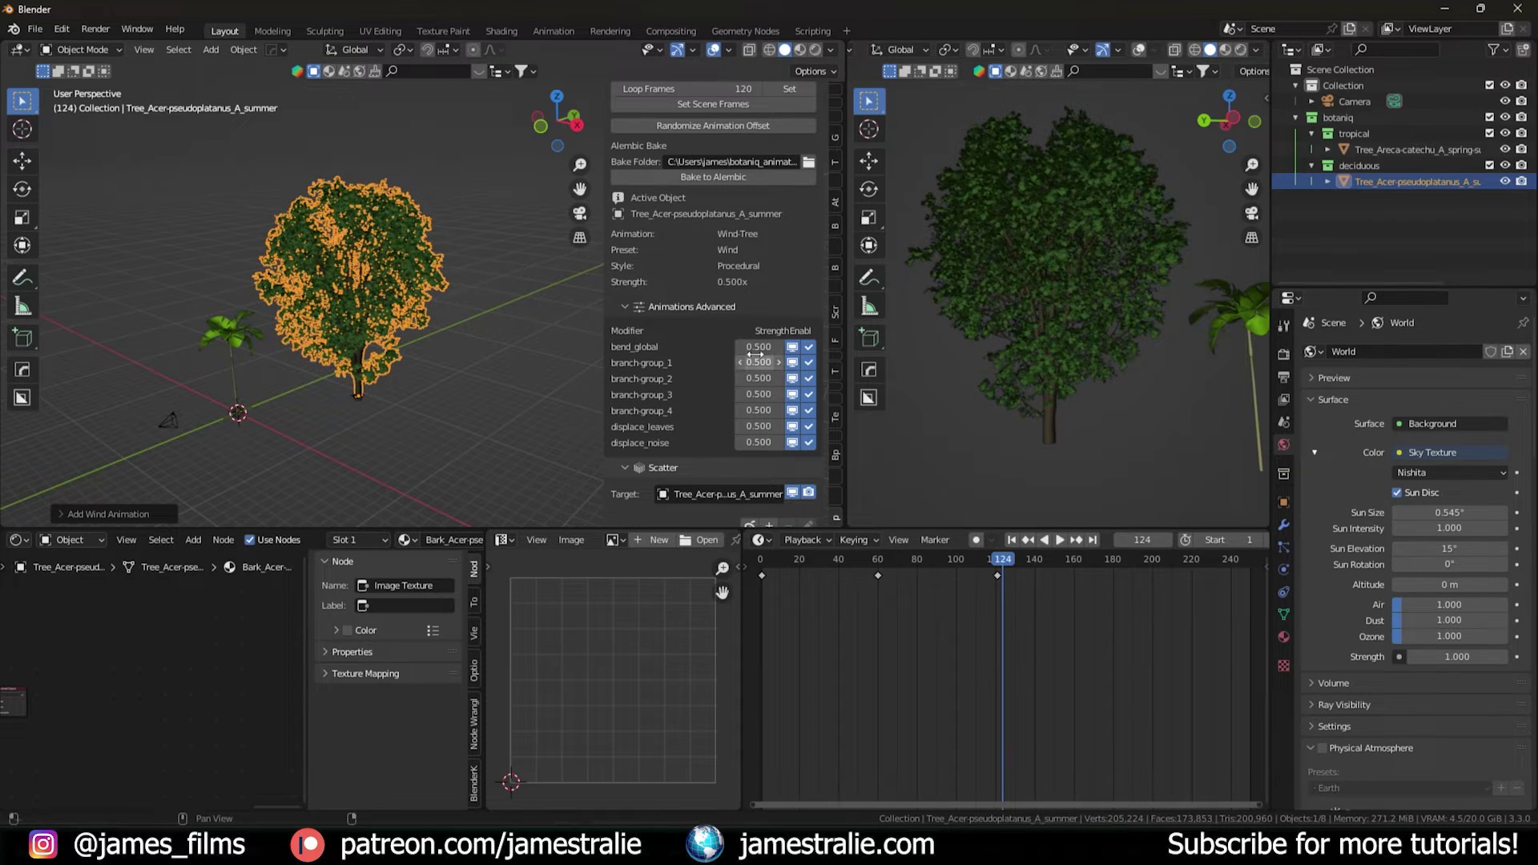
click(1011, 540)
key(space)
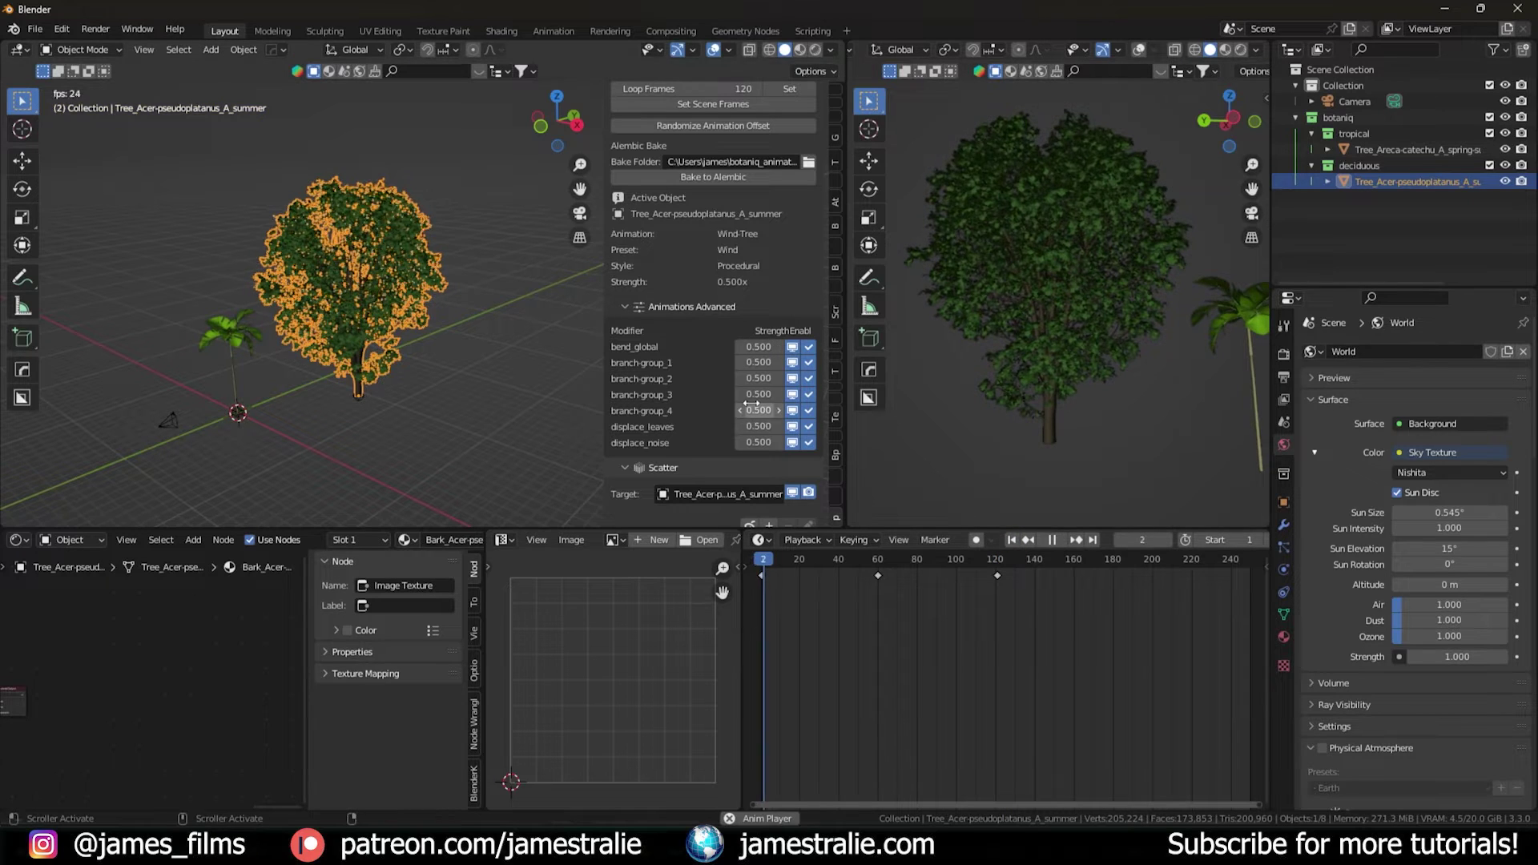
mouse_move(754, 346)
mouse_down()
mouse_move(625, 346)
mouse_move(801, 356)
mouse_move(751, 374)
mouse_move(725, 362)
mouse_move(773, 363)
mouse_move(753, 362)
mouse_up()
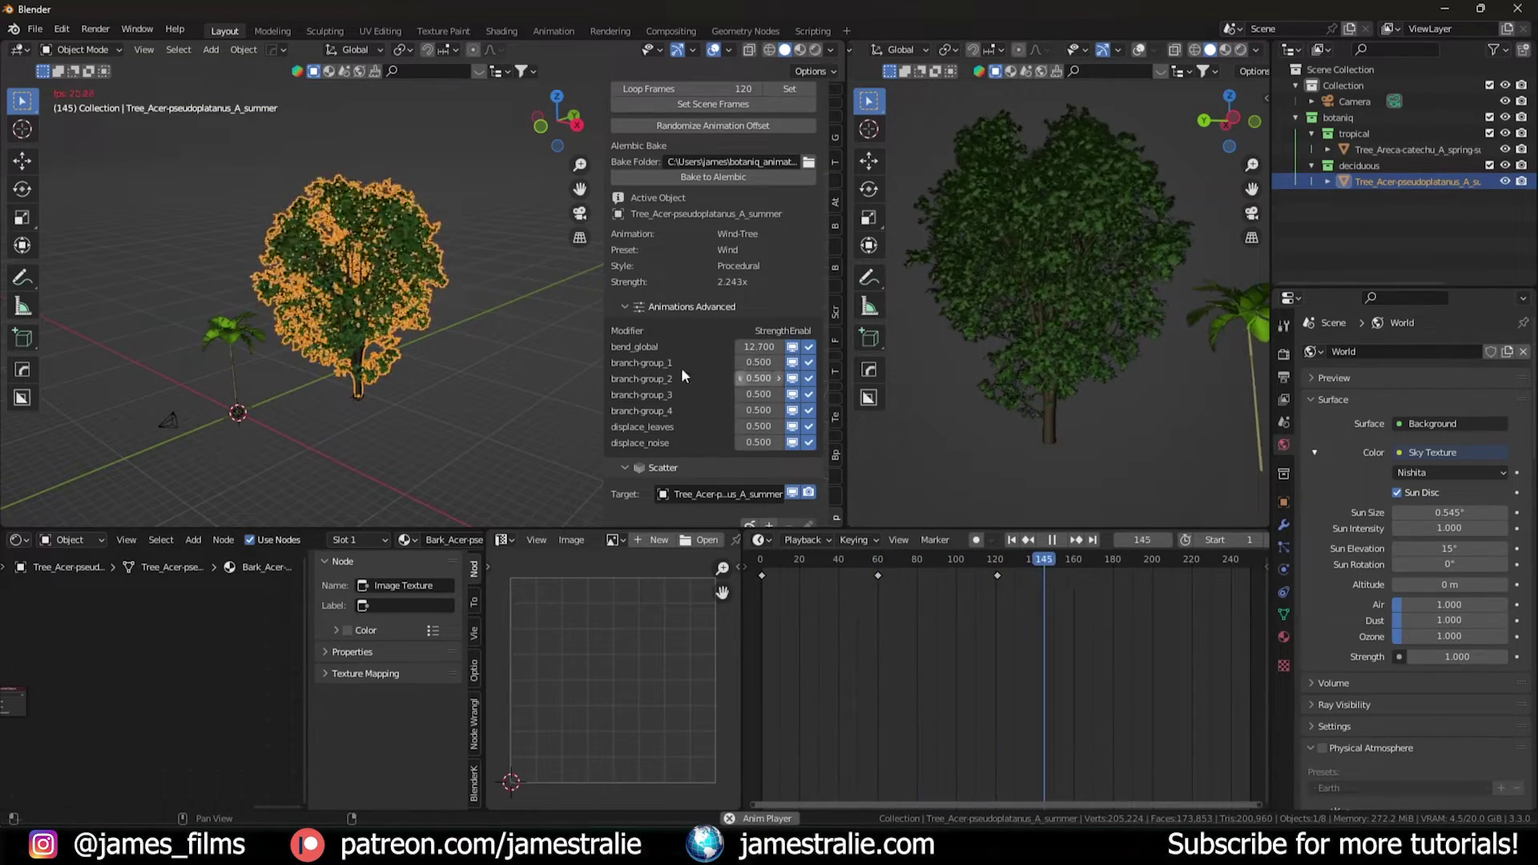
Bring up the Mute/Unmute Animation option for the maple's wind
scroll(705, 345, down, 5)
scroll(658, 321, up, 11)
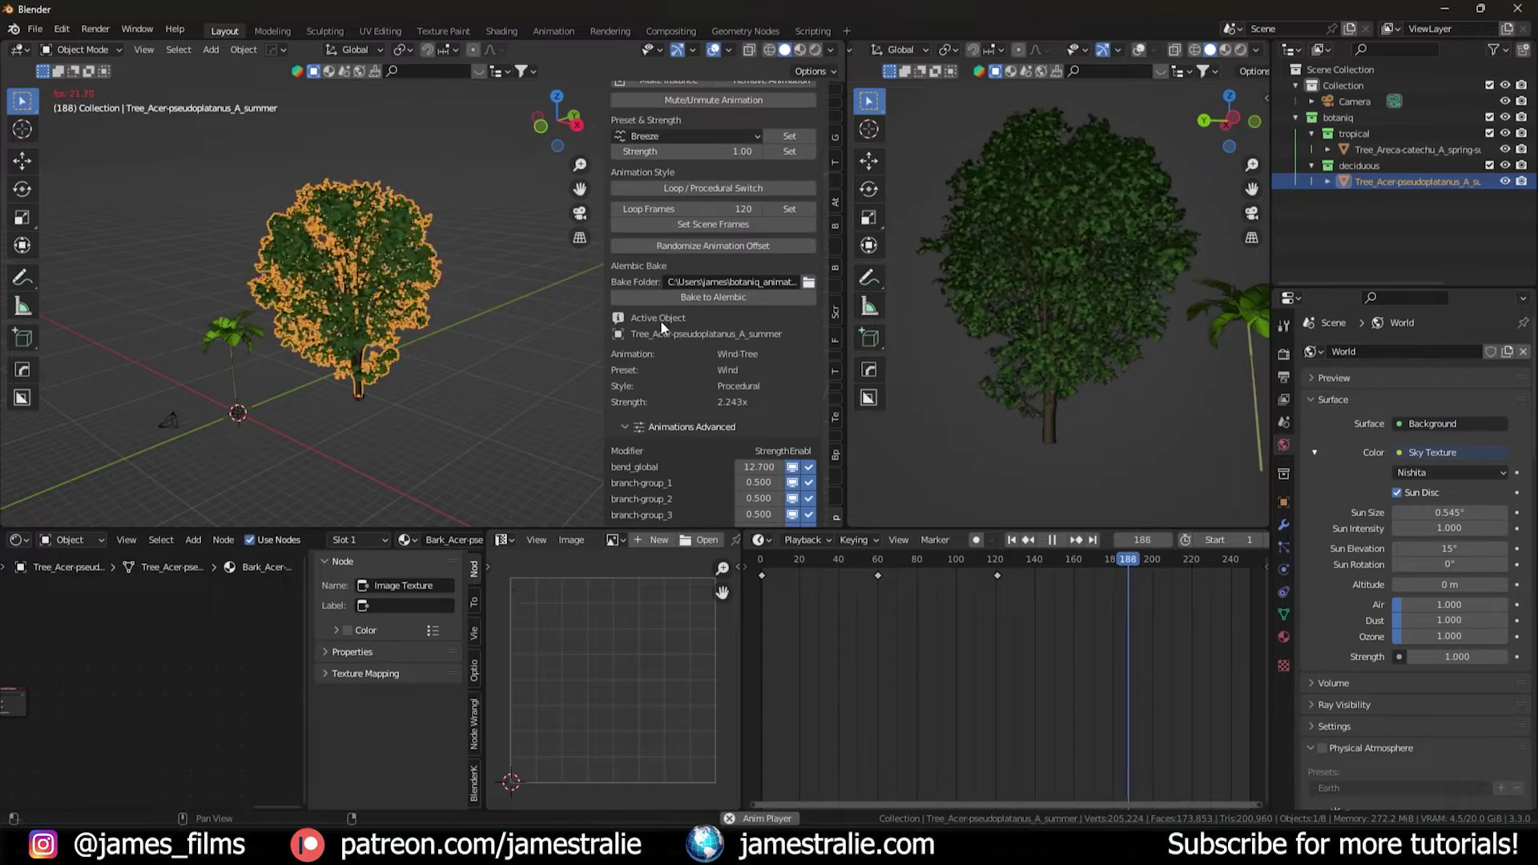
scroll(668, 320, up, 3)
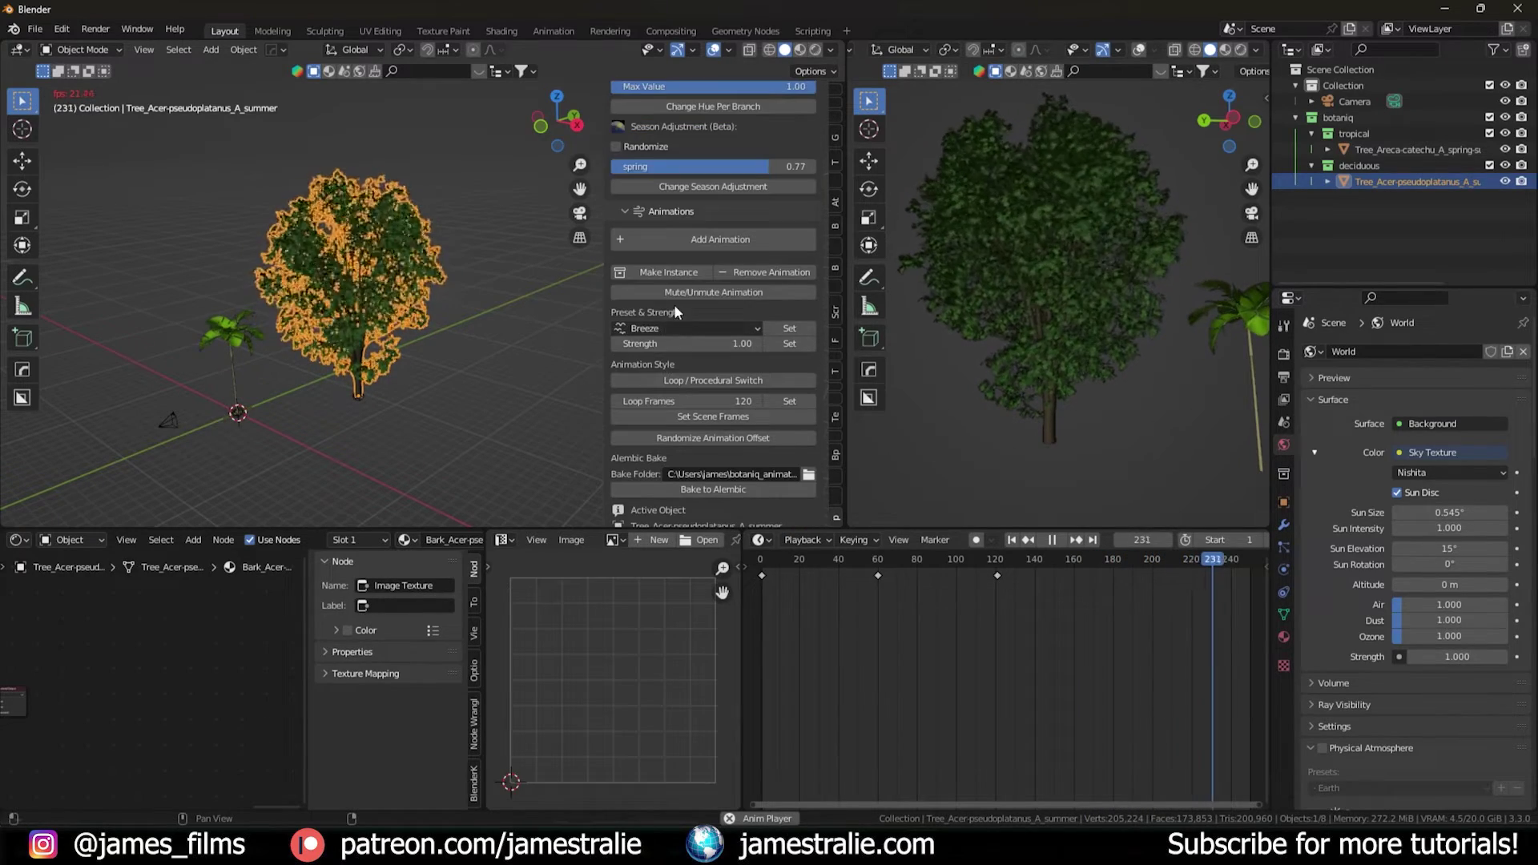
click(680, 295)
Mute the maple's wind animation, then unmute it again
click(678, 365)
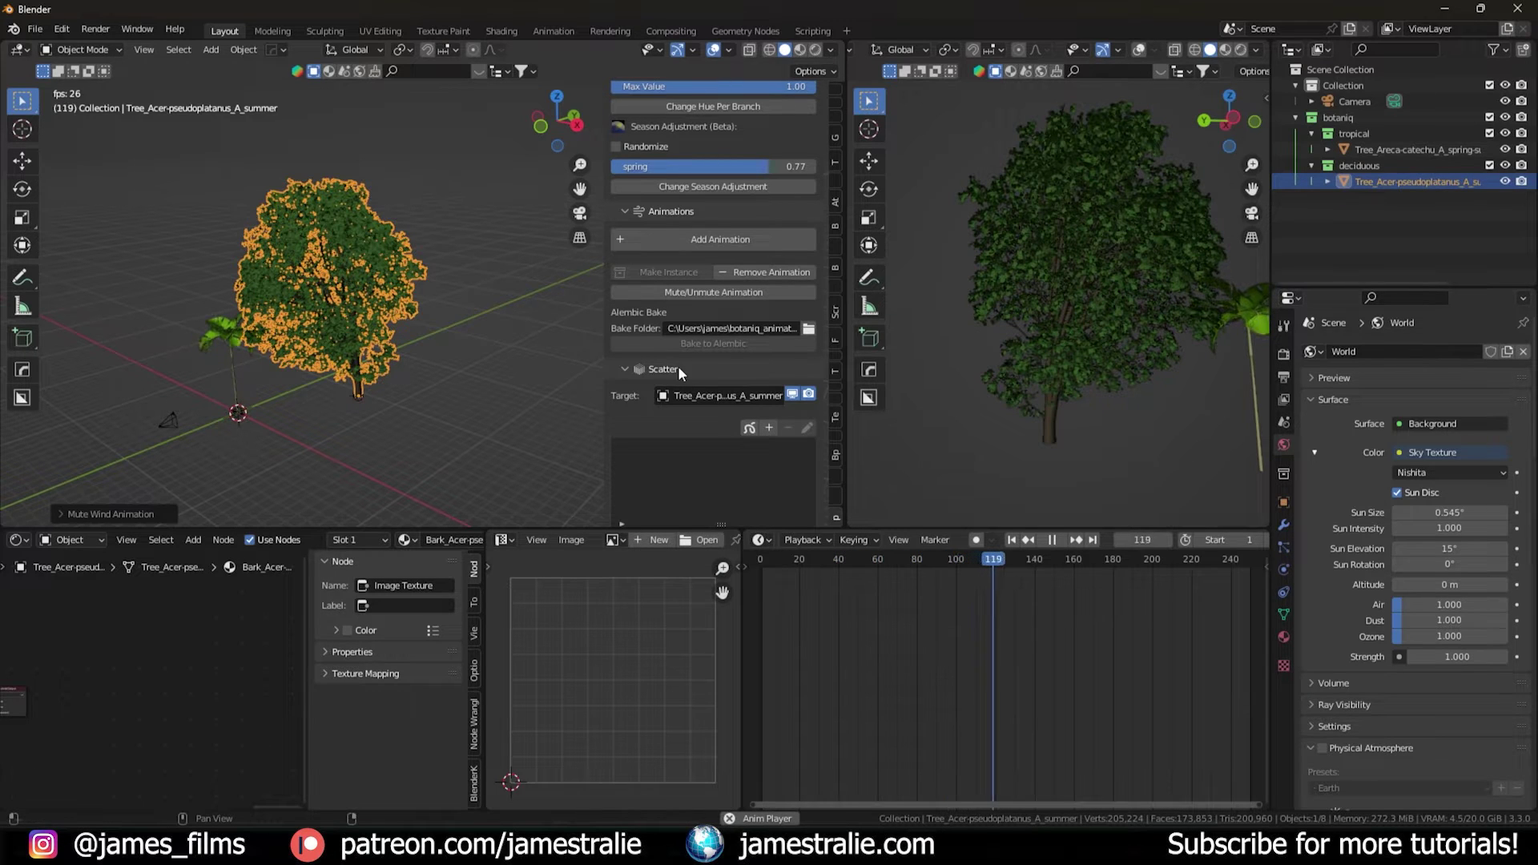
click(699, 294)
click(731, 327)
click(727, 366)
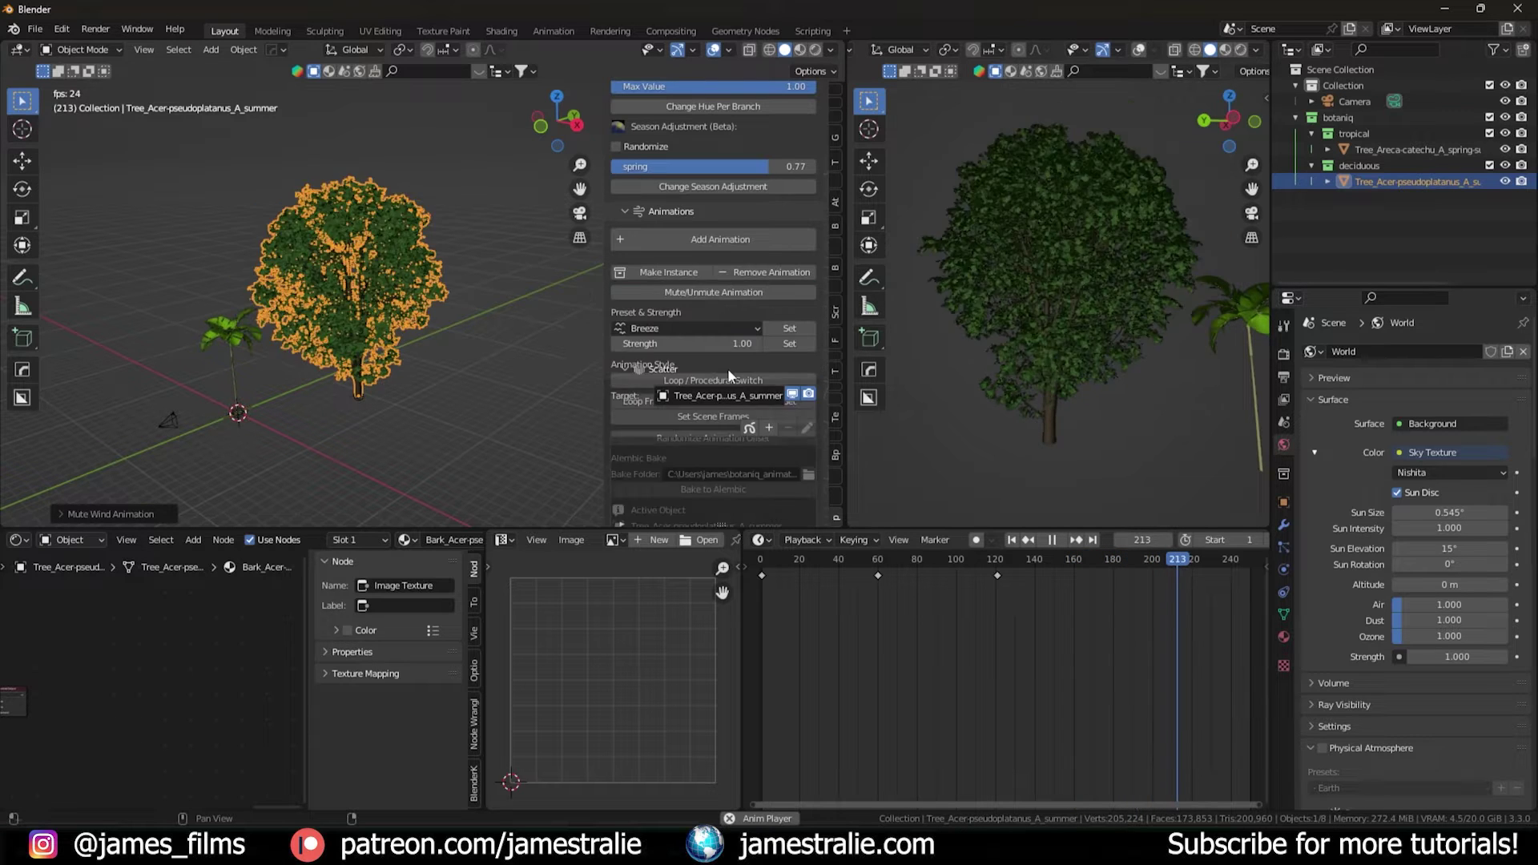
Stop playback back at frame 1 and deselect the maple tree
key(Escape)
scroll(380, 281, down, 3)
shift+middle_drag(379, 280, 277, 260)
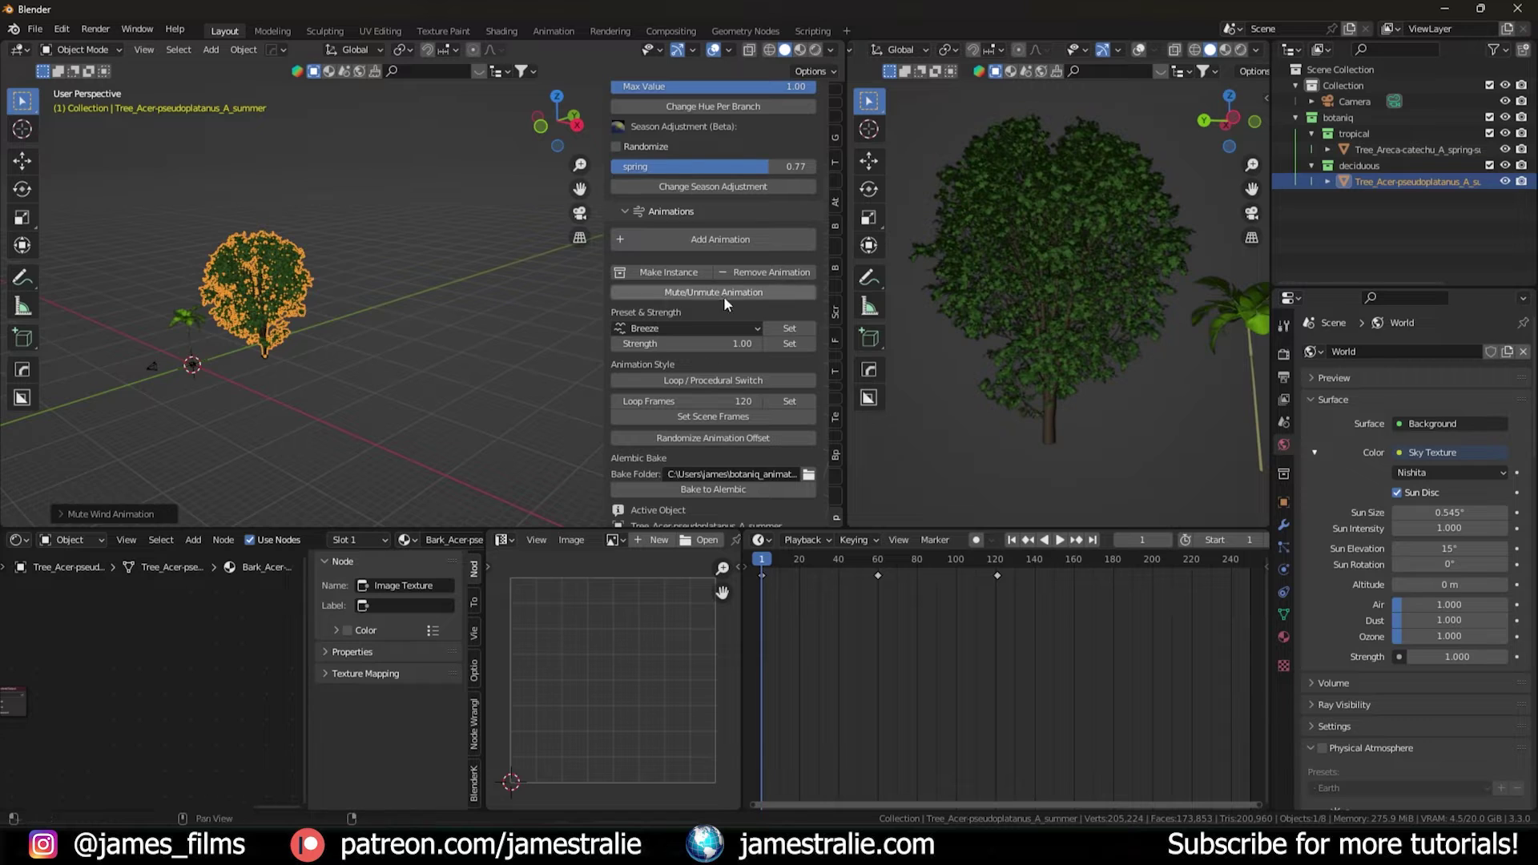
scroll(700, 197, up, 10)
scroll(694, 202, up, 4)
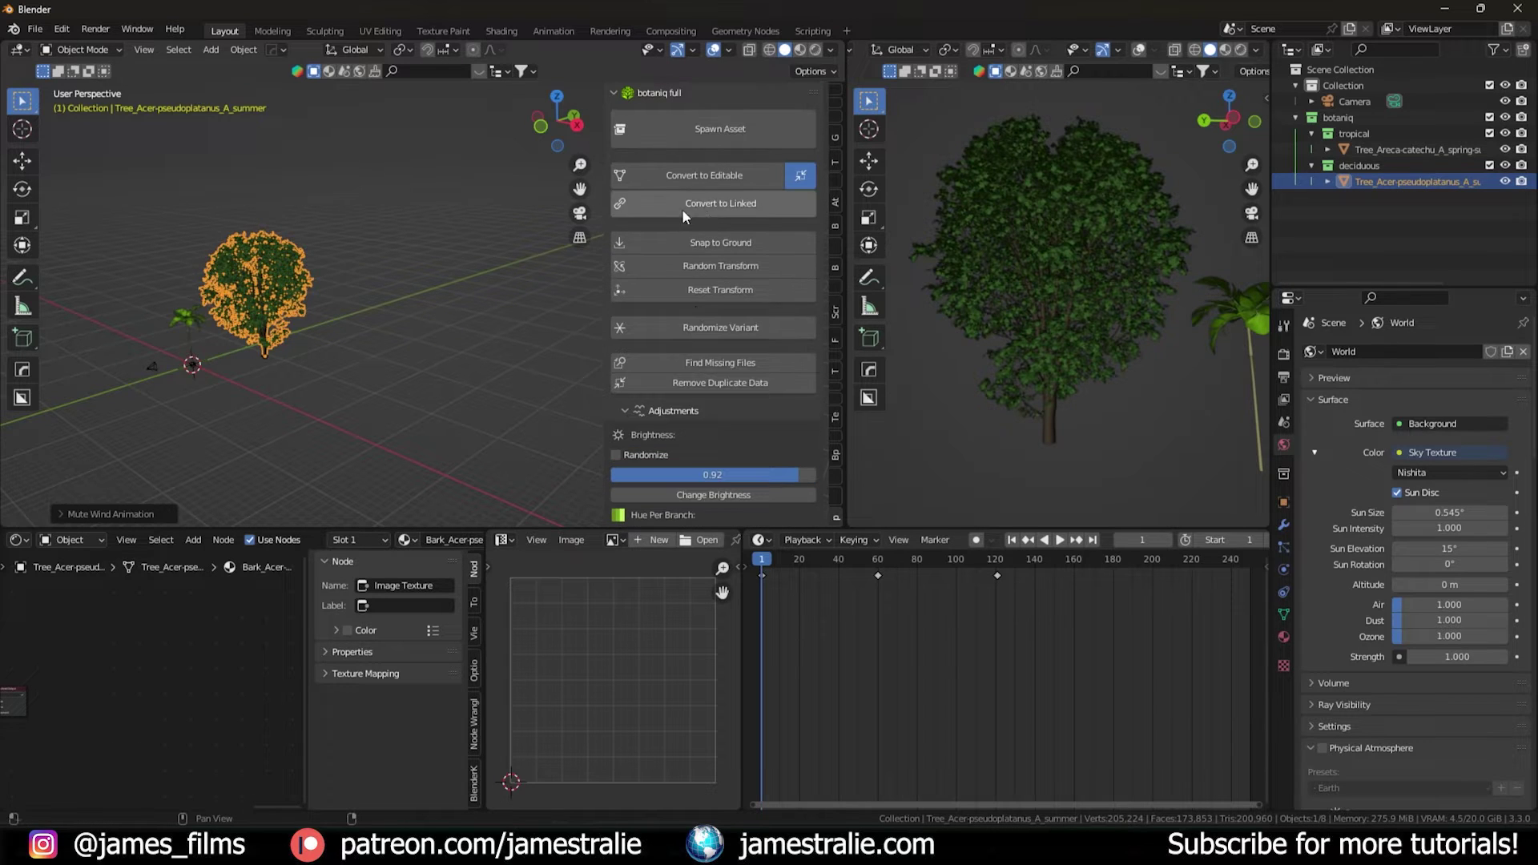
click(343, 298)
shift+middle_drag(362, 248, 294, 255)
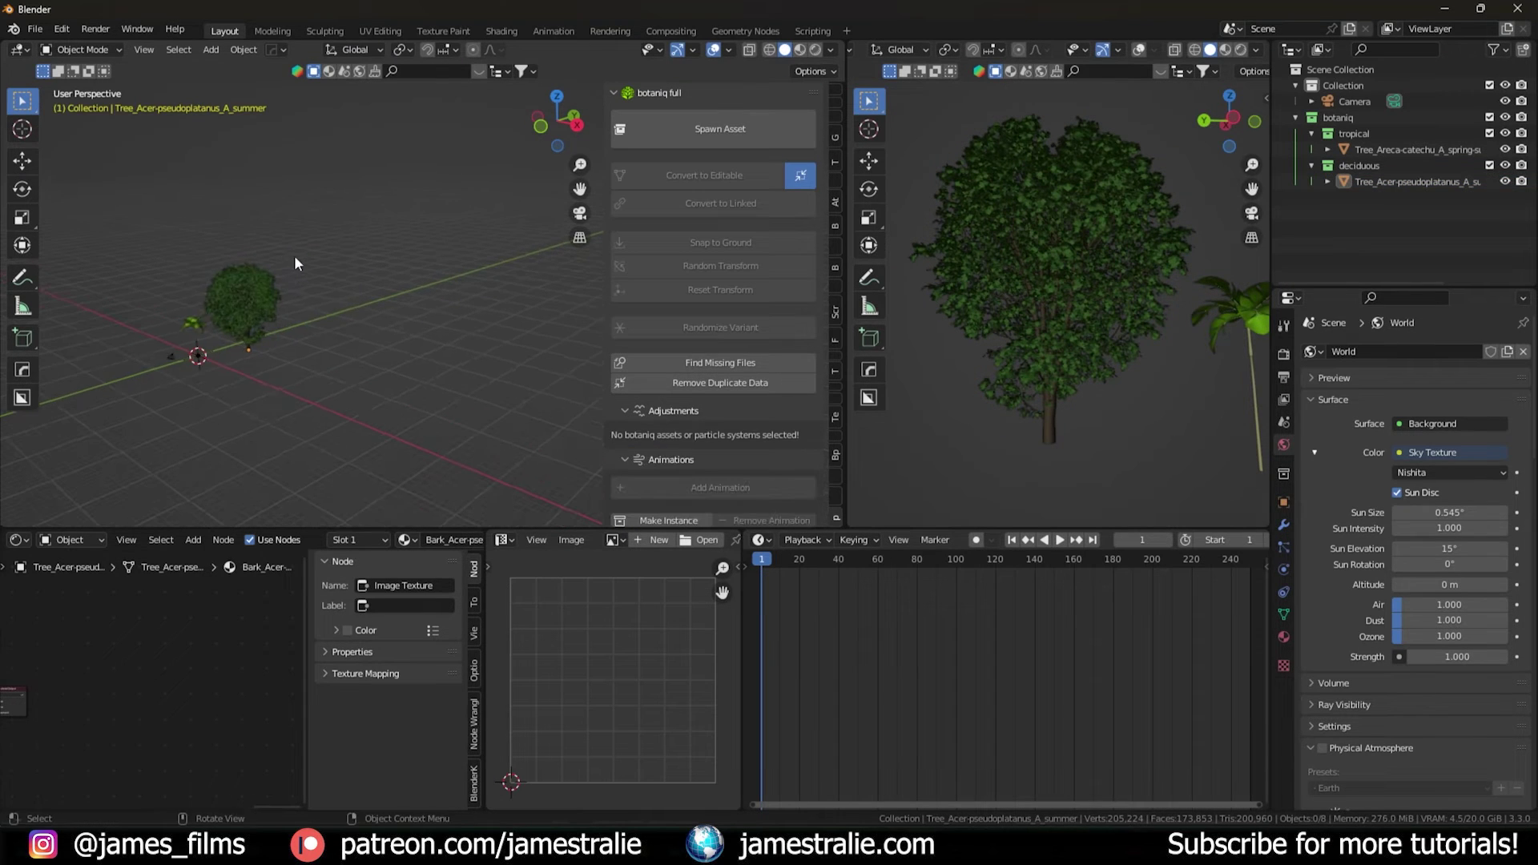
Add a plane and scale it up 10 times in Edit Mode
key(shift+a)
mouse_move(295, 253)
click(385, 257)
key(Tab)
text(s10)
key(Return)
Subdivide the plane with 20 cuts and return to Object Mode
scroll(313, 337, down, 3)
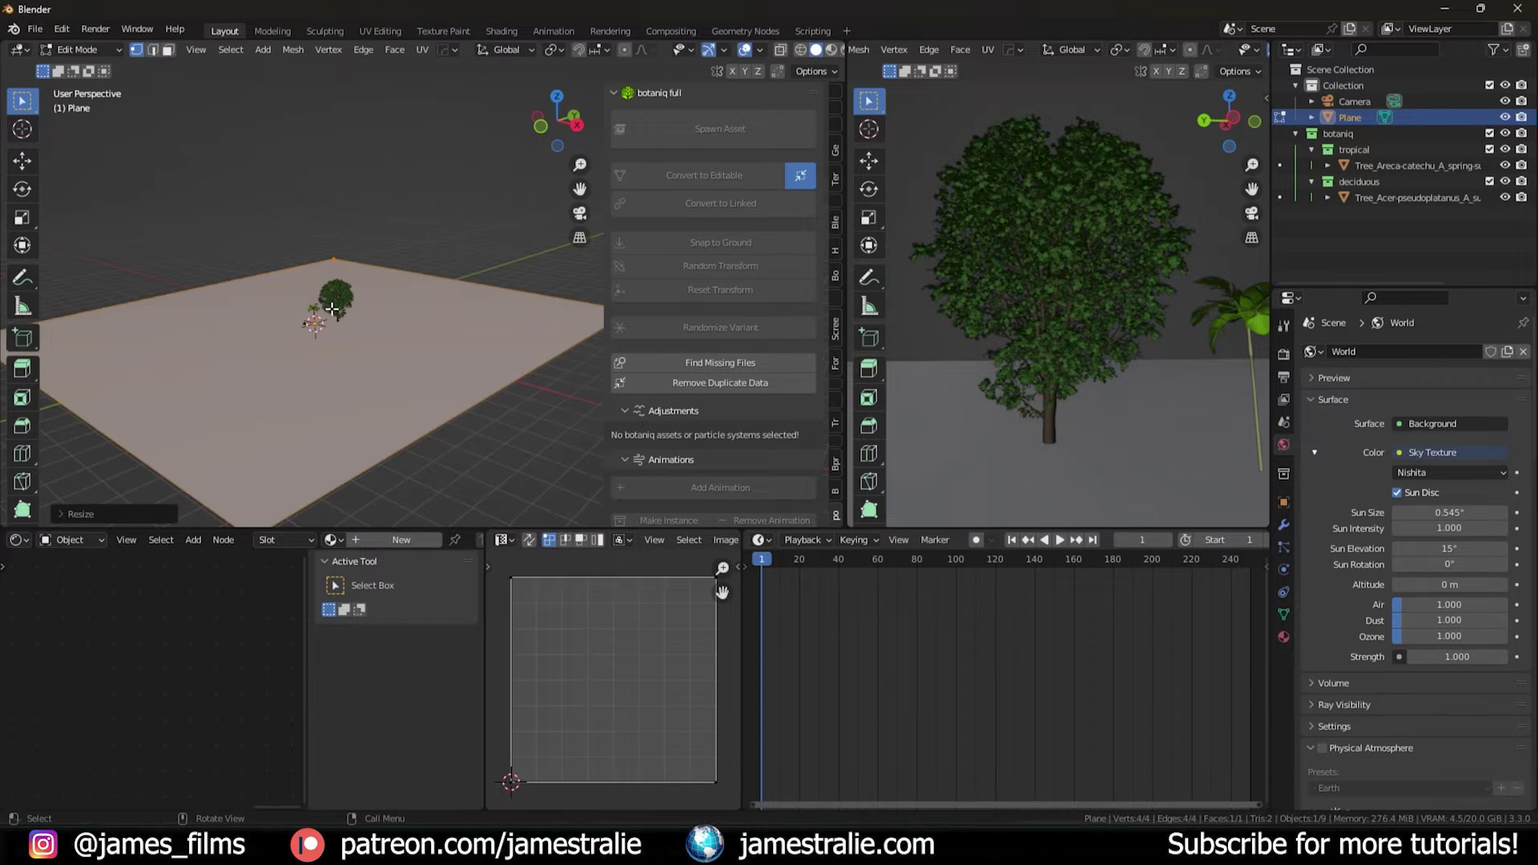
right_click(298, 435)
click(290, 451)
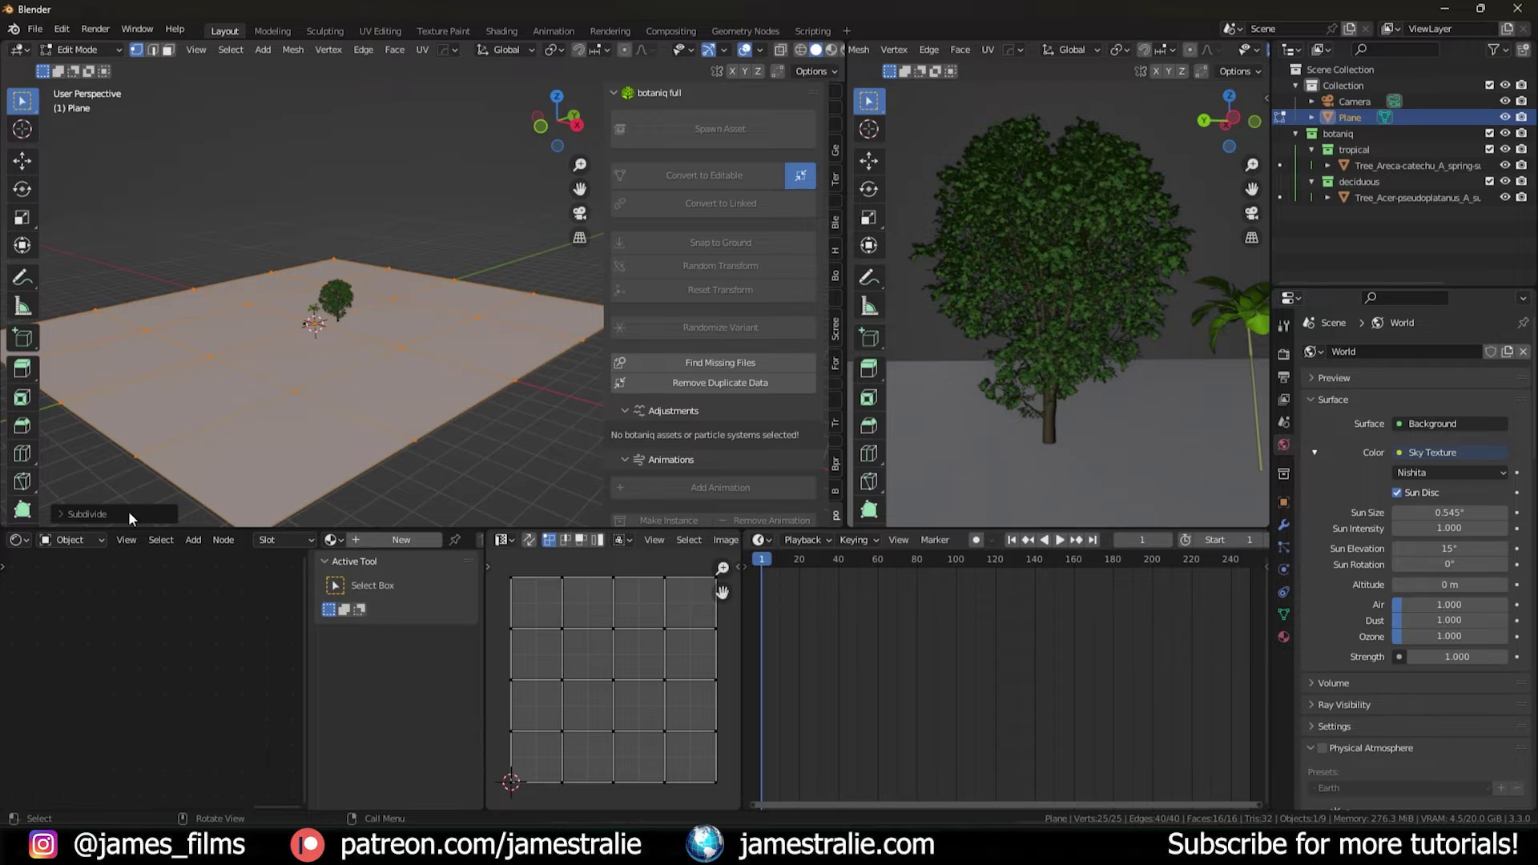
click(129, 514)
click(209, 405)
text(20)
key(Return)
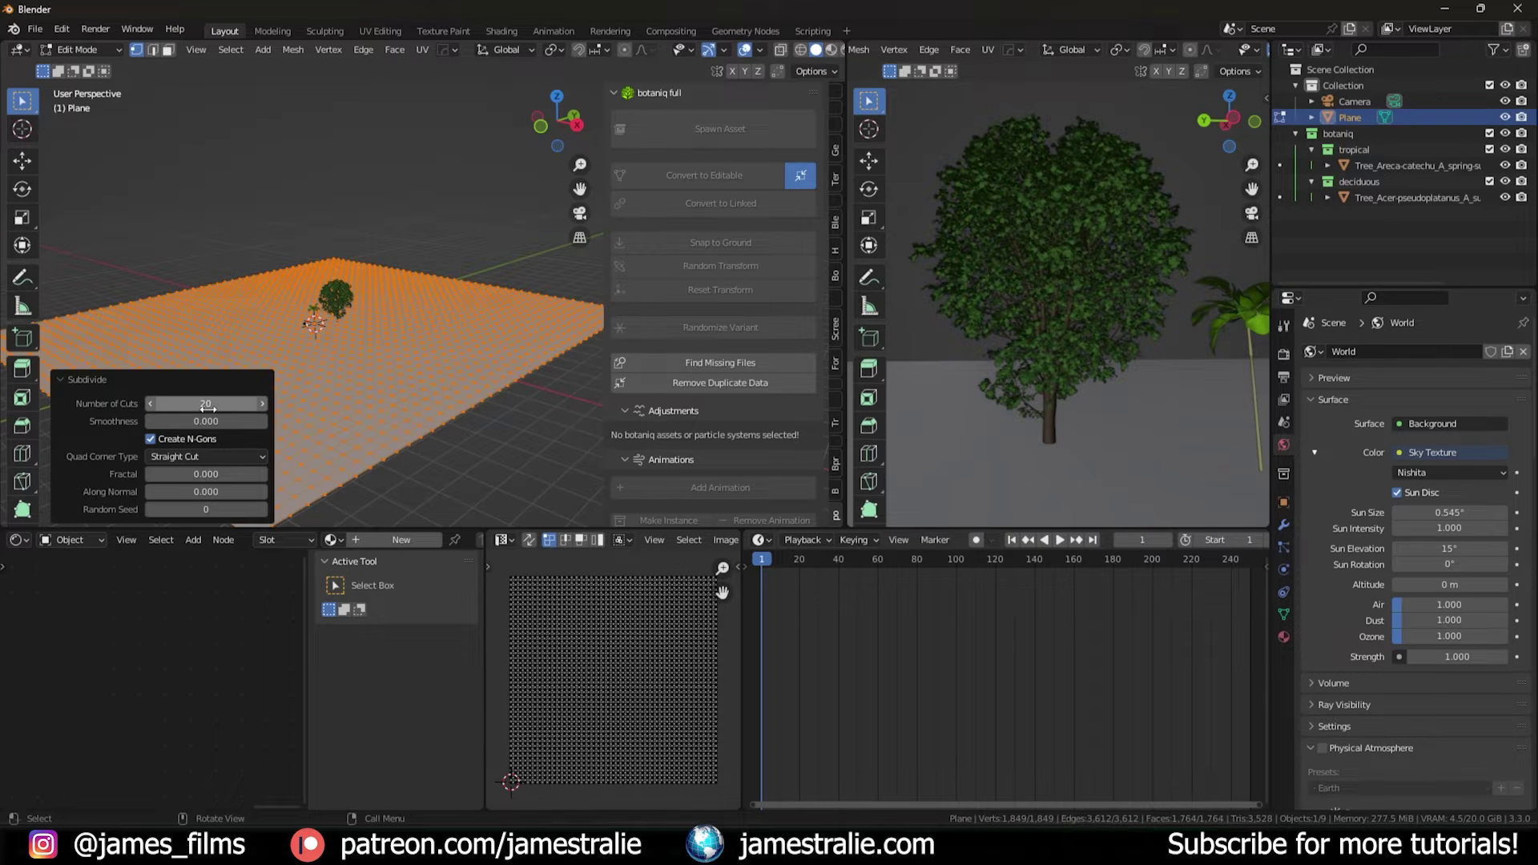
key(Tab)
middle_drag(423, 362, 423, 298)
scroll(636, 361, down, 10)
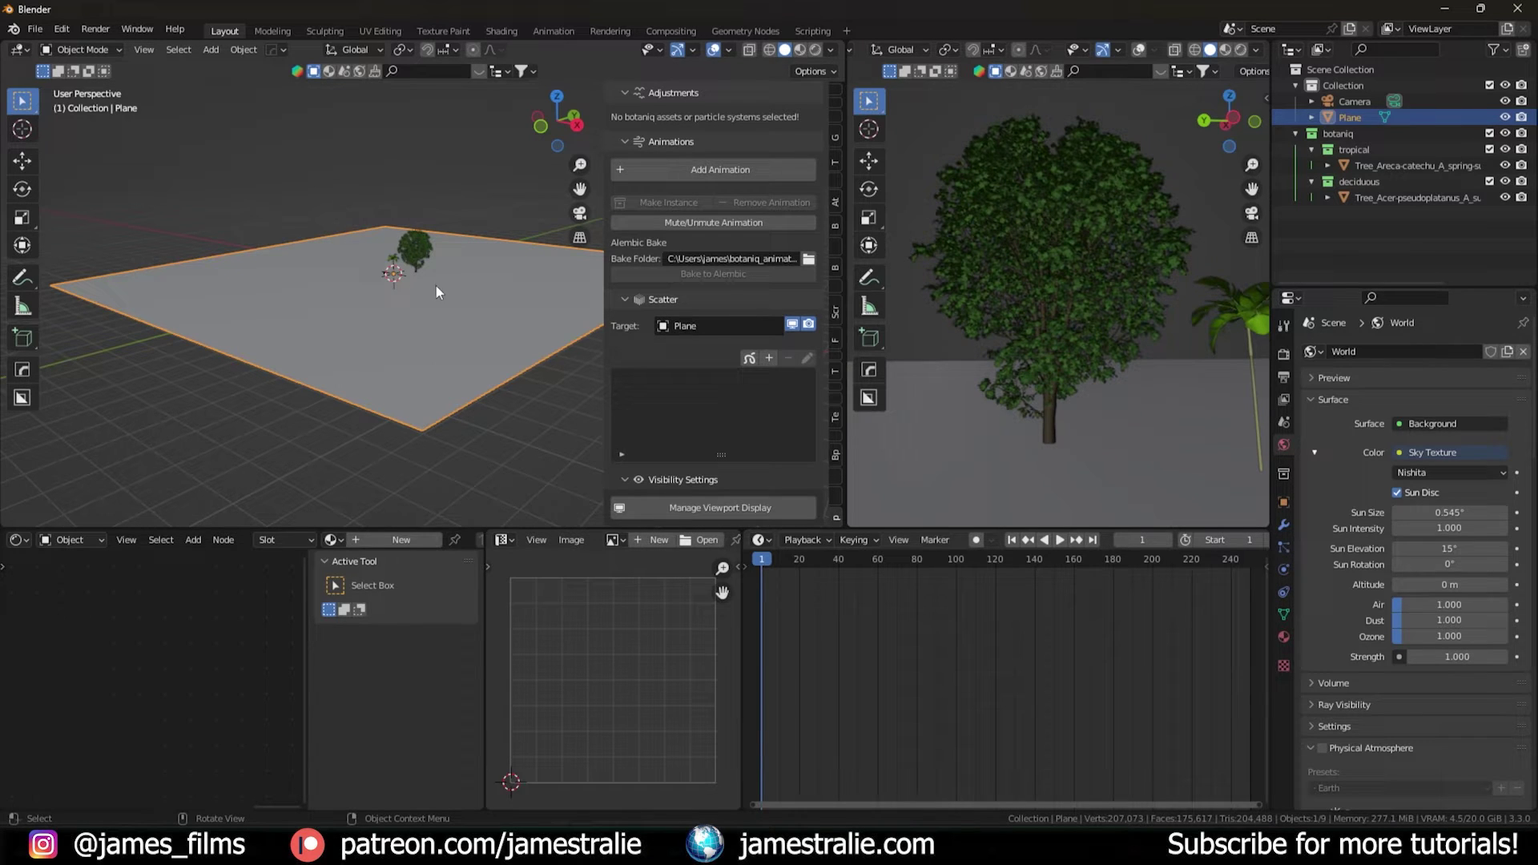
Add a botaniq scatter system to the plane and browse the flowers category thumbnails
click(768, 359)
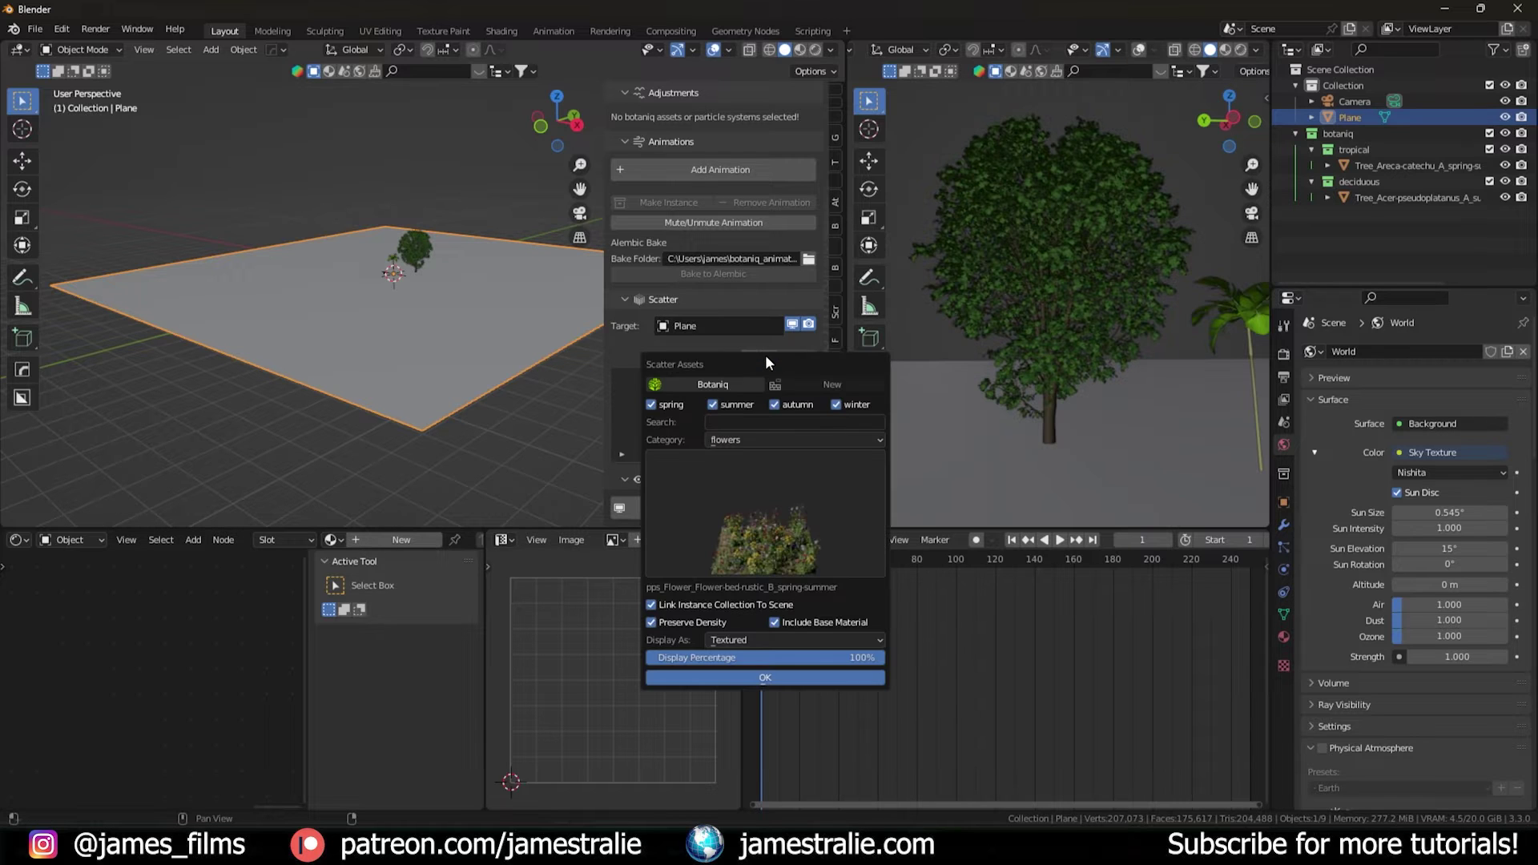
click(738, 442)
click(738, 444)
click(739, 486)
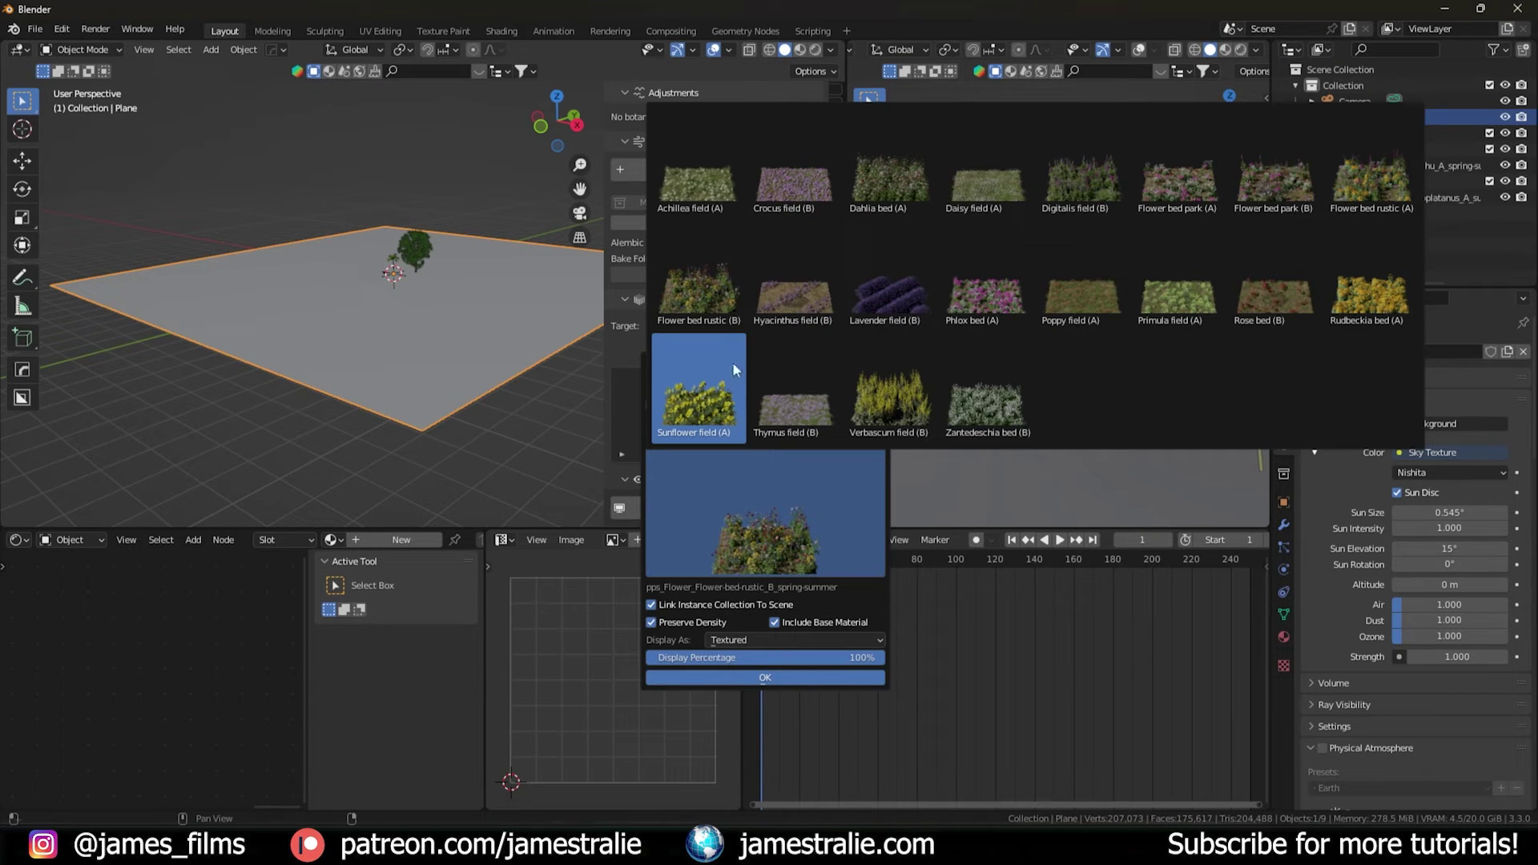
Browse forest-floor assets, trying Coniferous (B), then browse the grass assets
click(791, 439)
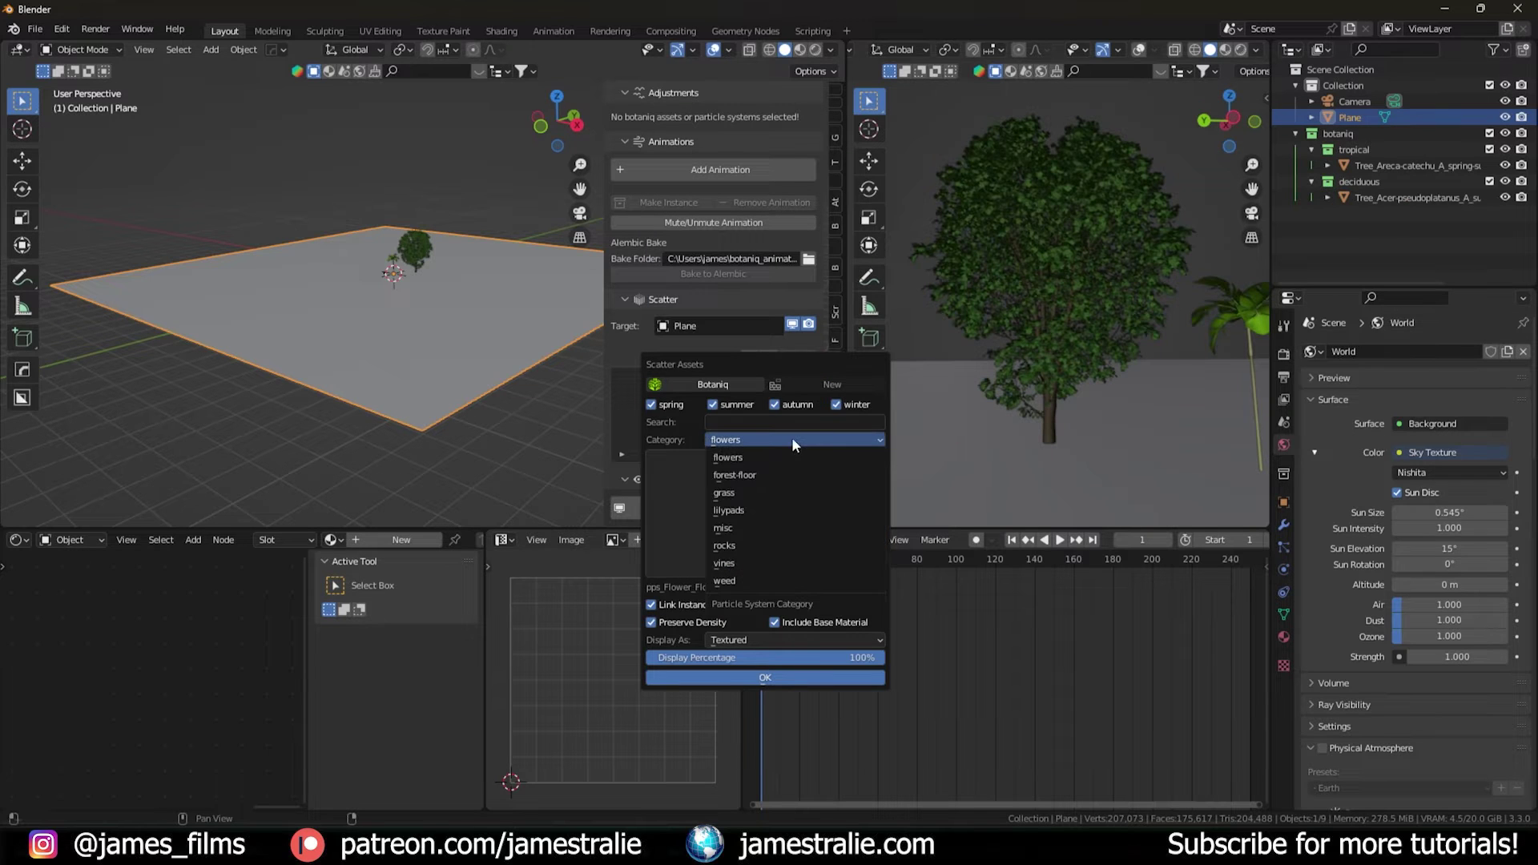
click(777, 475)
click(767, 506)
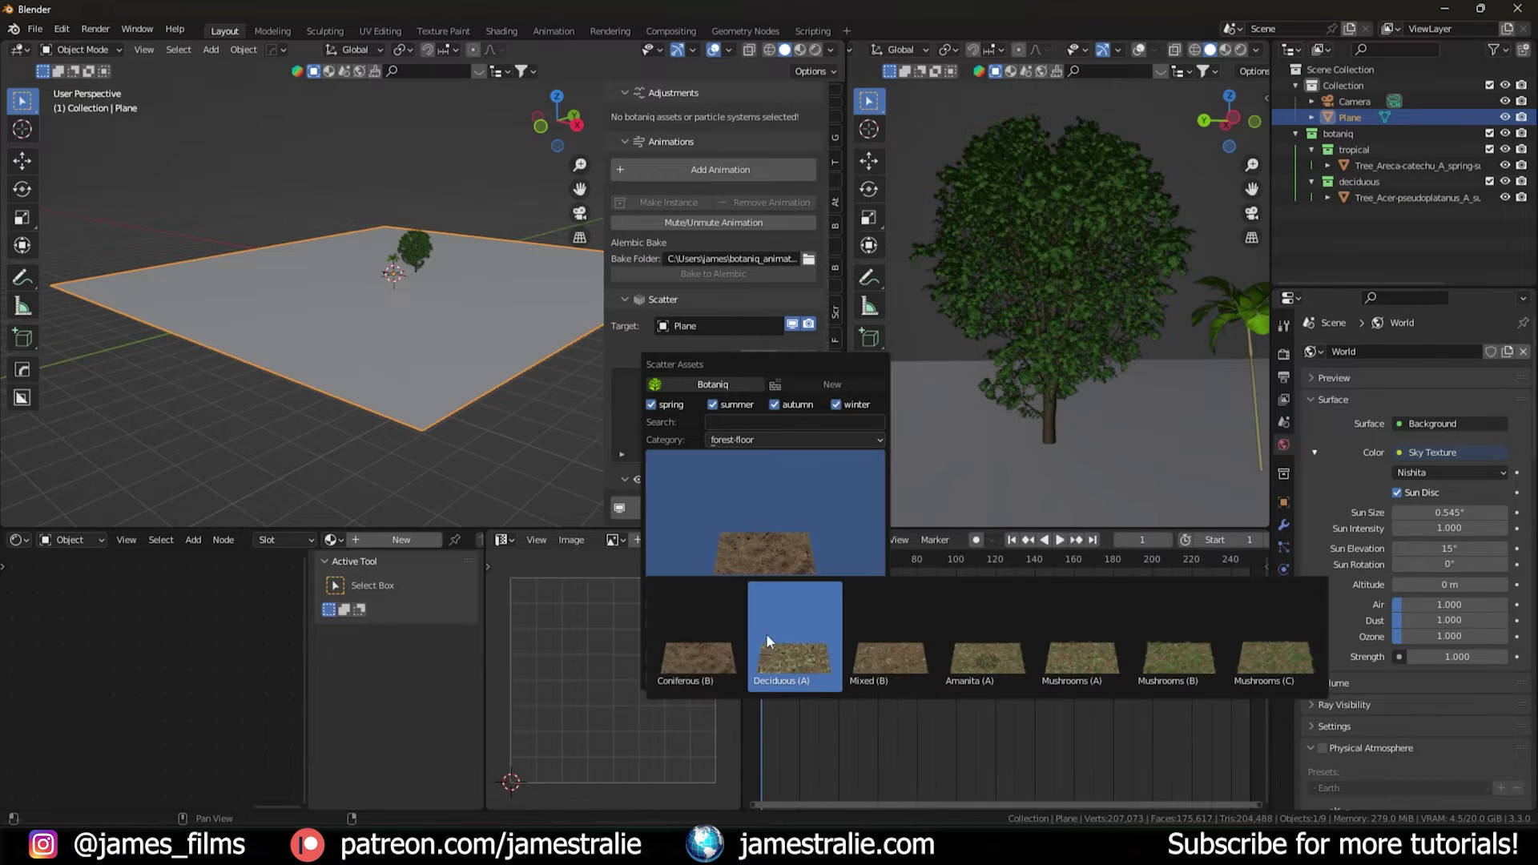
click(696, 657)
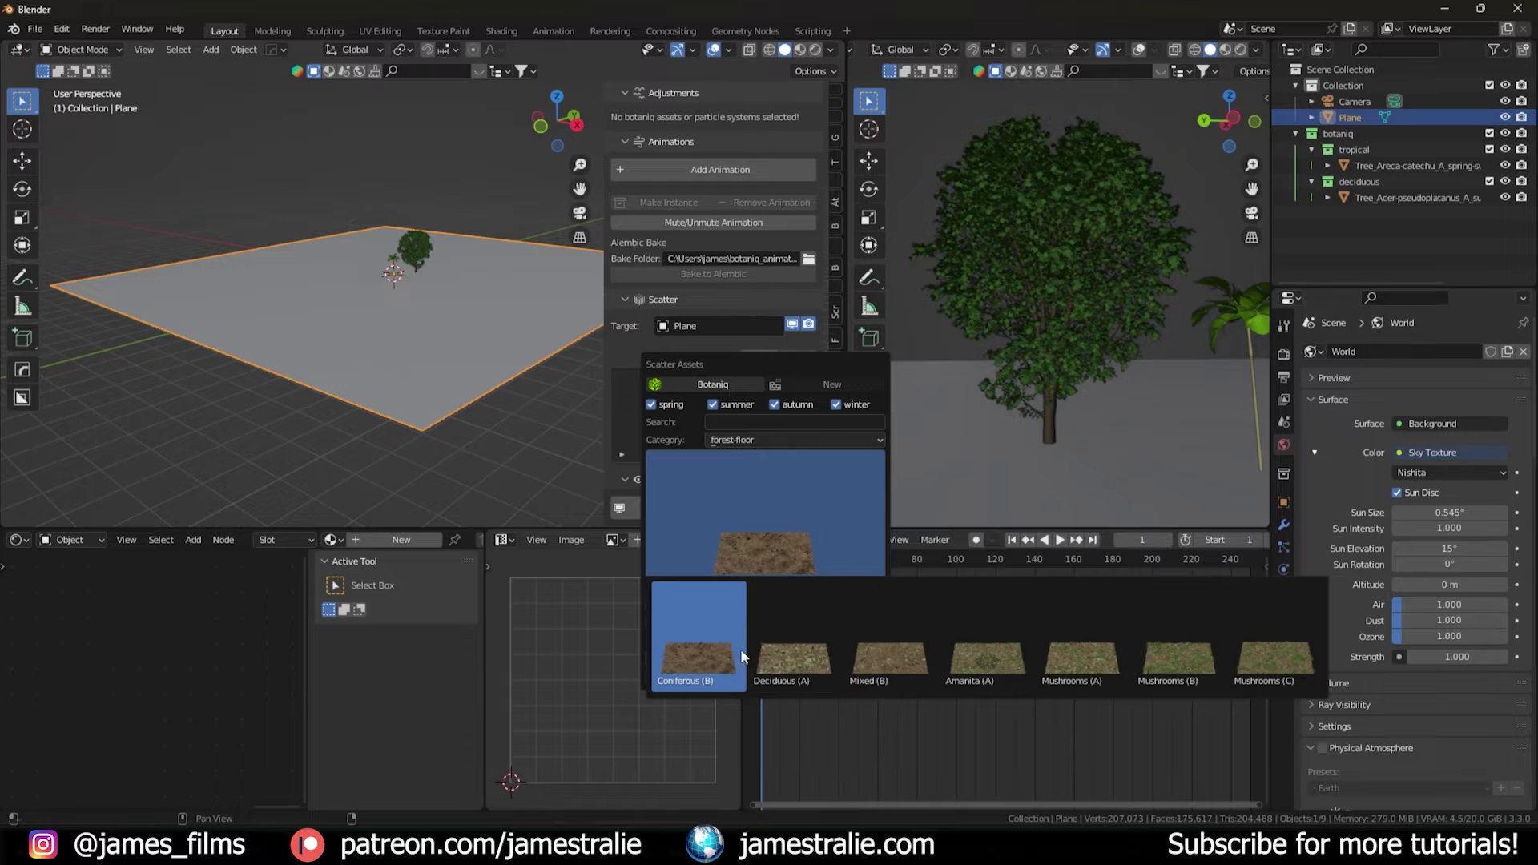
click(767, 440)
click(759, 491)
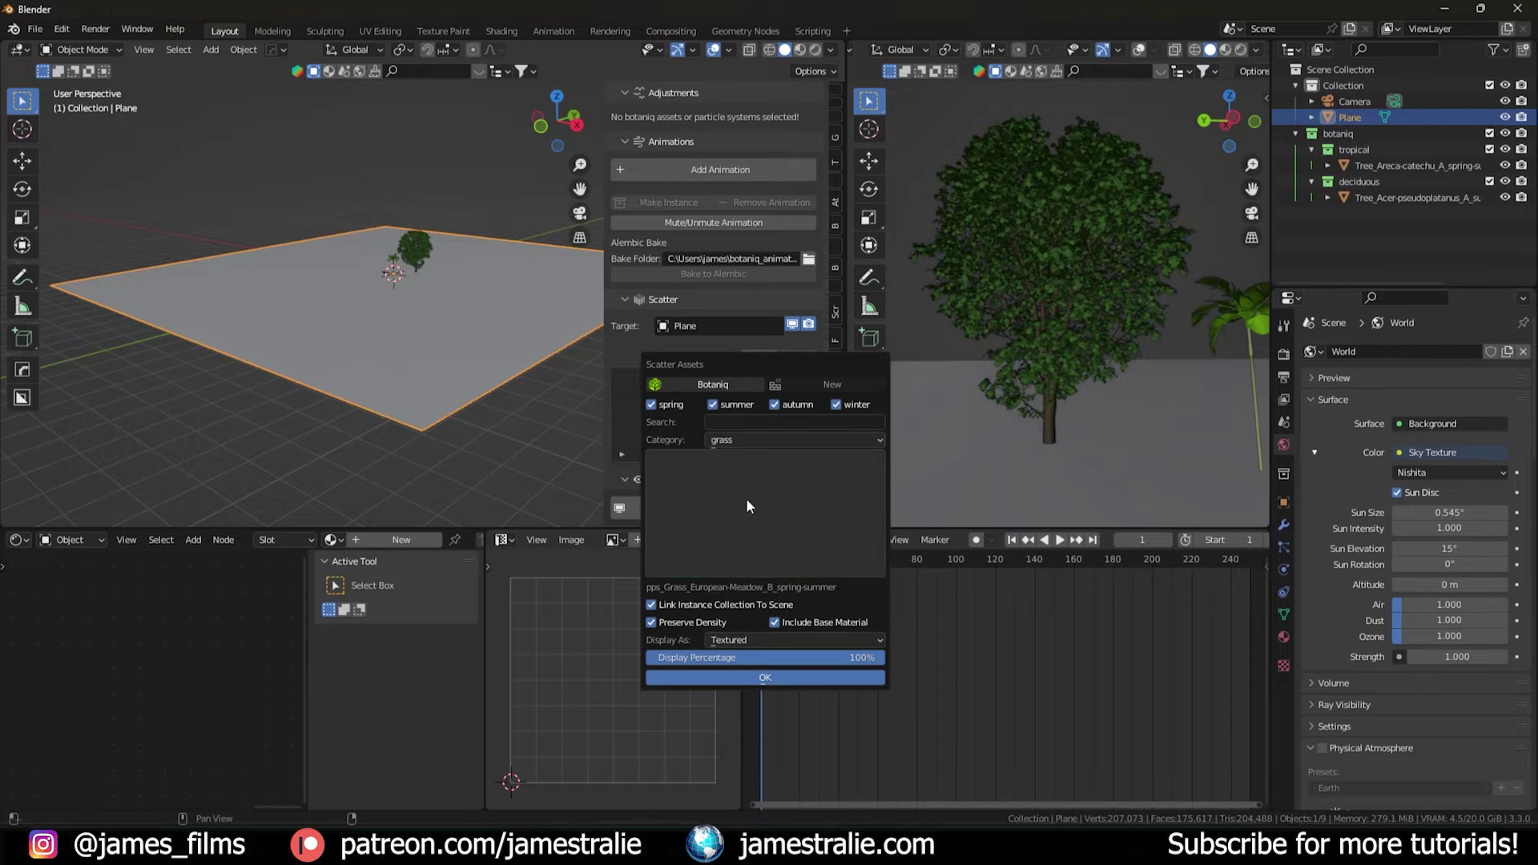
click(732, 522)
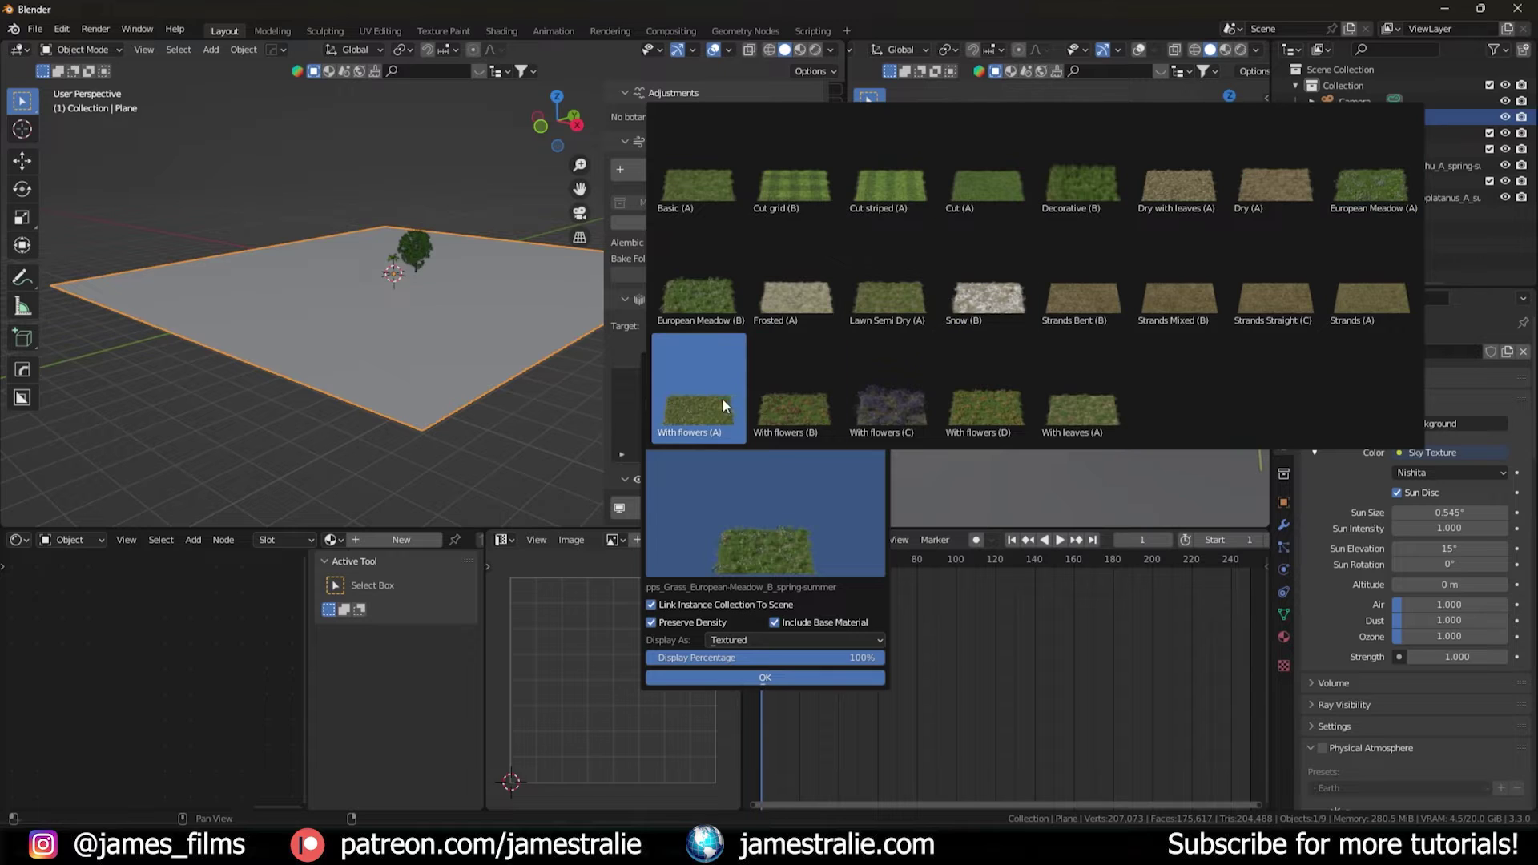
Look through the lilypads and misc categories, trying a Fallen Leaves asset
click(767, 440)
click(774, 511)
click(774, 511)
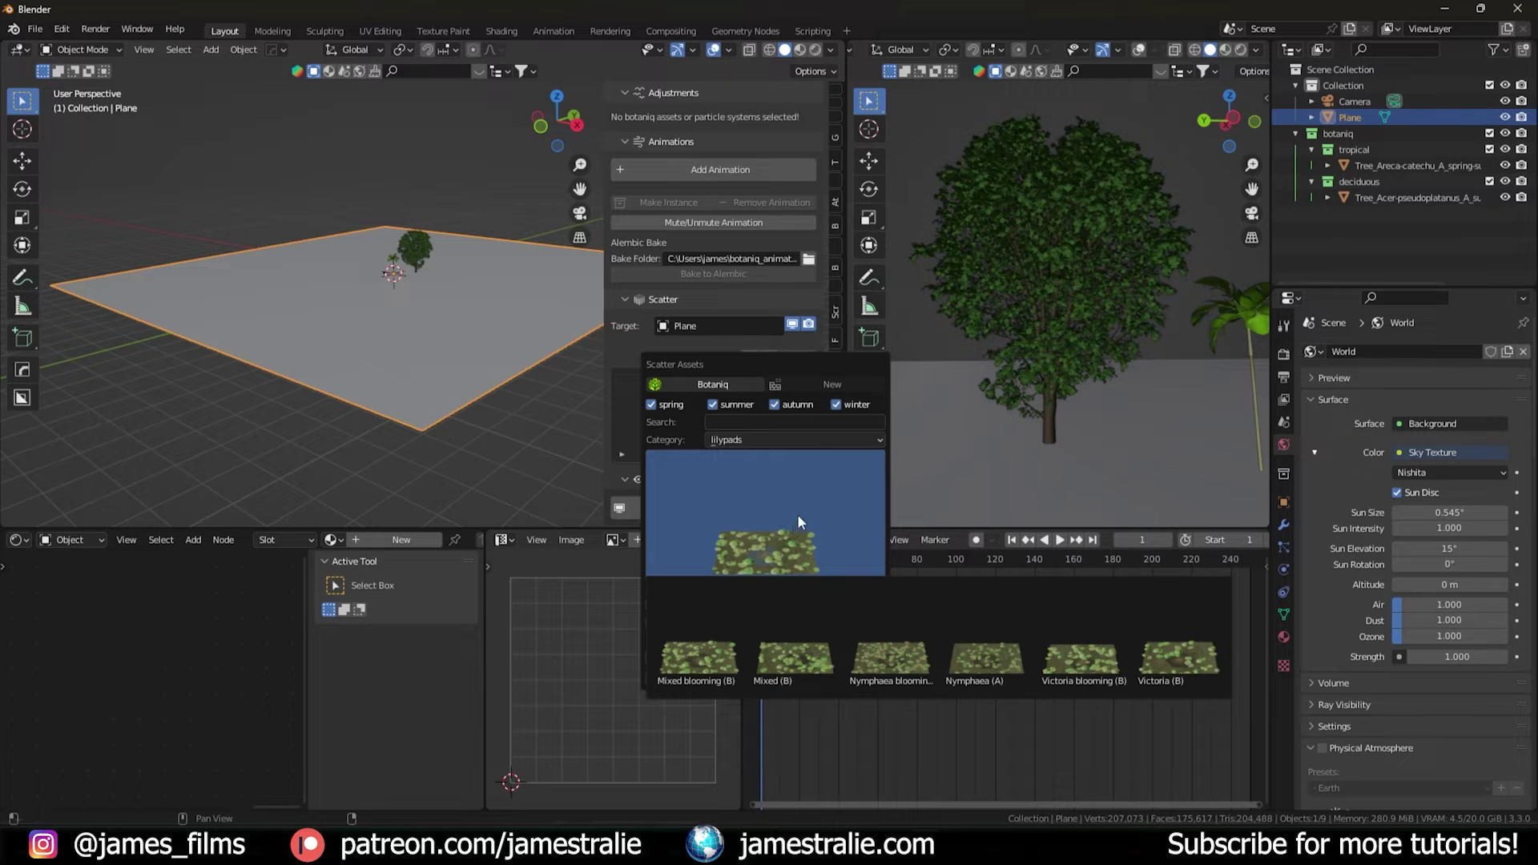
click(830, 434)
click(832, 438)
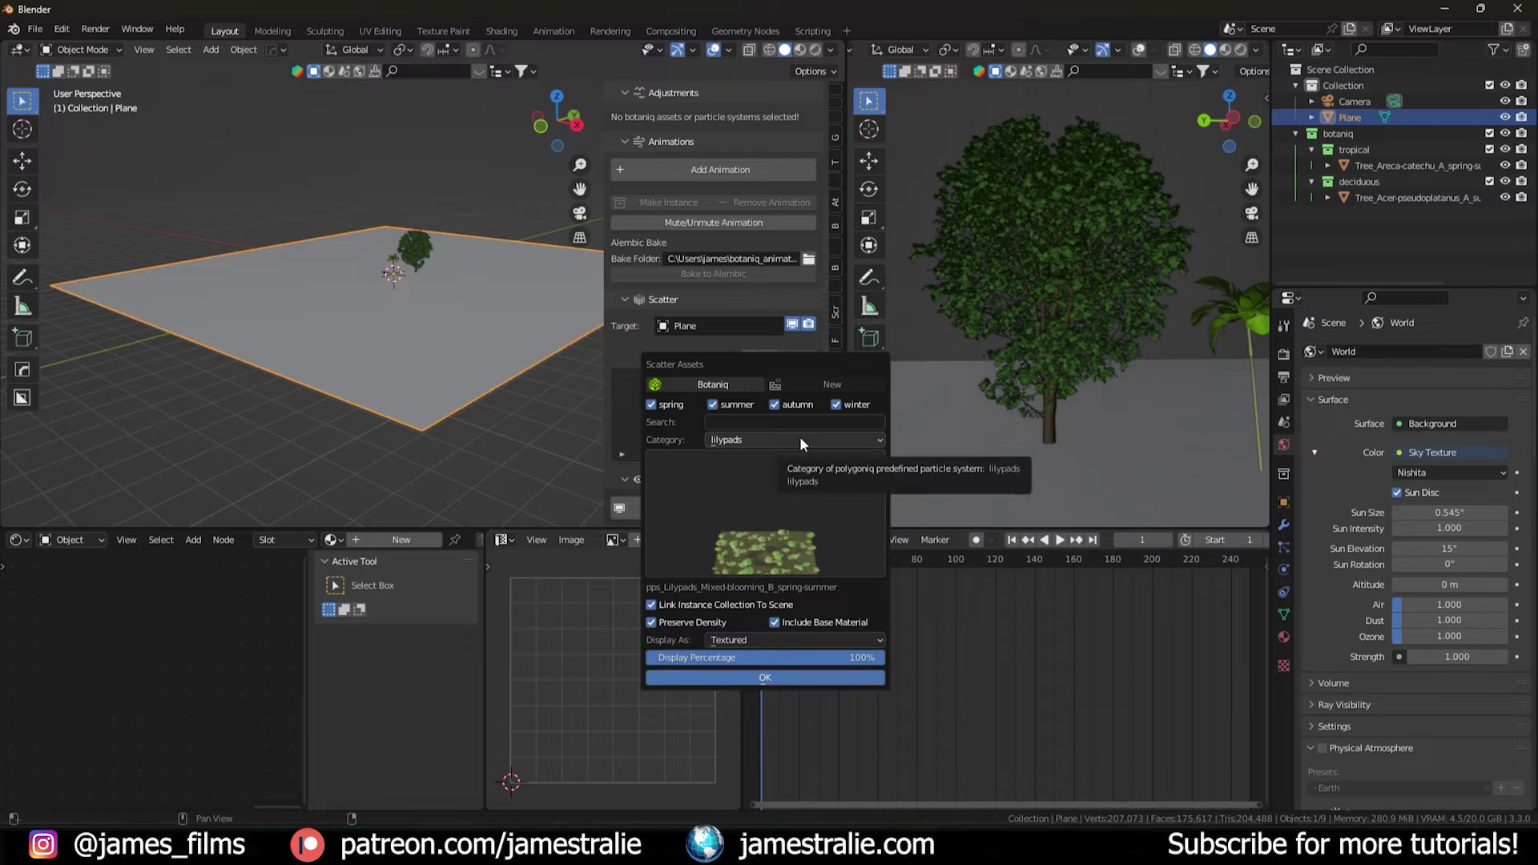
click(799, 439)
click(785, 513)
click(772, 439)
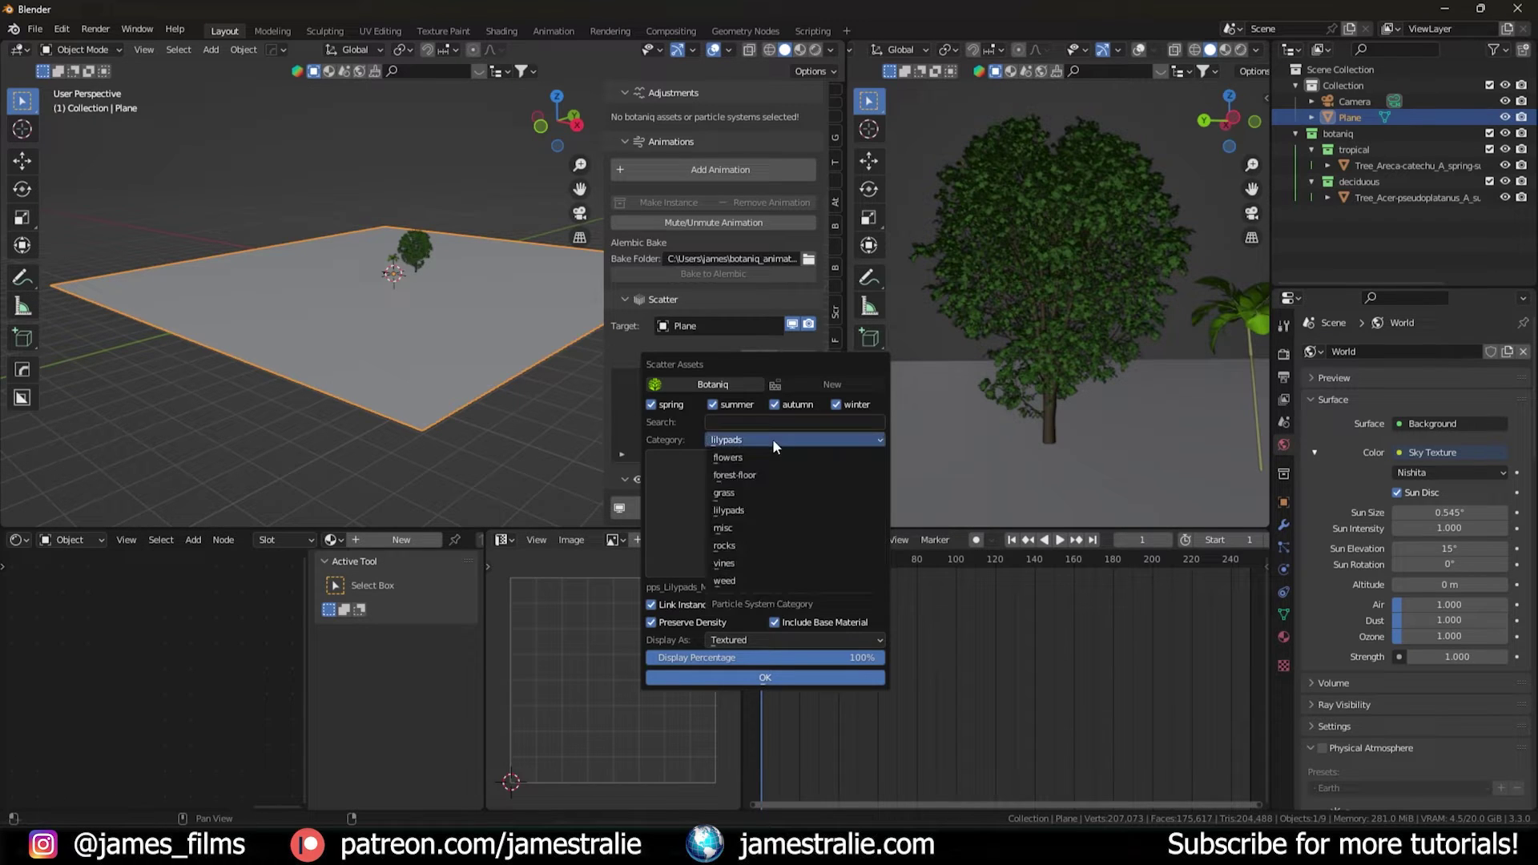
click(758, 528)
click(758, 508)
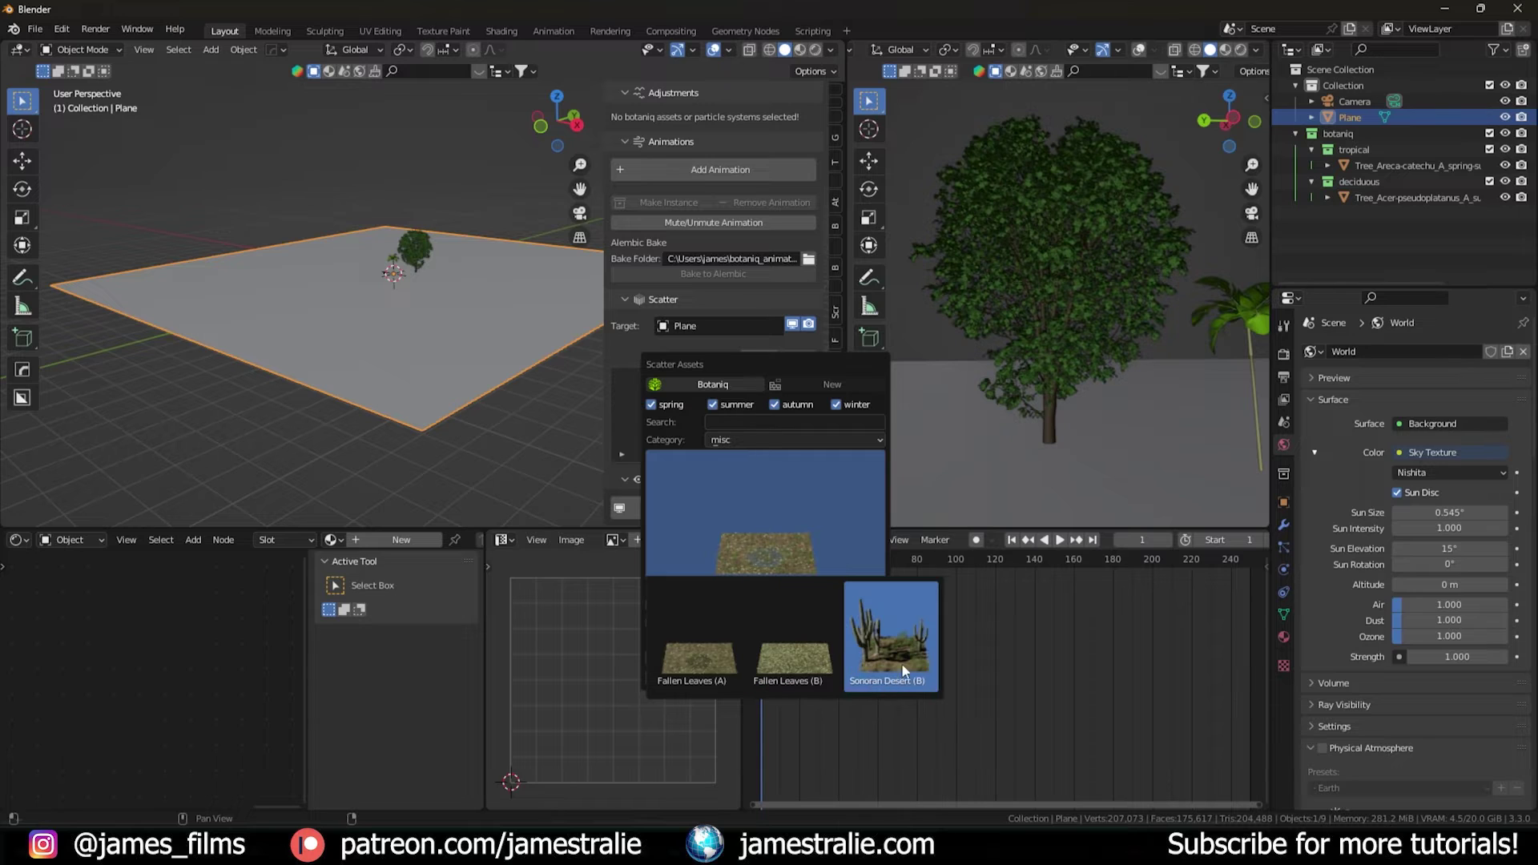
click(765, 647)
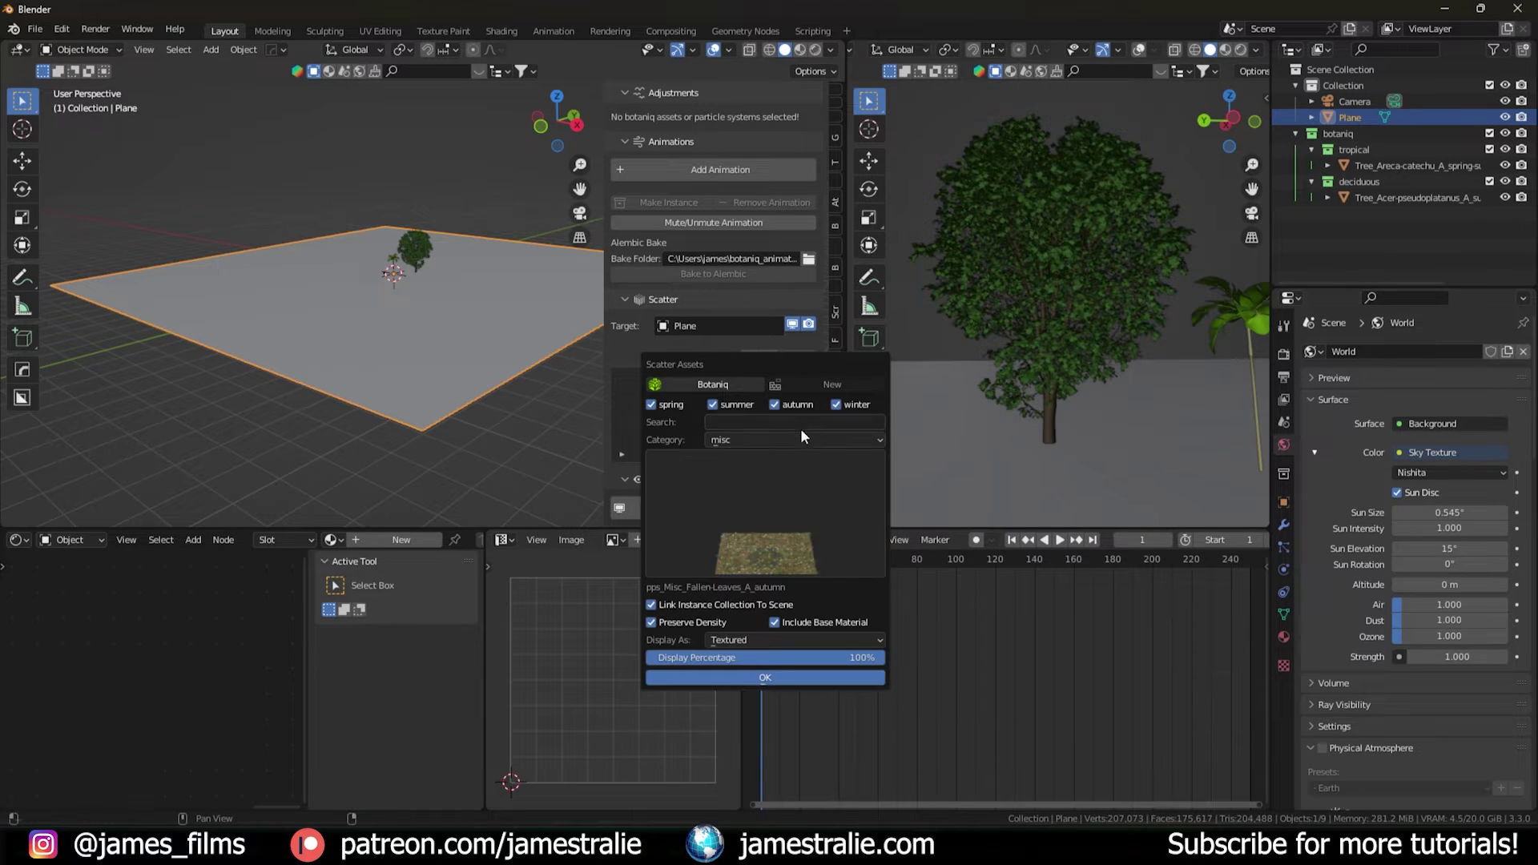
Try a Coast rock asset, browse vines and weed, then return to flowers
click(786, 439)
click(769, 546)
click(774, 517)
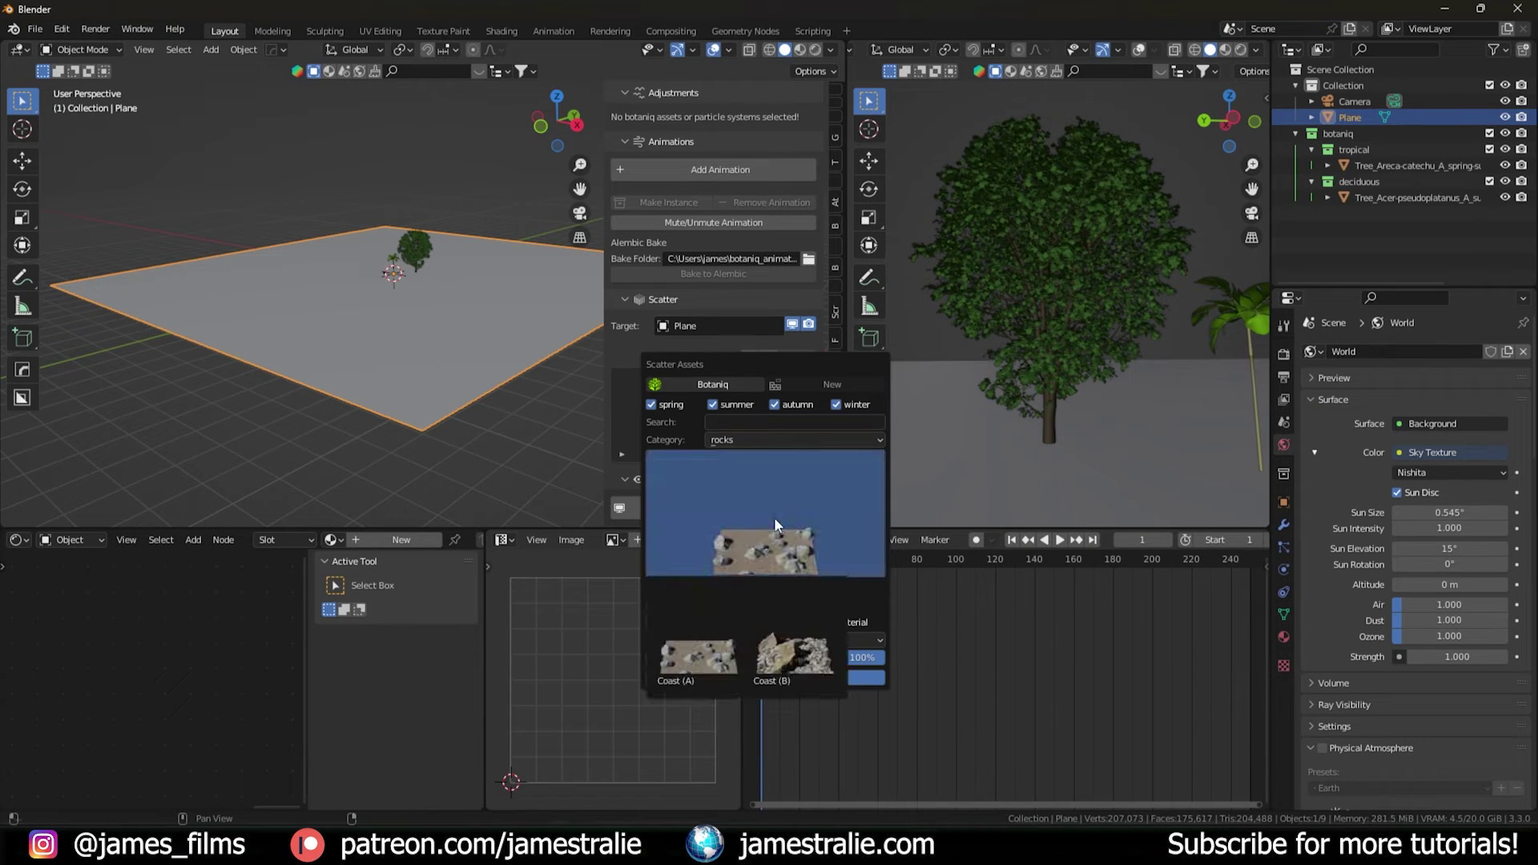
click(785, 635)
click(788, 438)
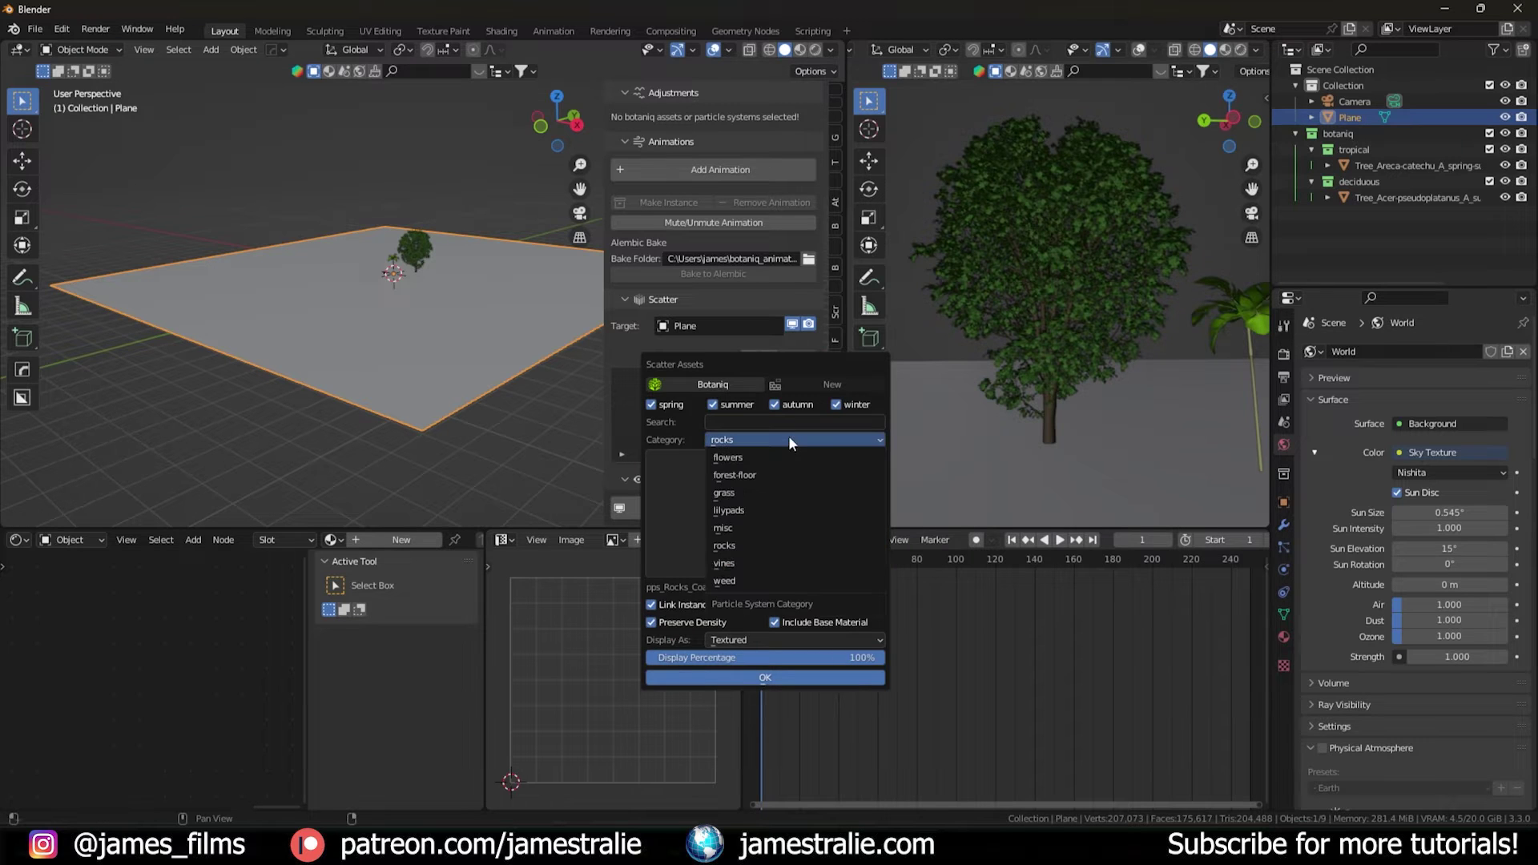
click(748, 564)
click(792, 523)
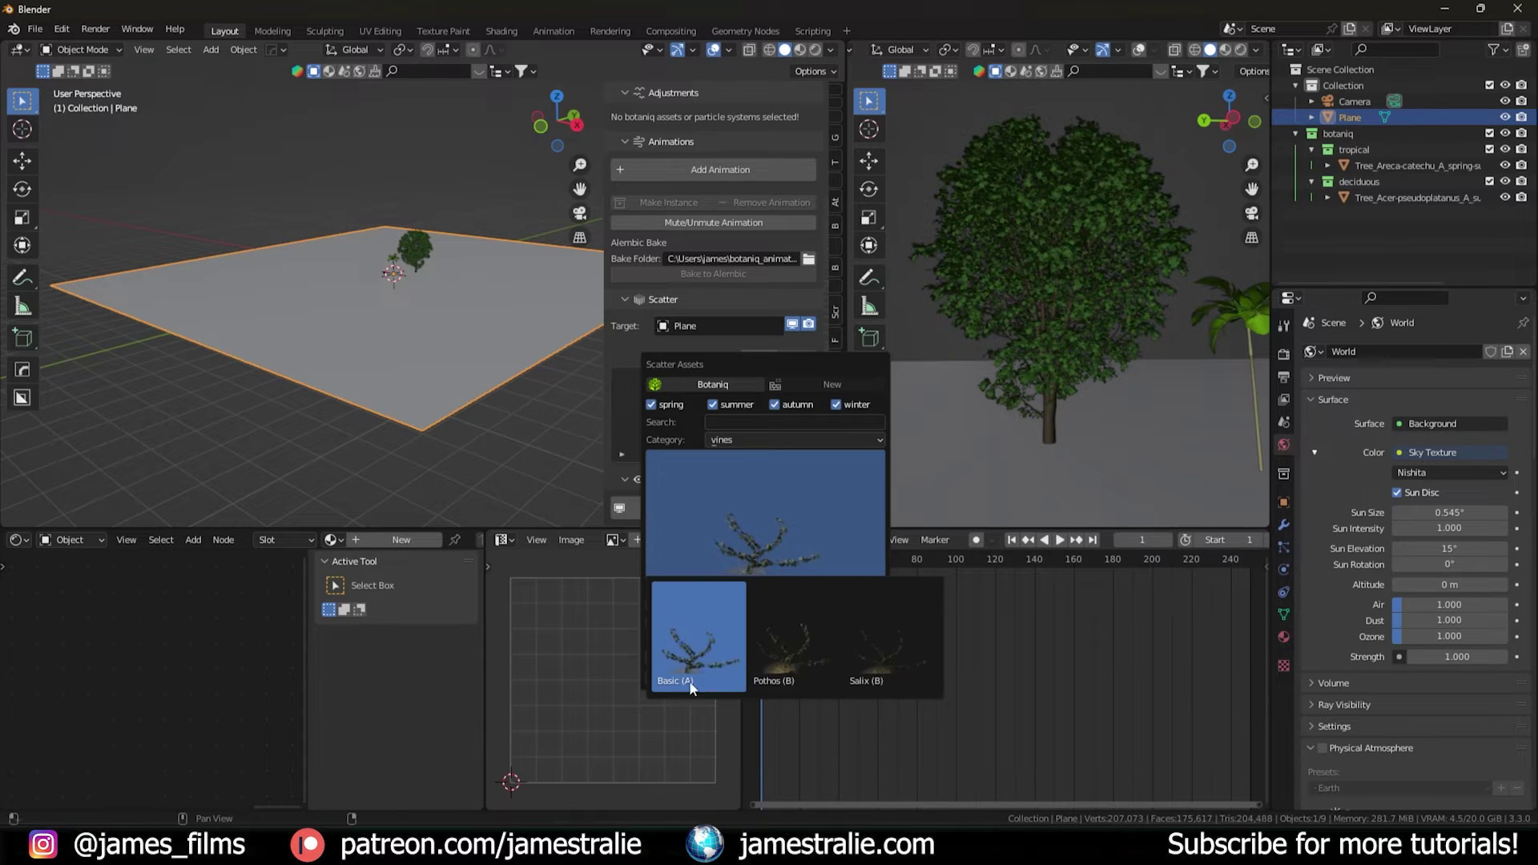
click(780, 438)
click(786, 560)
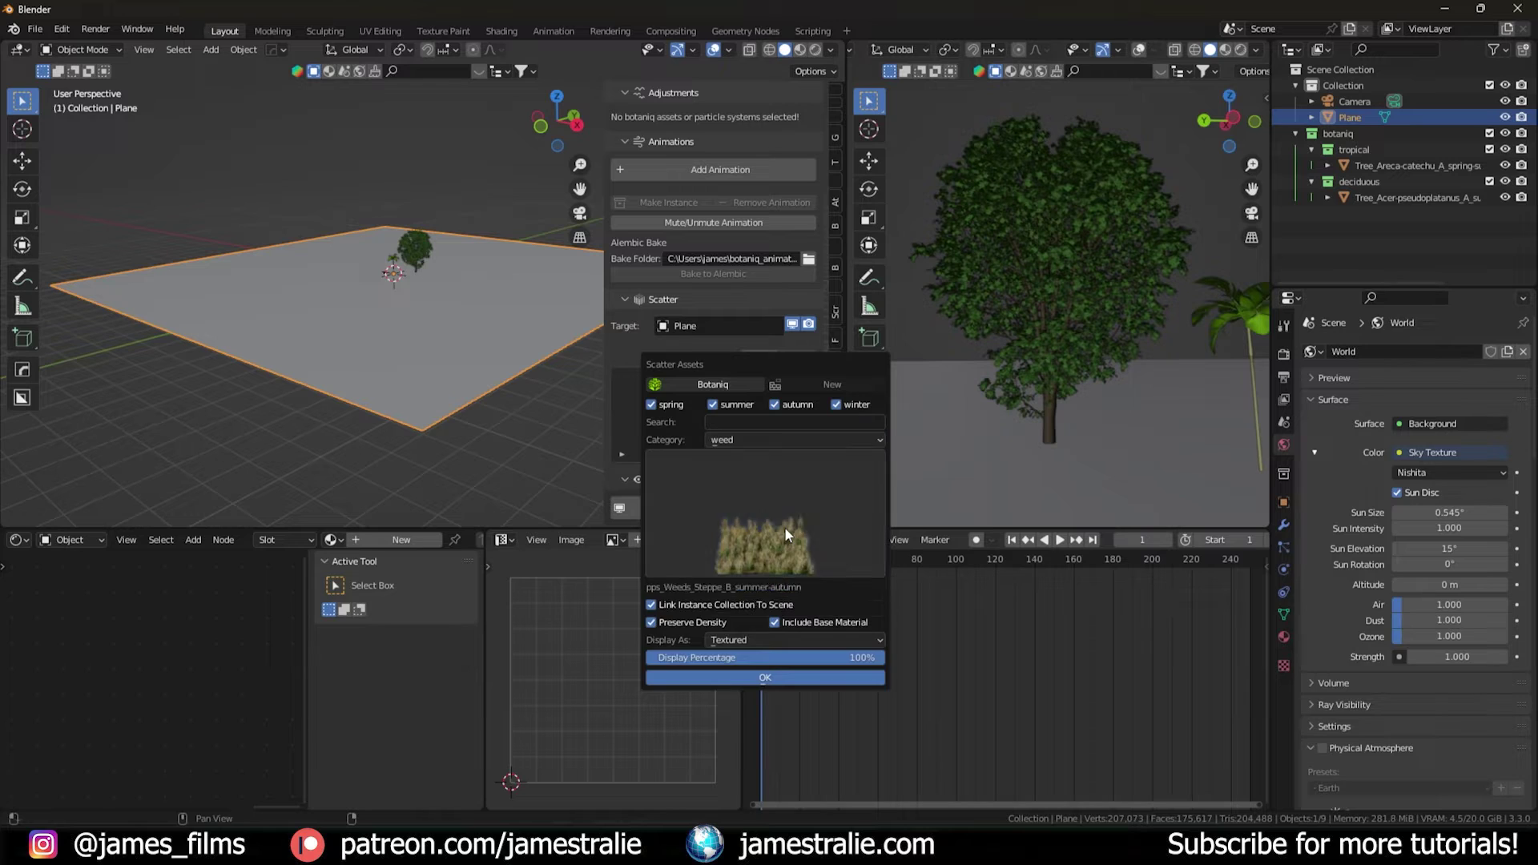
click(737, 559)
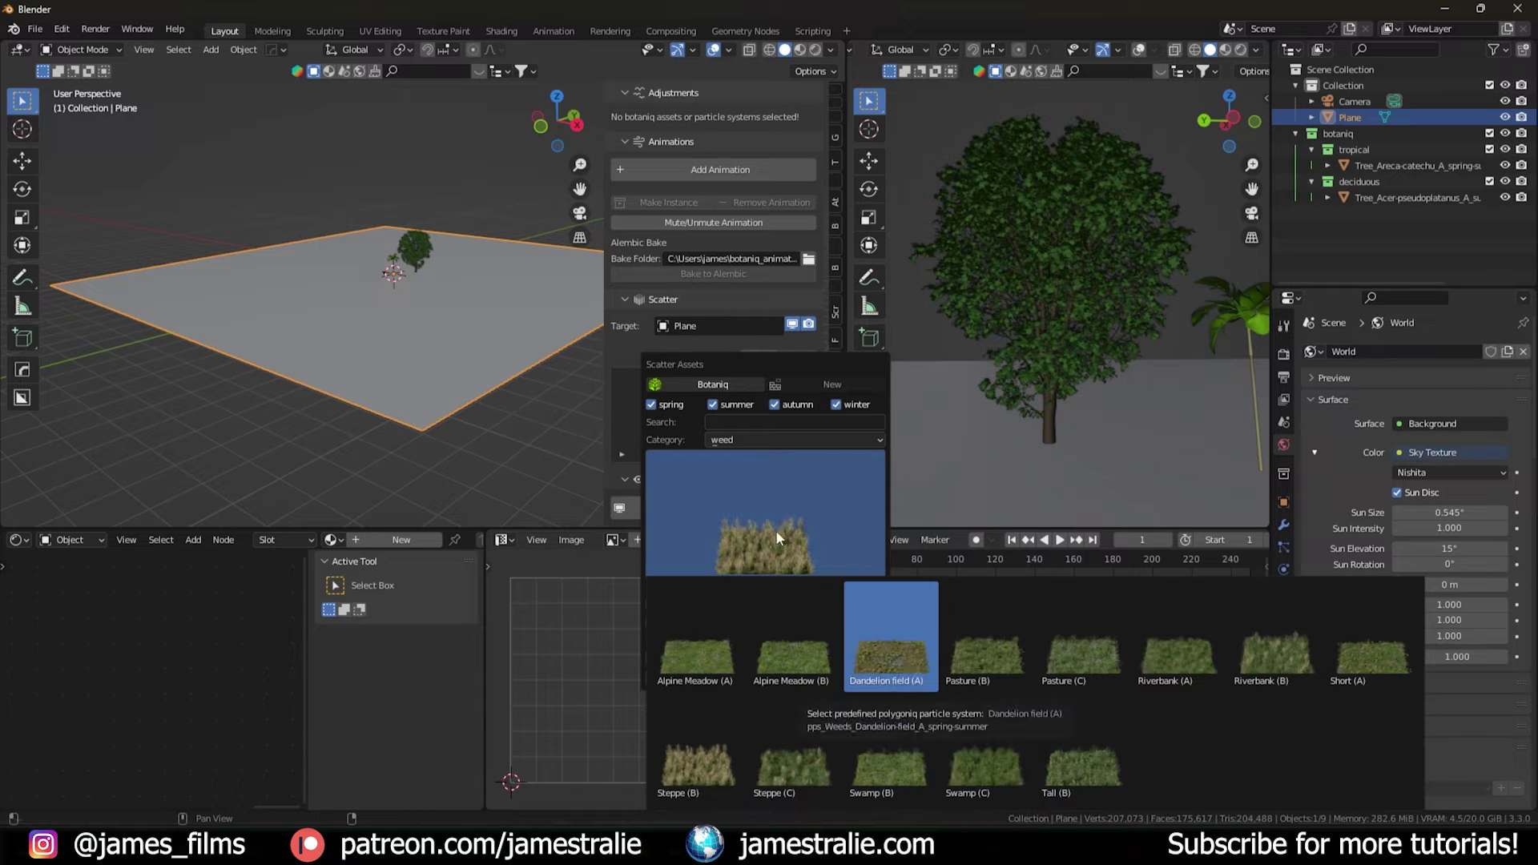
click(815, 439)
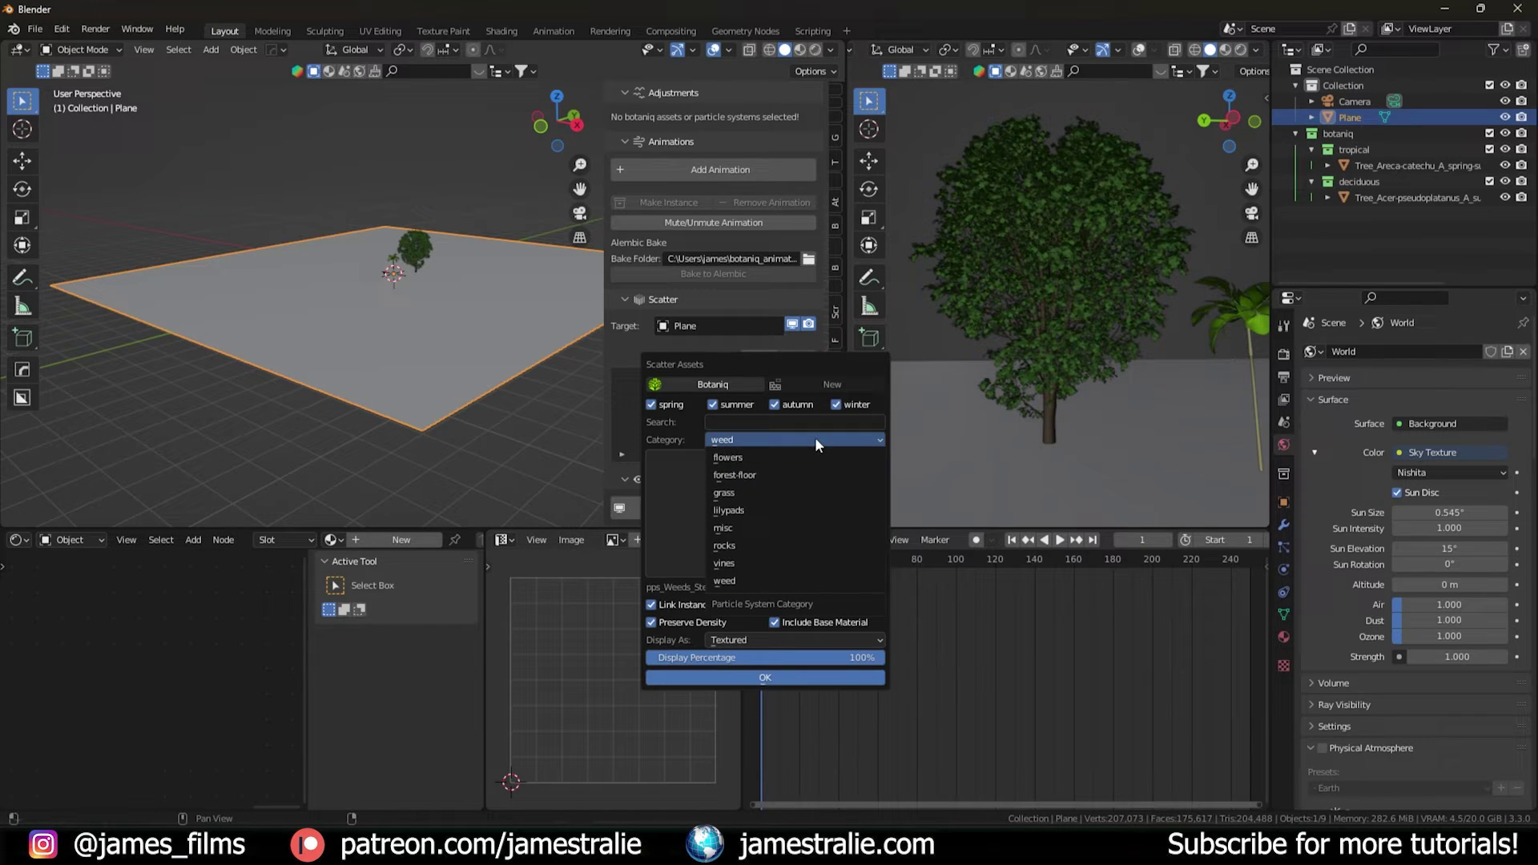
click(823, 457)
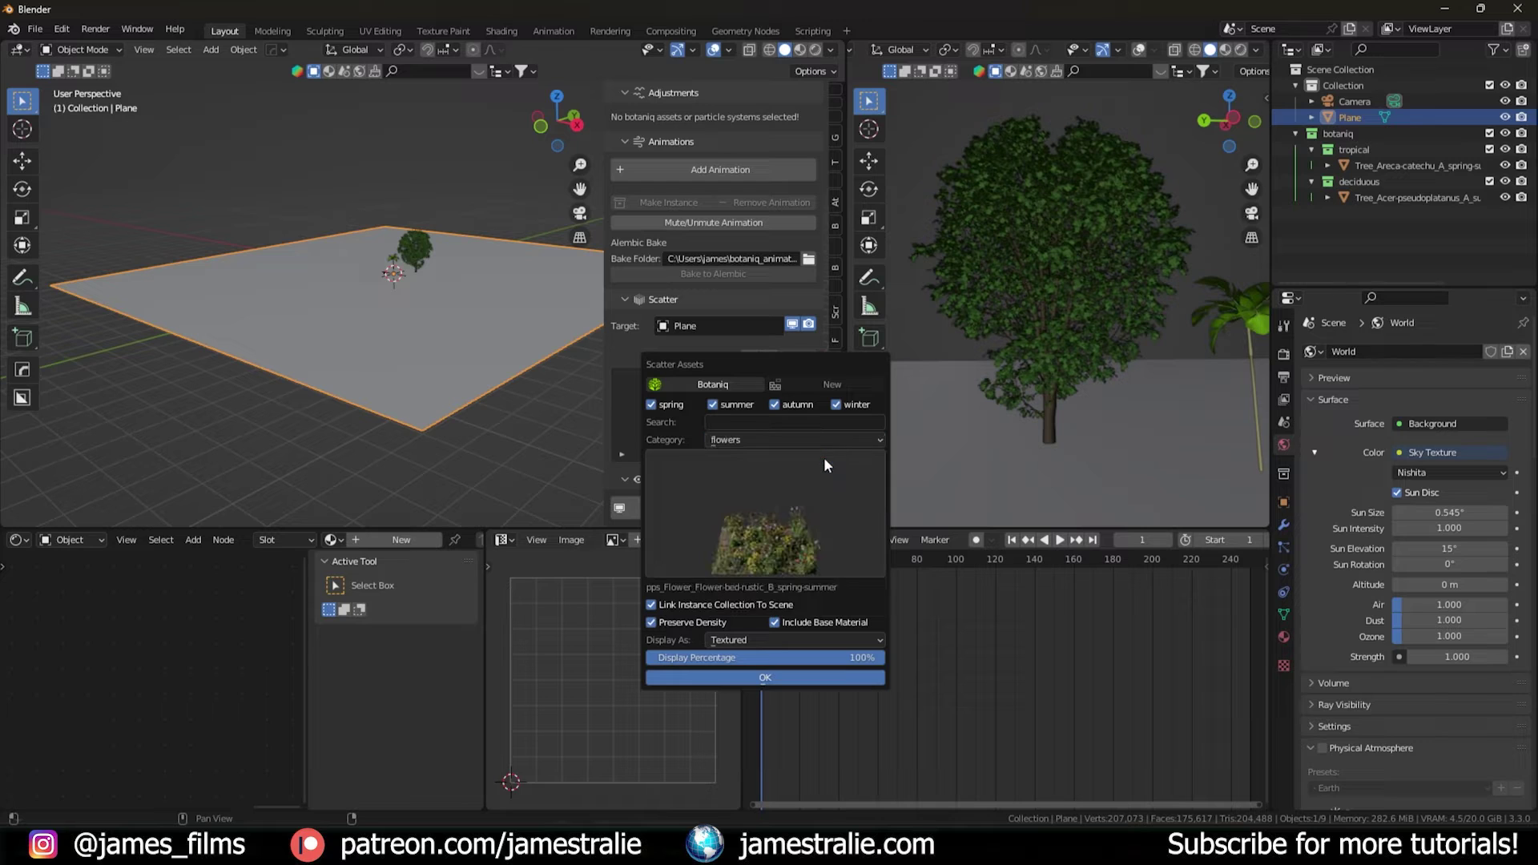
Pick the Flower bed rustic (B) preset and scatter it across the plane
click(804, 509)
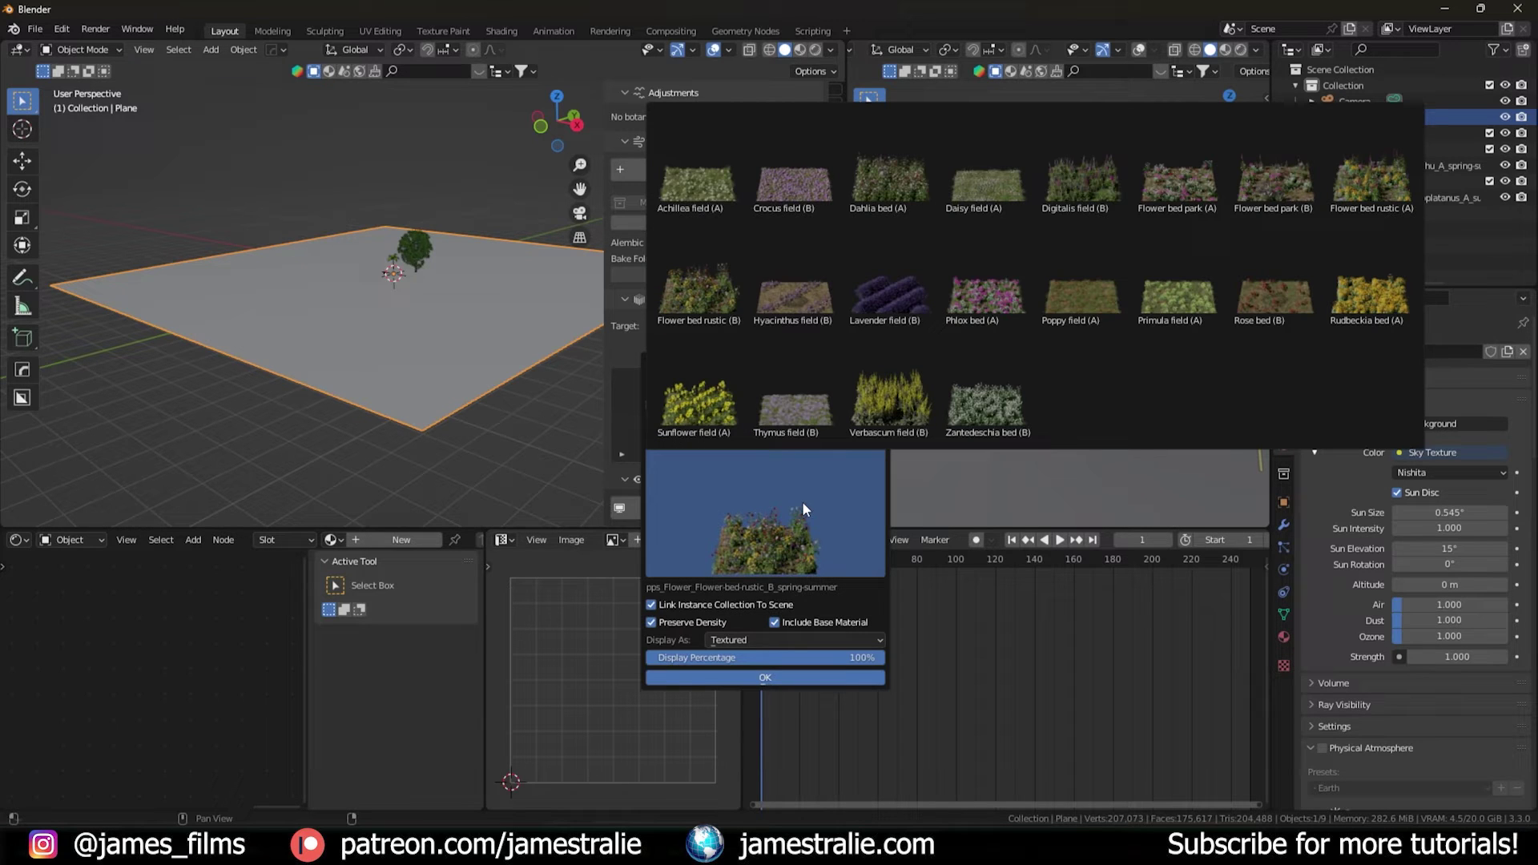
click(796, 507)
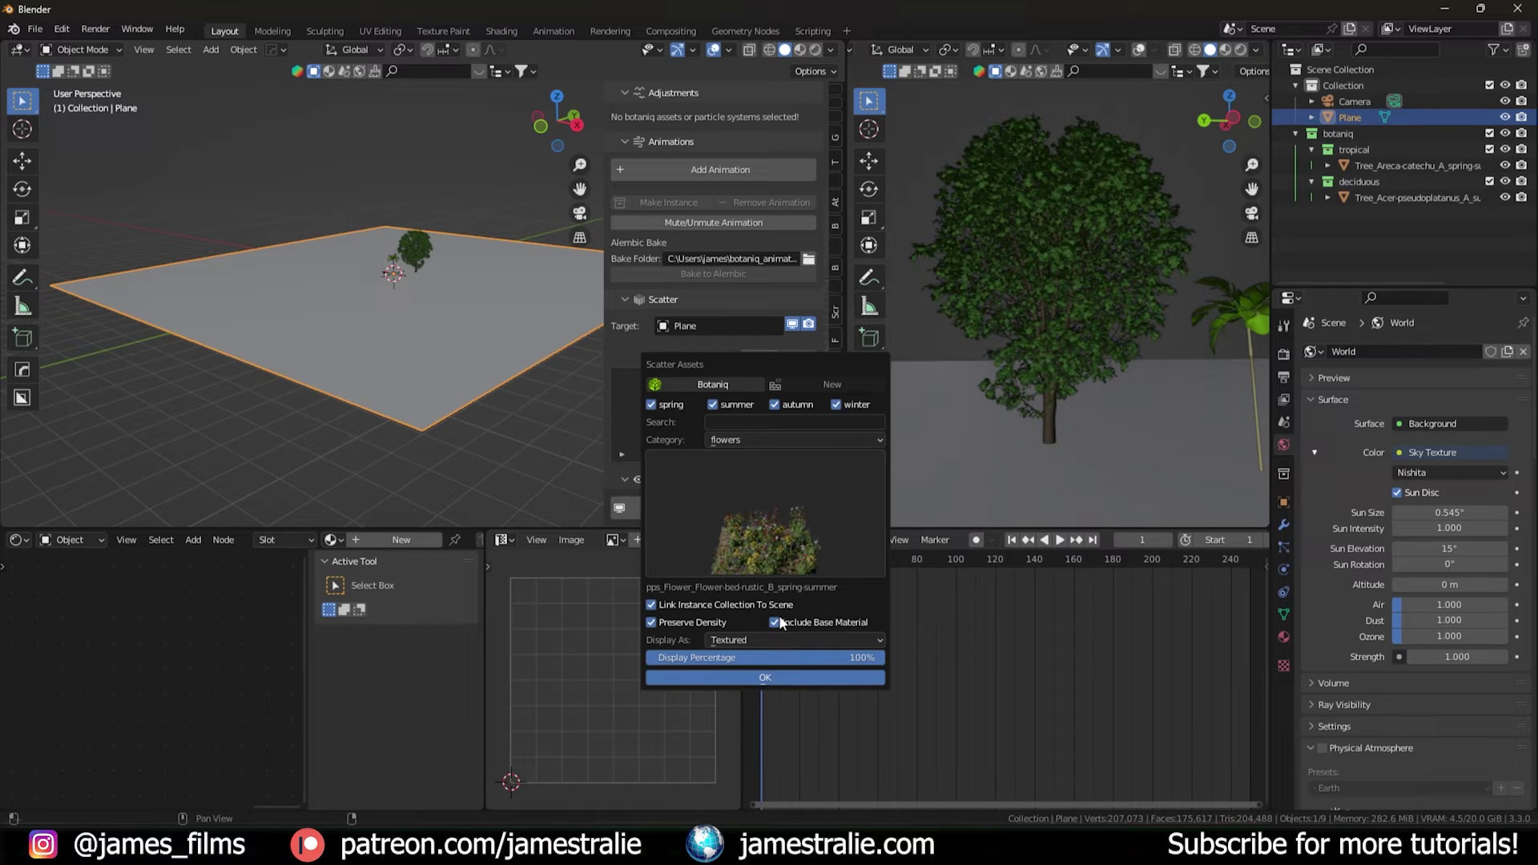
click(745, 677)
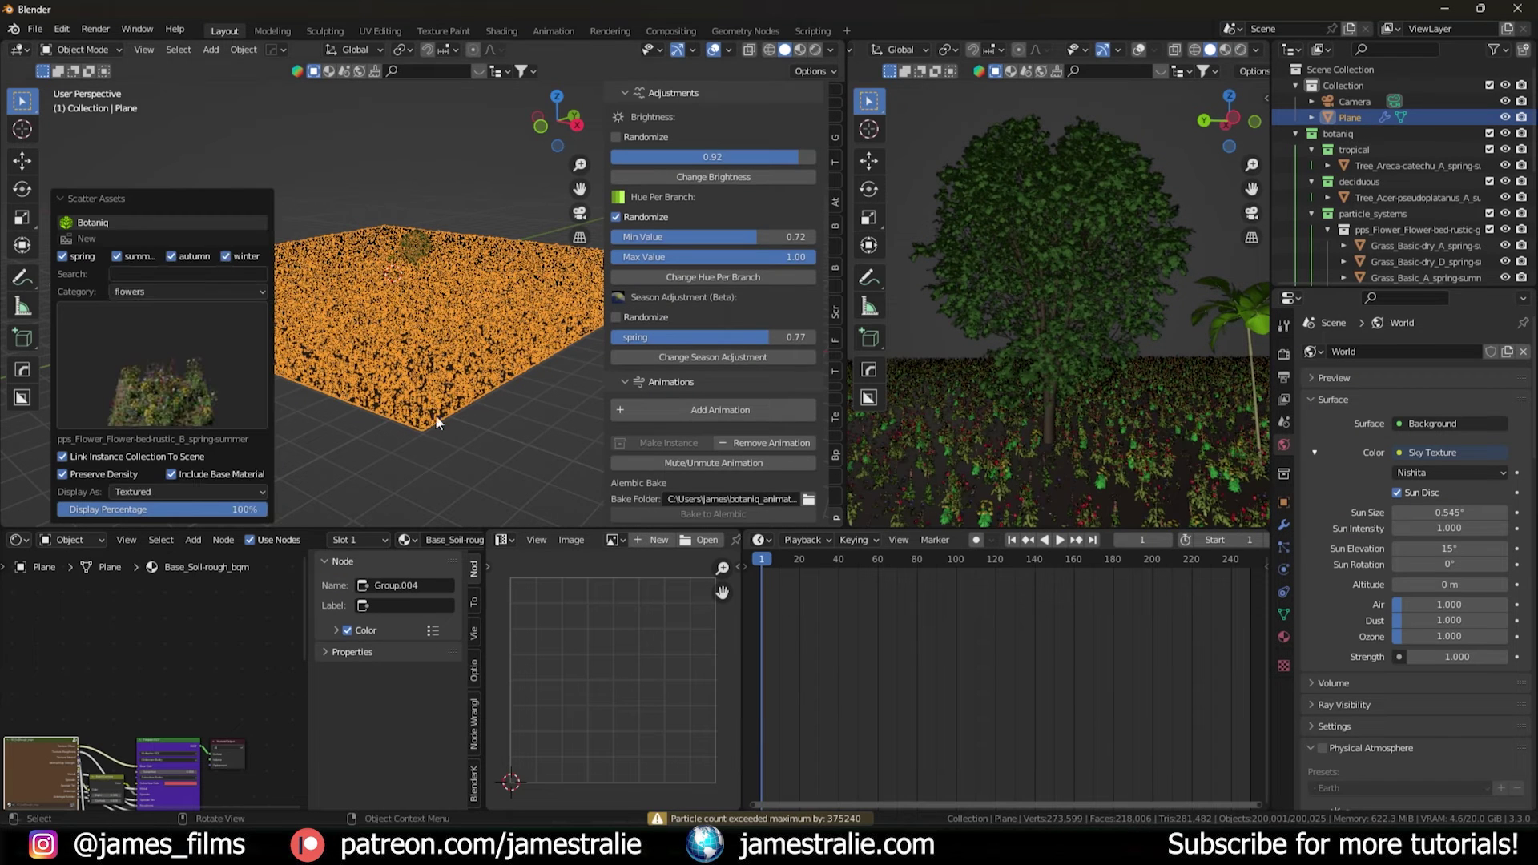
Set the flower scatter's emission Number to 2000
middle_drag(421, 439, 453, 410)
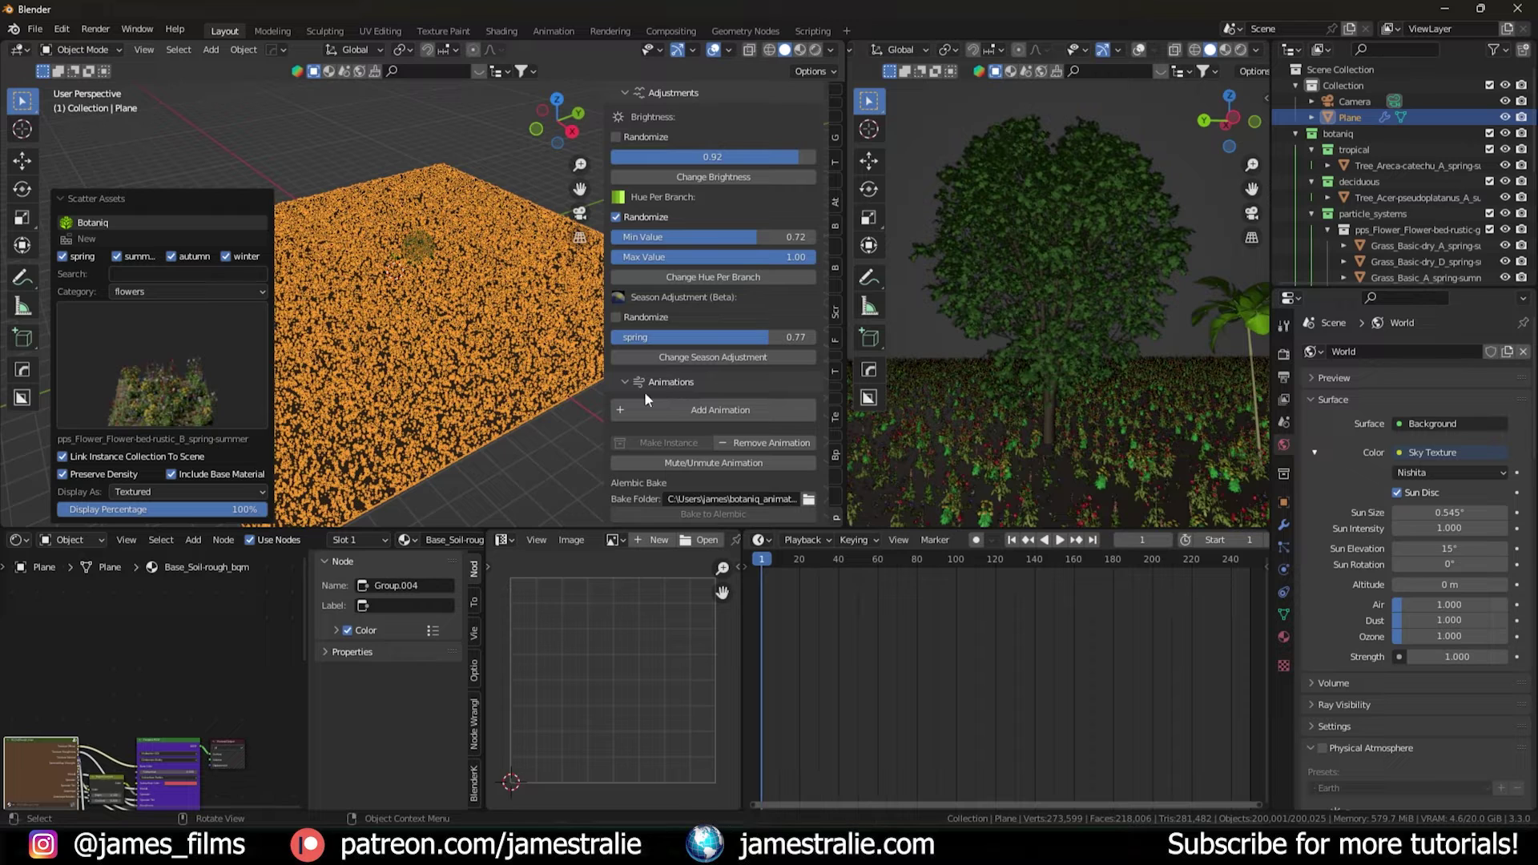
scroll(683, 401, down, 4)
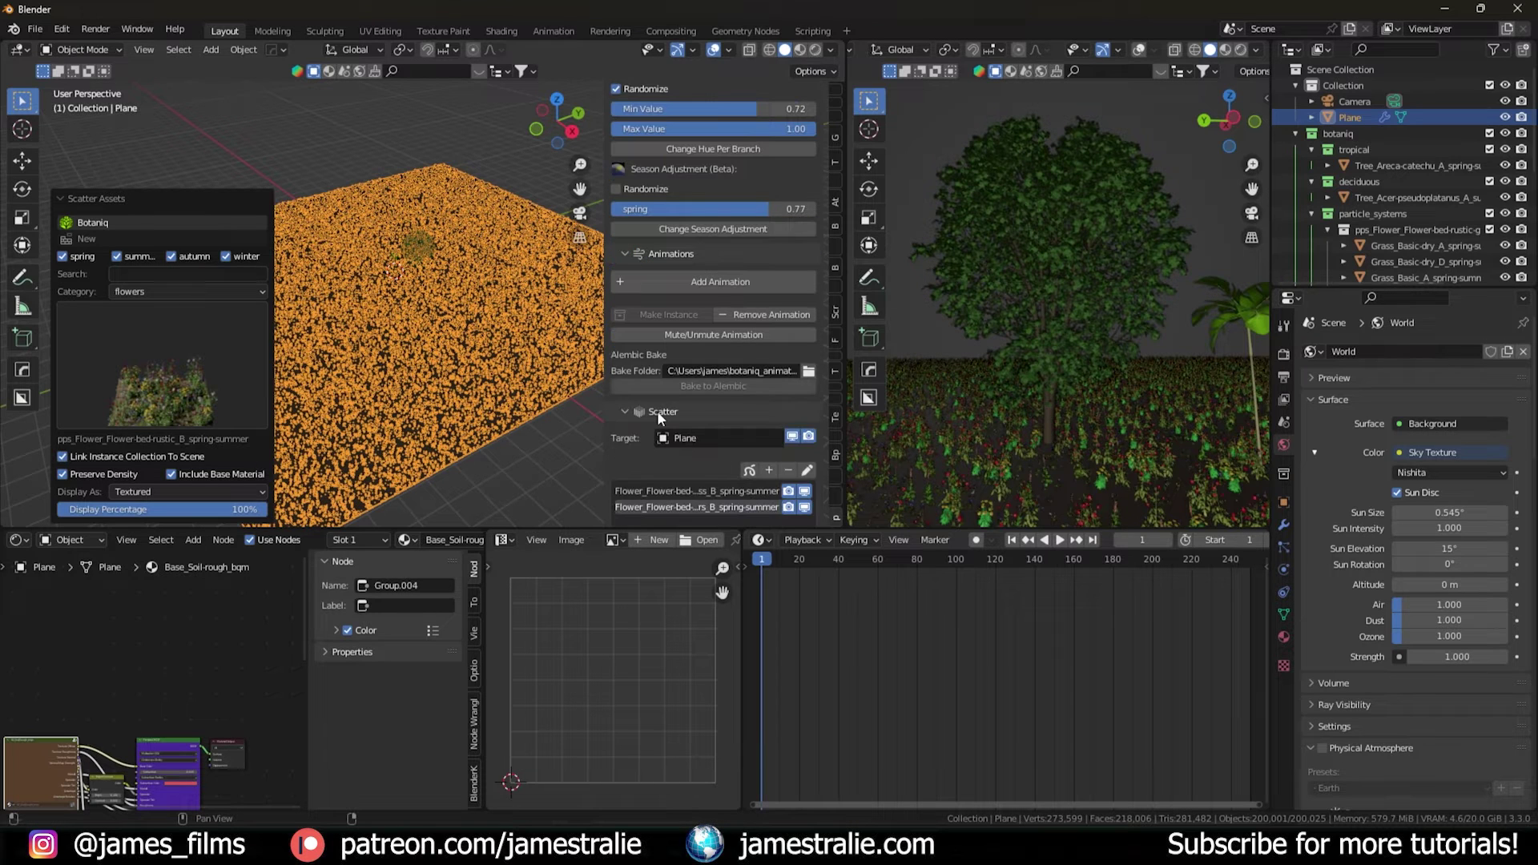
scroll(652, 439, down, 8)
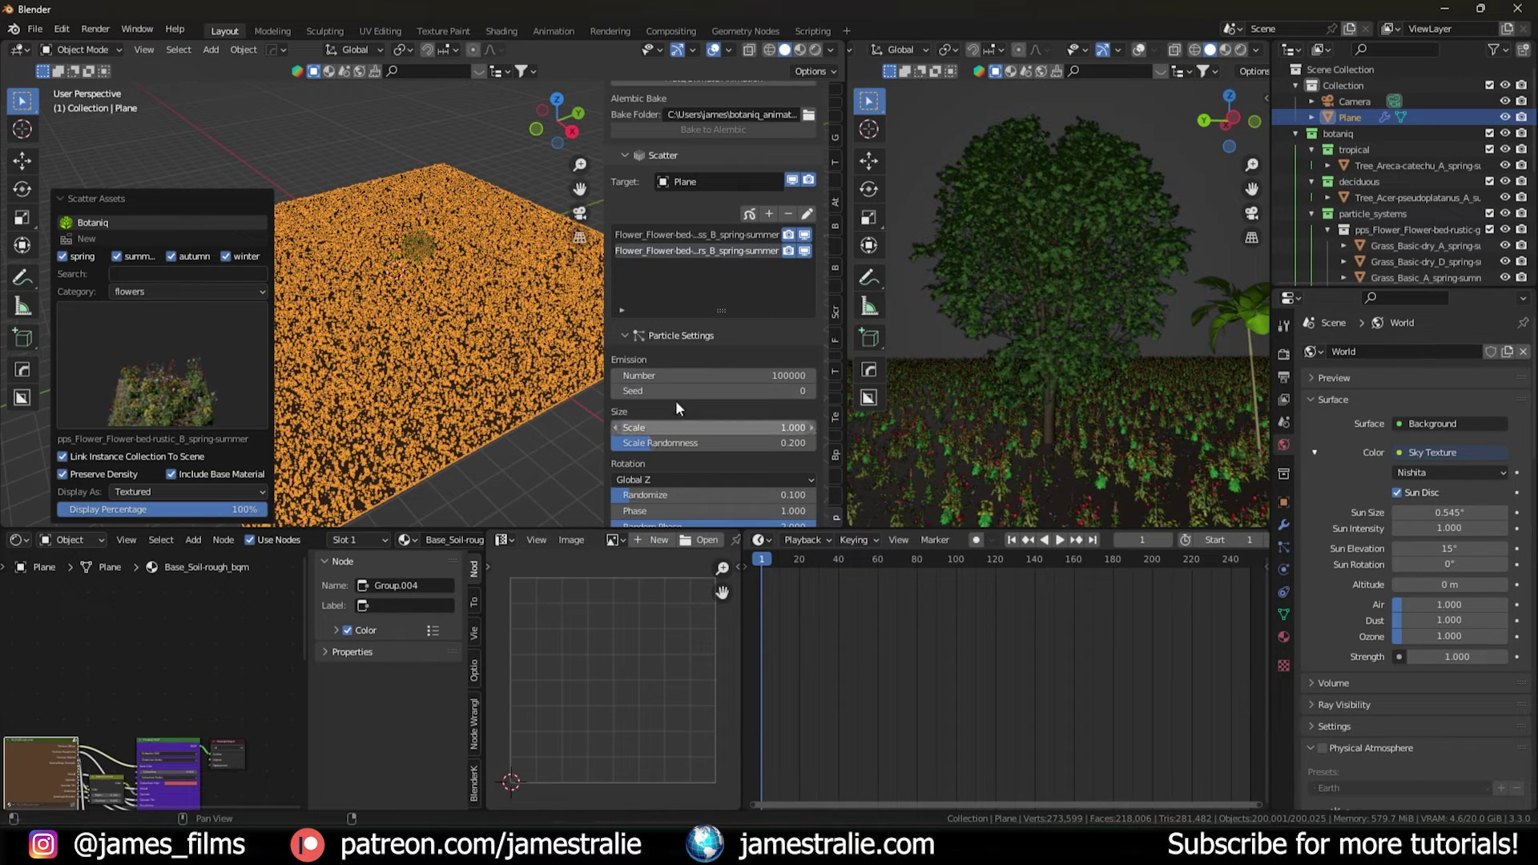
click(778, 375)
text(2000)
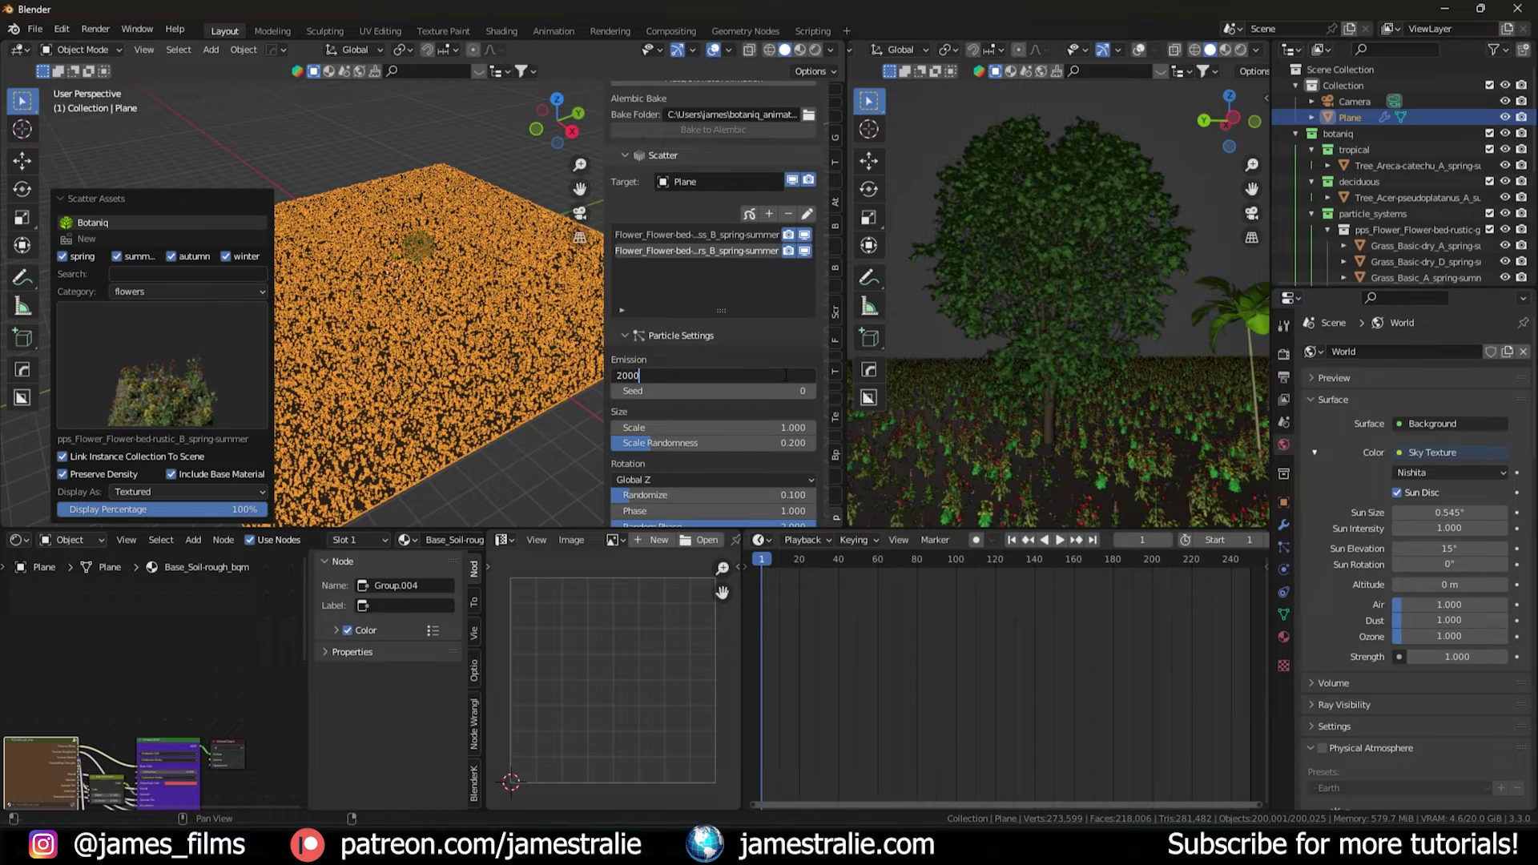
key(Return)
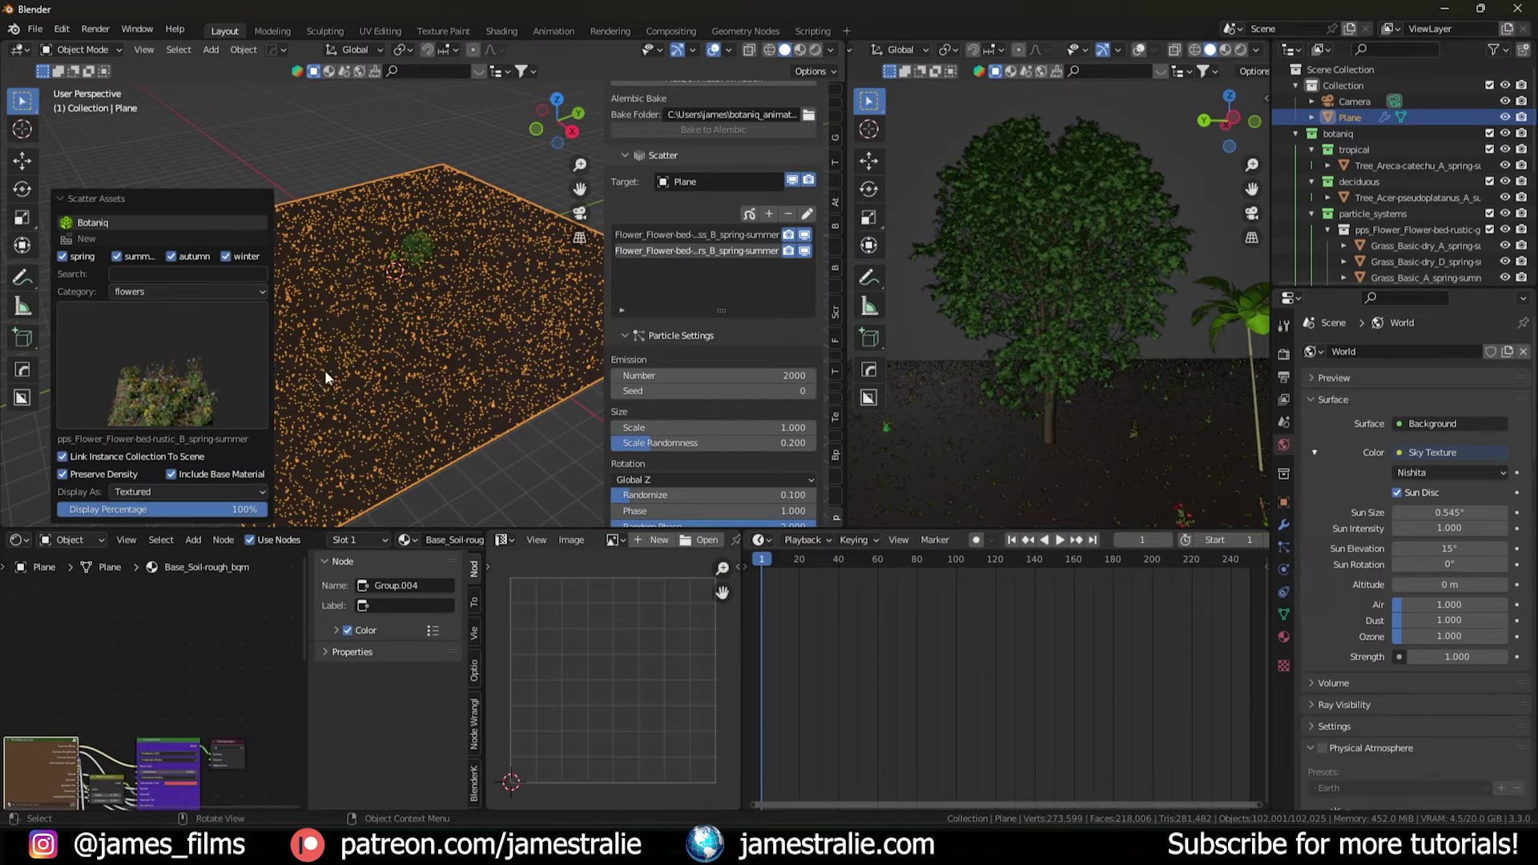
Set 1 particle per m² and recalculate the density
middle_drag(401, 328, 404, 297)
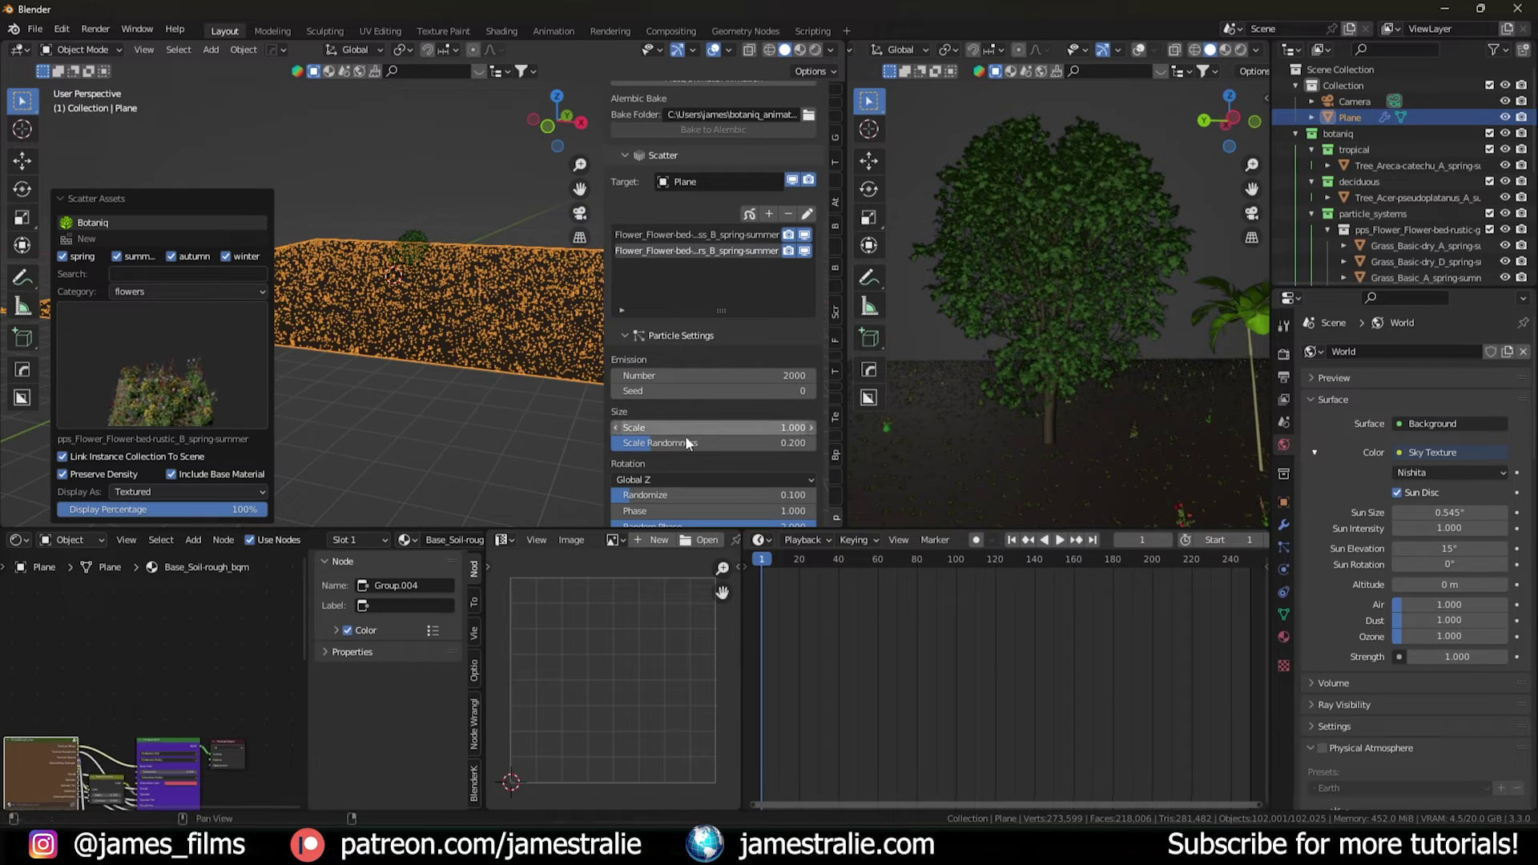
scroll(664, 411, down, 3)
scroll(651, 422, down, 2)
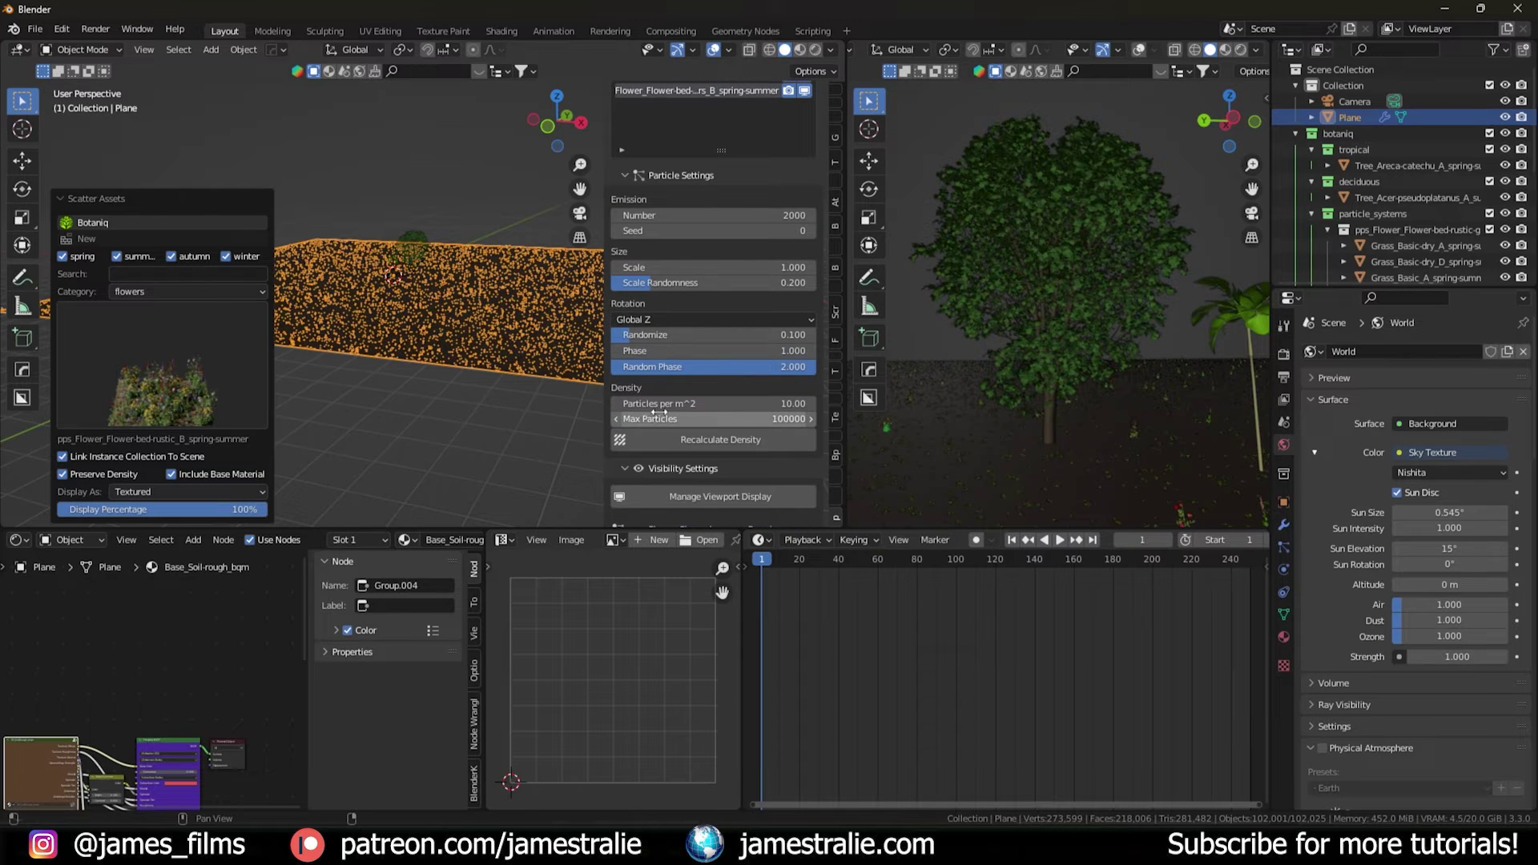
click(722, 403)
text(1)
key(Return)
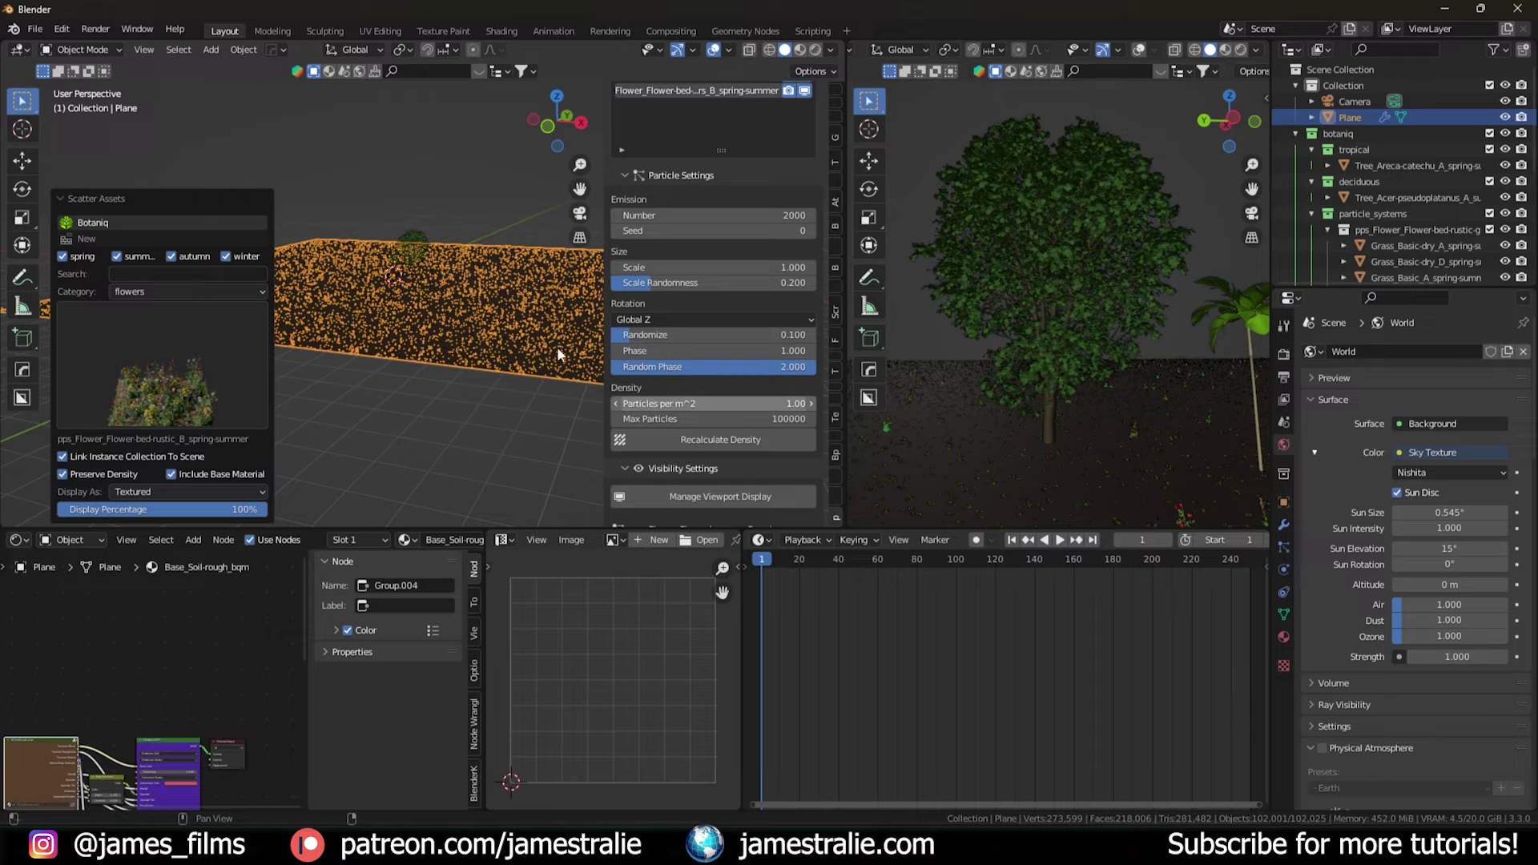
click(704, 439)
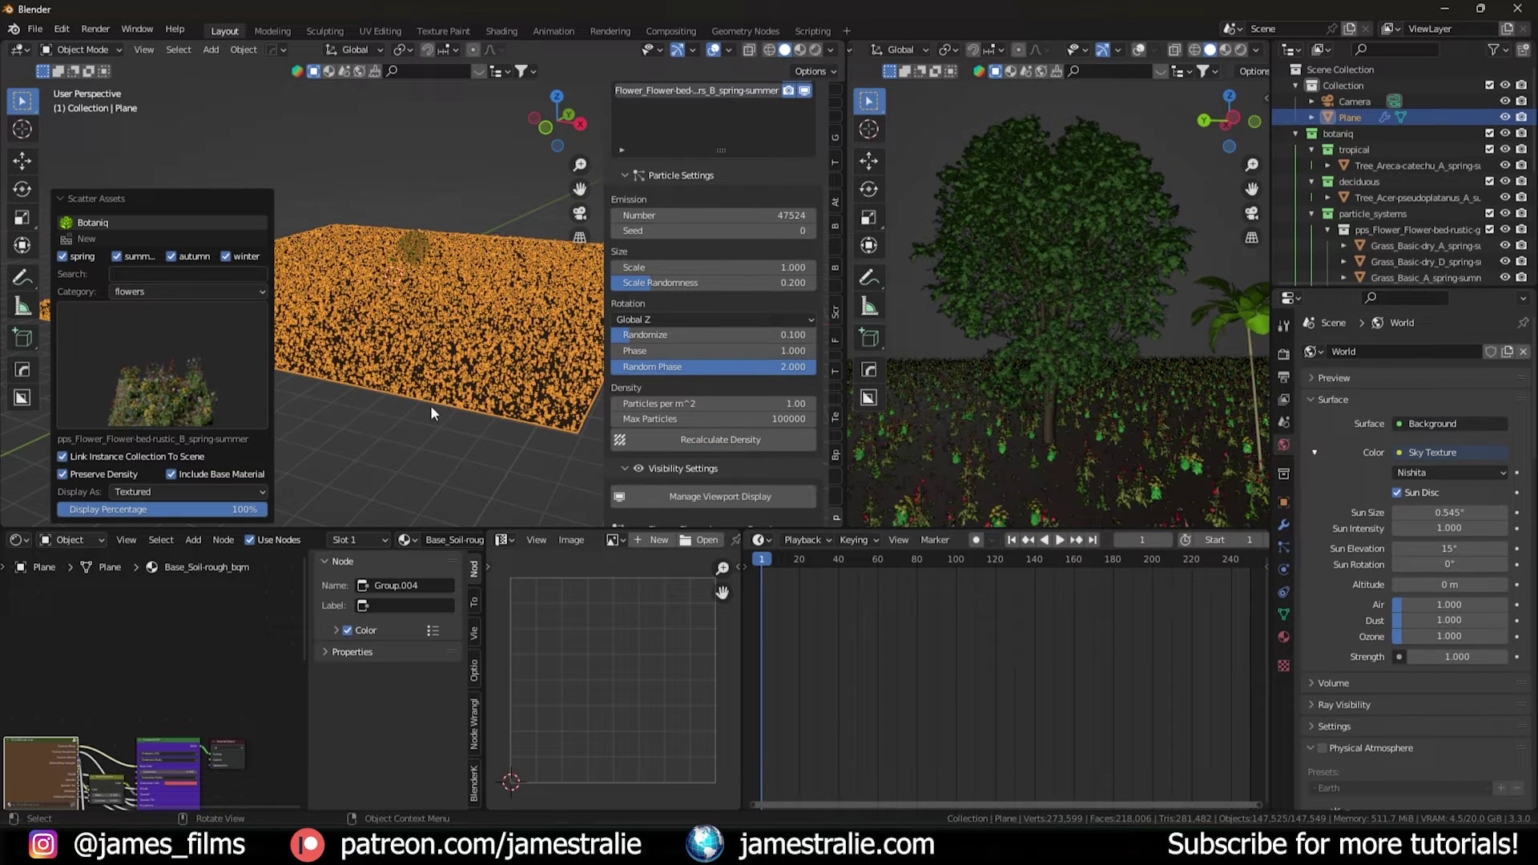
Cap Max Particles at 1000 and recalculate the density again
middle_drag(425, 410, 455, 418)
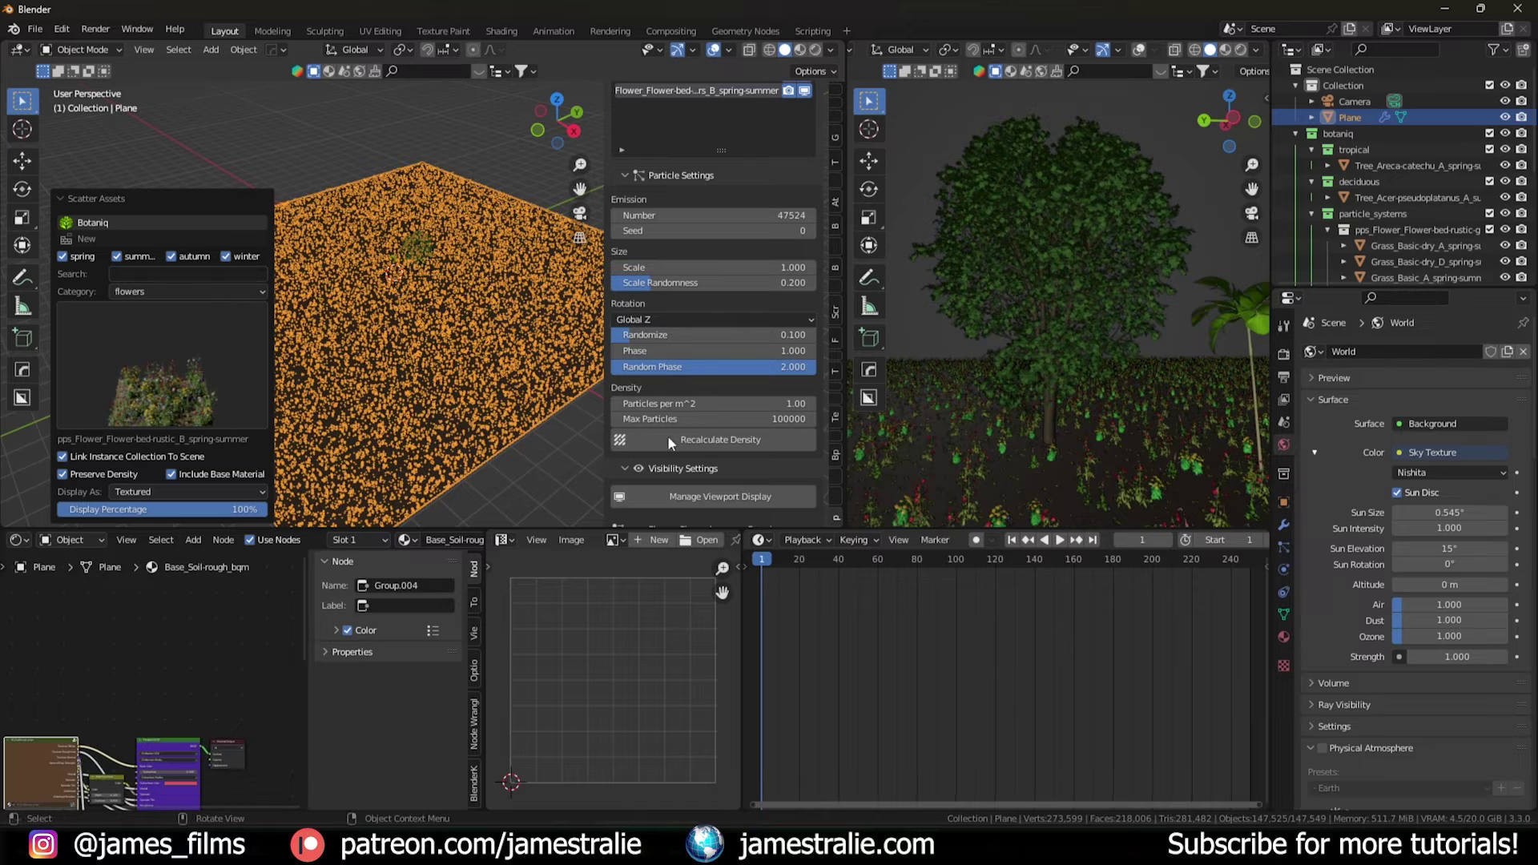
click(721, 419)
text(1000)
key(Return)
click(715, 439)
Switch to a front view and enter density-map painting for the flowers
key(KP_1)
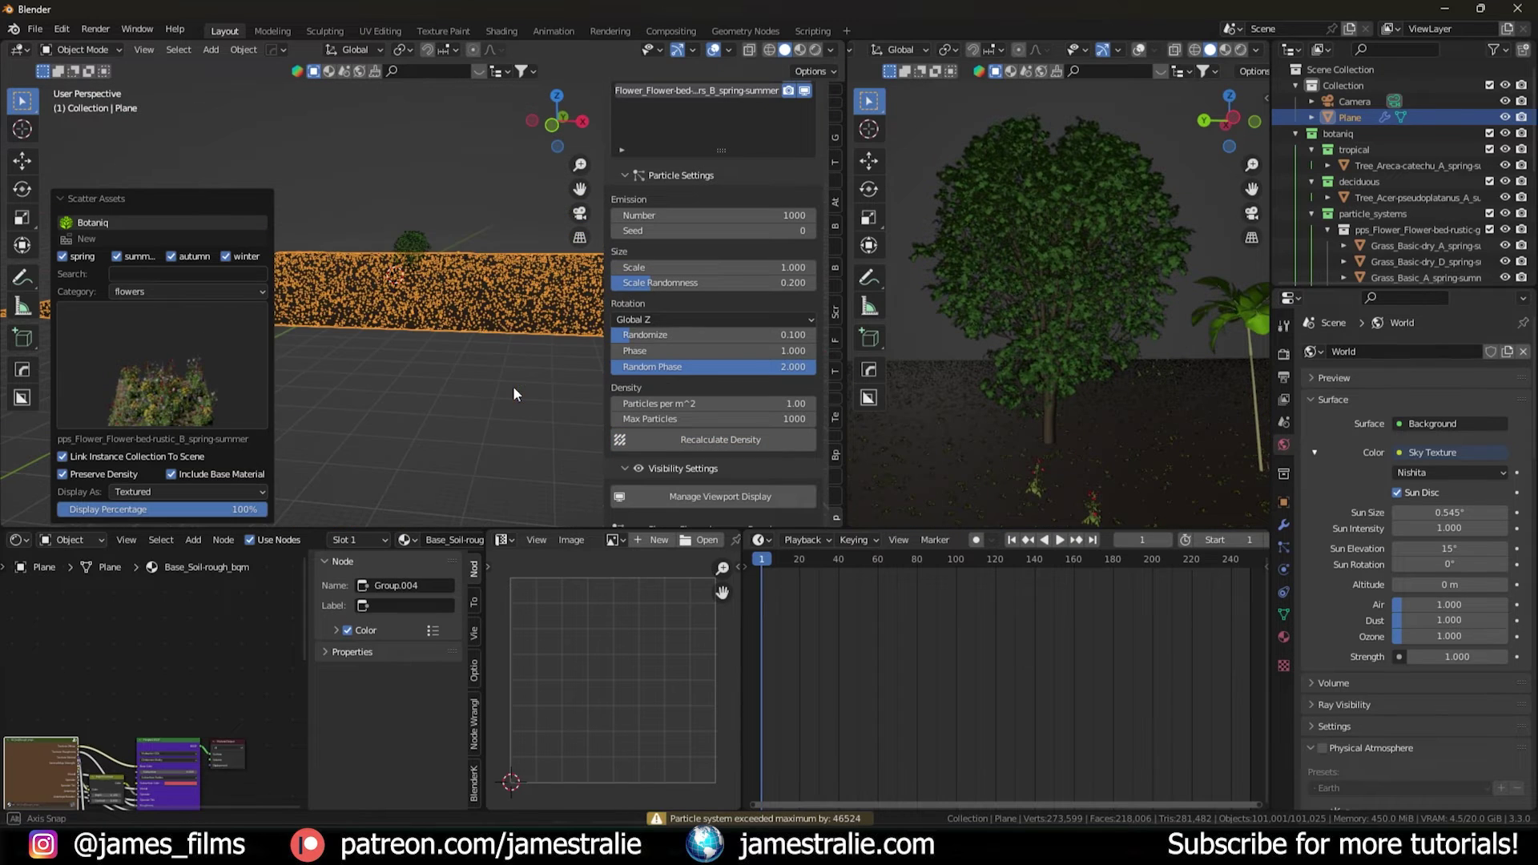
middle_drag(512, 394, 383, 412)
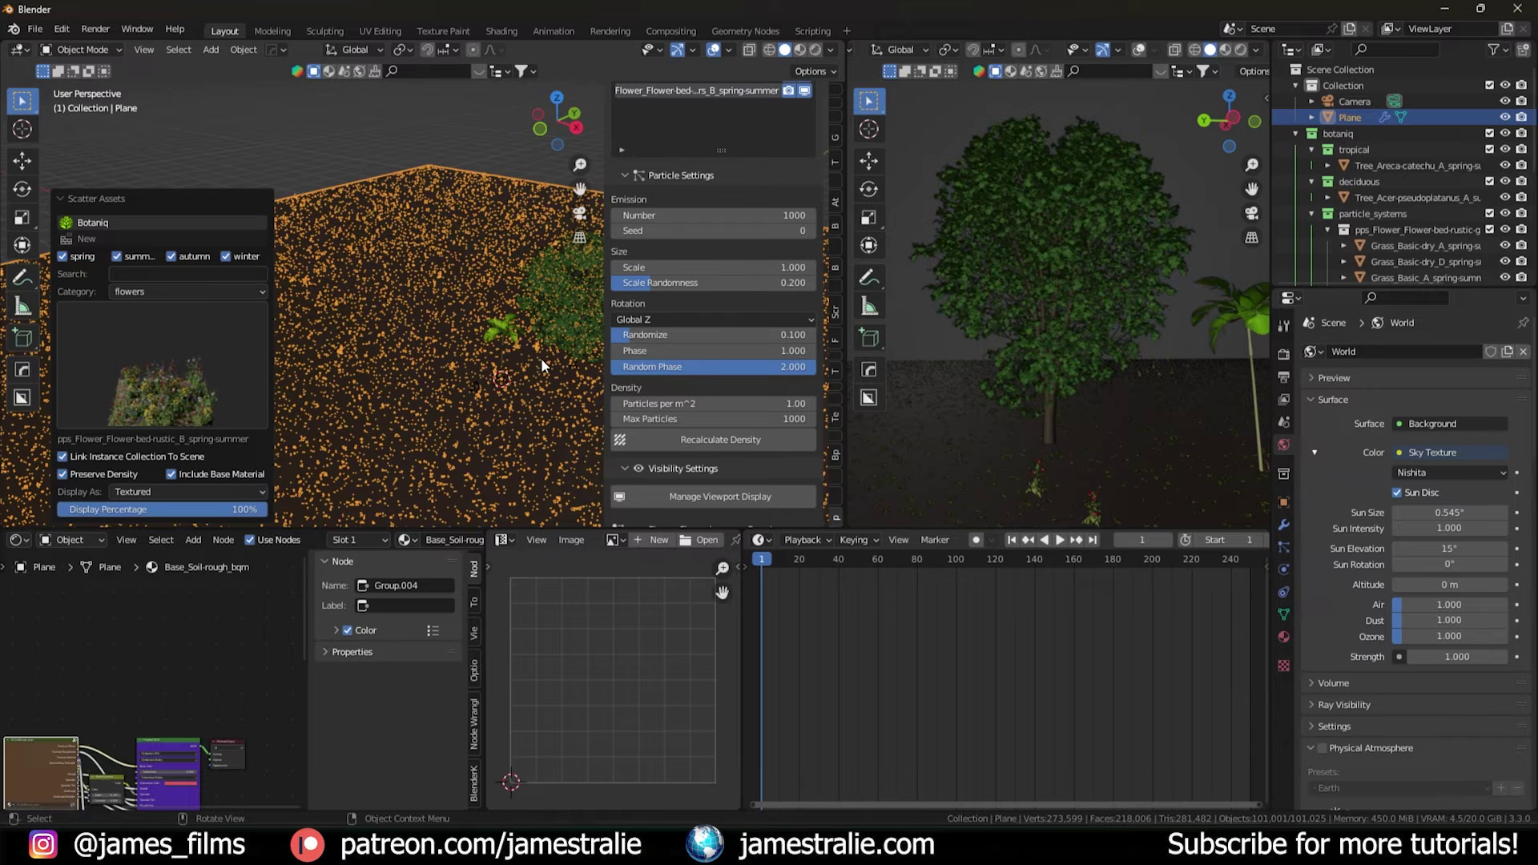
scroll(527, 359, down, 3)
scroll(656, 333, down, 7)
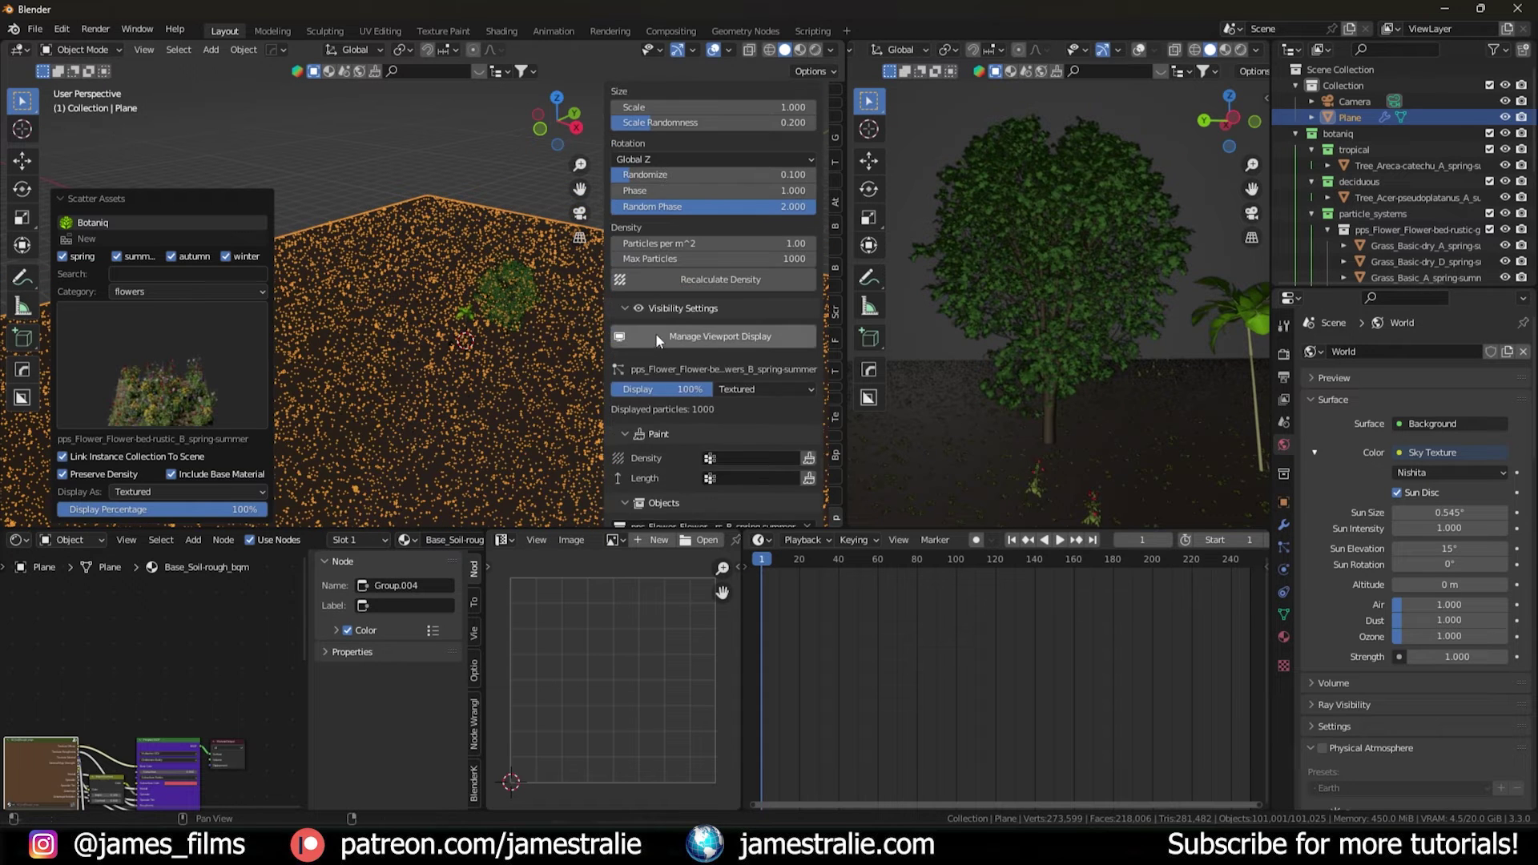
scroll(638, 345, down, 3)
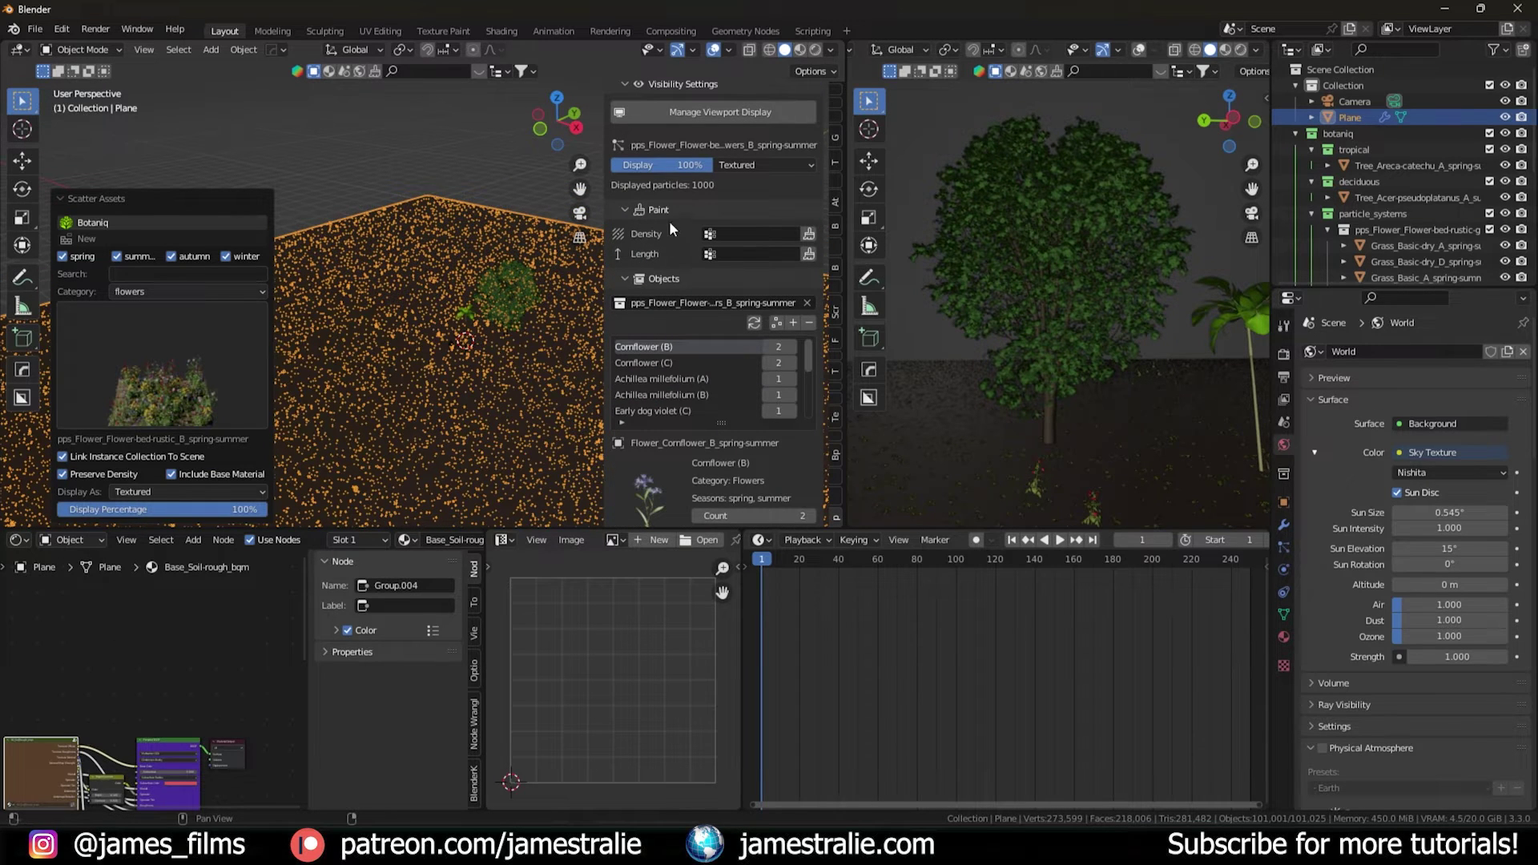
click(808, 237)
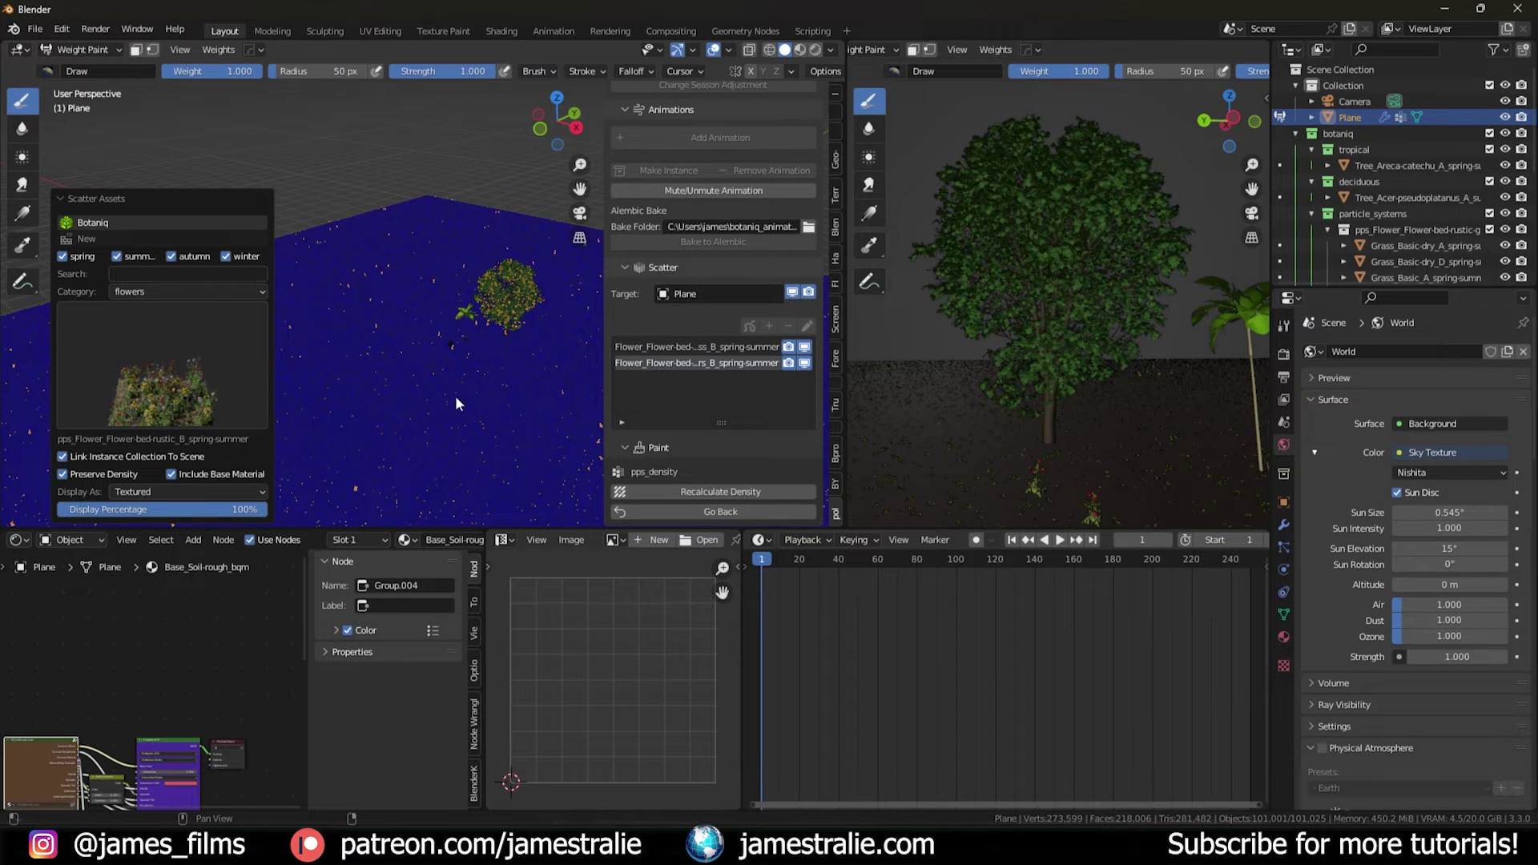
Paint a flower path with a zigzag branch, and disable rendering of the first scatter
mouse_move(439, 427)
mouse_down()
mouse_move(472, 420)
mouse_move(565, 321)
mouse_move(597, 314)
mouse_move(490, 270)
mouse_up()
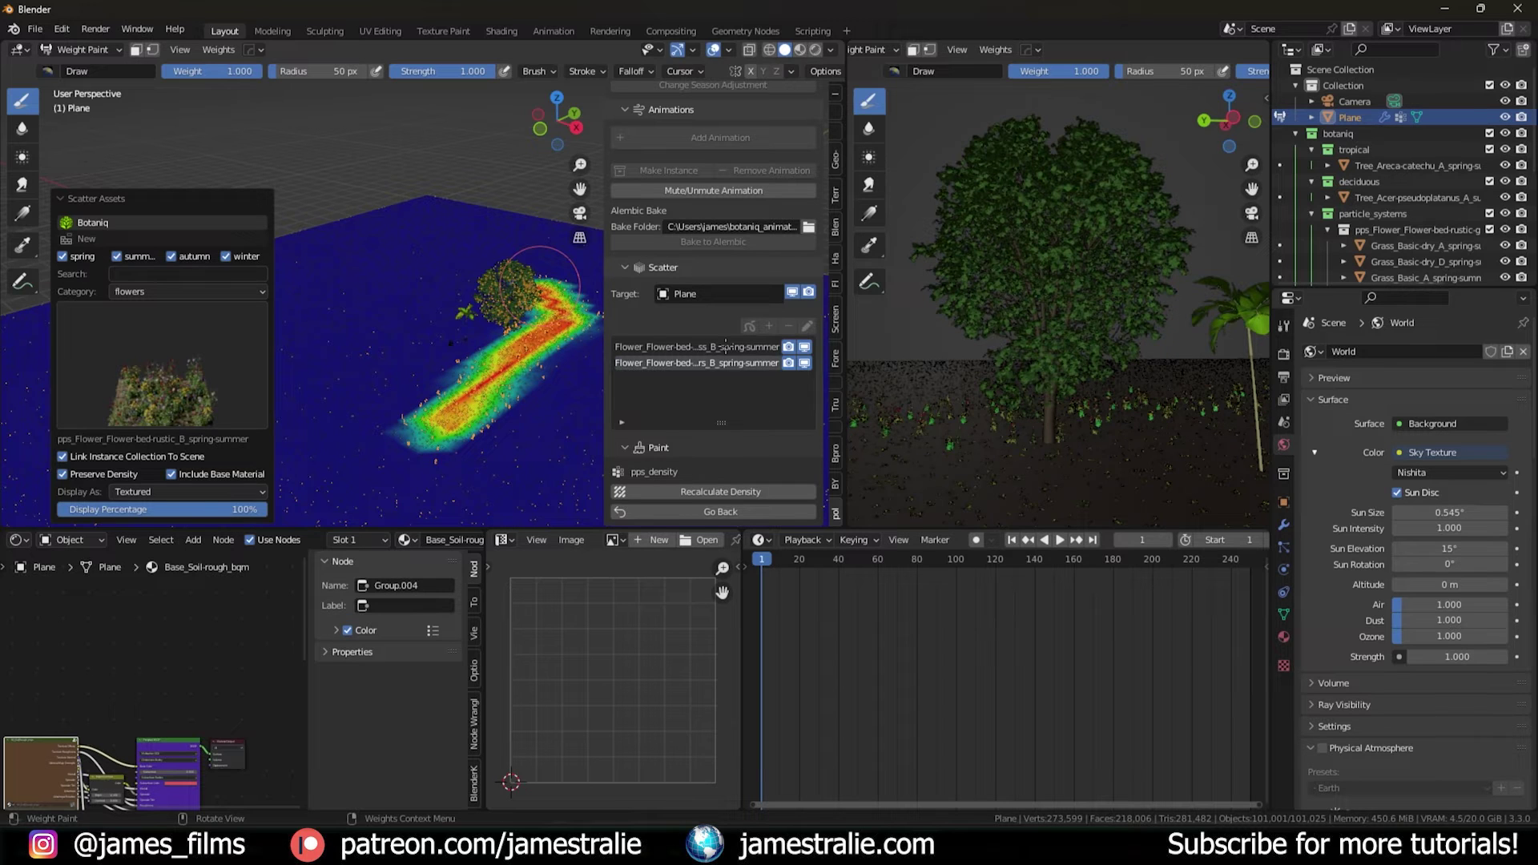
click(805, 348)
mouse_move(481, 361)
mouse_down()
mouse_move(338, 431)
mouse_move(358, 366)
mouse_move(445, 413)
mouse_move(317, 372)
mouse_move(335, 338)
mouse_move(276, 309)
mouse_move(537, 410)
mouse_move(573, 473)
mouse_move(477, 406)
mouse_move(495, 368)
mouse_move(557, 341)
mouse_move(479, 353)
mouse_move(505, 324)
mouse_up()
click(788, 346)
Switch from Weight Paint back to Object Mode
click(80, 49)
click(84, 67)
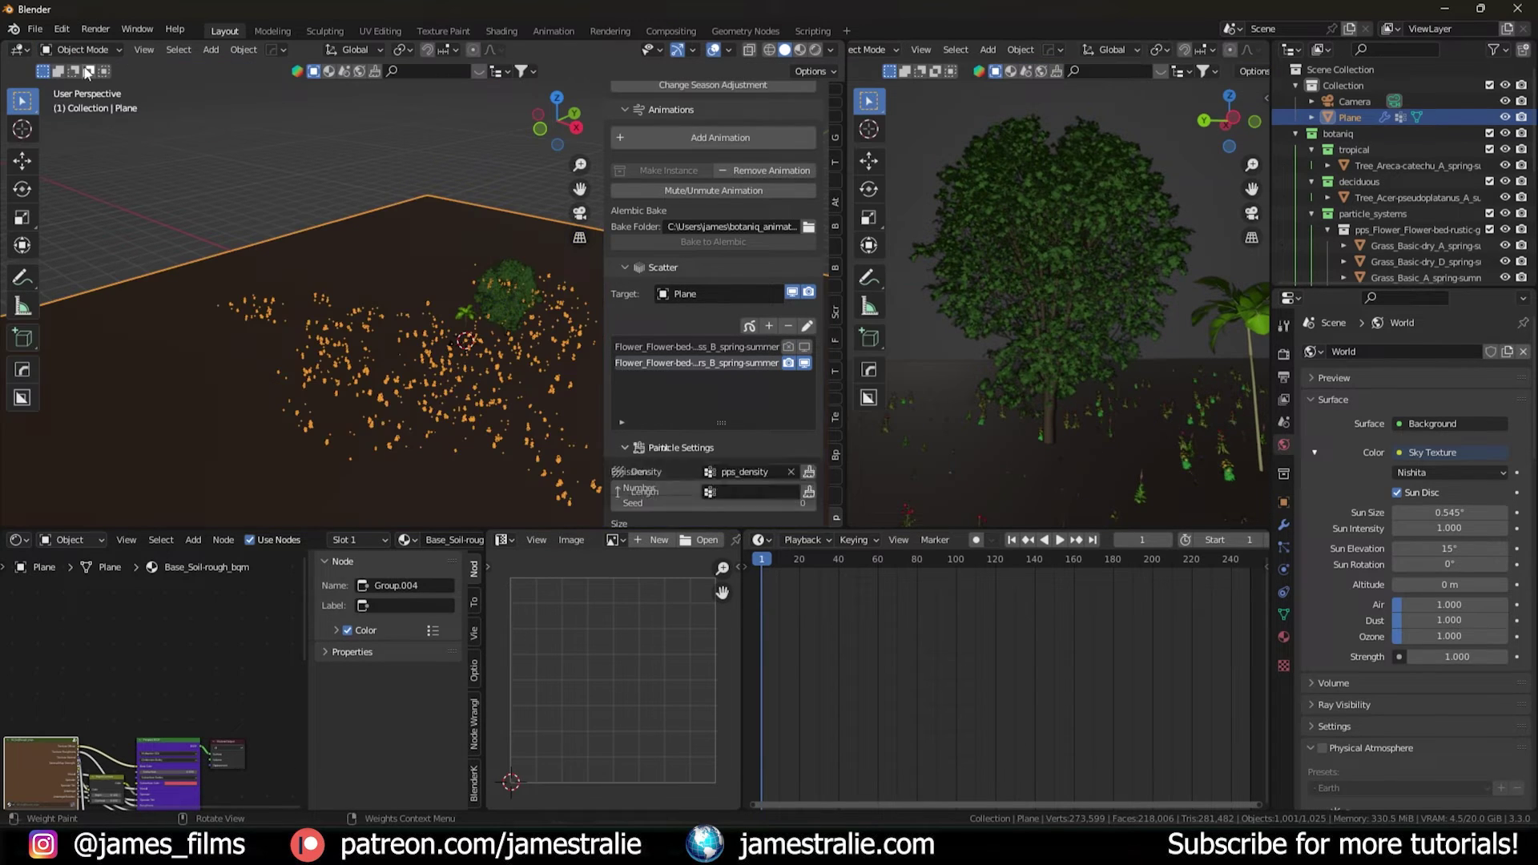
scroll(611, 360, down, 5)
middle_drag(507, 411, 470, 404)
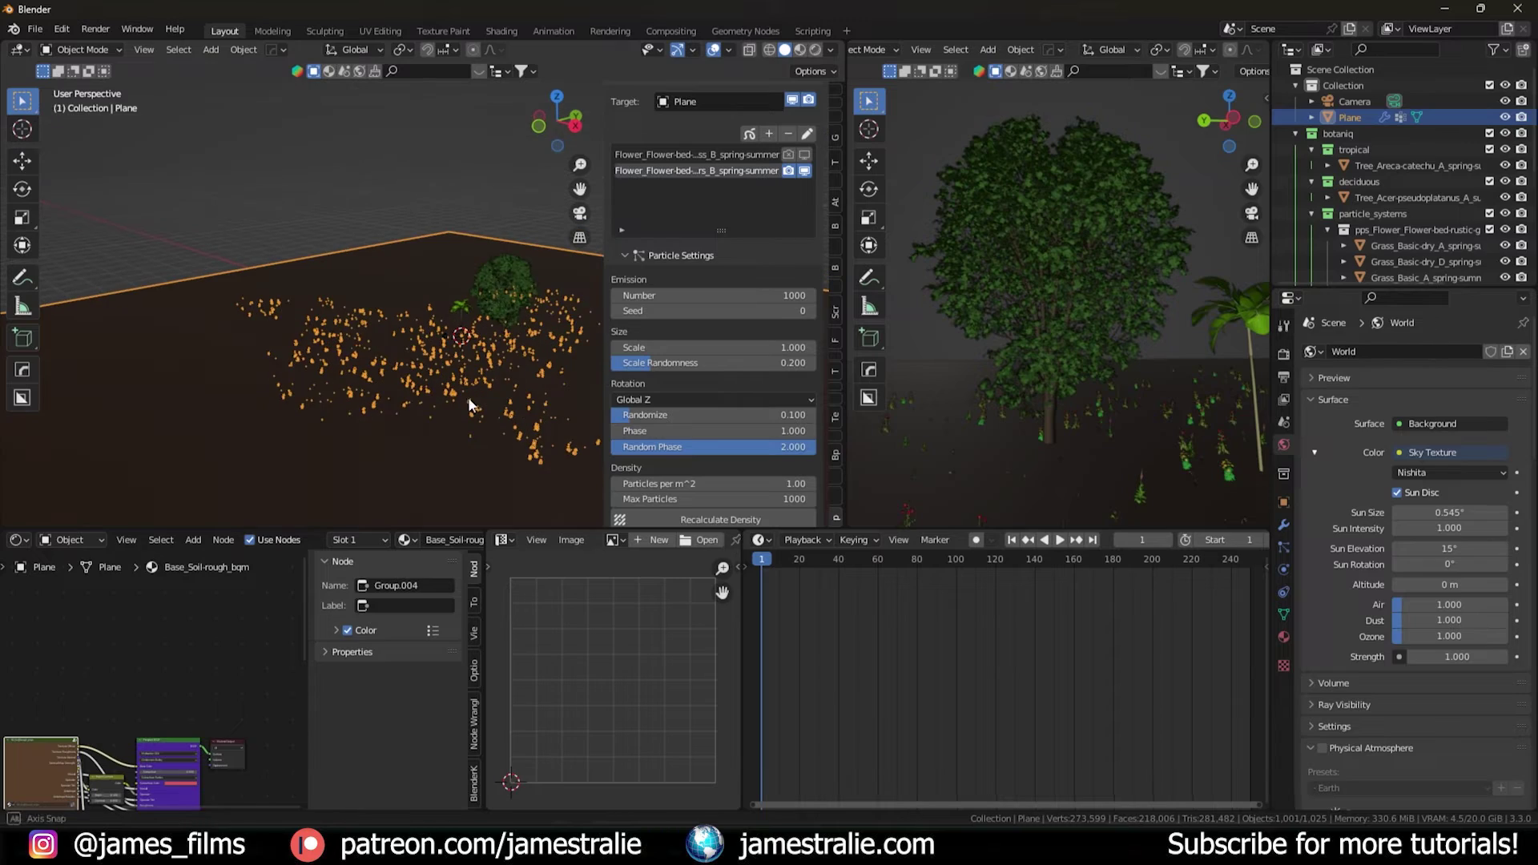
Set the flower particle Scale to about 4.23
drag(699, 347, 789, 348)
scroll(441, 417, up, 3)
middle_drag(449, 412, 481, 360)
scroll(656, 429, down, 3)
scroll(656, 429, down, 9)
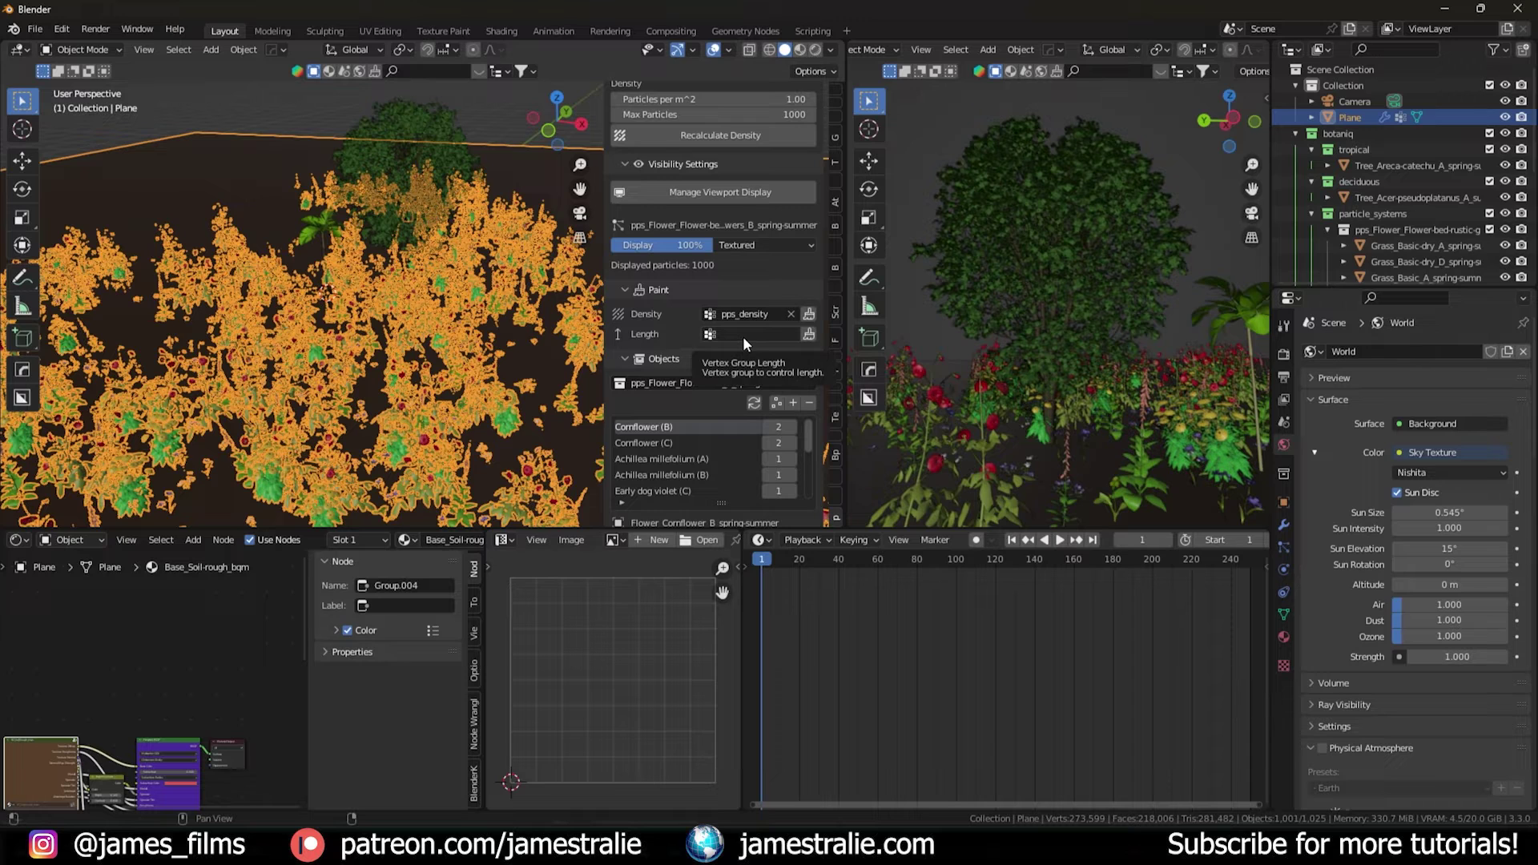
scroll(658, 320, down, 2)
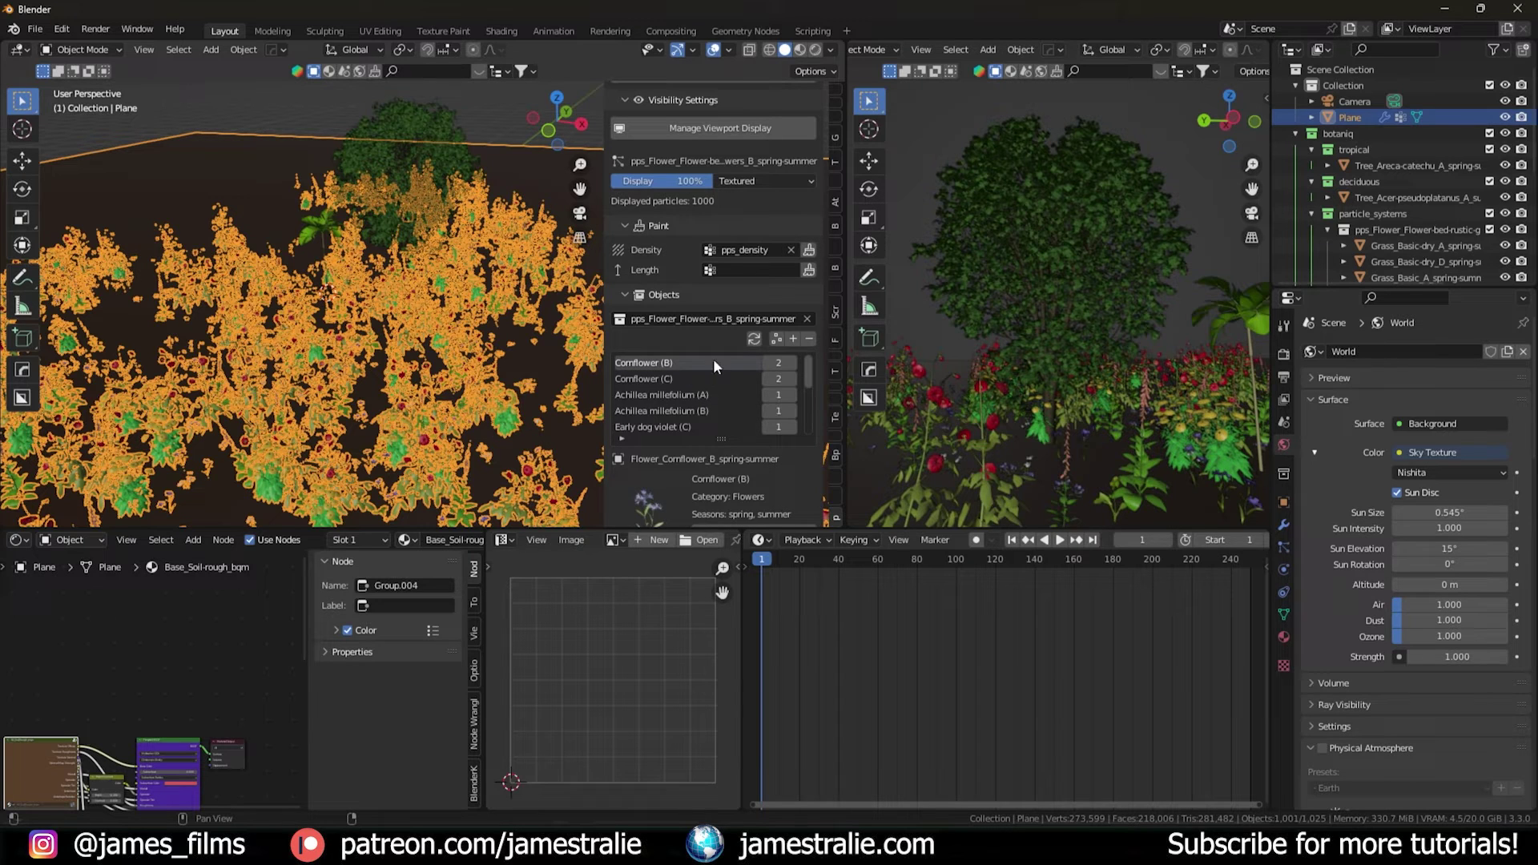
scroll(751, 389, down, 2)
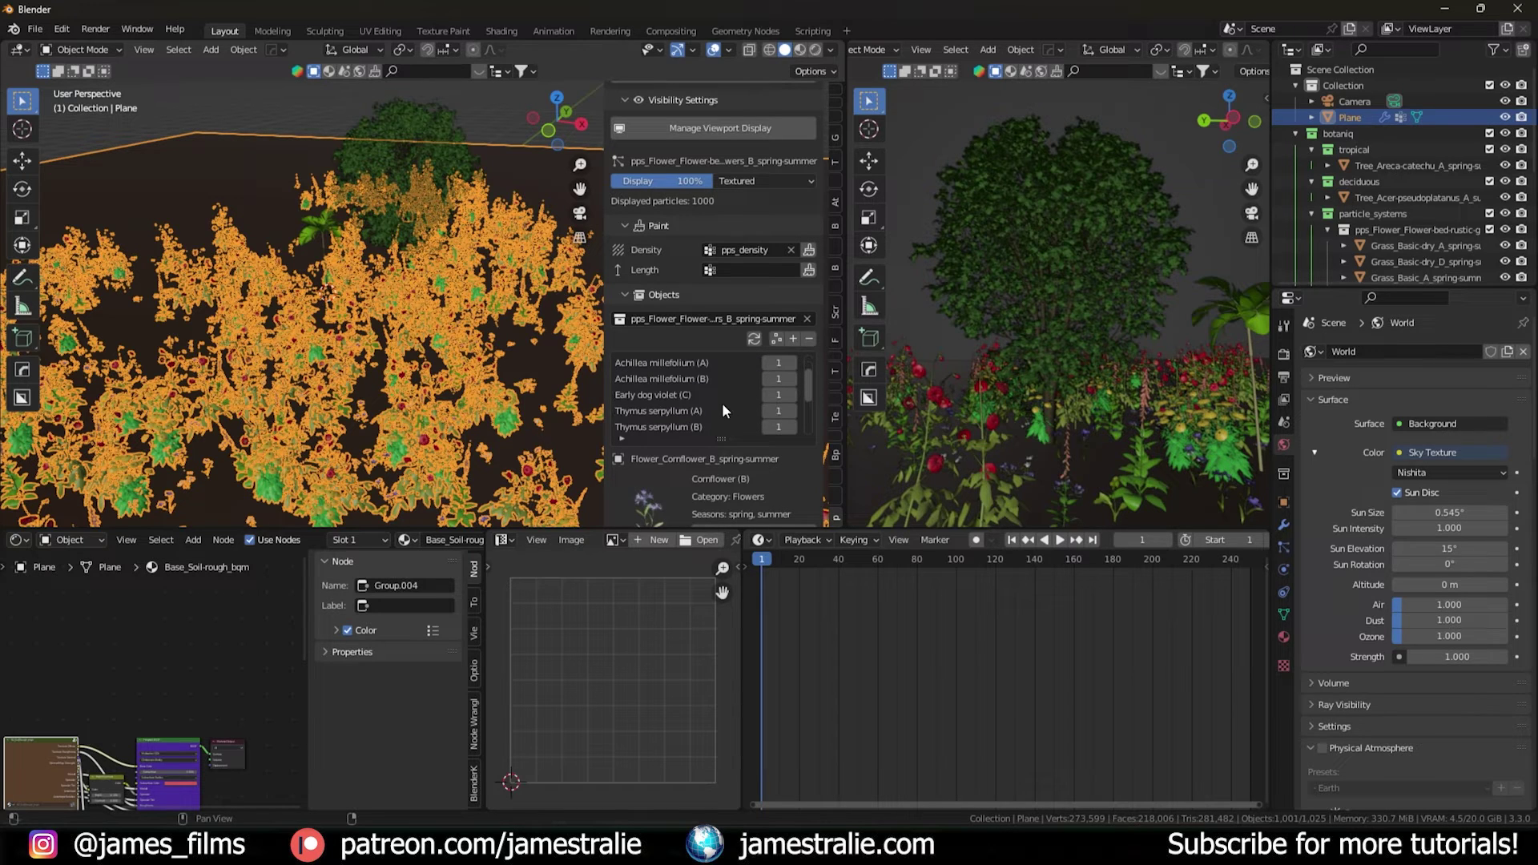
click(773, 395)
text(3)
key(Return)
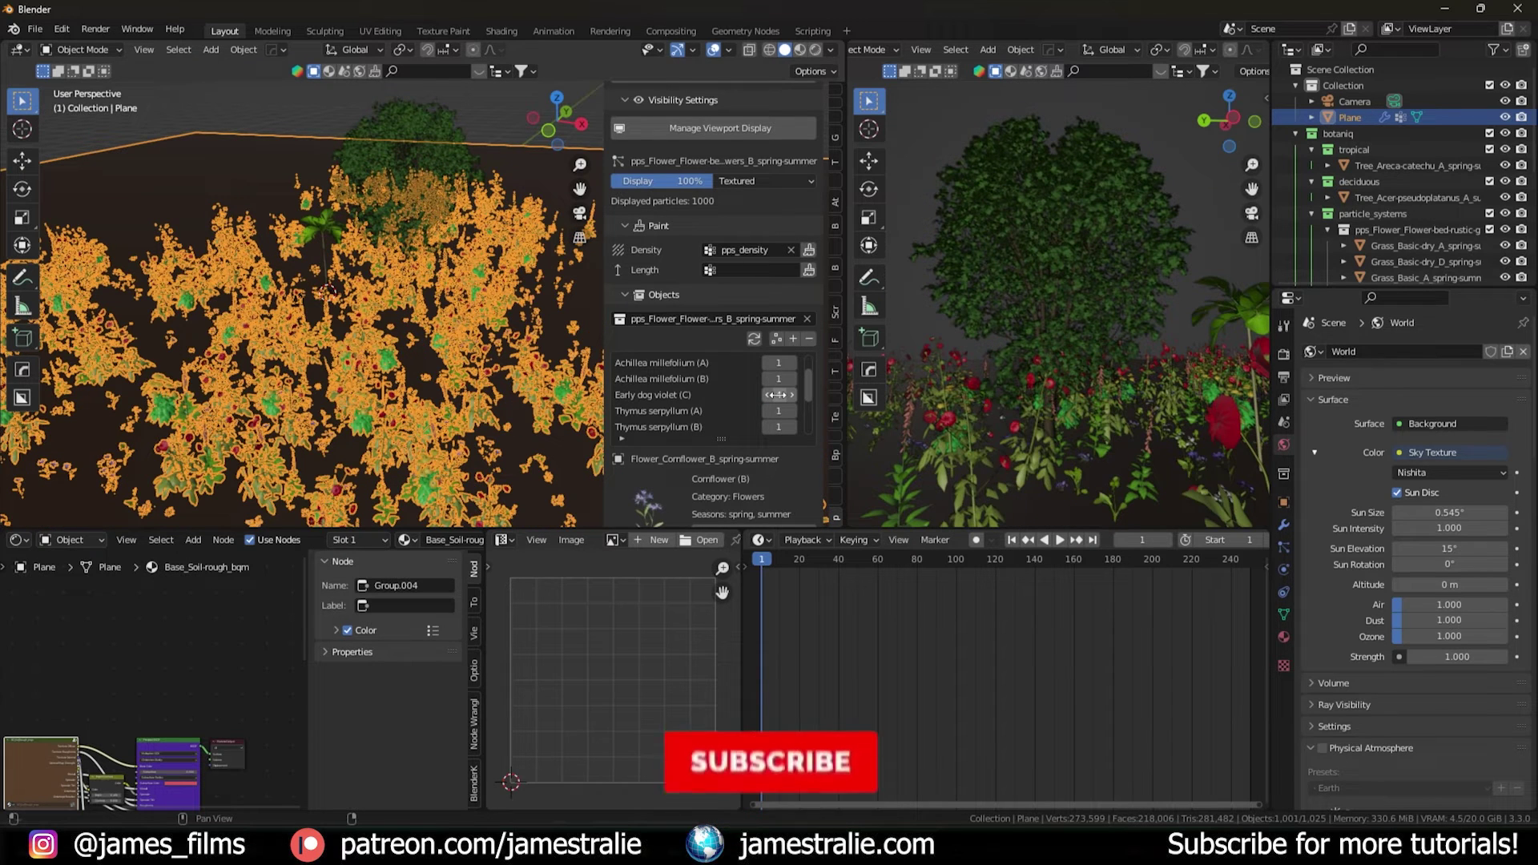
click(773, 395)
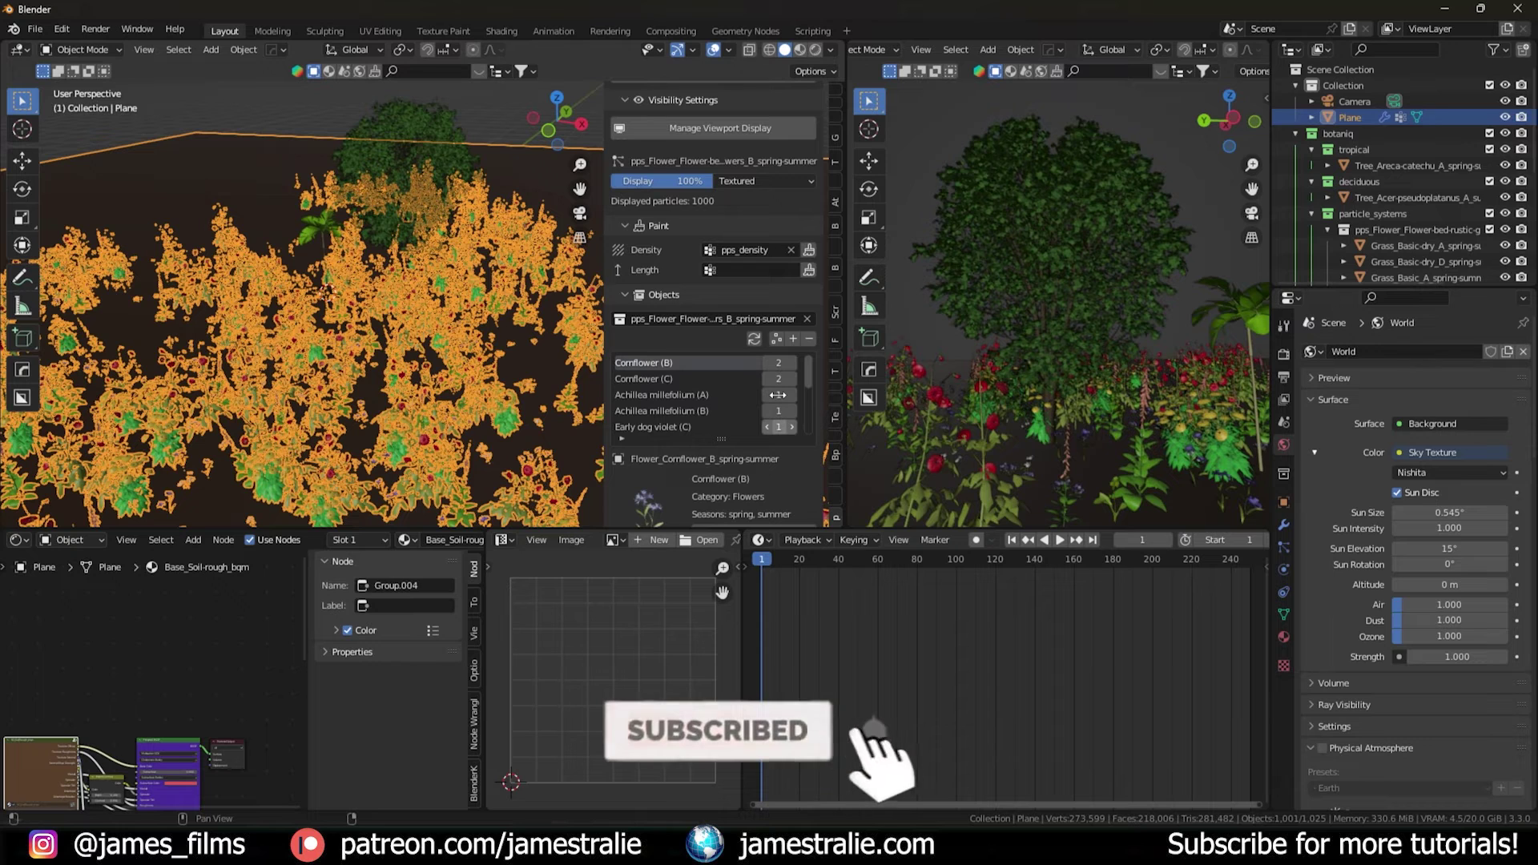
scroll(775, 388, up, 2)
click(774, 377)
click(671, 411)
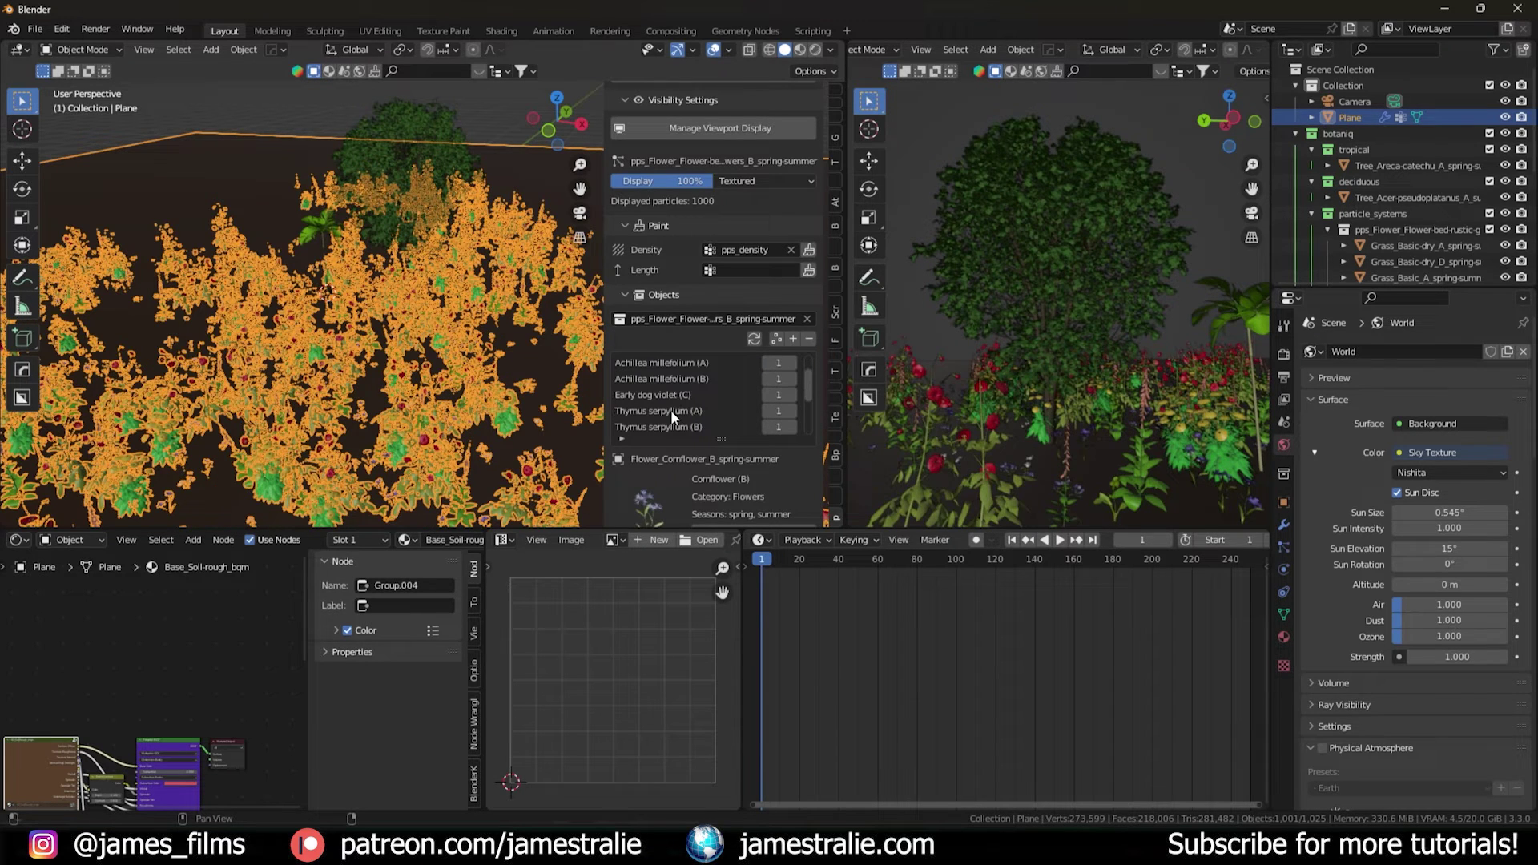
scroll(682, 385, down, 3)
click(667, 331)
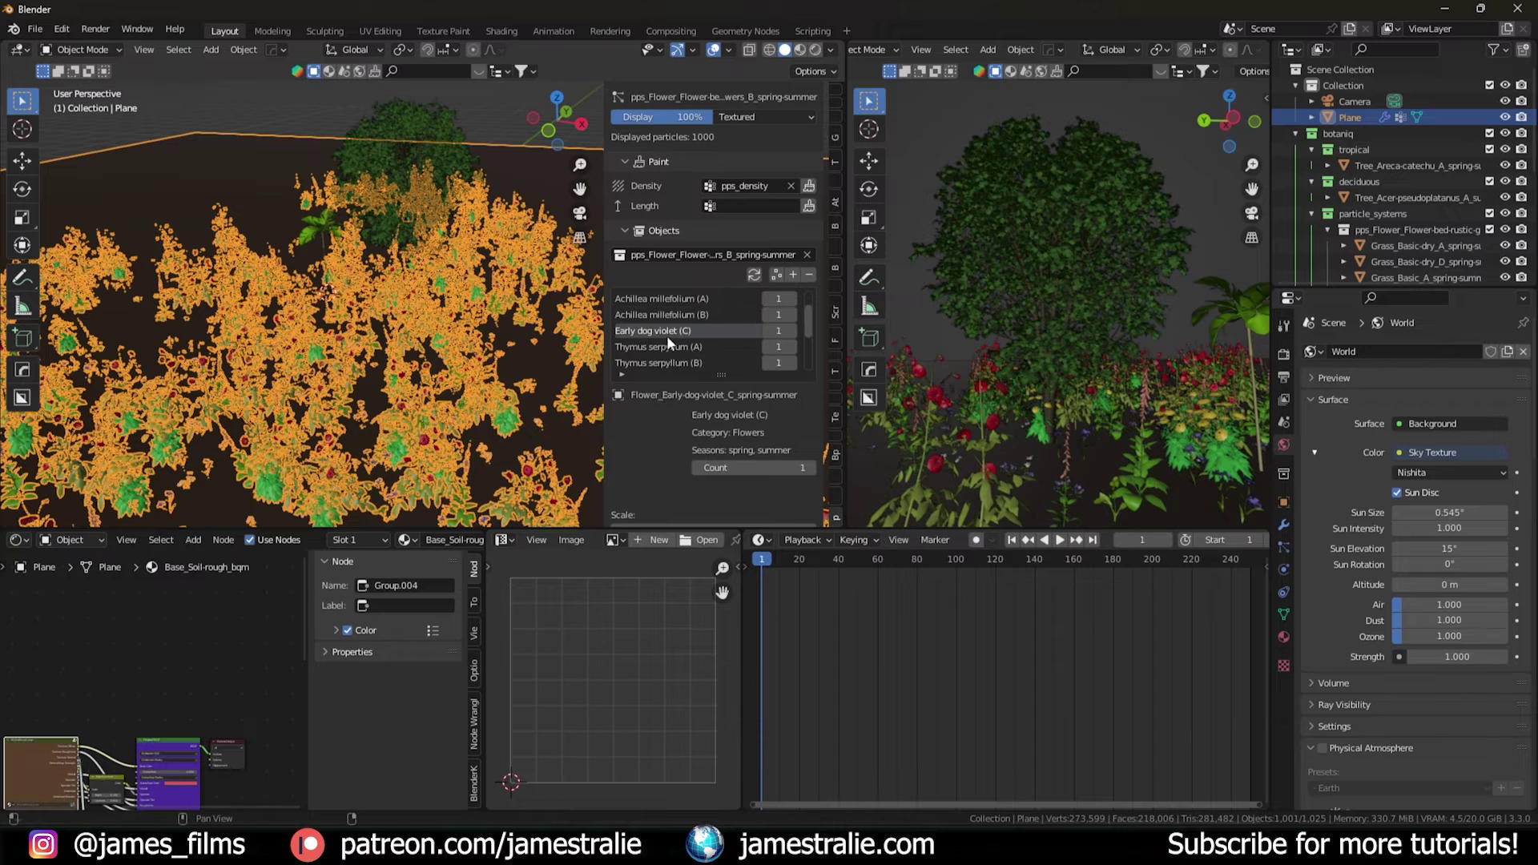
scroll(655, 454, down, 1)
click(671, 317)
scroll(715, 290, down, 2)
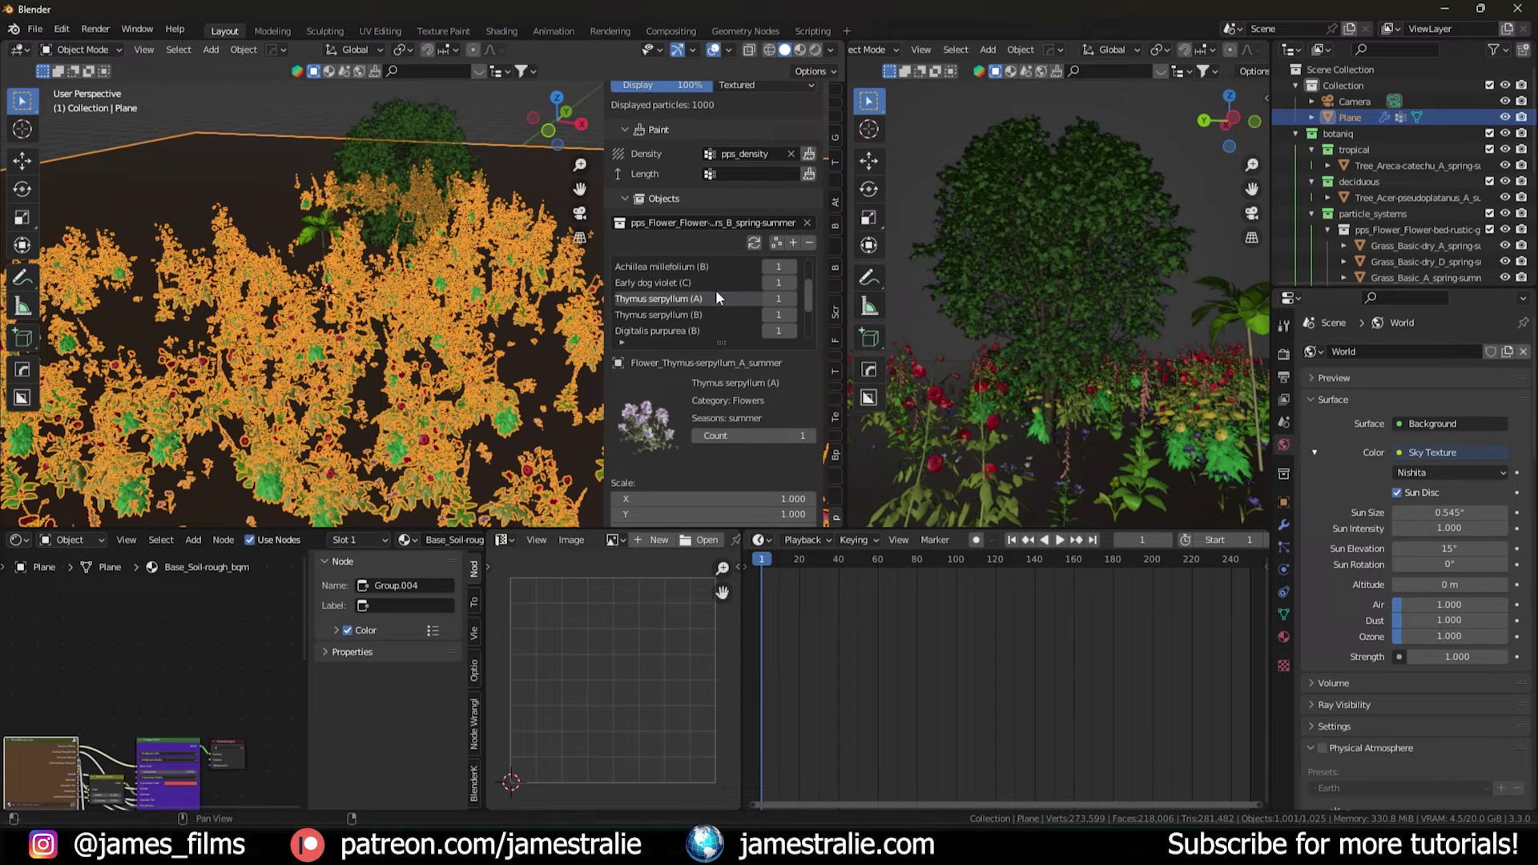
click(648, 328)
scroll(660, 311, down, 3)
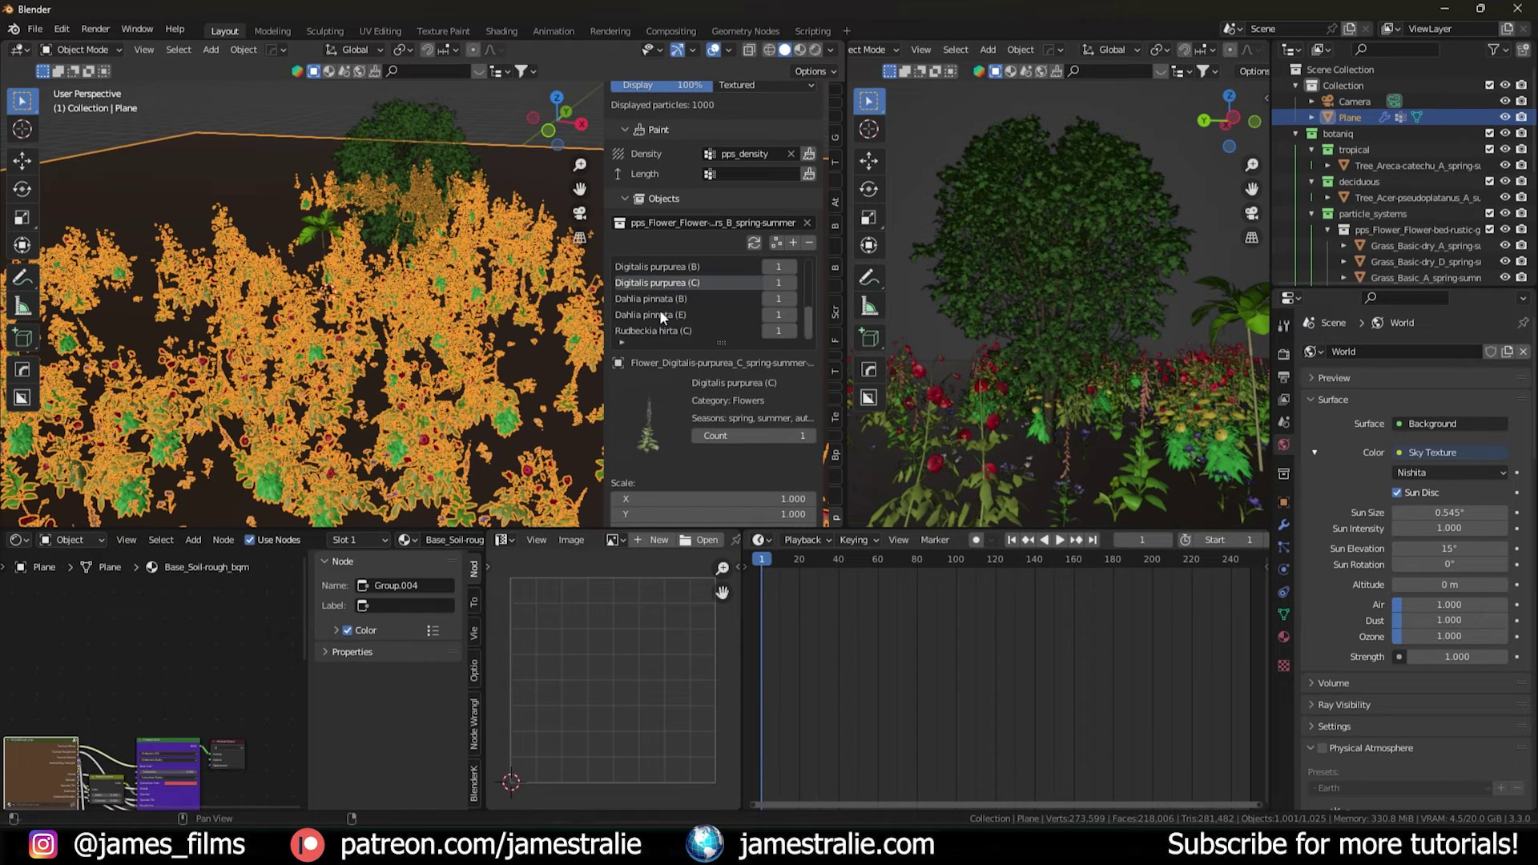
click(673, 331)
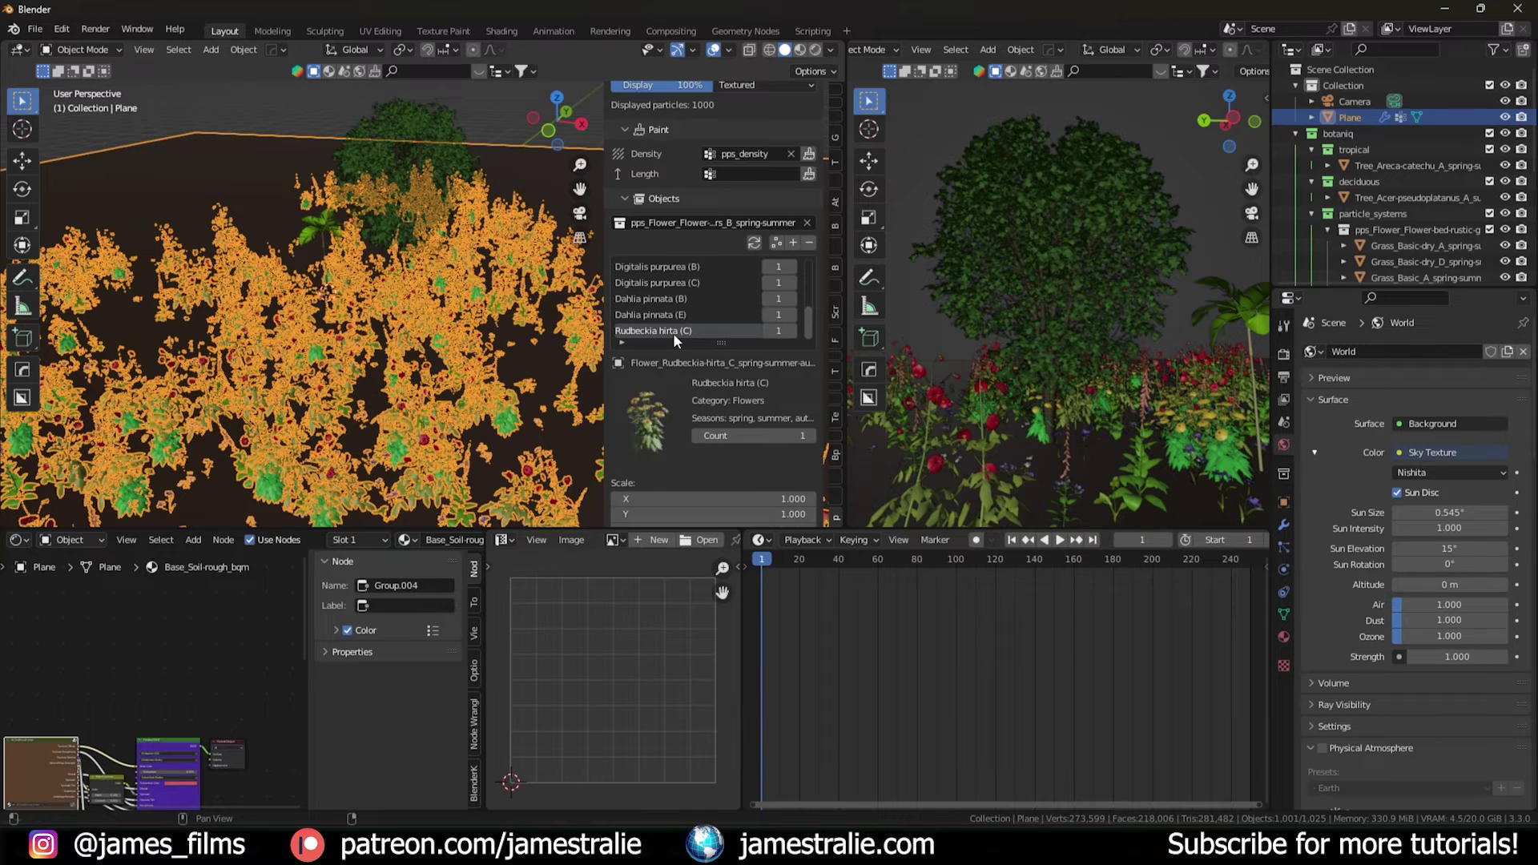
scroll(667, 357, down, 1)
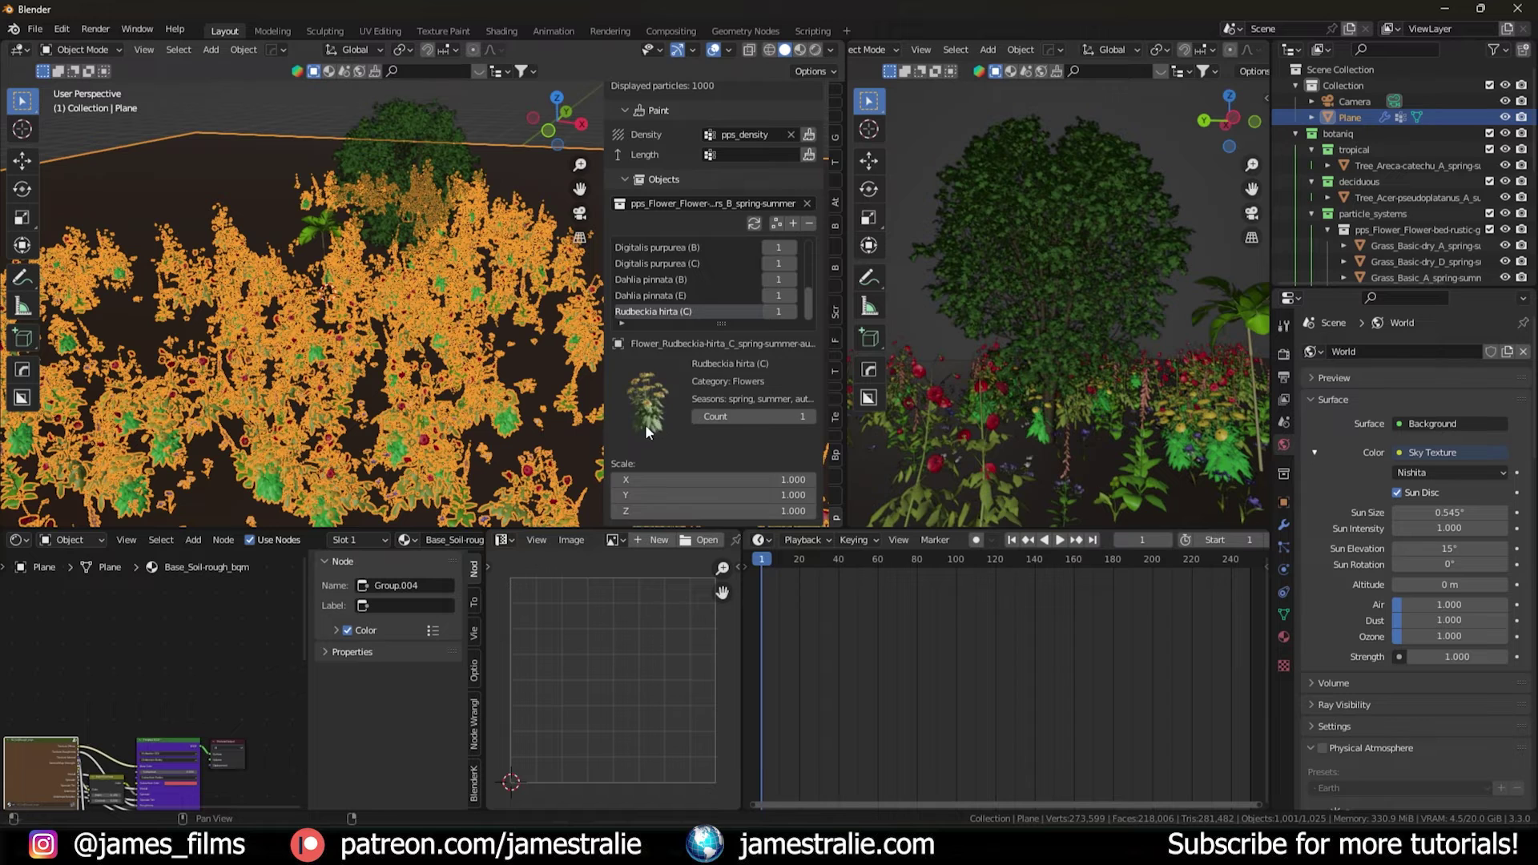
scroll(646, 424, up, 8)
scroll(653, 316, up, 10)
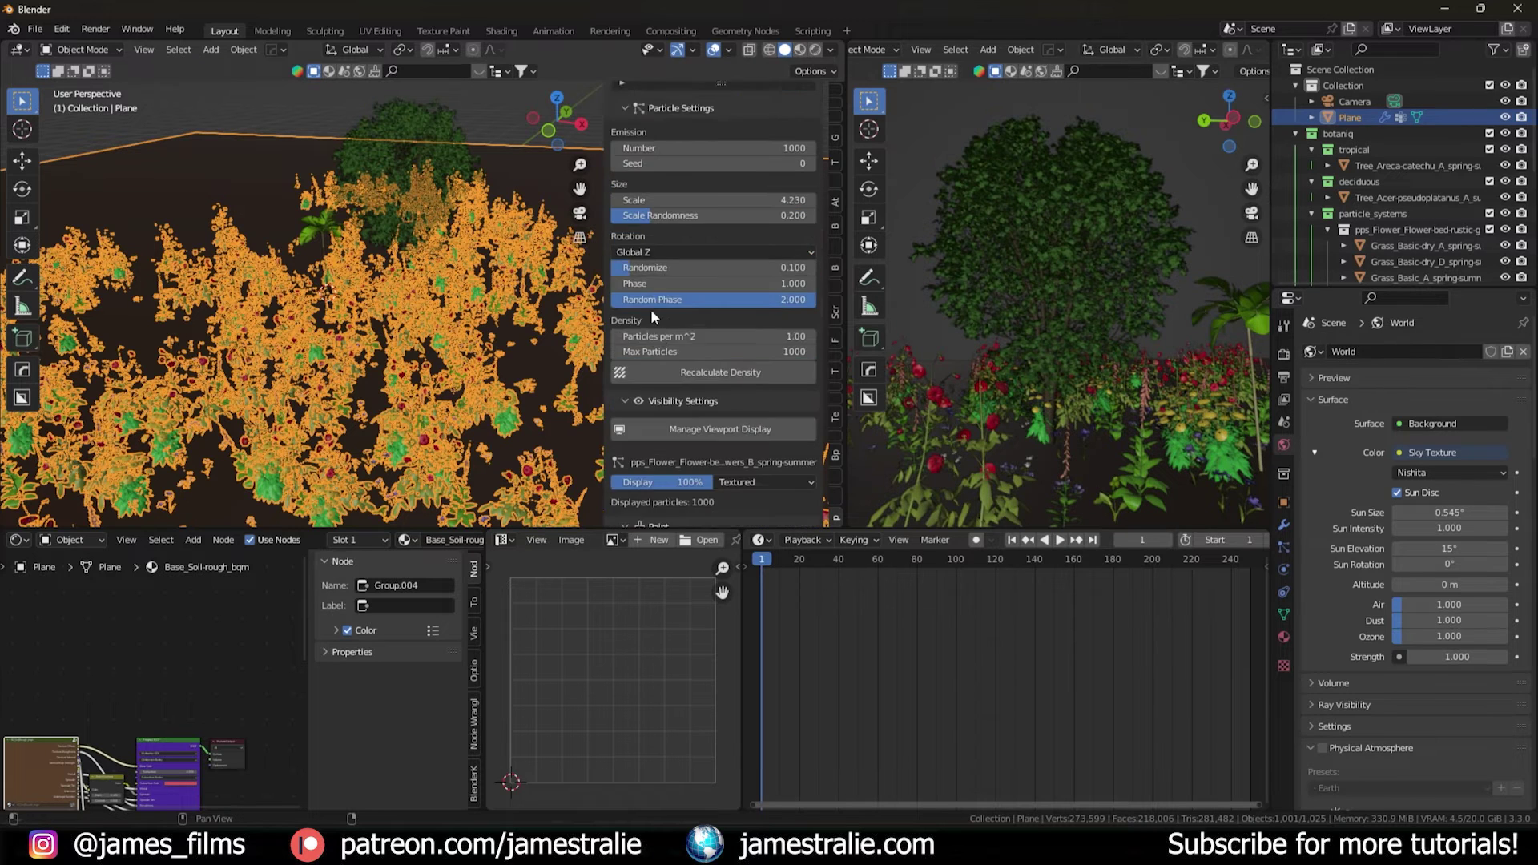
scroll(662, 335, up, 2)
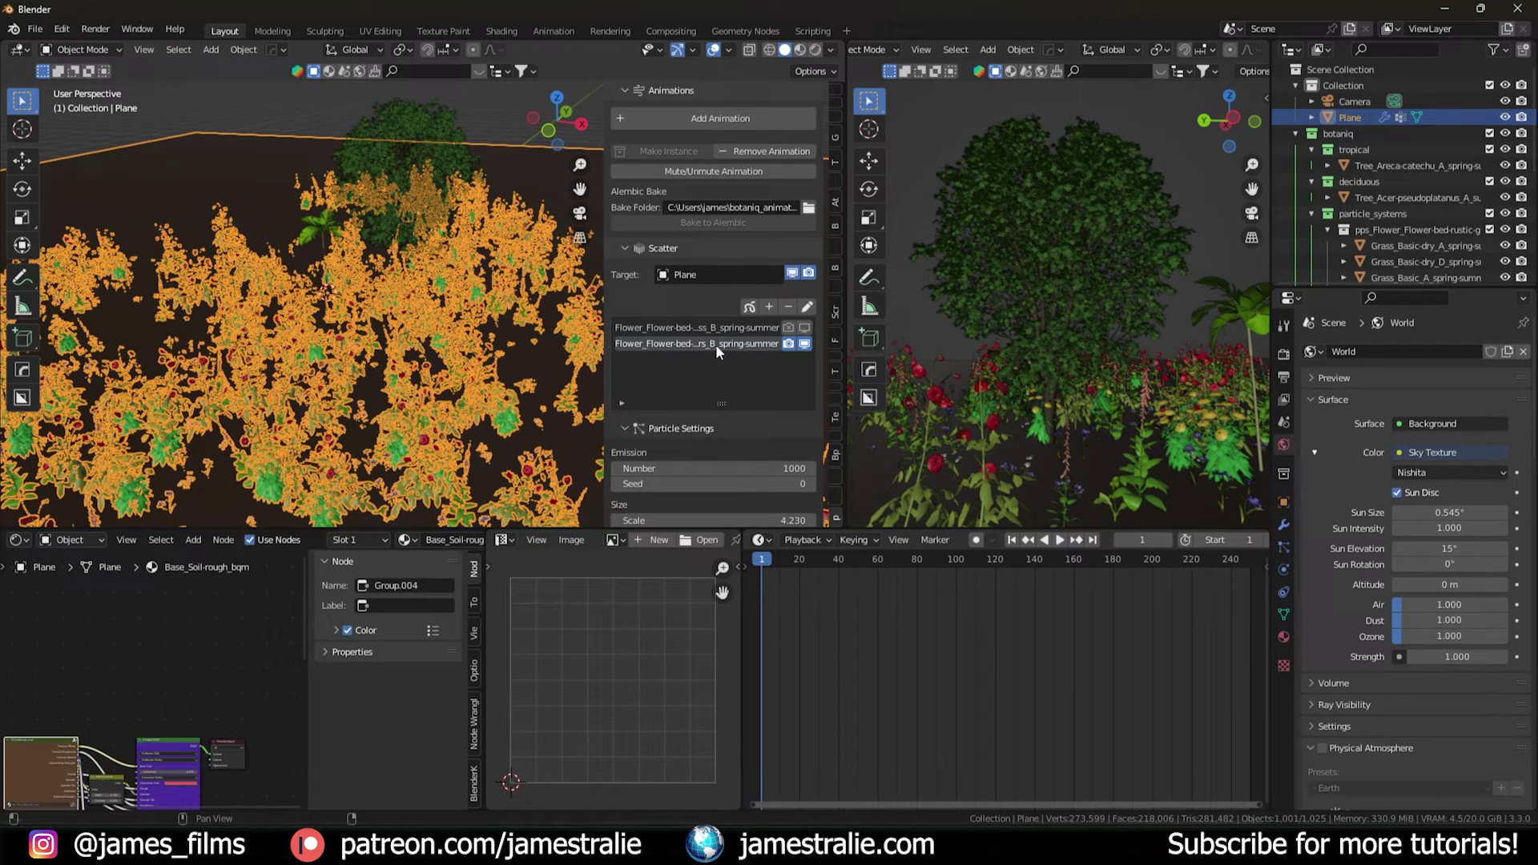
Add a Wind-Low-Vegetation wind animation to the flower-bed scatter
click(726, 118)
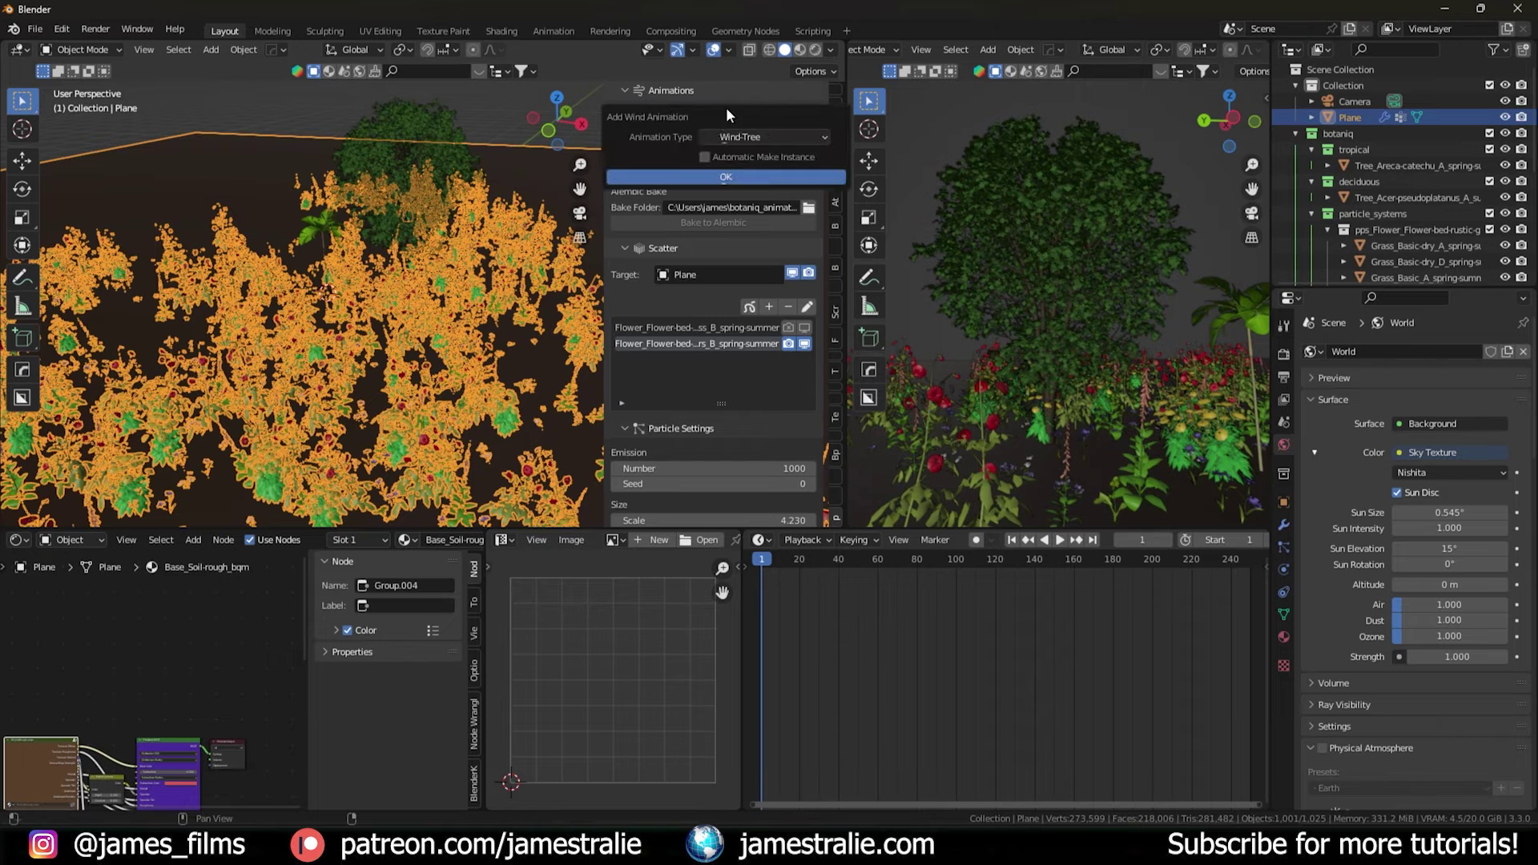
click(765, 137)
click(749, 202)
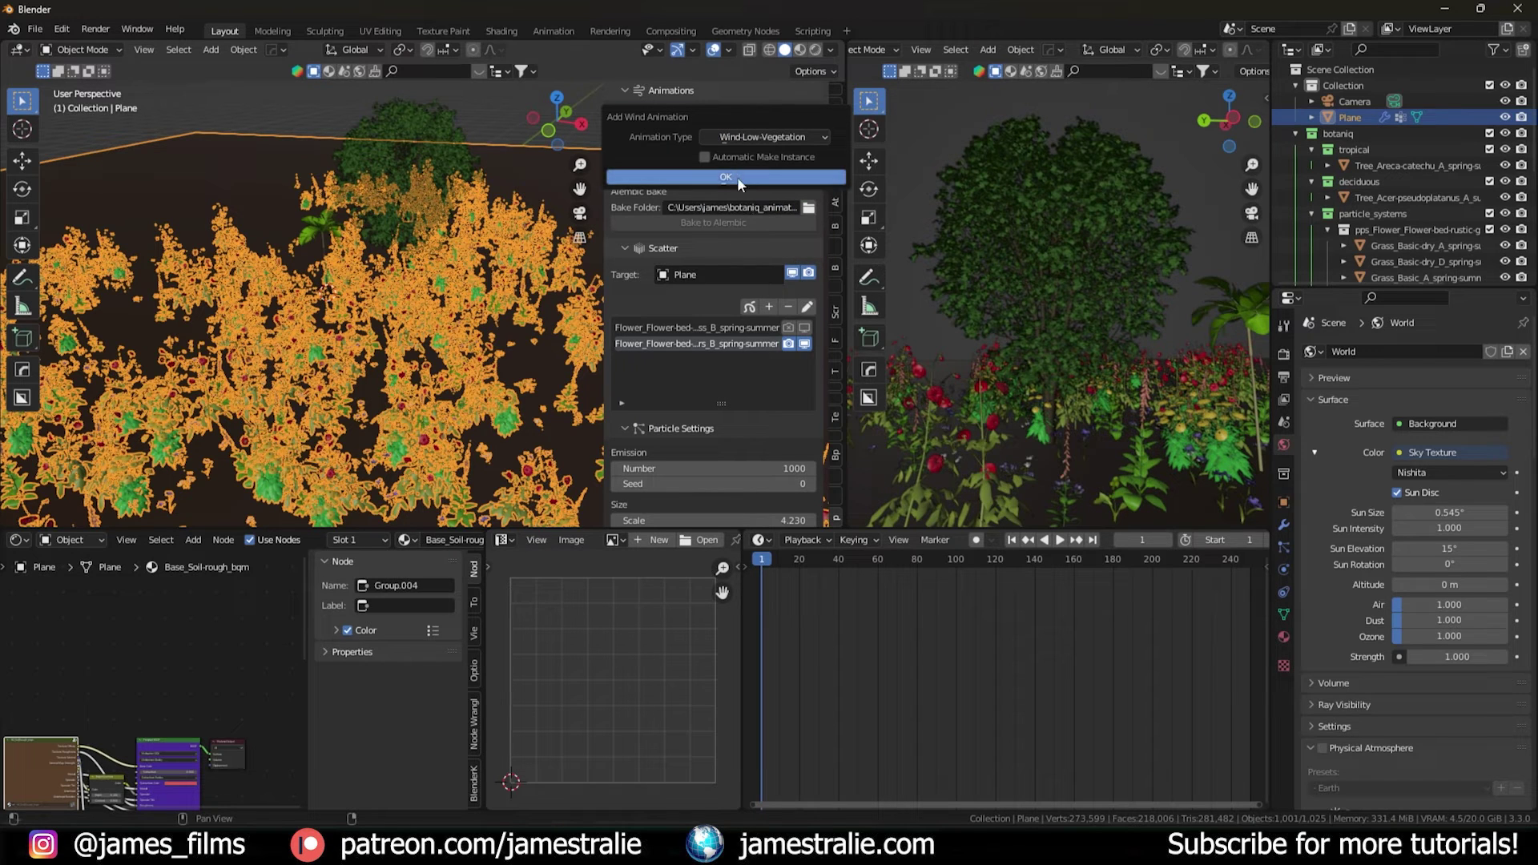
click(737, 176)
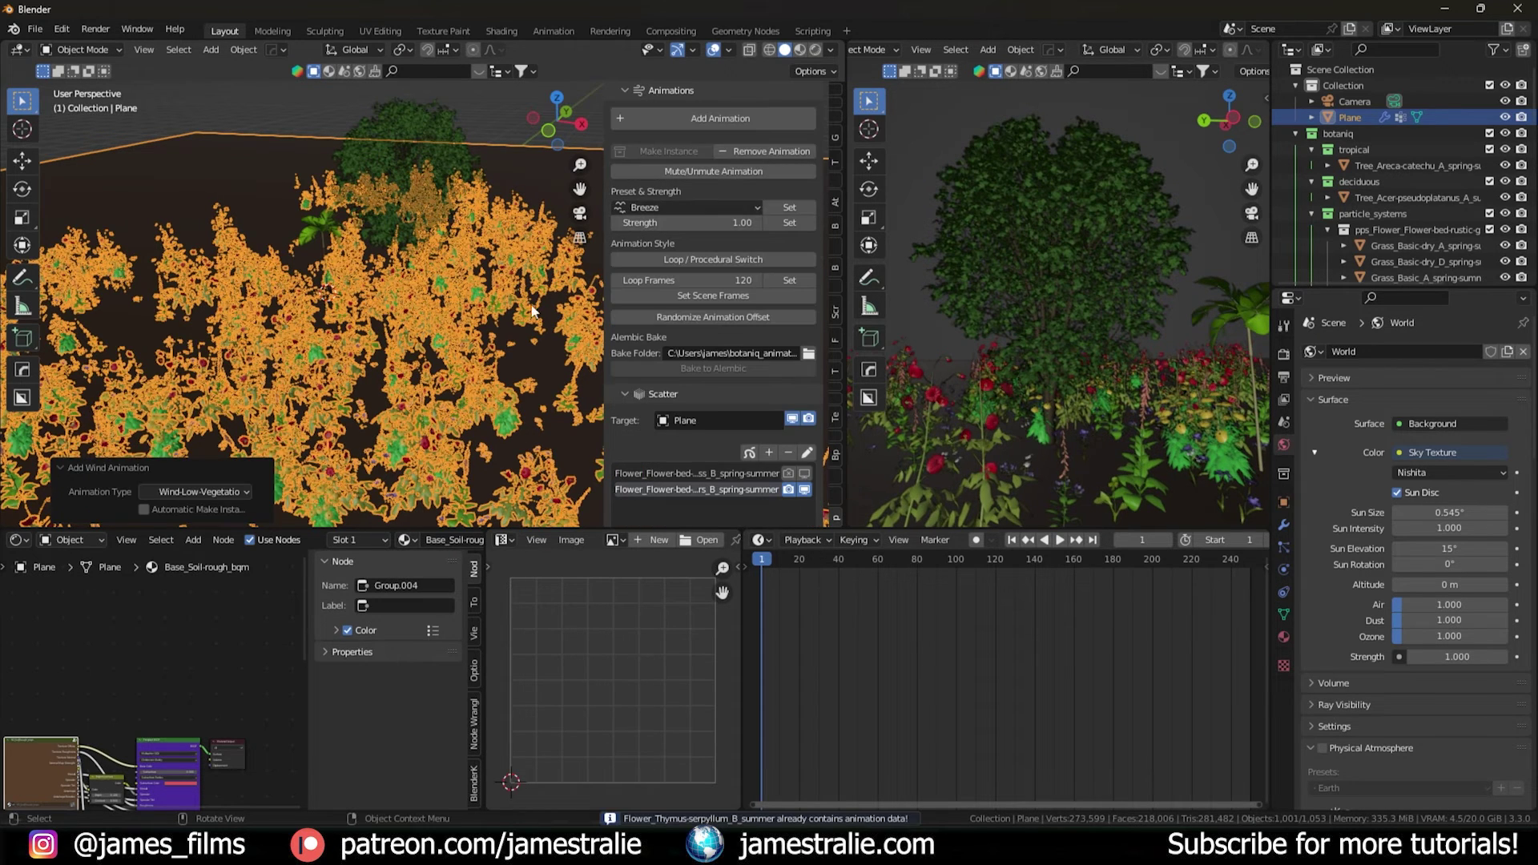
scroll(353, 384, down, 5)
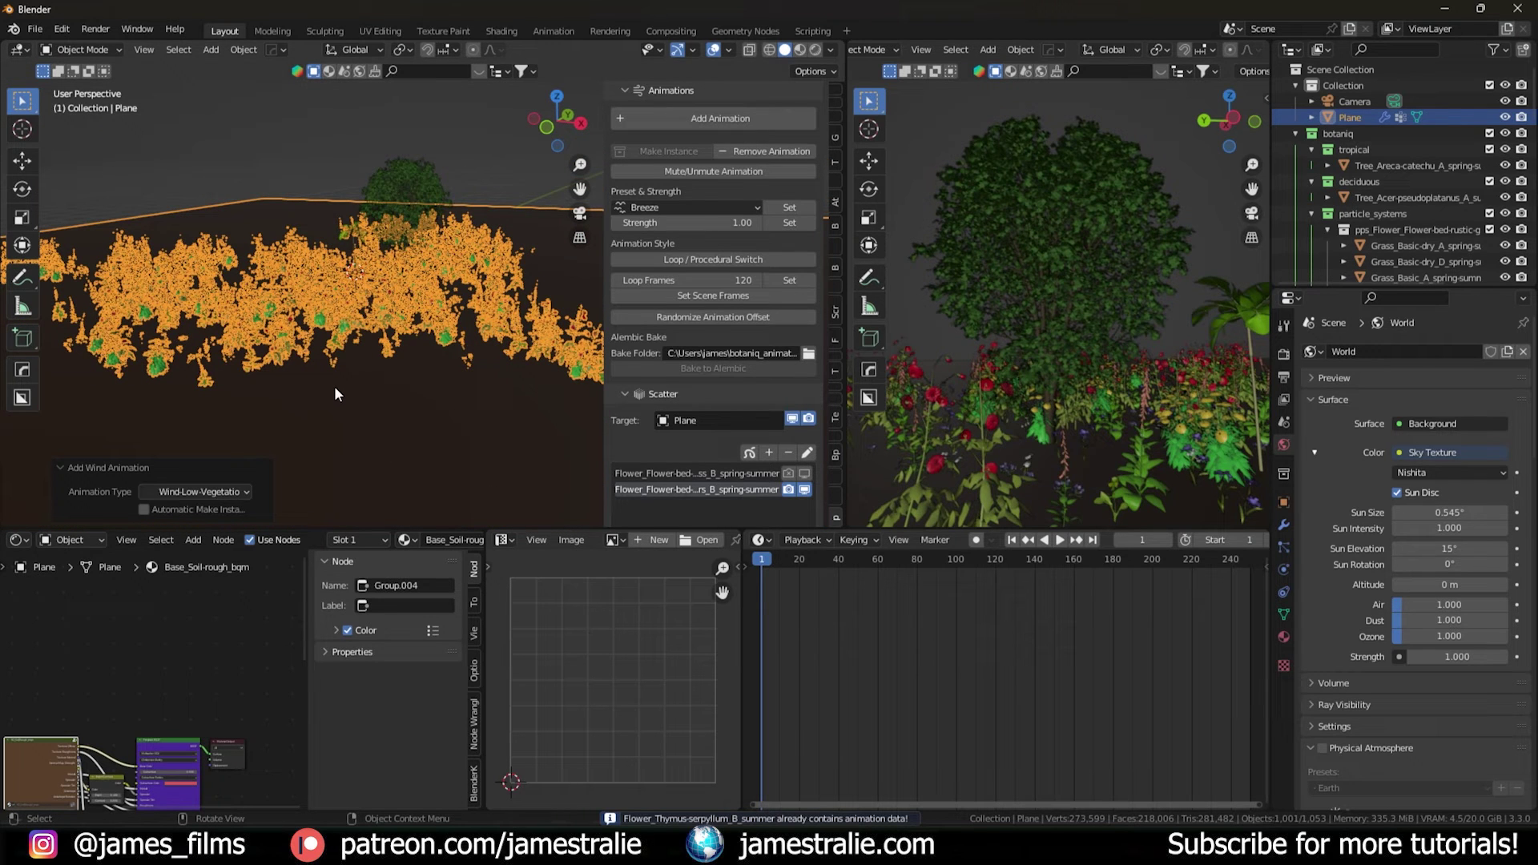
Play back the animation to watch the flowers and sunflowers sway, then stop it
shift+middle_drag(334, 387, 383, 343)
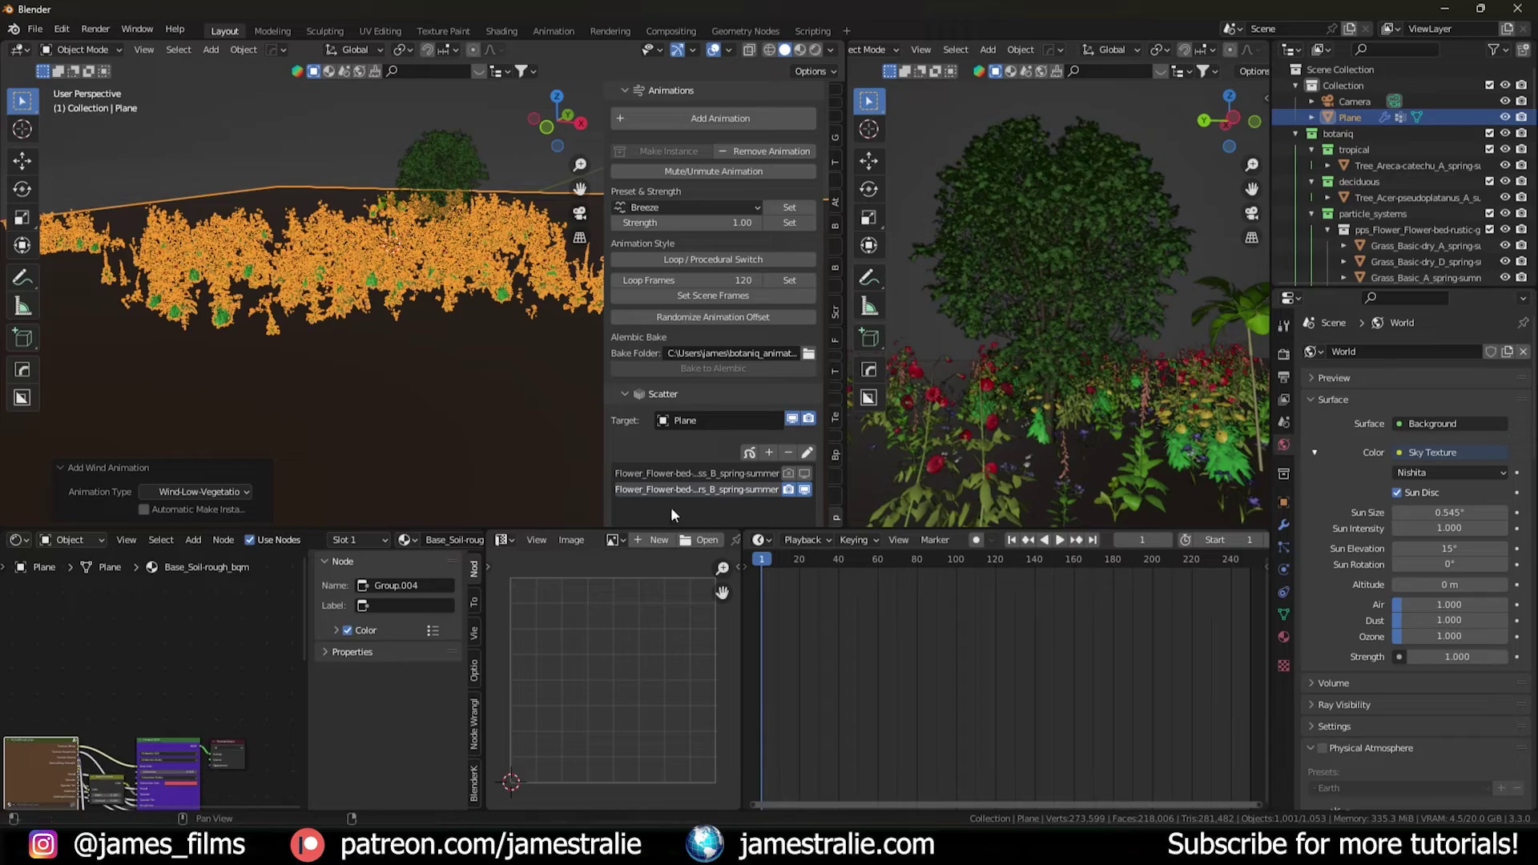
key(space)
scroll(342, 288, up, 5)
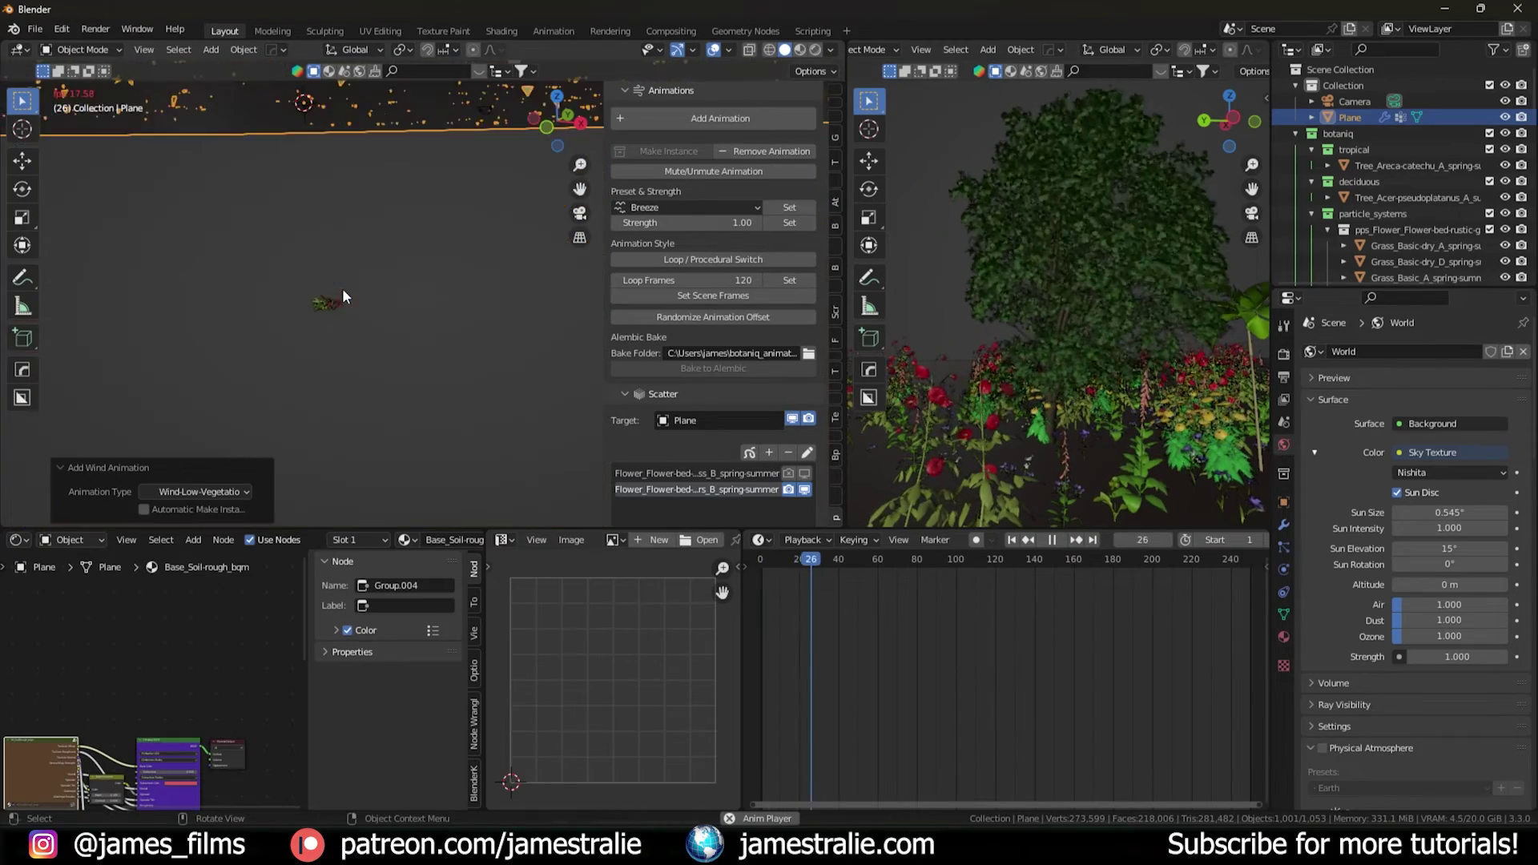
middle_drag(335, 262, 364, 275)
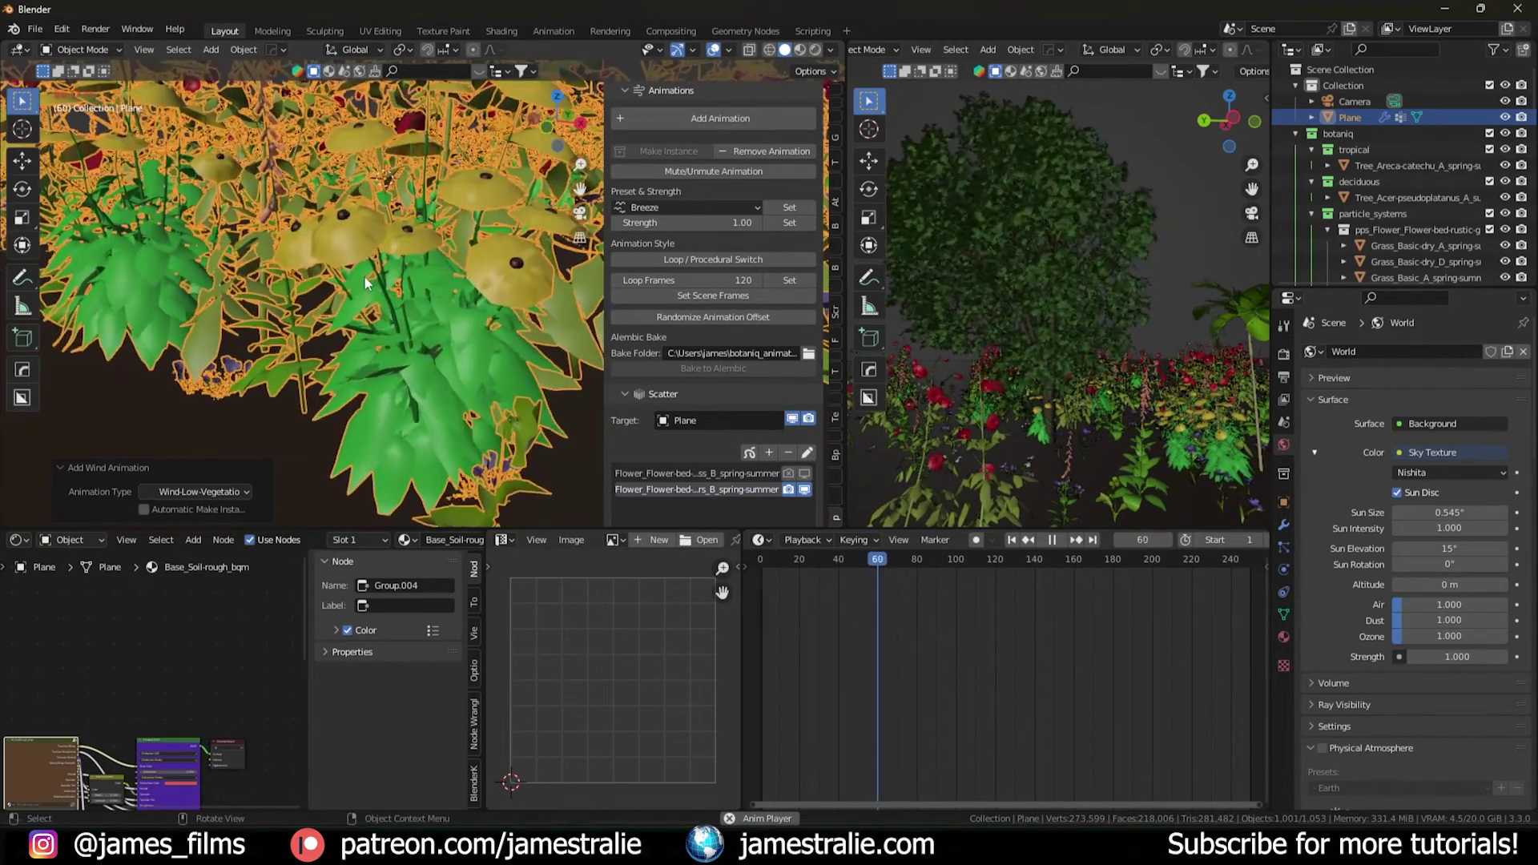
scroll(363, 275, down, 5)
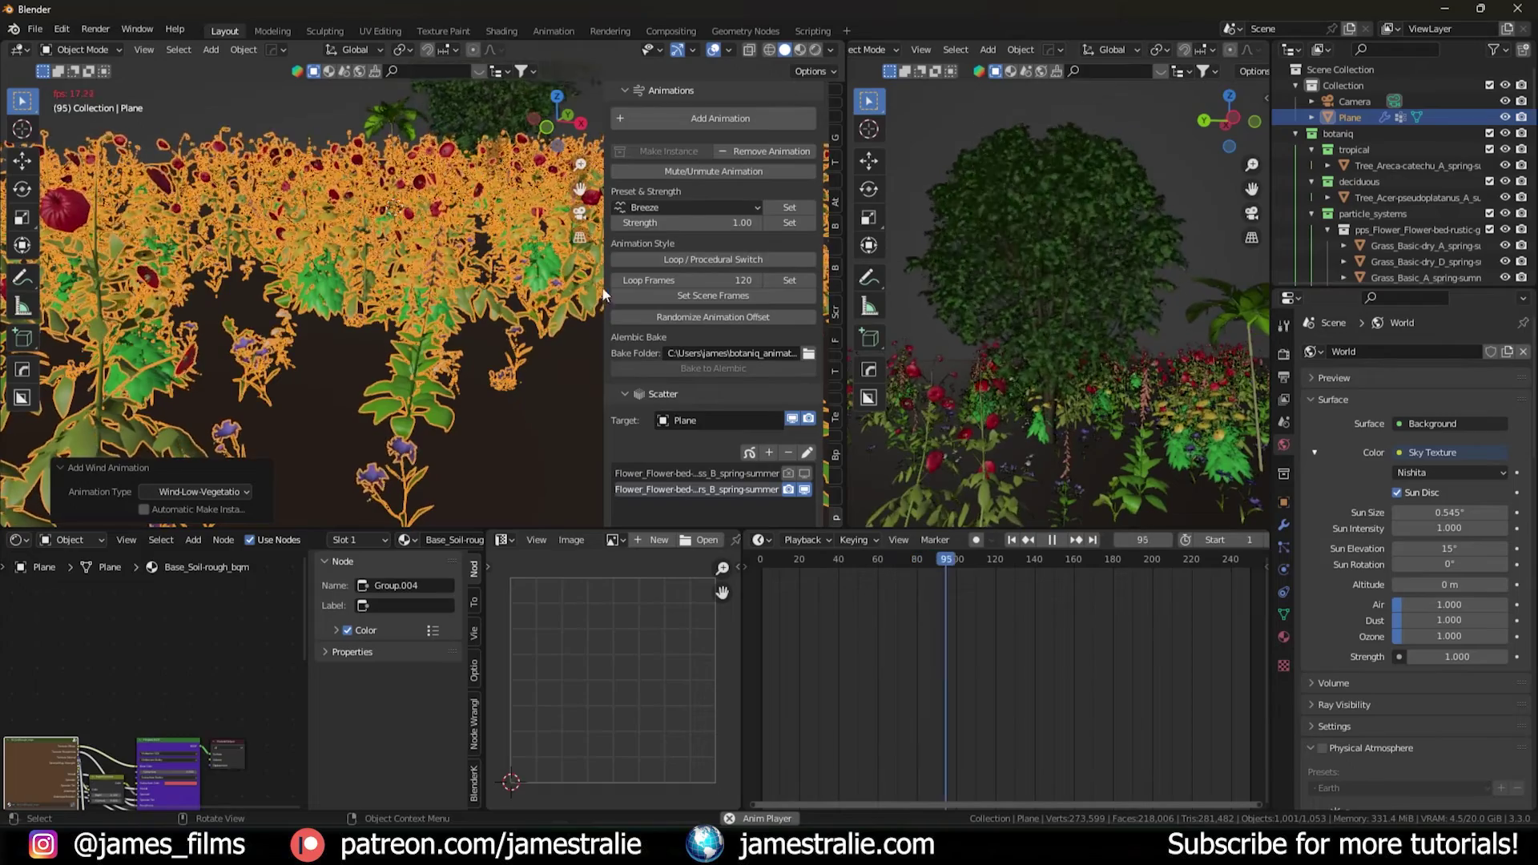
key(space)
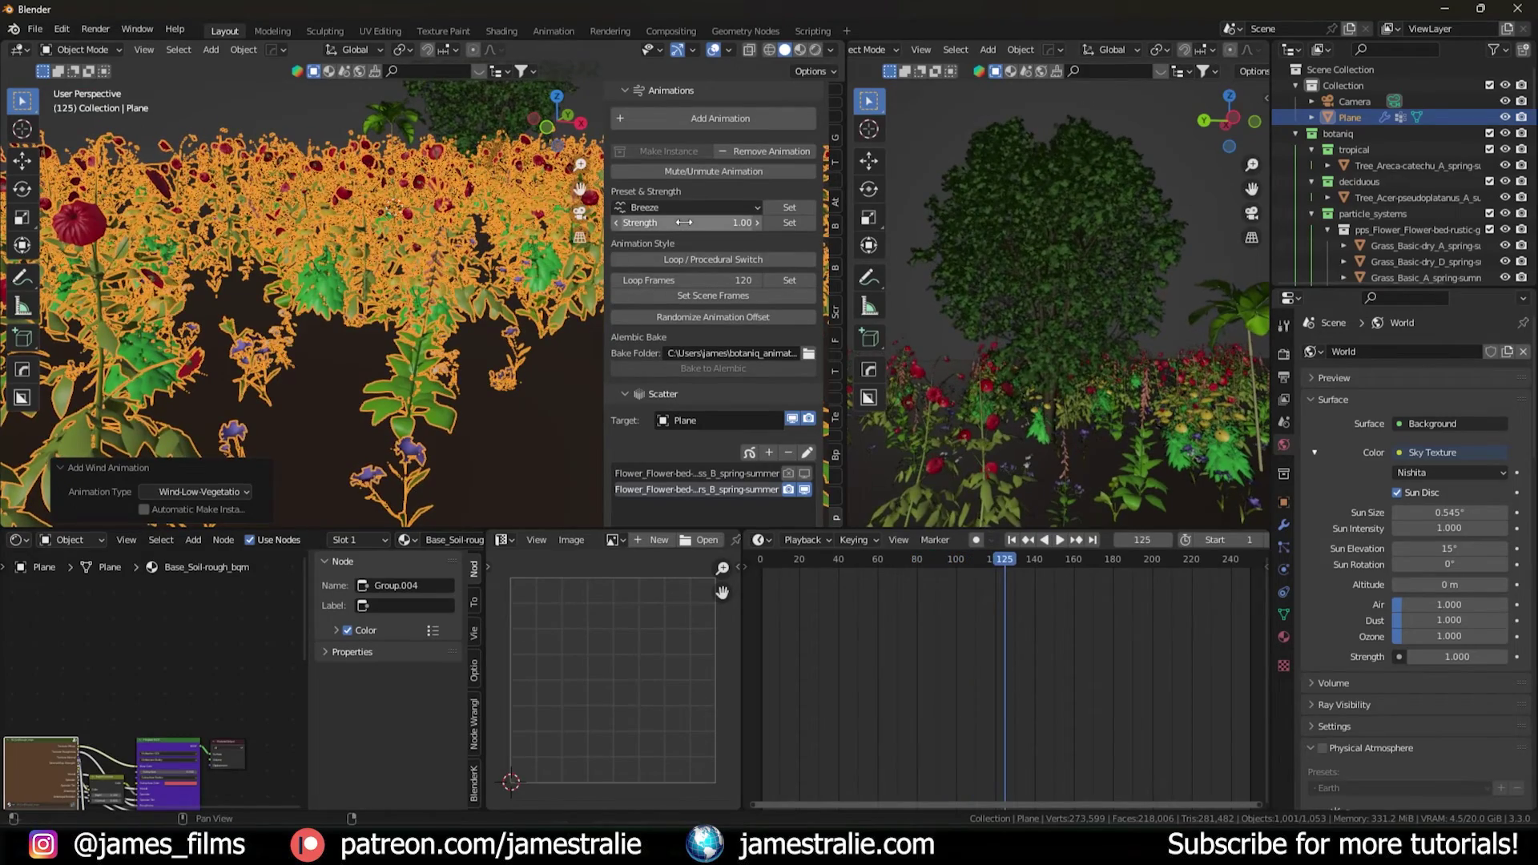
click(773, 223)
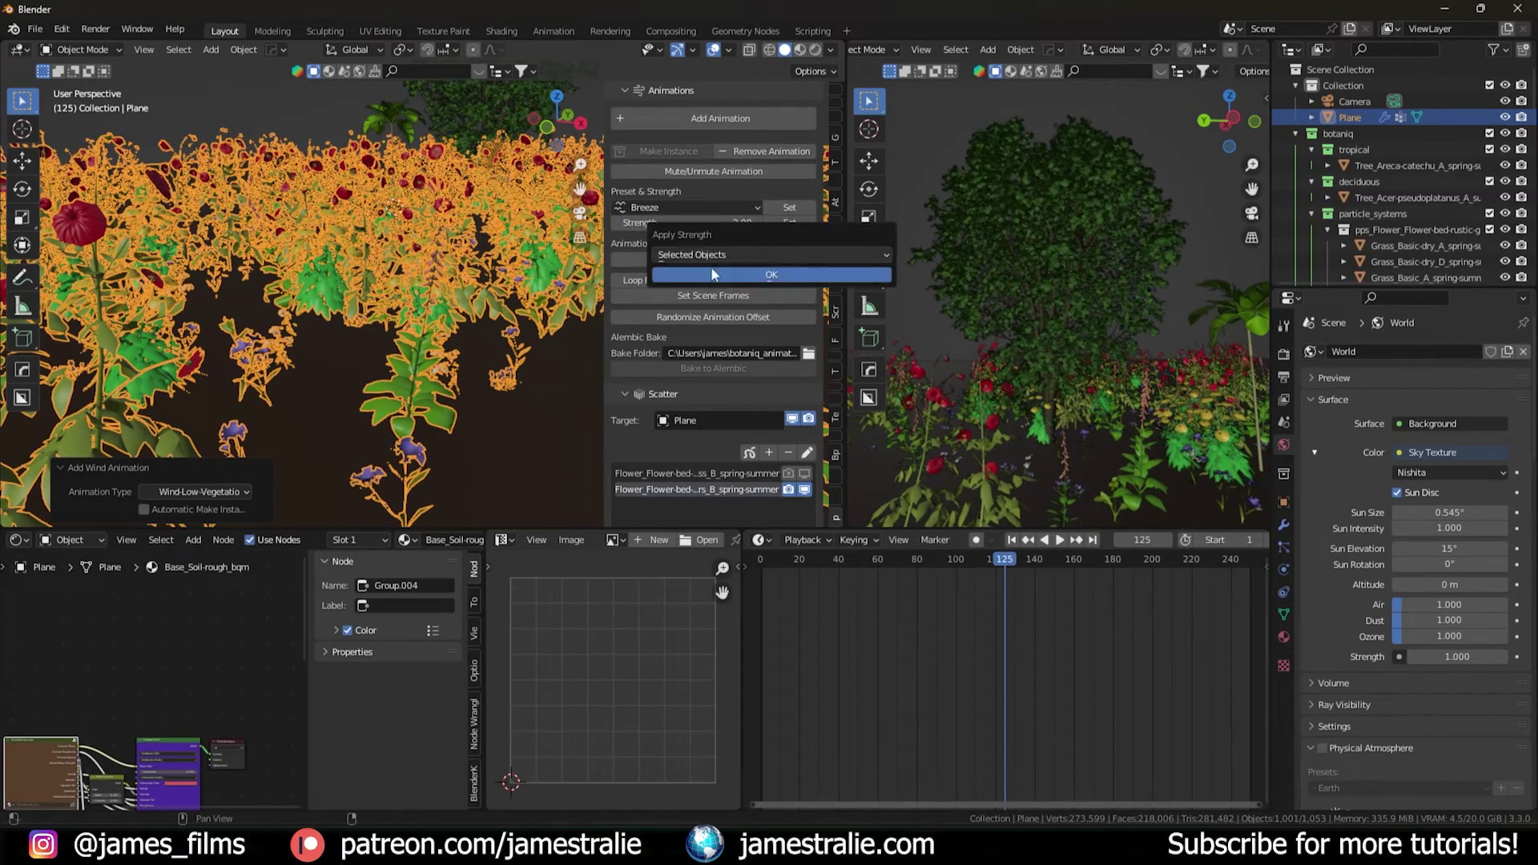
Apply the 2.00 wind strength to the flowers and preview the stronger sway in playback
click(713, 274)
key(space)
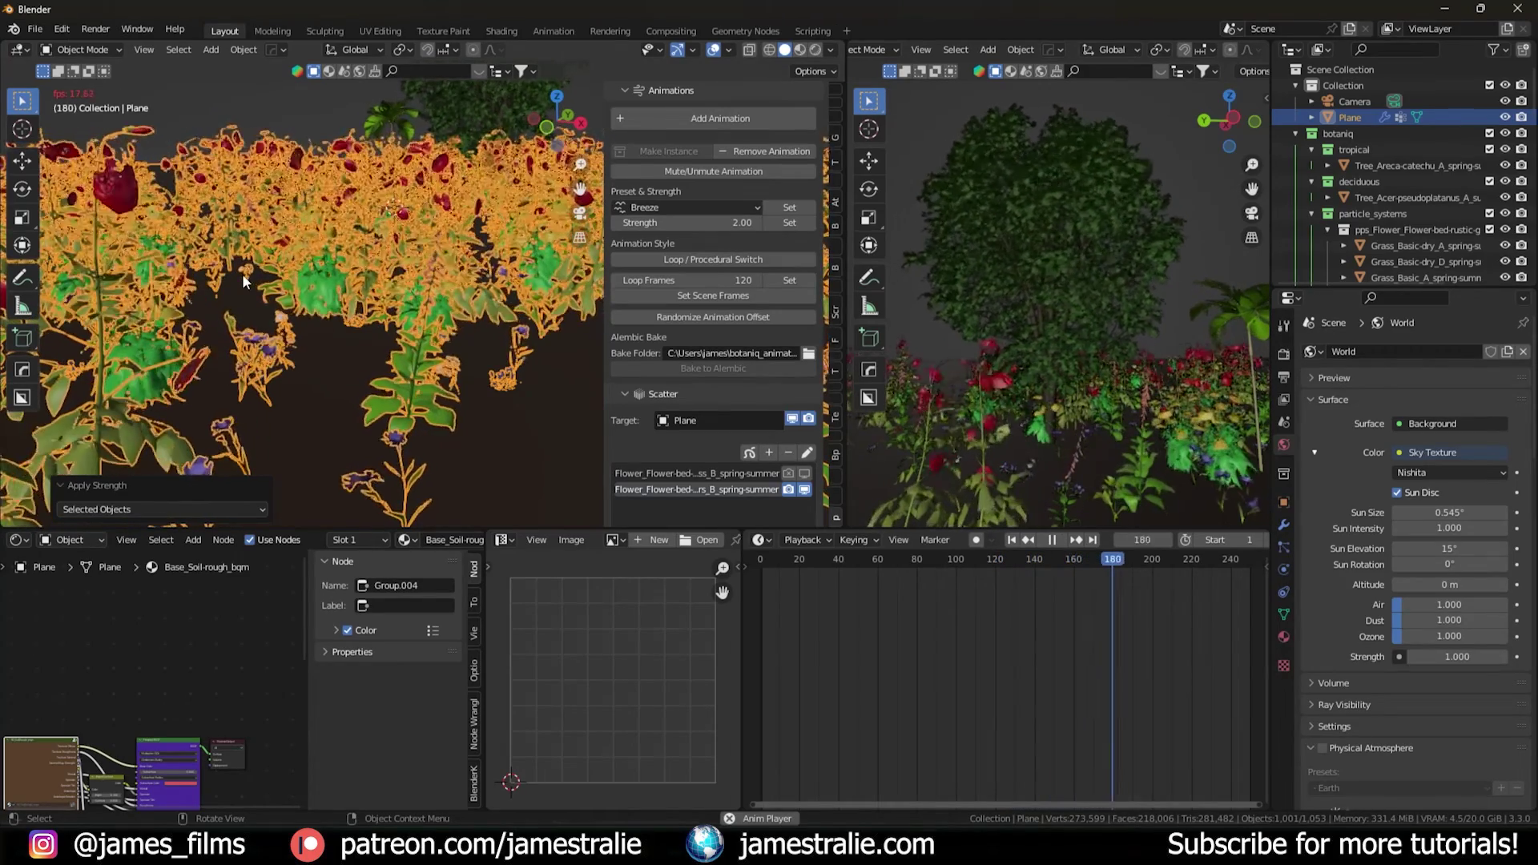
key(space)
Set the flowers' wind strength back to 1.00, apply it, and replay the sway
click(707, 224)
text(1)
key(Return)
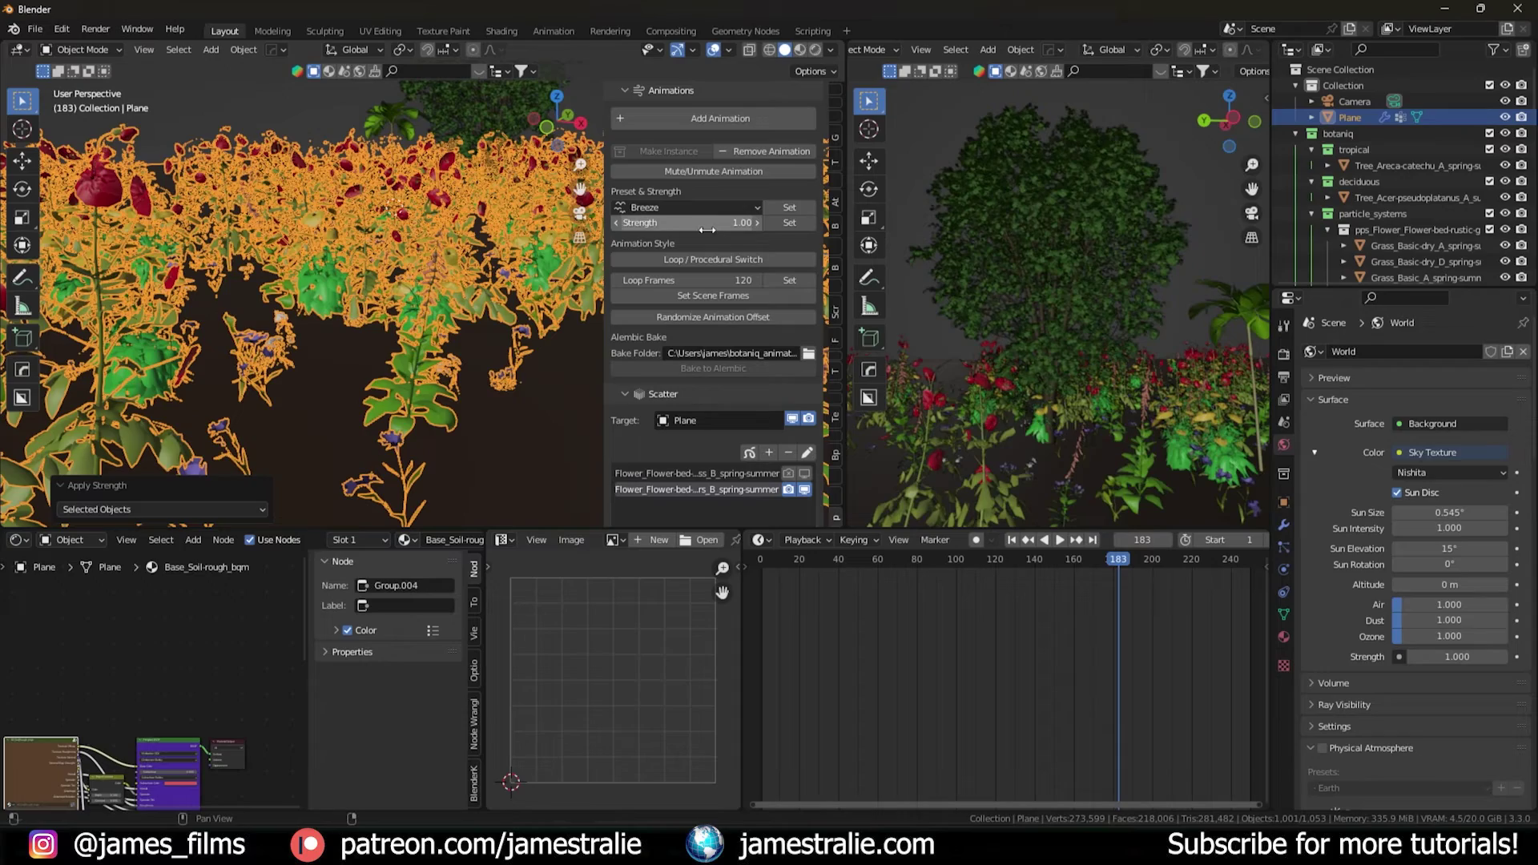
click(791, 222)
click(799, 268)
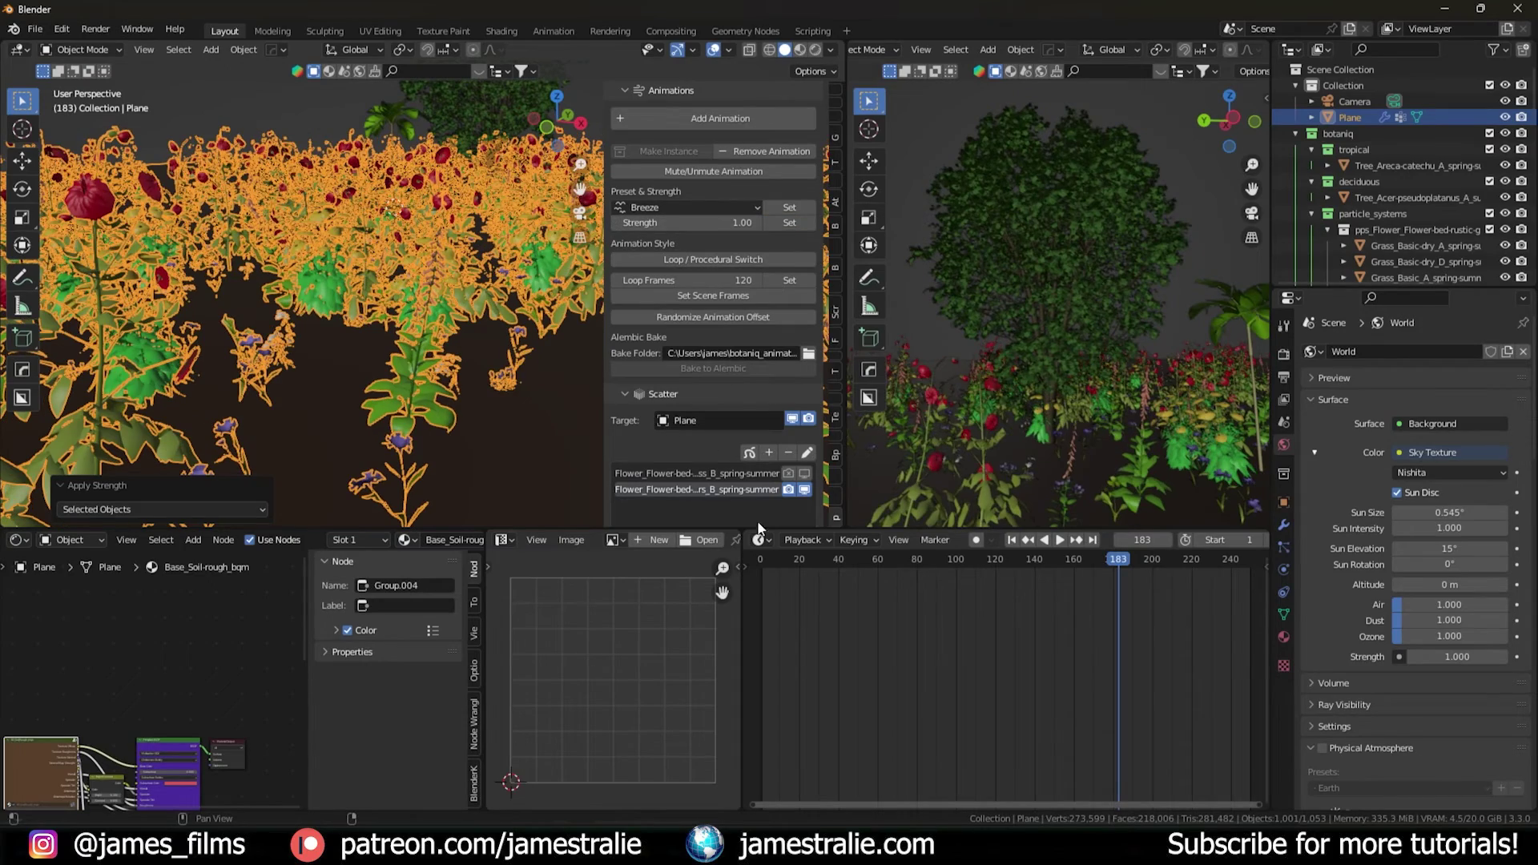
click(1059, 539)
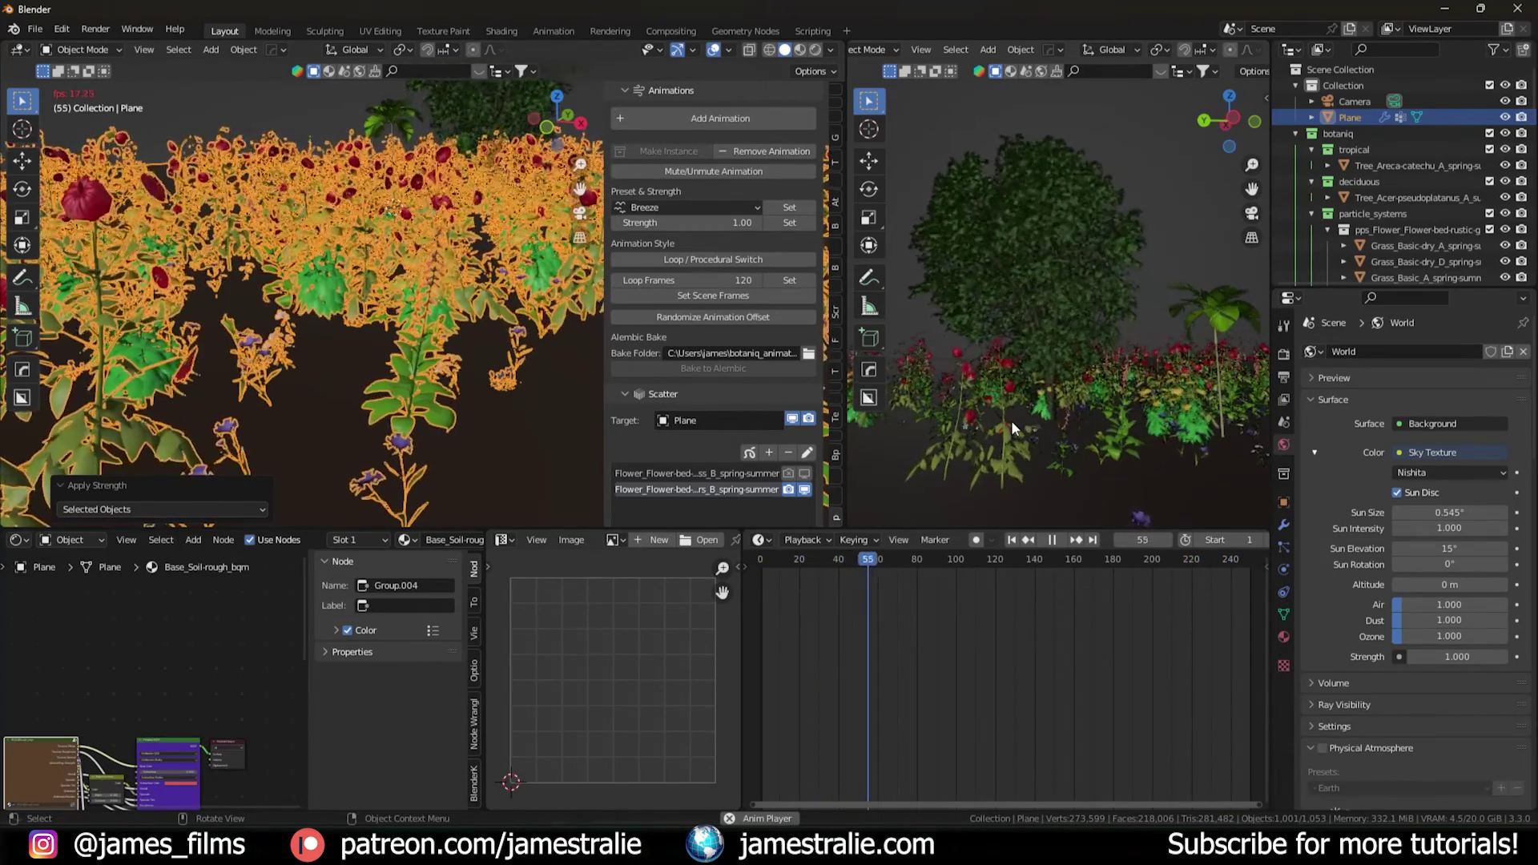
key(space)
scroll(443, 344, down, 3)
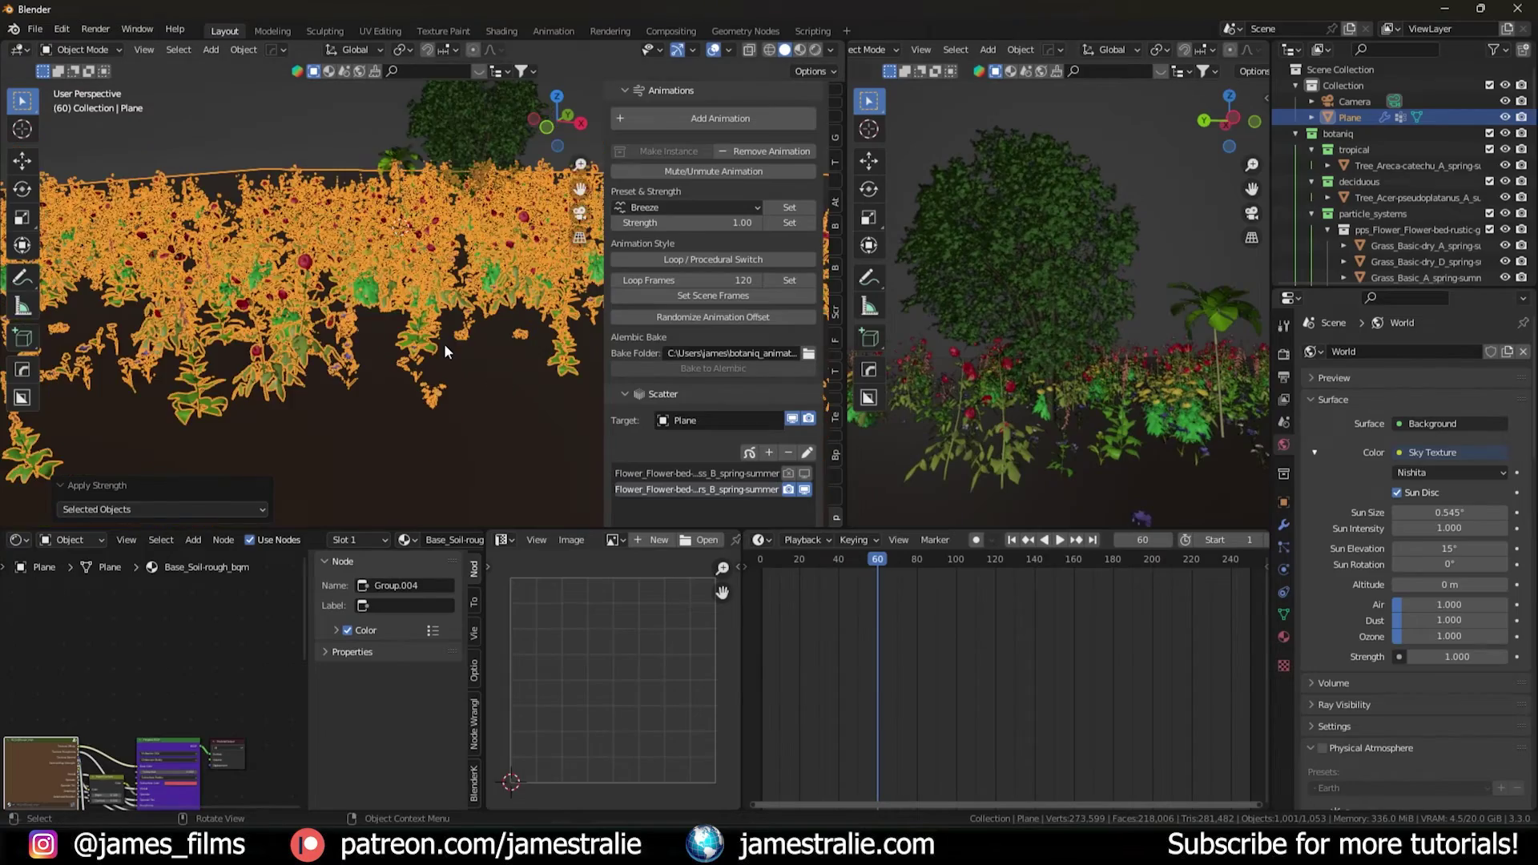